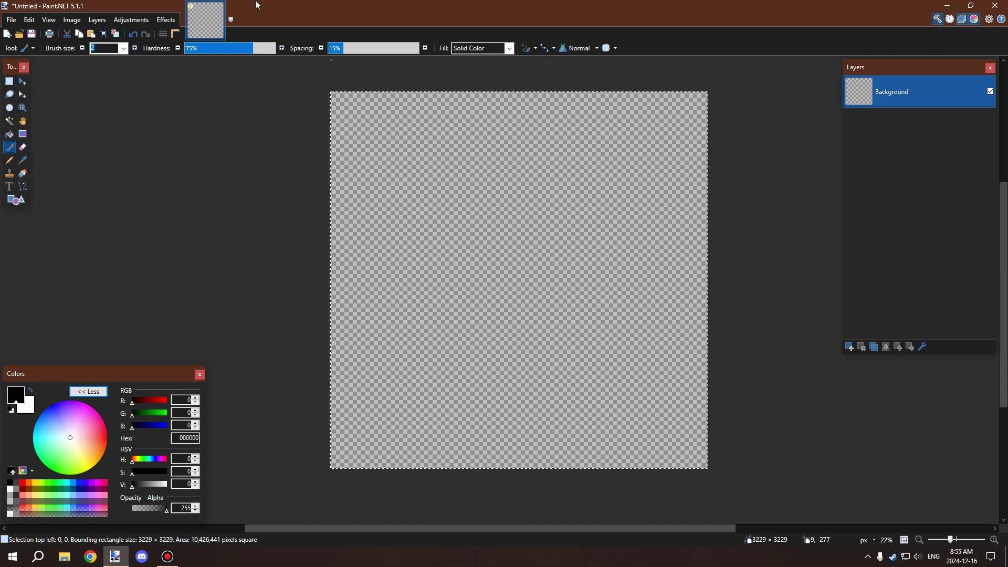
Open profile_picture_02.pdn from the MCreator folder inside _Images\_Channels\Profile_Pictures on the YouTube (E:) drive
left_click(11, 20)
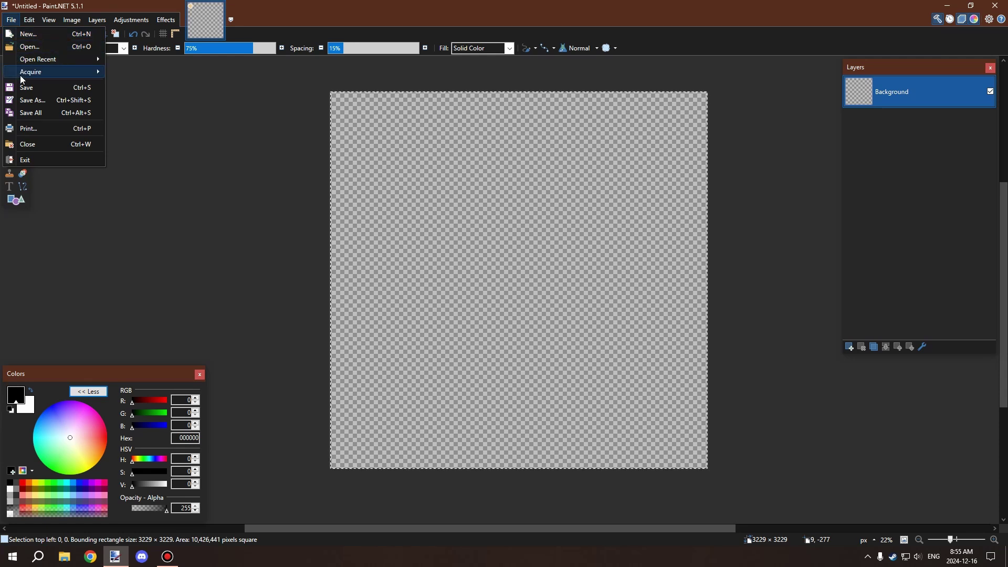
left_click(24, 47)
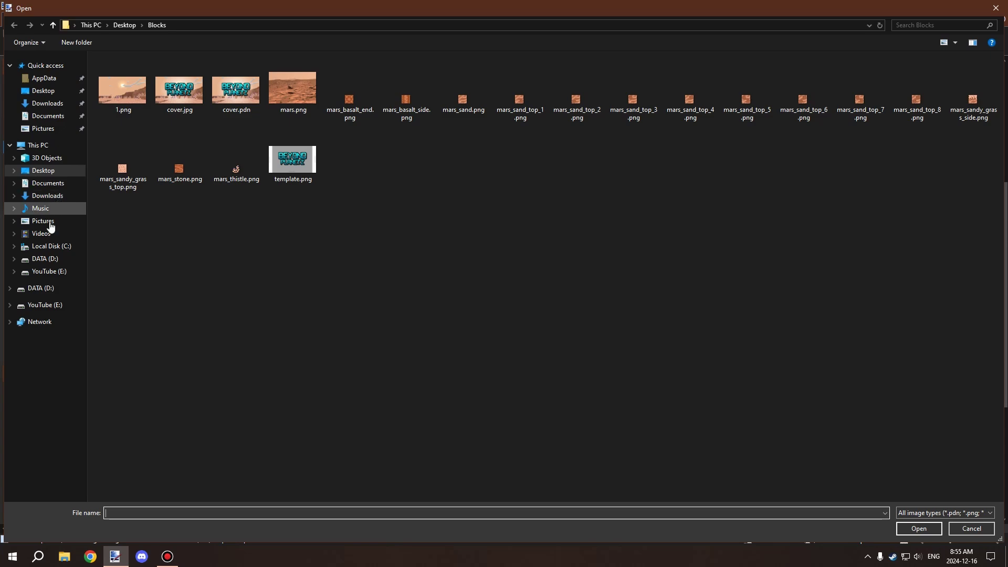
left_click(45, 259)
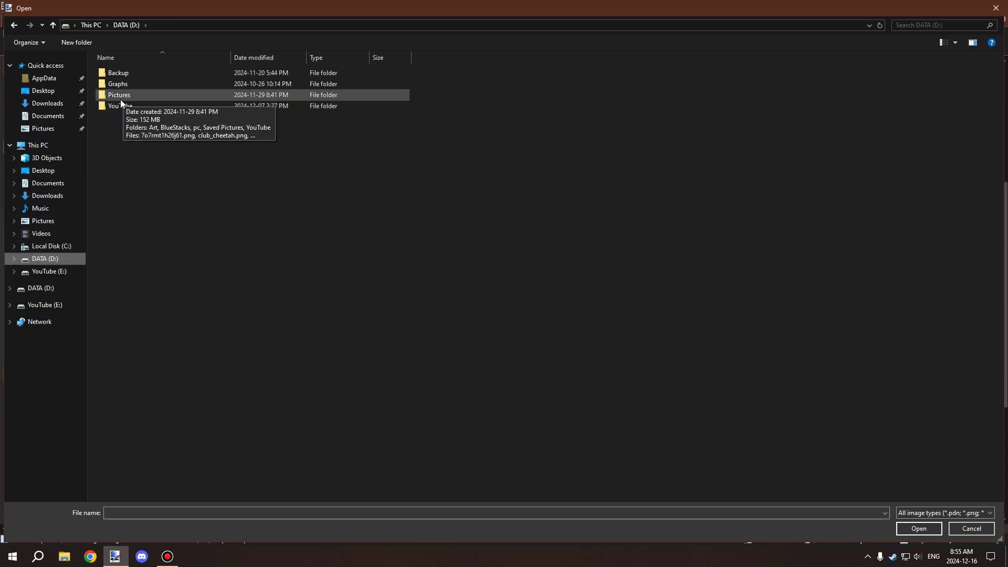
left_click(48, 271)
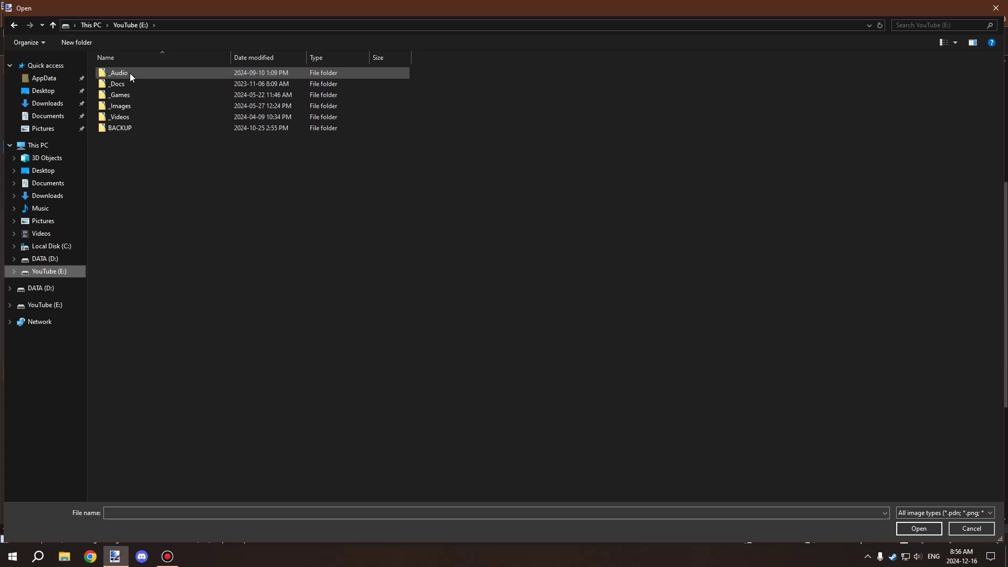
double_click(130, 106)
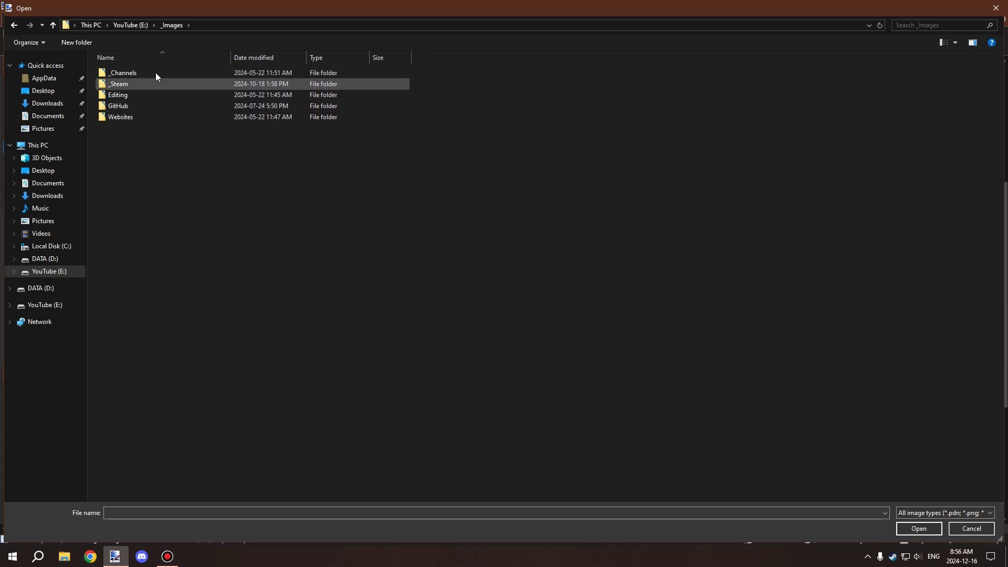
double_click(124, 83)
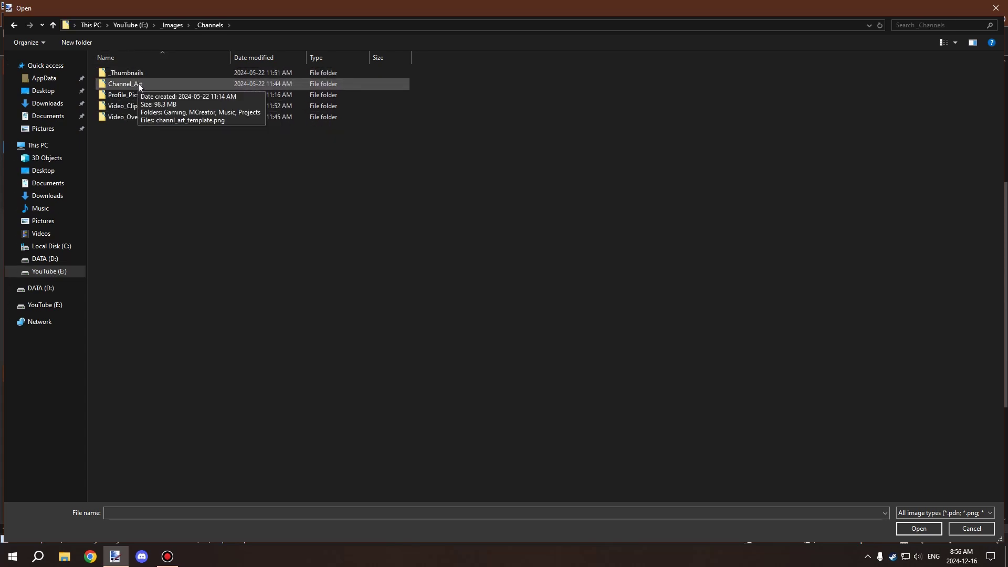
double_click(140, 96)
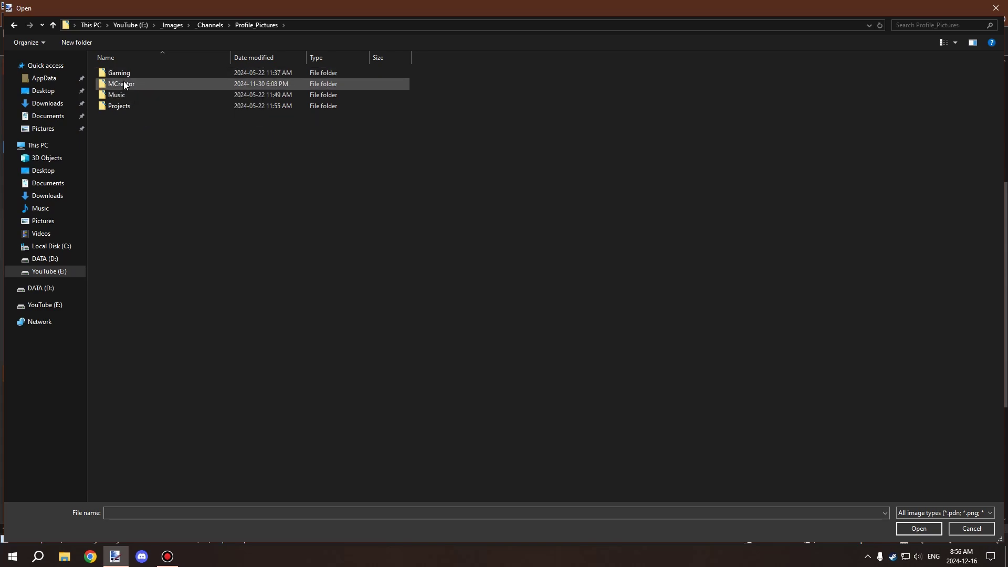
double_click(134, 83)
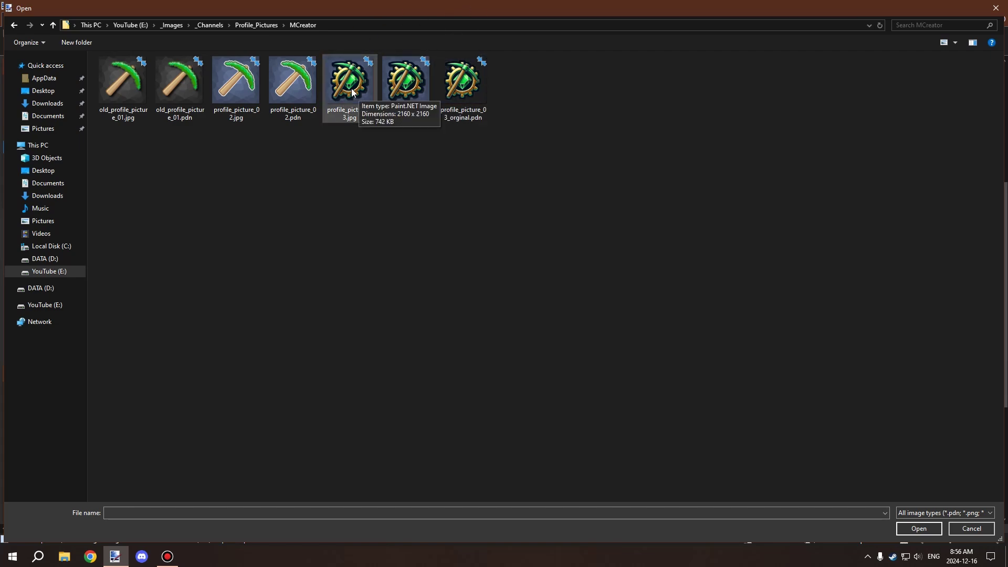
left_click(142, 91)
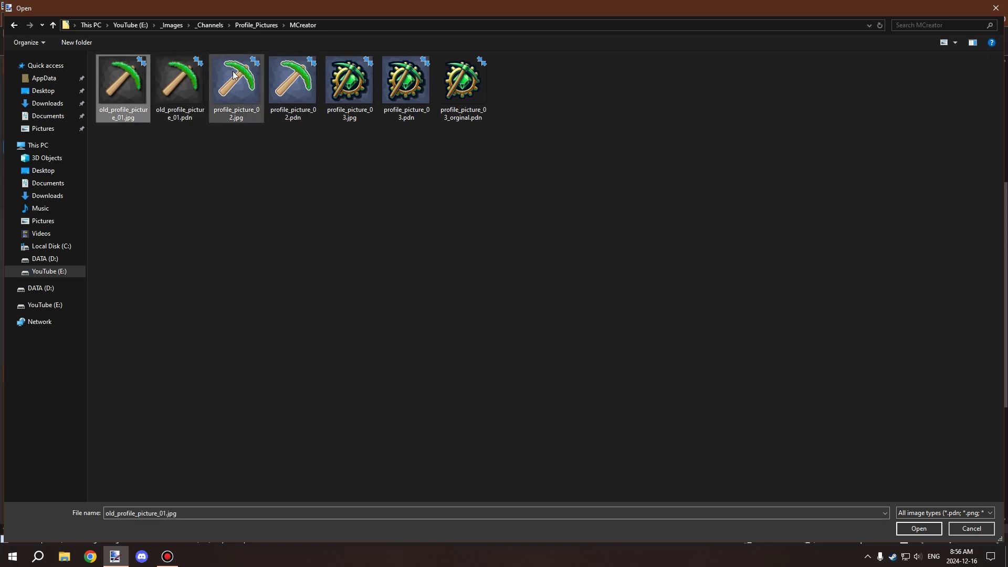
left_click(293, 75)
left_click(918, 528)
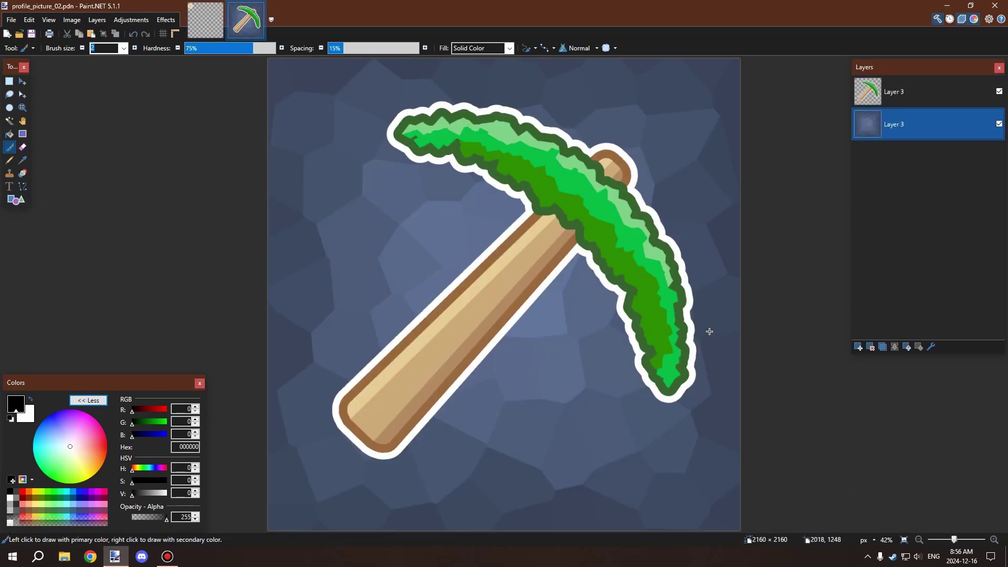
Copy the entire pickaxe layer of profile_picture_02.pdn and switch to the untitled 3229 × 3229 image
left_click(901, 92)
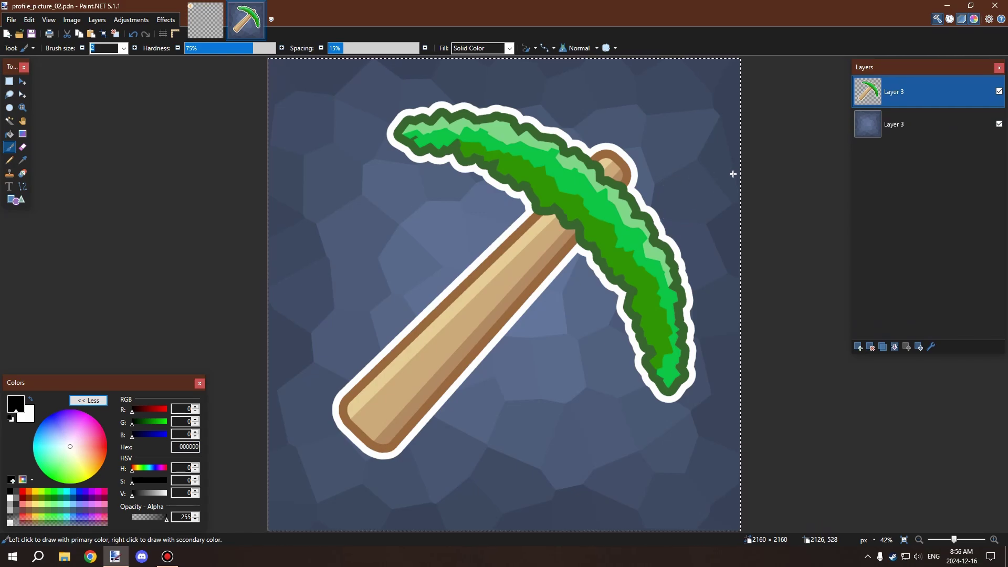
key("ctrl+a")
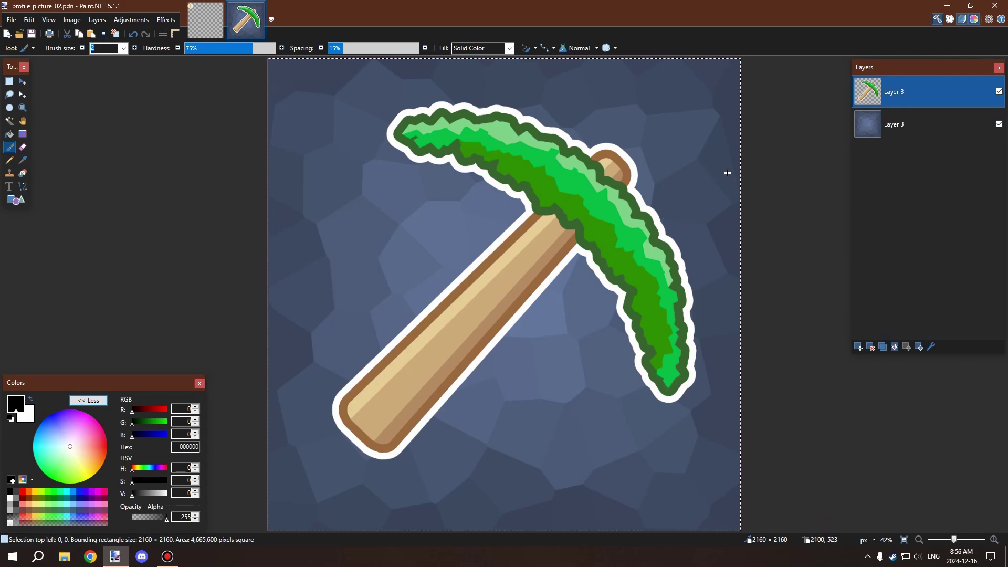
left_click(206, 21)
key("ctrl+v")
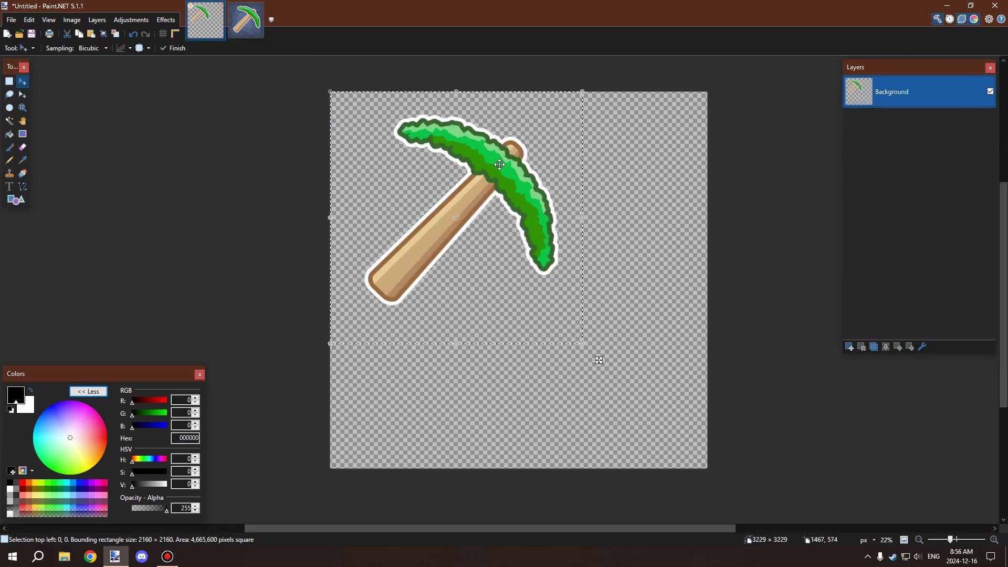
left_click_drag(483, 164, 549, 231)
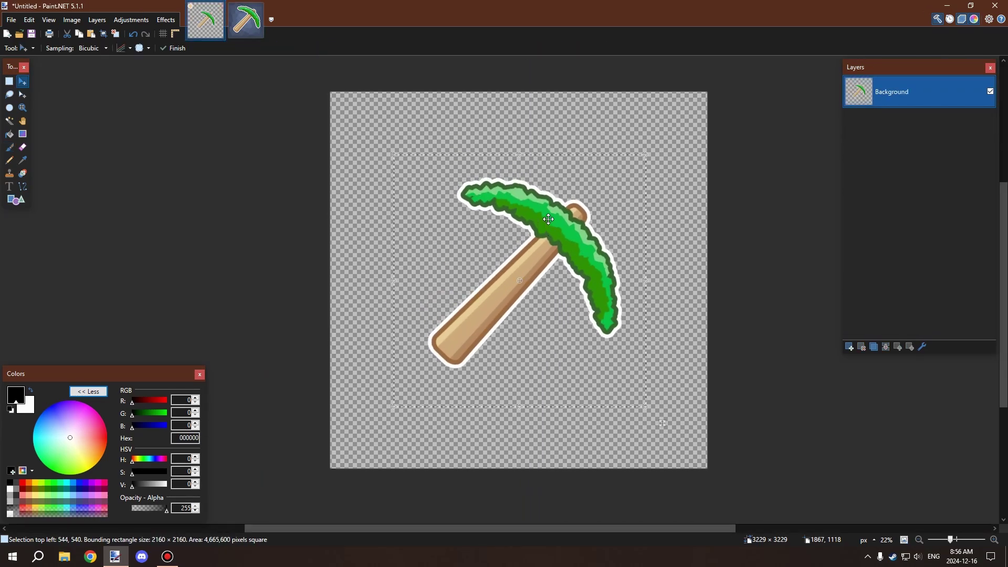
key("ctrl+b")
key("ctrl+z")
key("ctrl+z")
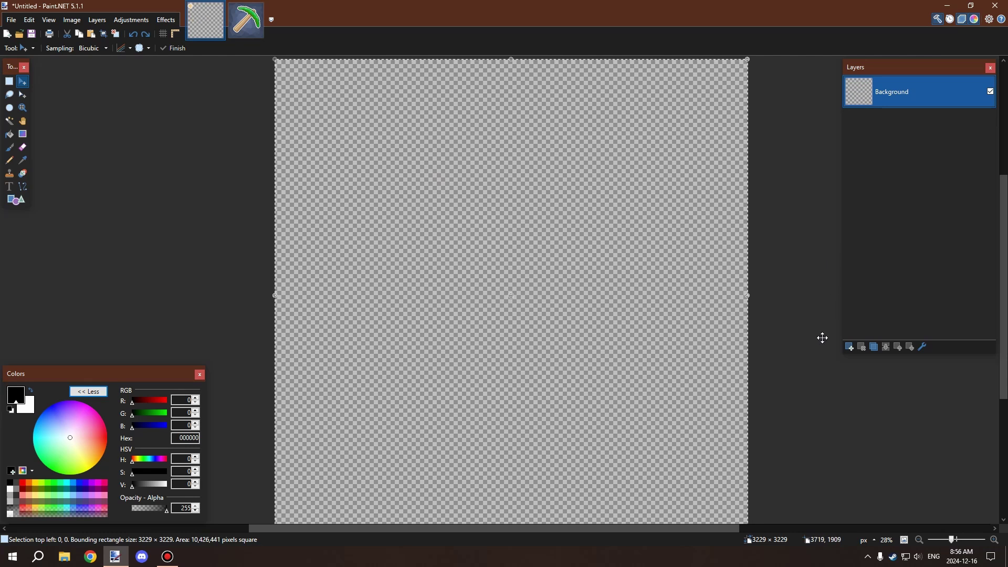
Add a new layer above the background, paste the copied pickaxe onto it and move it near the canvas centre
left_click(849, 347)
key("ctrl+v")
left_click_drag(565, 289, 620, 337)
scroll(583, 308, "up", 1)
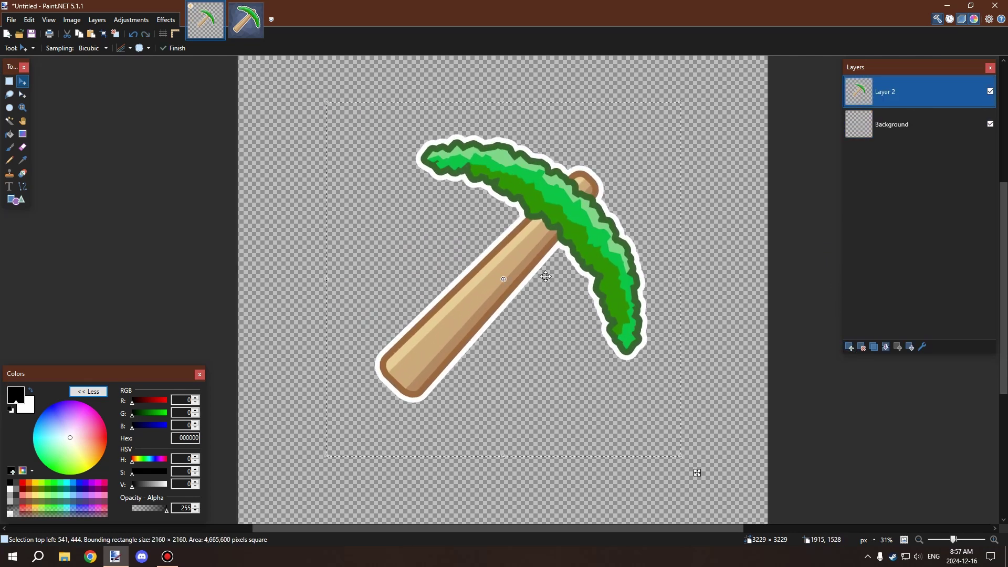
left_click_drag(545, 277, 552, 243)
scroll(552, 261, "down", 2)
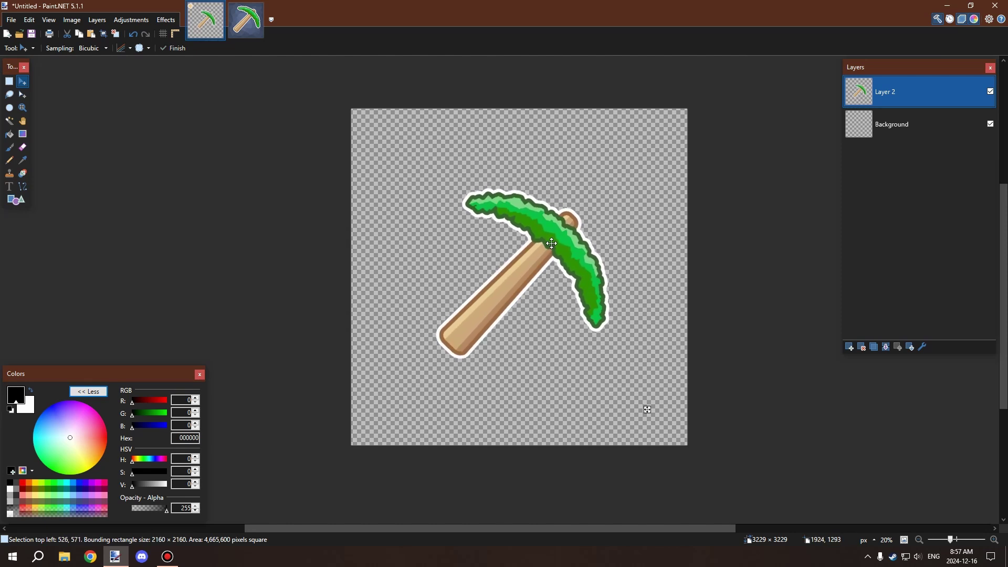
Enlarge the pasted pickaxe to about 2513 × 2513 px, keep it centred on the canvas and deselect it
left_click_drag(632, 168, 697, 135)
left_click_drag(603, 194, 588, 213)
left_click_drag(647, 155, 682, 136)
left_click_drag(586, 181, 577, 188)
left_click_drag(653, 139, 638, 153)
left_click_drag(565, 199, 574, 191)
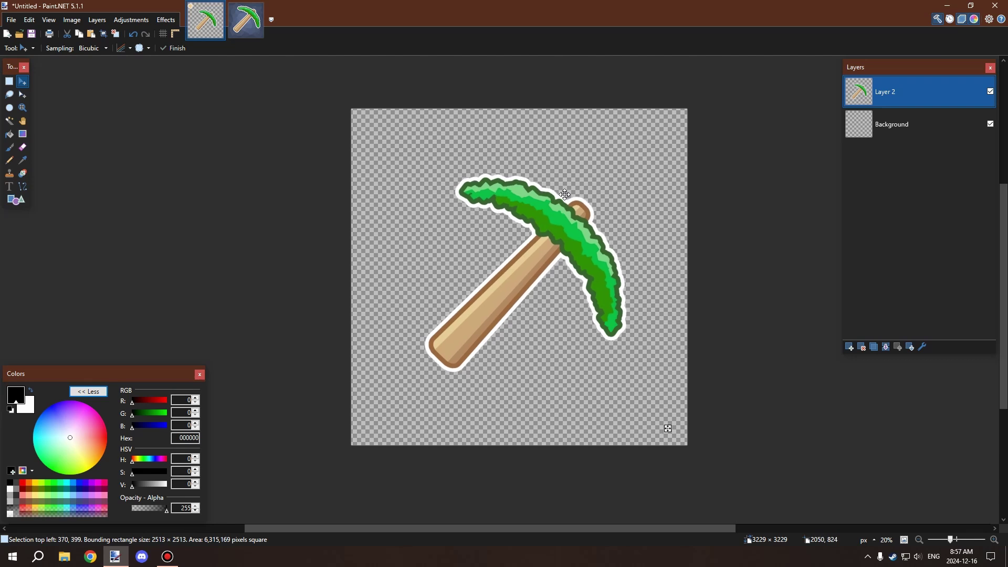
key("ctrl+d")
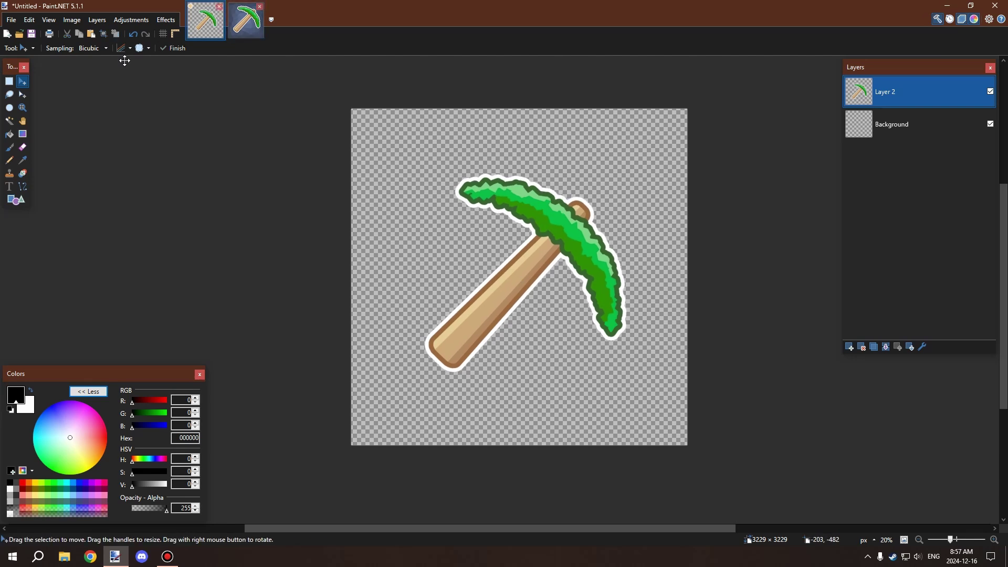
Set the Shapes tool to the Gear shape with a brush size of 40
left_click(16, 200)
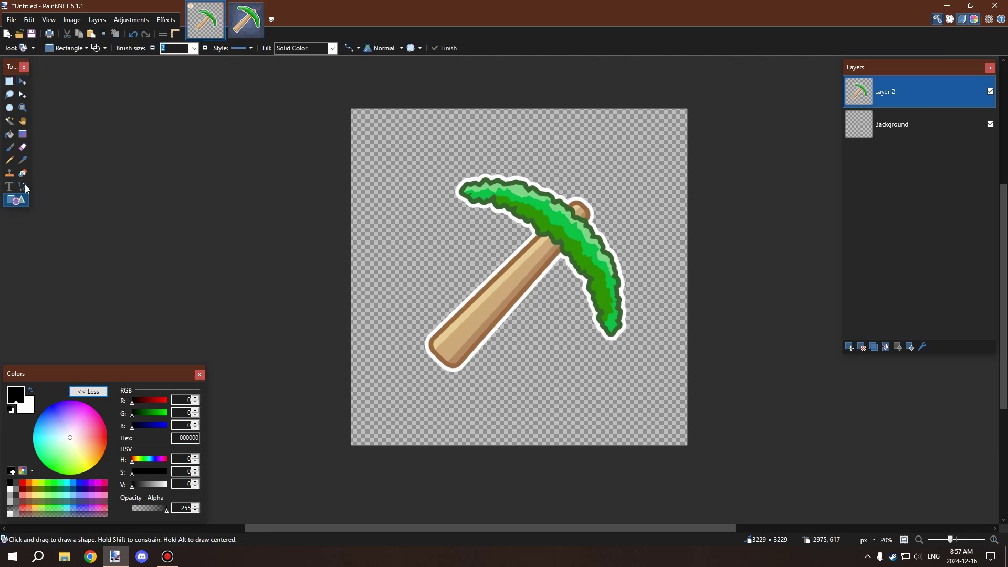
left_click(101, 49)
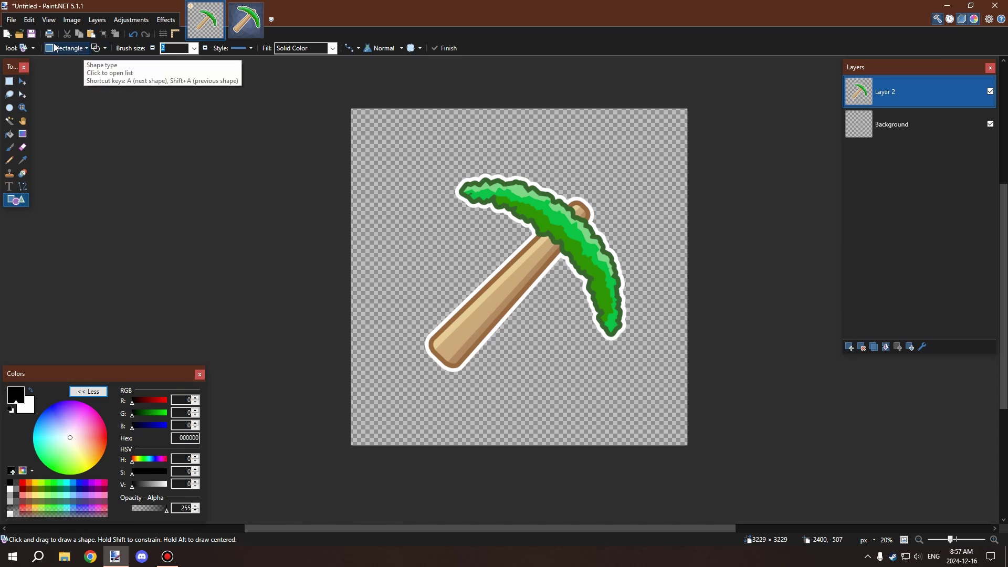
left_click(72, 48)
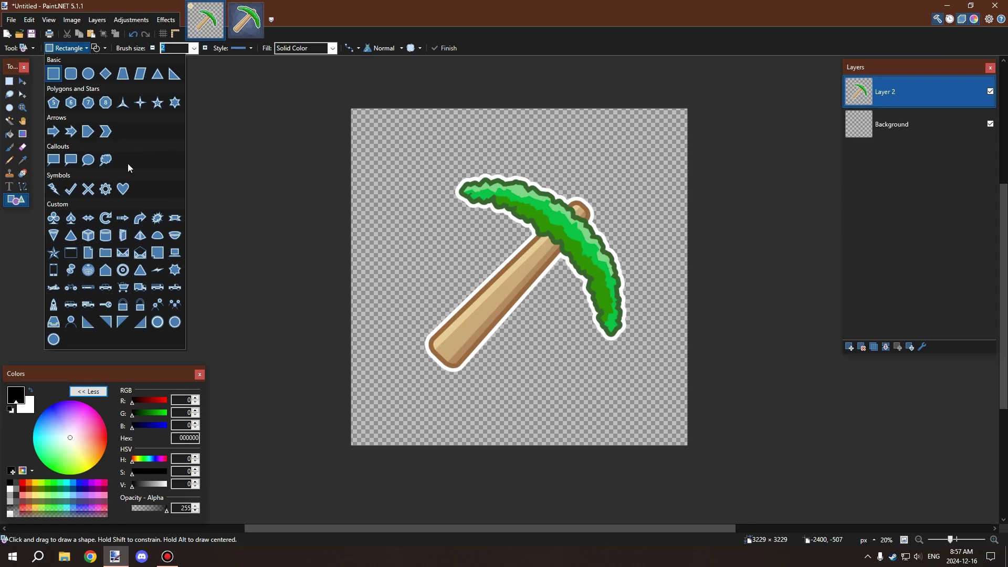
left_click(105, 188)
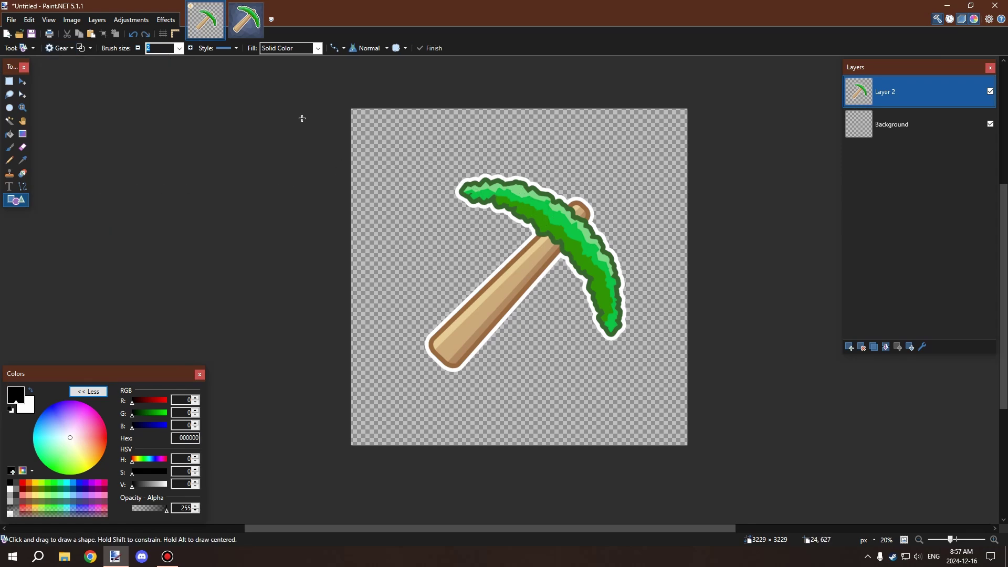
left_click(179, 48)
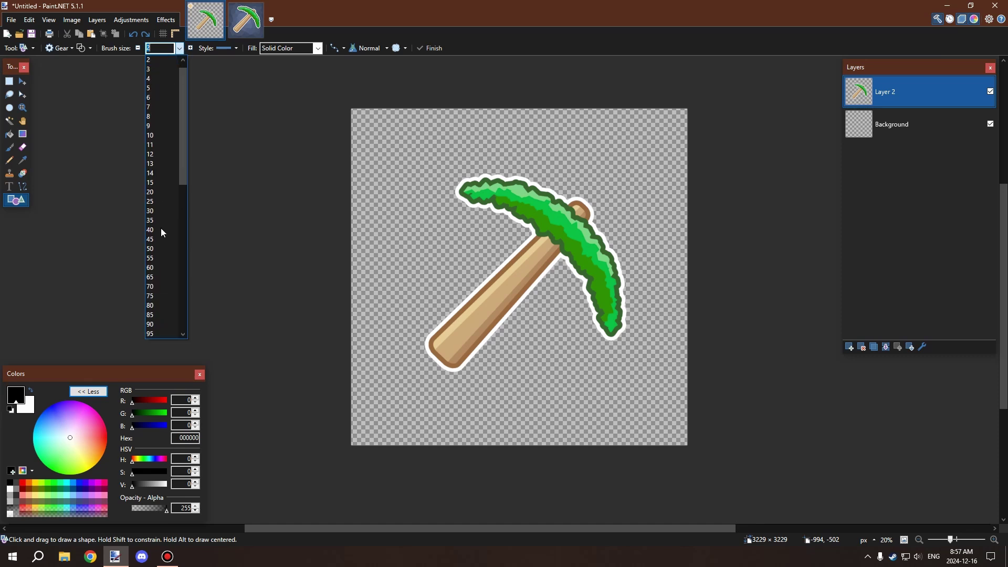
left_click(164, 232)
mouse_move(378, 111)
left_mouse_down()
mouse_move(383, 149)
mouse_move(572, 349)
mouse_move(646, 382)
mouse_move(658, 399)
left_mouse_up()
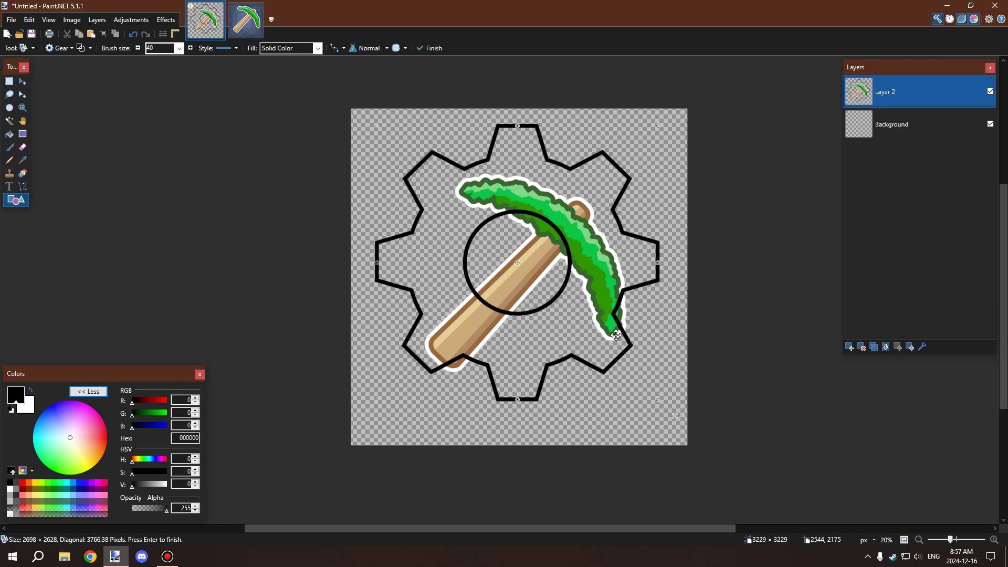
key("ctrl+z")
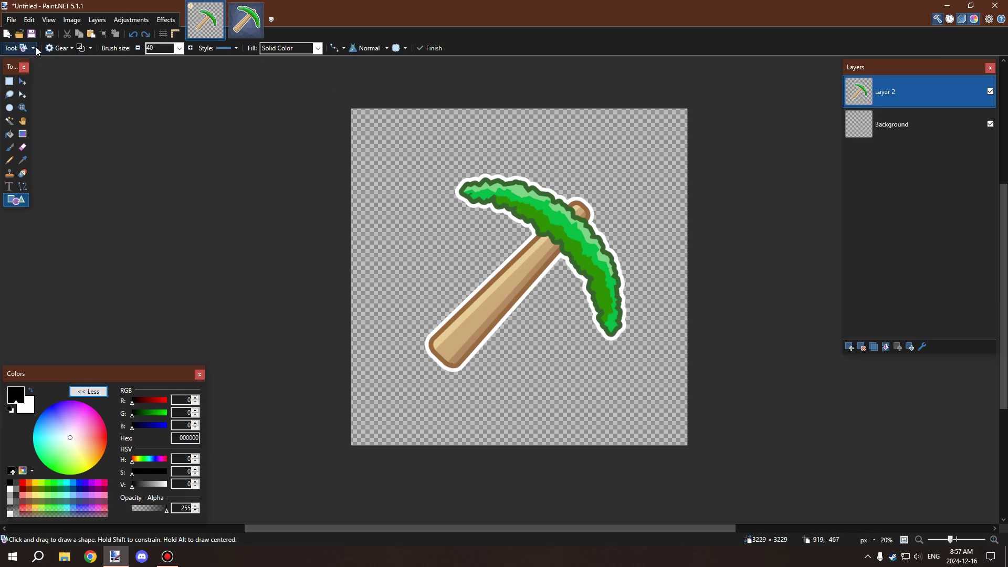
left_click(52, 48)
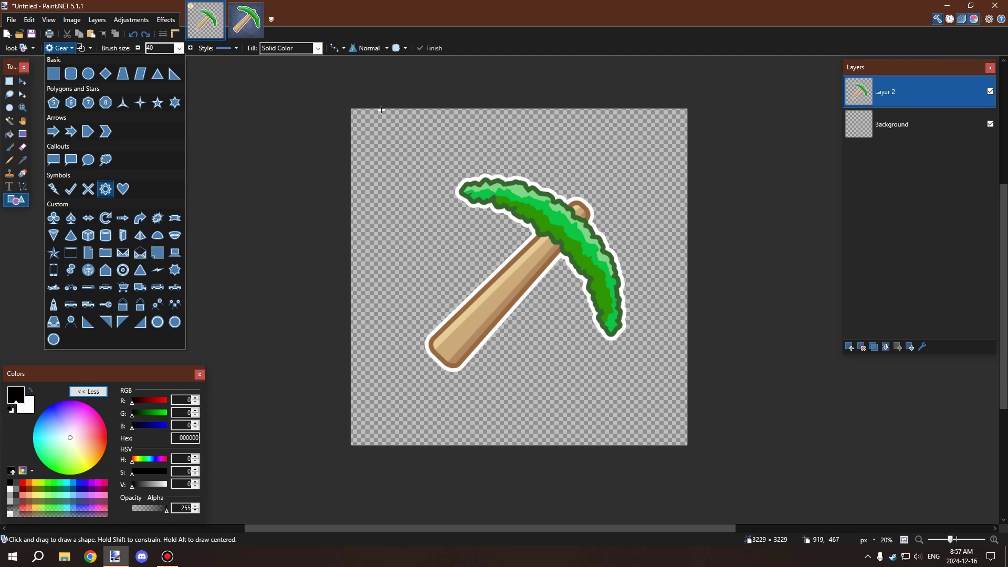
left_click(103, 189)
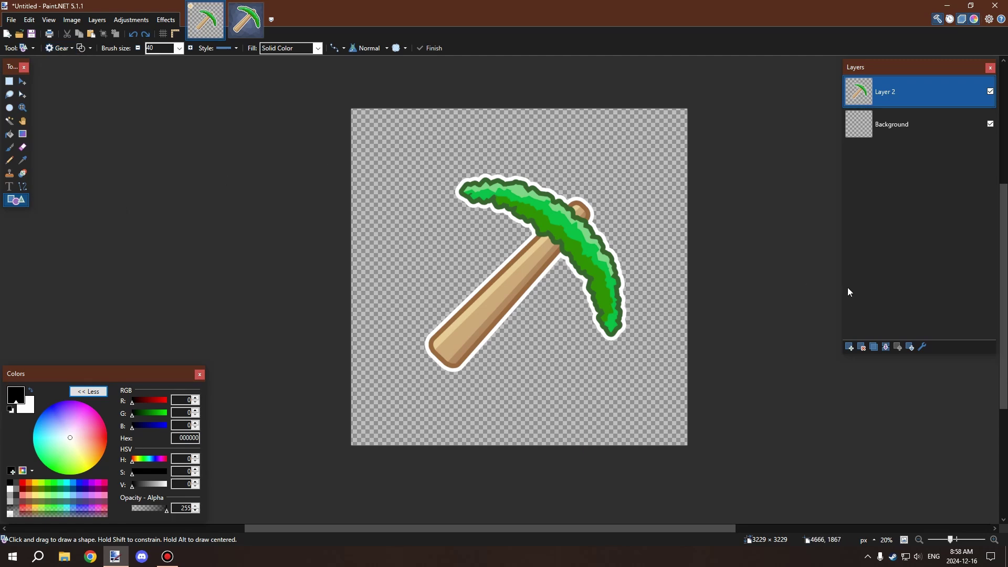
Add a new layer above the pickaxe layer and try a gear spanning nearly the whole canvas
left_click(848, 347)
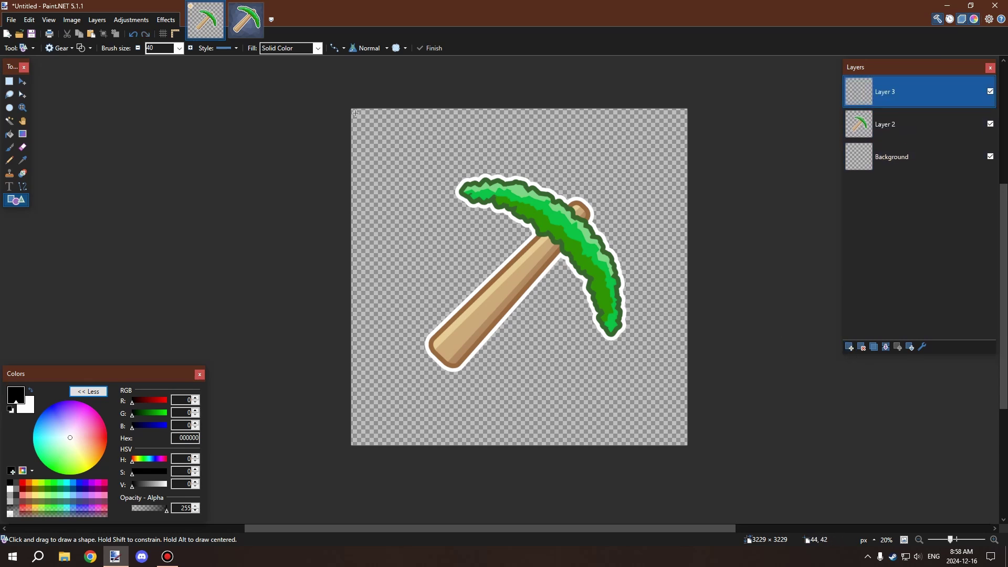
left_click_drag(354, 112, 681, 437)
key("ctrl+z")
scroll(485, 215, "up", 3)
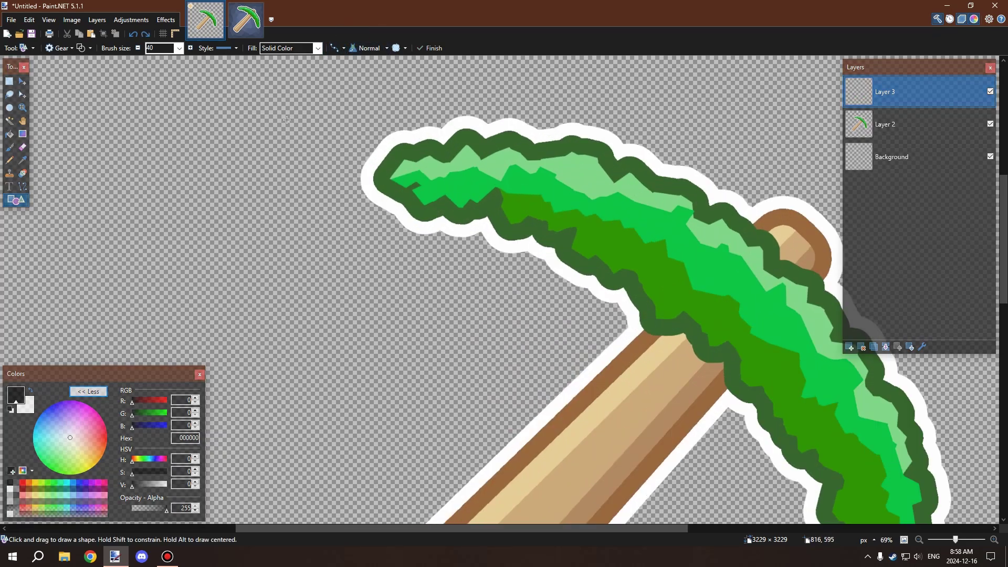
scroll(287, 120, "up", 3, "ctrl")
left_click_drag(173, 129, 575, 468)
scroll(366, 221, "up", 2, "ctrl")
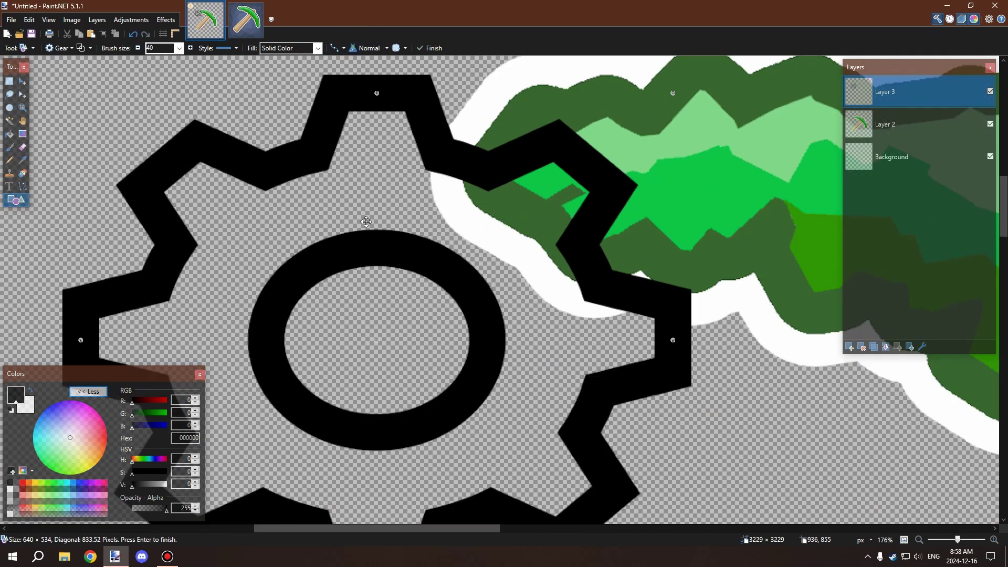
scroll(273, 142, "up", 8, "ctrl")
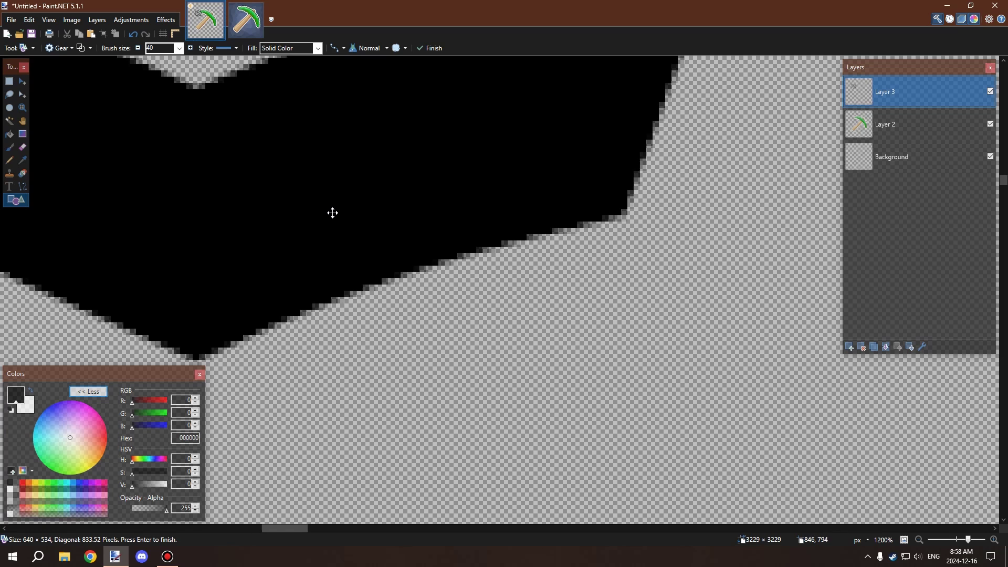
scroll(332, 213, "down", 1, "ctrl")
scroll(331, 211, "down", 5, "ctrl")
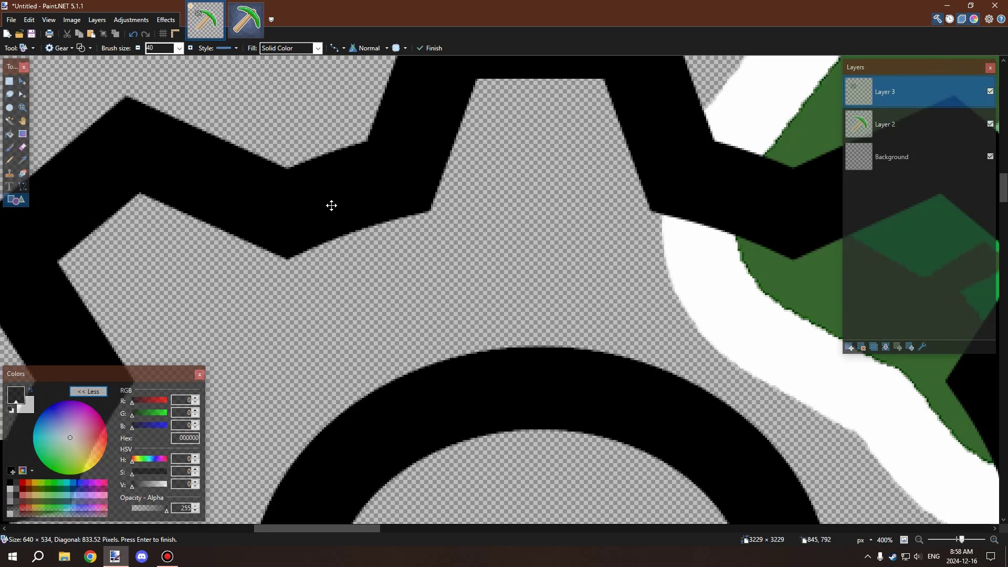
scroll(331, 202, "down", 10, "ctrl")
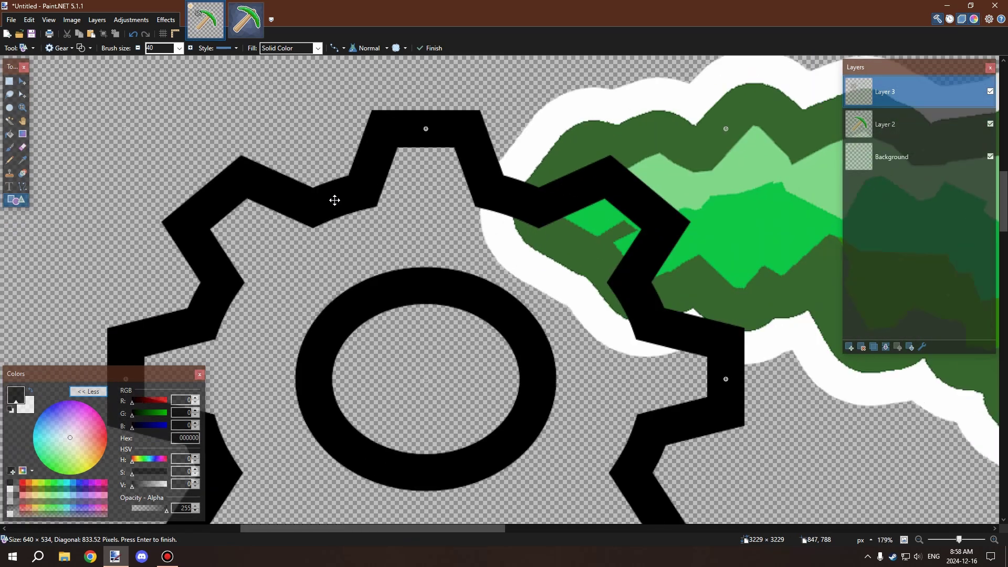
key("Escape")
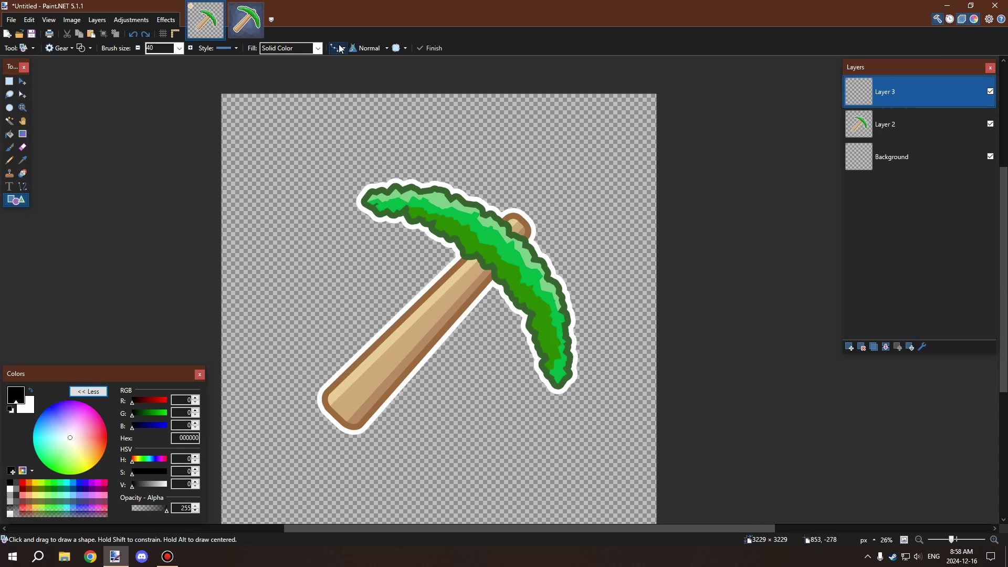
key("ctrl+plus")
key("ctrl+plus")
key("ctrl+plus")
key("ctrl+plus")
key("ctrl+plus")
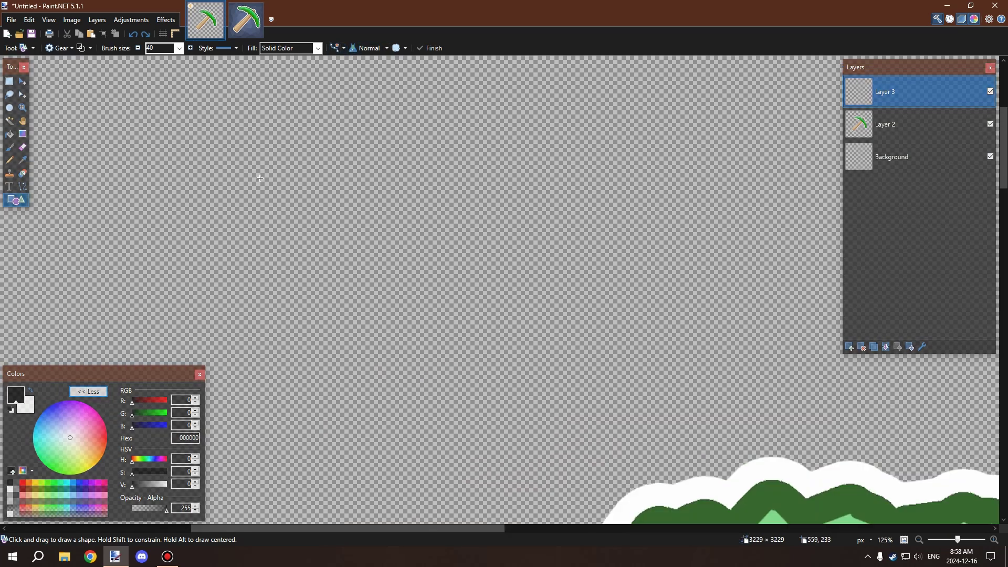
left_click_drag(260, 178, 588, 483)
scroll(210, 136, "up", 6, "ctrl")
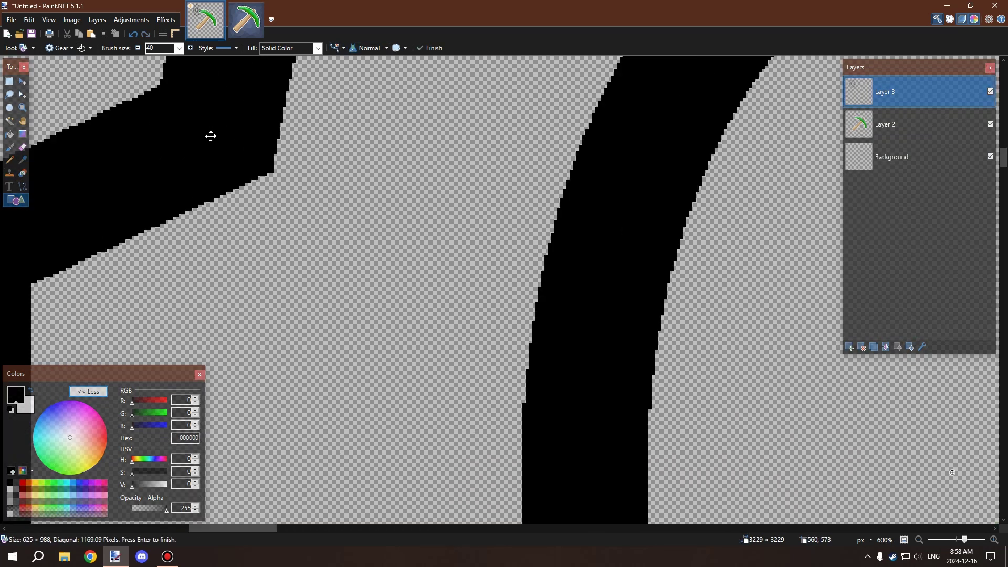
scroll(211, 135, "up", 3, "ctrl")
scroll(308, 163, "down", 9, "ctrl")
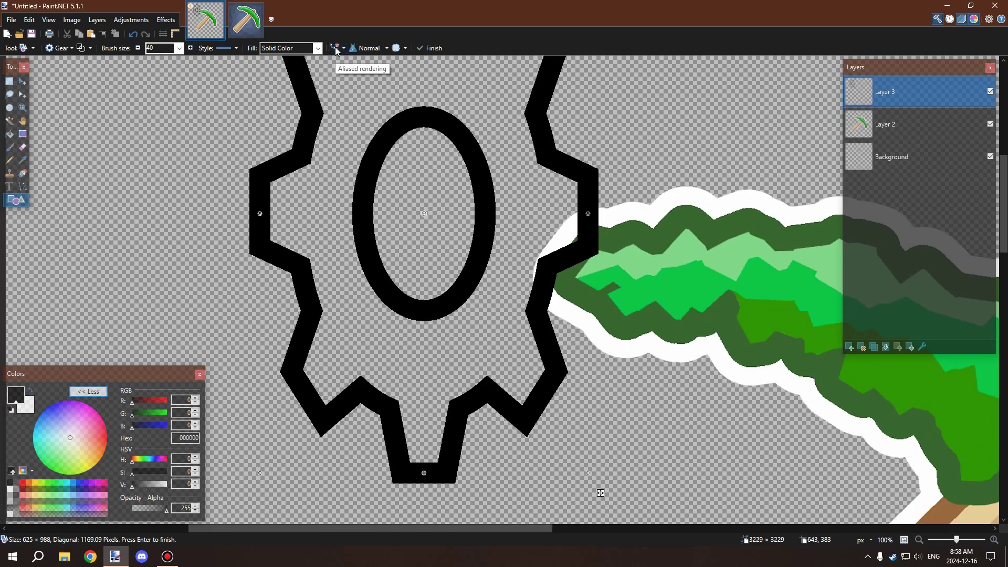
key("Escape")
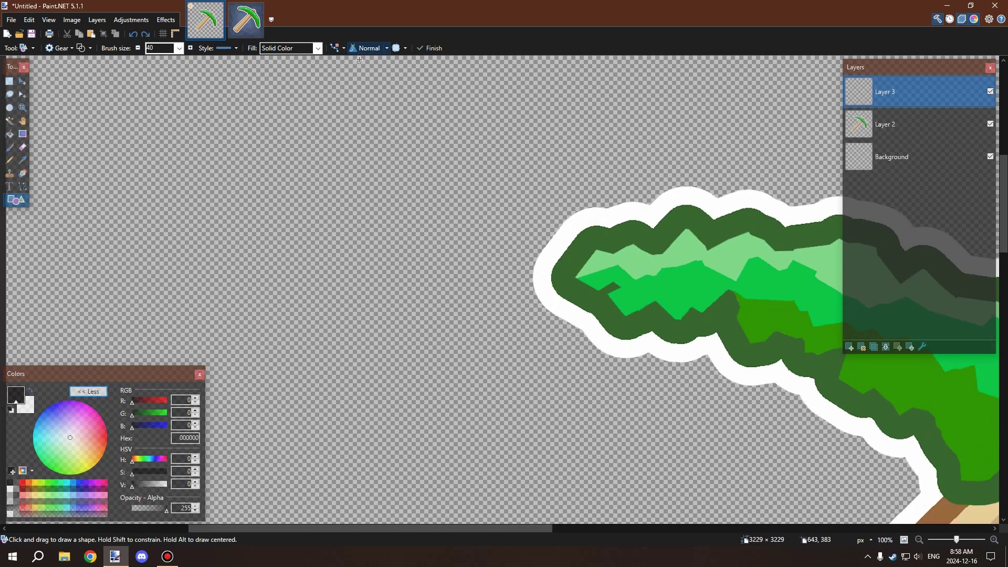
Draw a black gear outline about 3143 × 3168 px on Layer 3, spanning nearly the whole canvas, and finish it
scroll(288, 146, "down", 5, "ctrl")
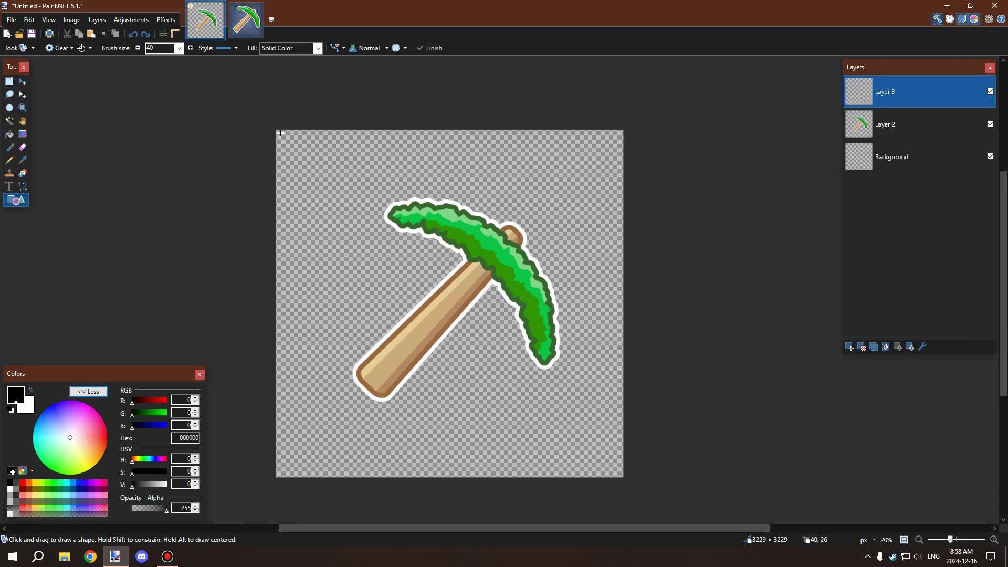
left_click_drag(280, 134, 620, 474)
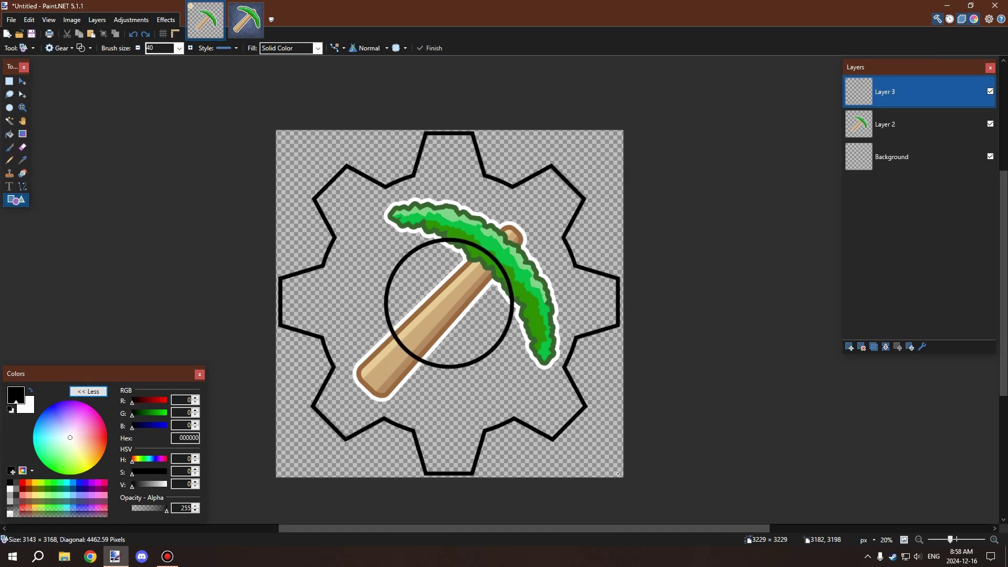
scroll(388, 161, "up", 3)
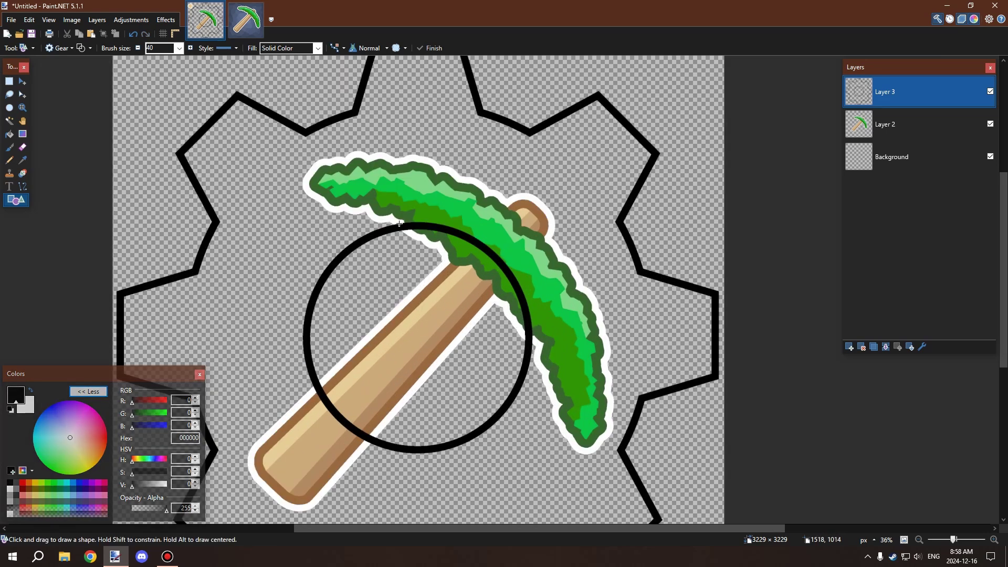
scroll(407, 216, "down", 2)
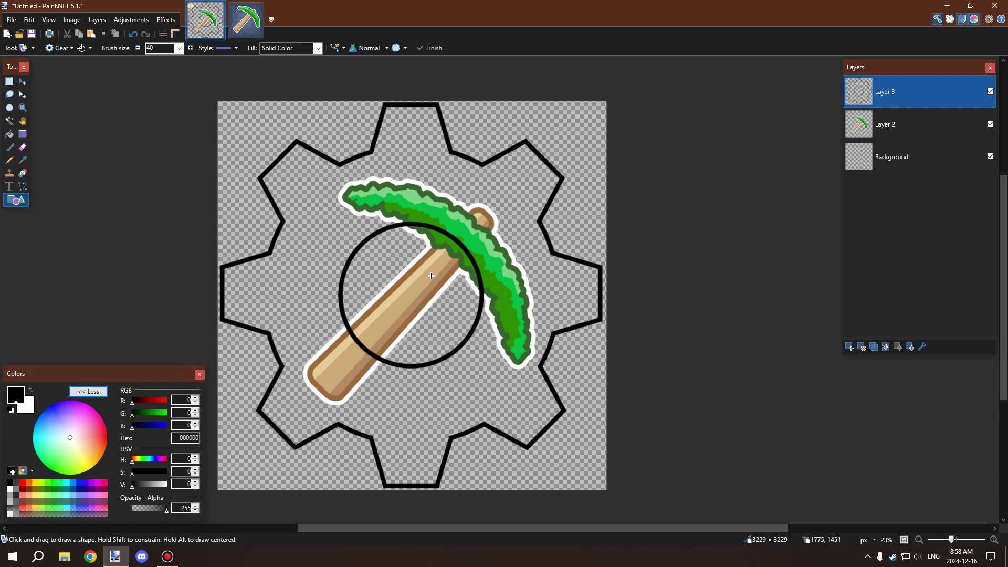
scroll(431, 276, "up", 2)
scroll(405, 294, "down", 1)
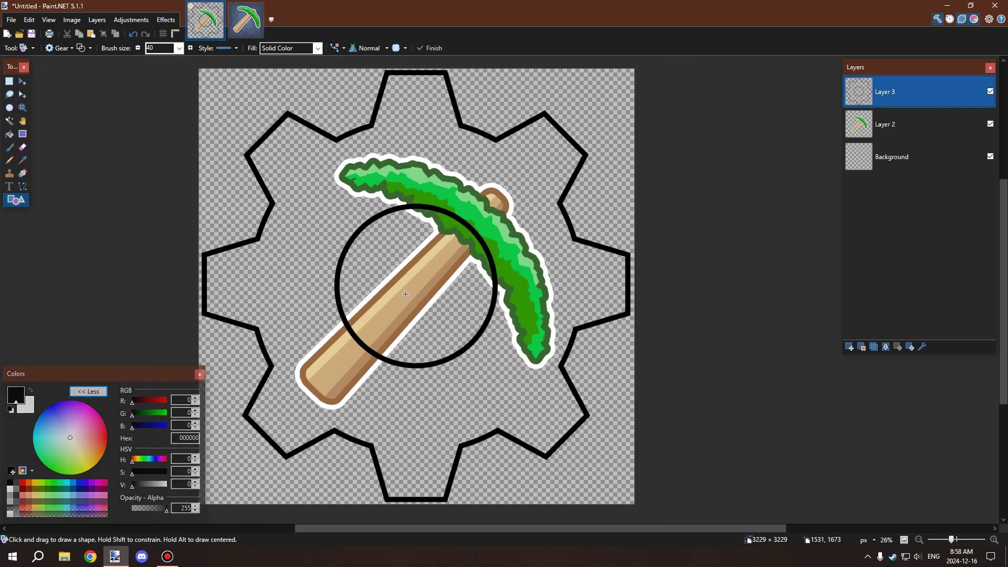
left_click(10, 83)
left_click_drag(300, 188, 525, 362)
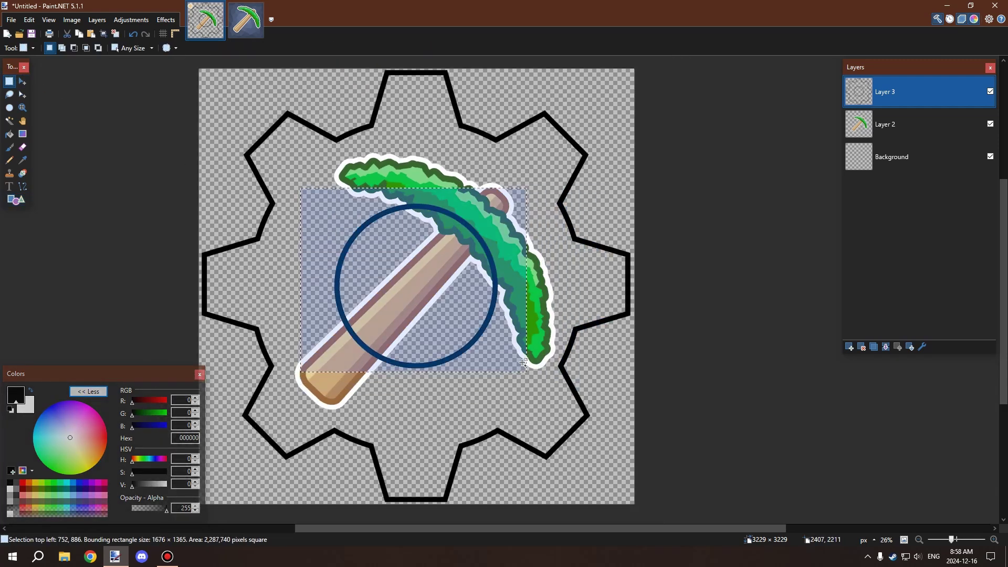
key("ctrl+d")
Add a new layer above Layer 3 and draw a smaller gear about 1758 × 1806 px inside the large gear
left_click(849, 347)
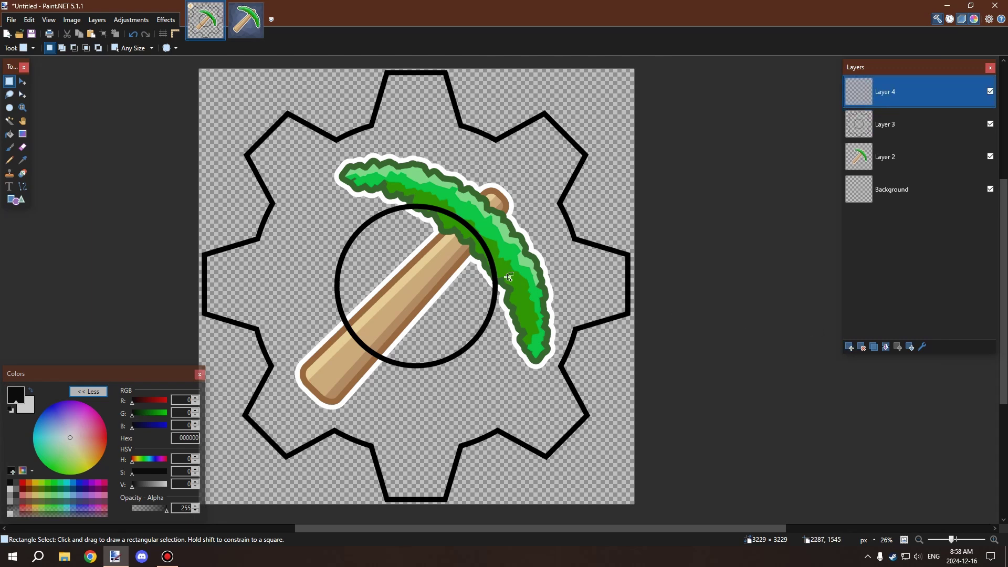
scroll(508, 275, "up", 1)
scroll(505, 256, "down", 1)
scroll(505, 256, "up", 1)
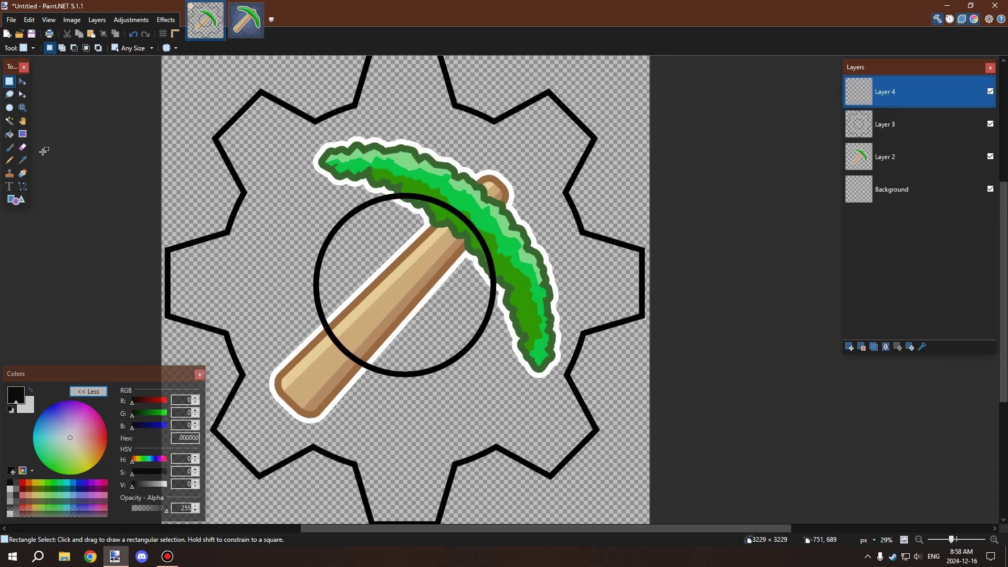
left_click(16, 201)
mouse_move(274, 148)
left_mouse_down()
mouse_move(499, 322)
mouse_move(555, 420)
mouse_move(532, 421)
mouse_move(542, 420)
left_mouse_up()
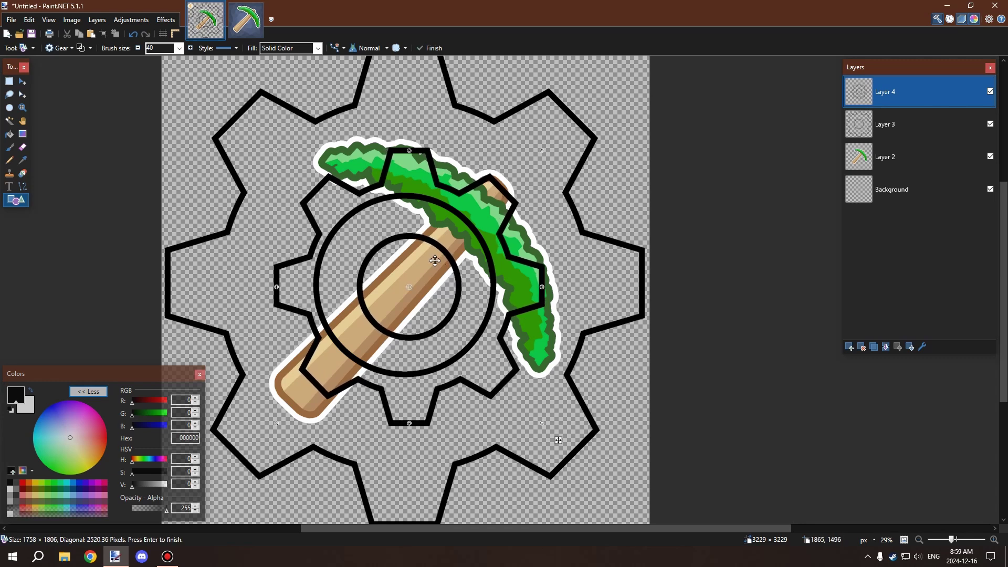
Adjust the small gear's four sides to about 1749 × 1806 px, centred within the large gear, and finish the shape
scroll(434, 261, "up", 1)
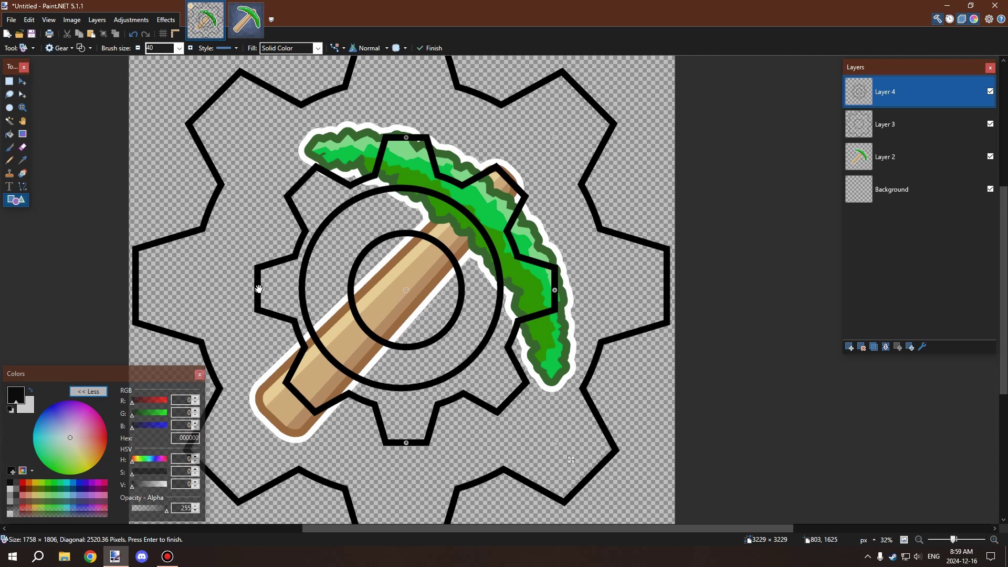
left_click_drag(259, 288, 254, 291)
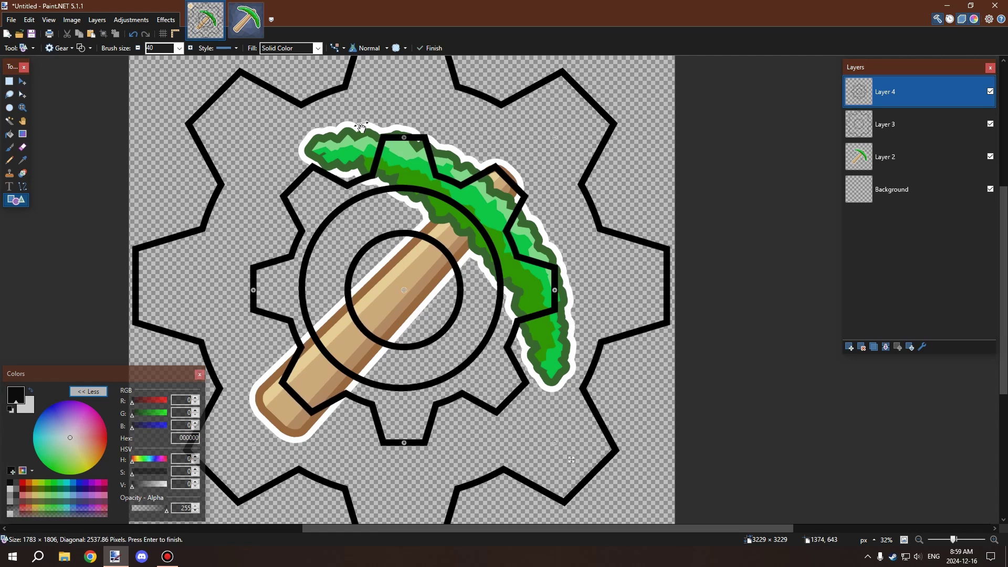
left_click_drag(406, 138, 405, 136)
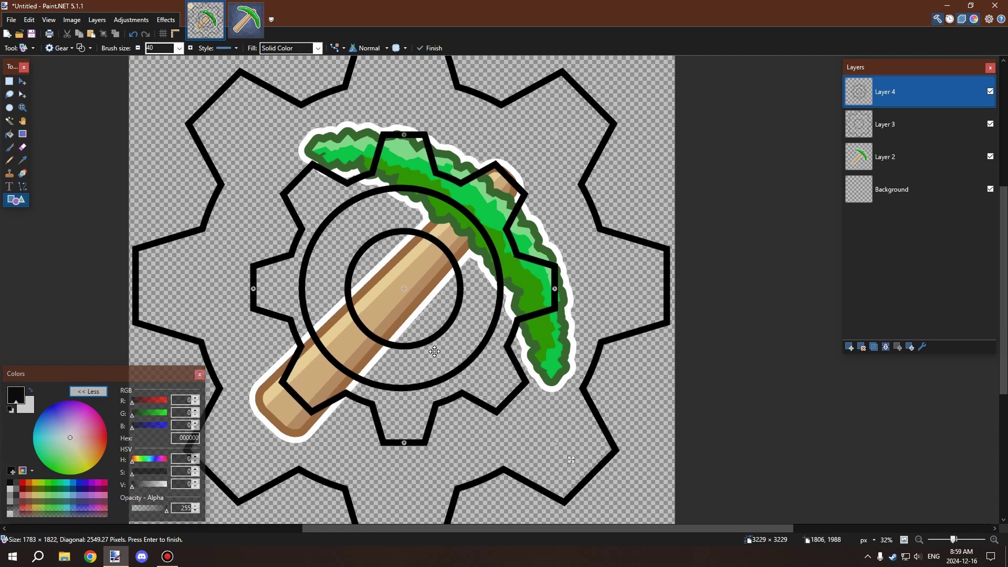
scroll(514, 241, "down", 3)
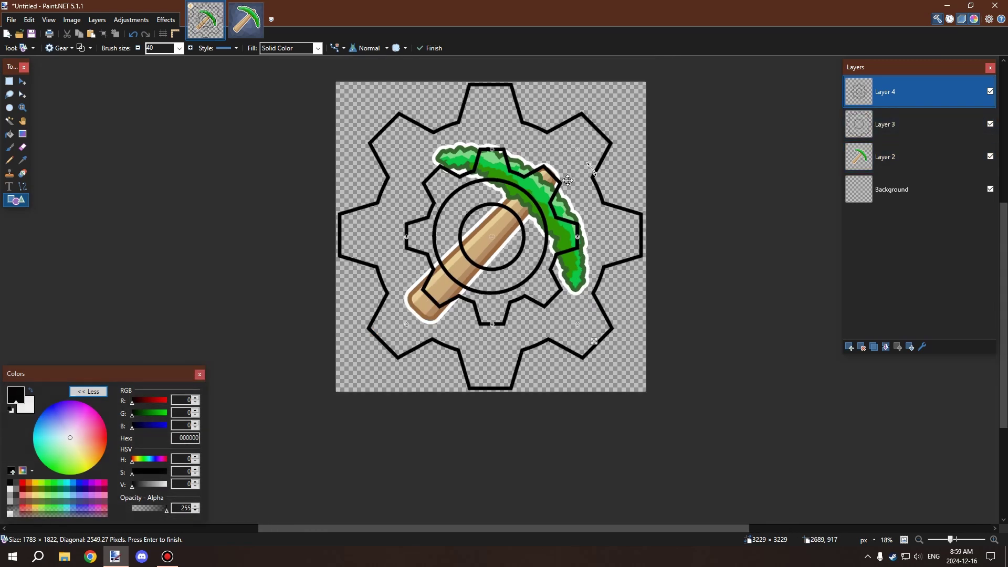
scroll(563, 277, "up", 2)
scroll(563, 276, "up", 1)
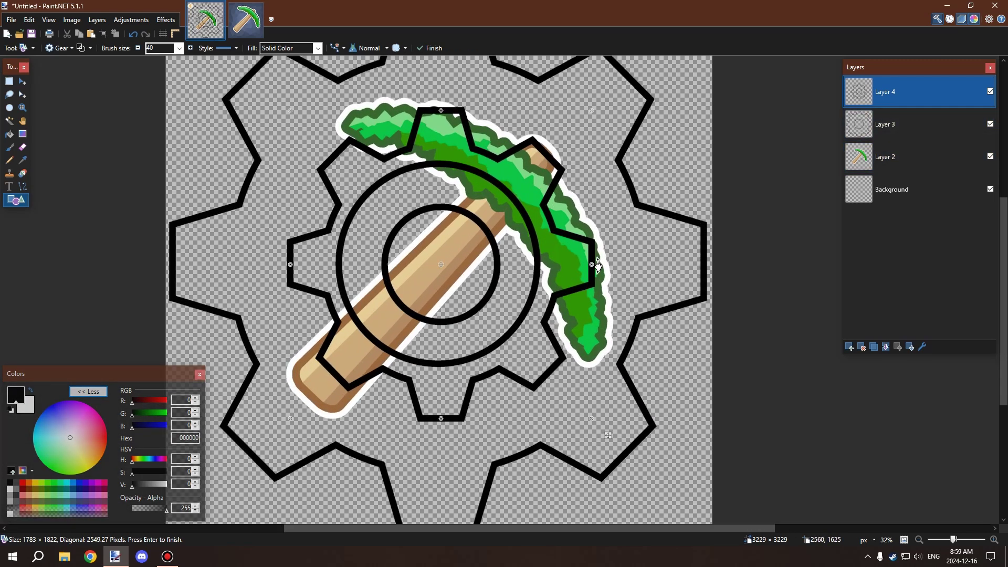
left_click_drag(596, 266, 591, 265)
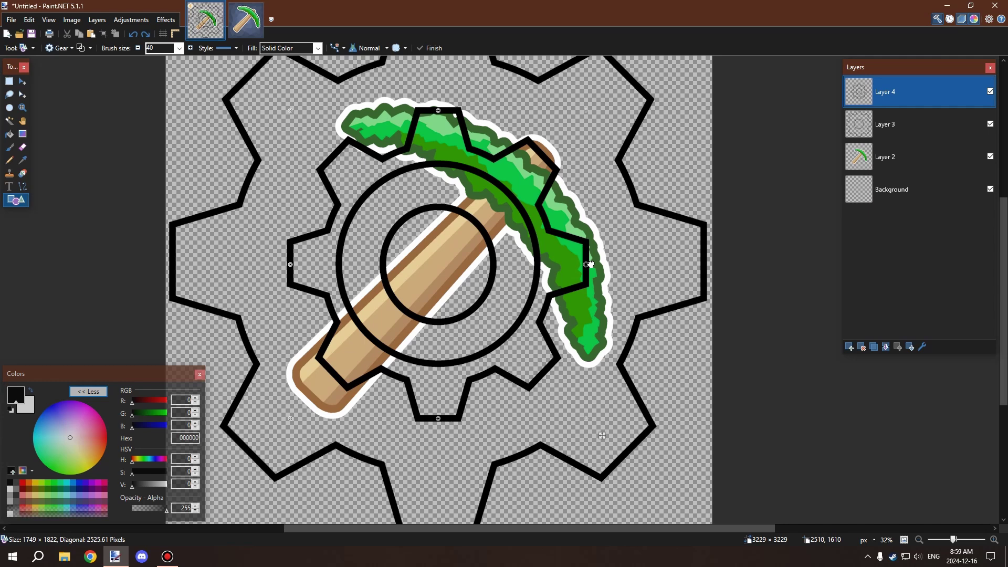
left_click_drag(441, 418, 442, 416)
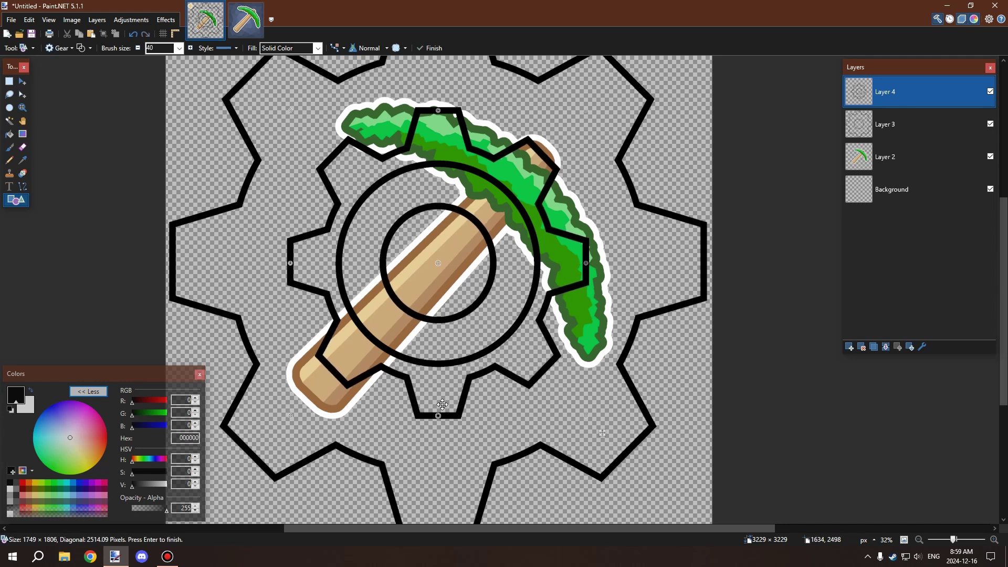
key("Return")
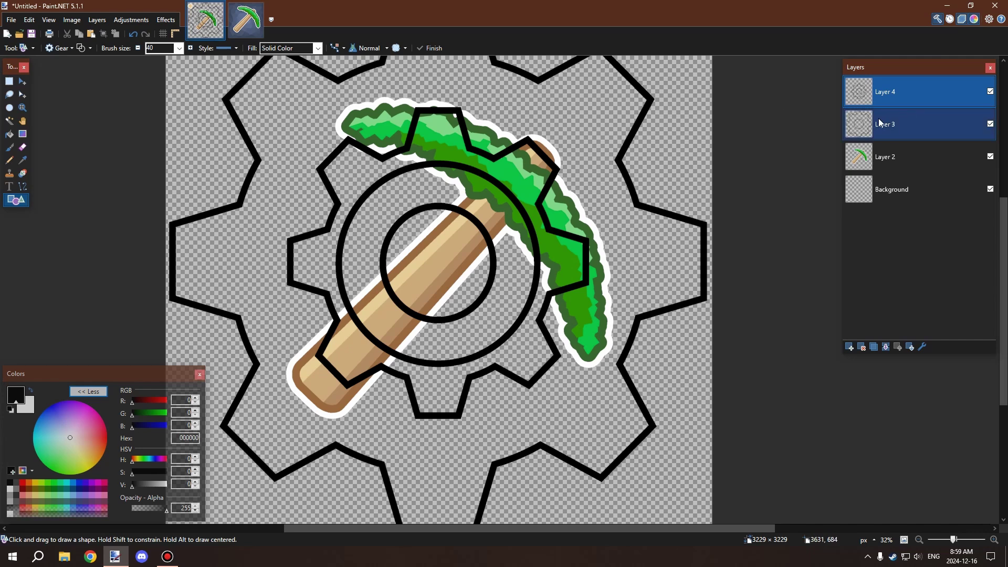
On Layer 3, select the large gear's inner circle with a rectangular selection, delete it and deselect
left_click(877, 118)
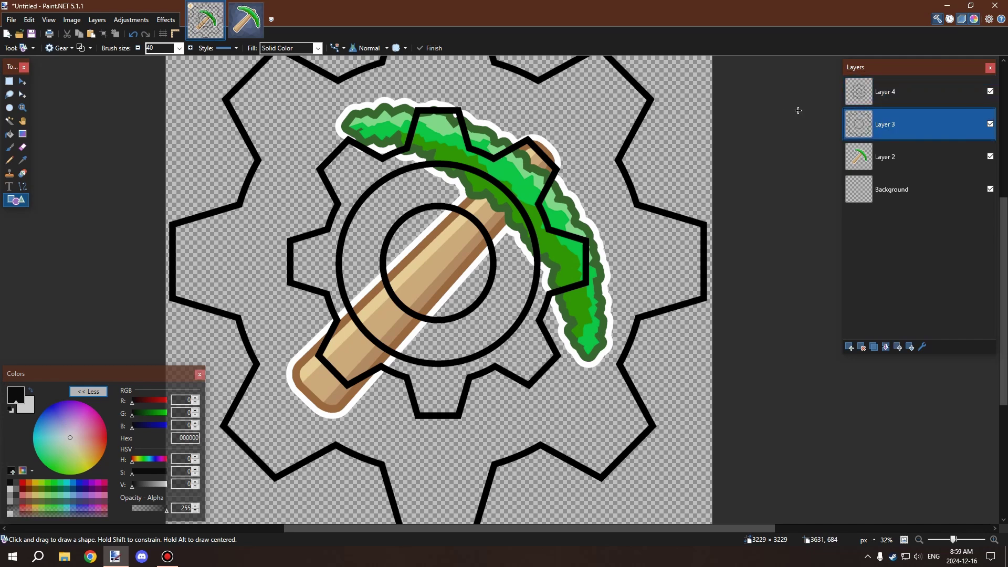
left_click(867, 91)
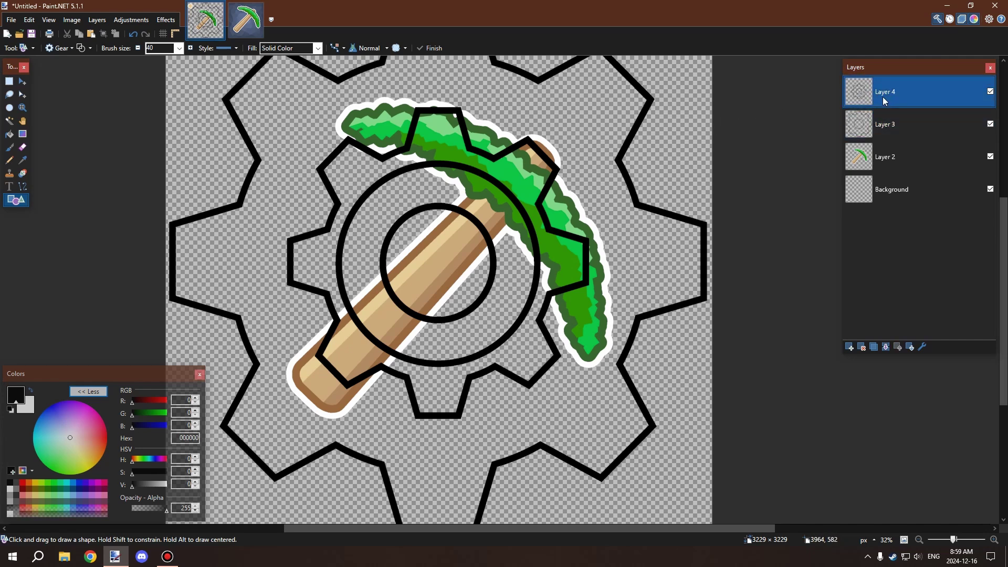
left_click(867, 128)
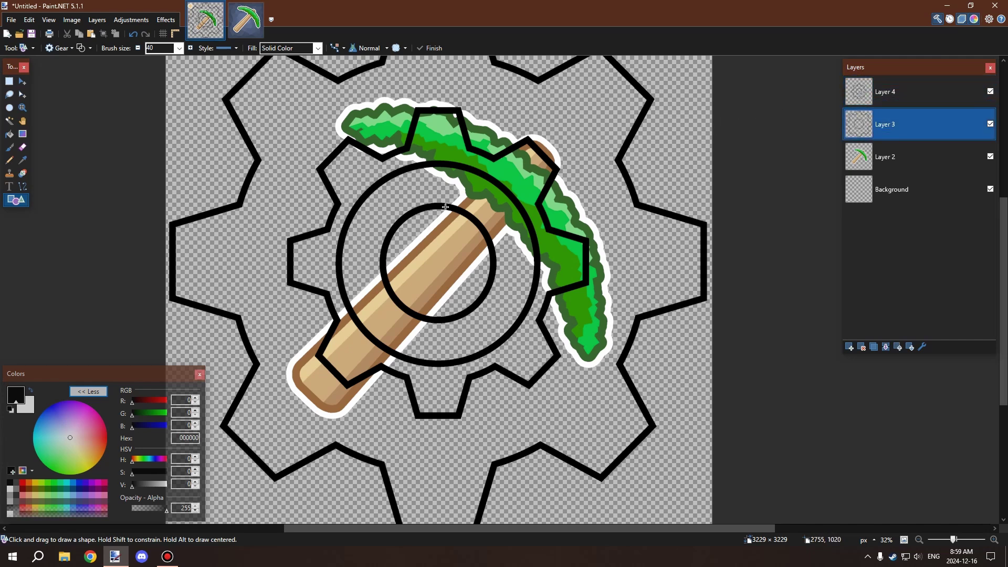
left_click(8, 82)
left_click_drag(302, 140, 574, 388)
key("Delete")
key("ctrl+d")
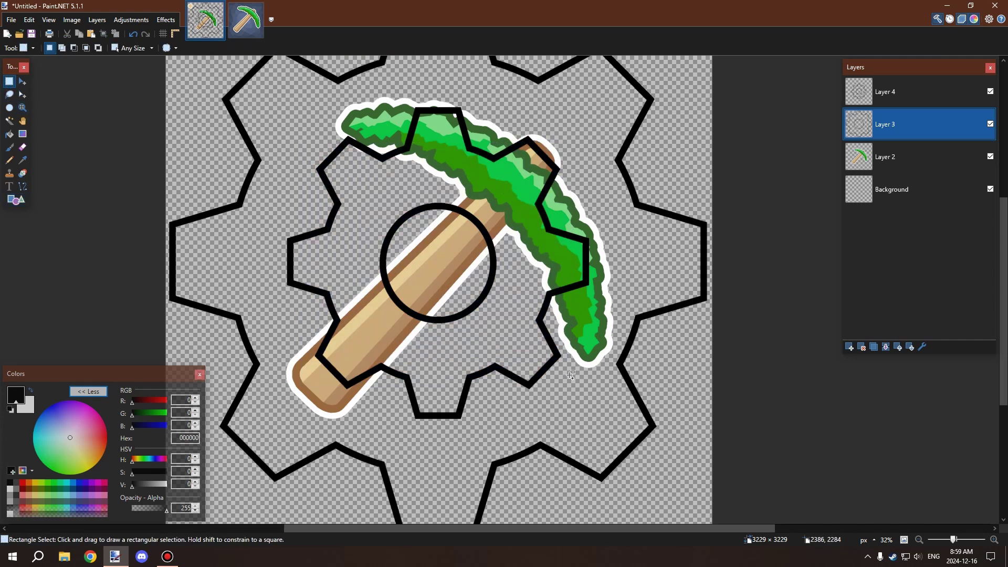
On Layer 4, select the small gear's inner circle with a rectangular selection, delete it and deselect
scroll(570, 375, "up", 1)
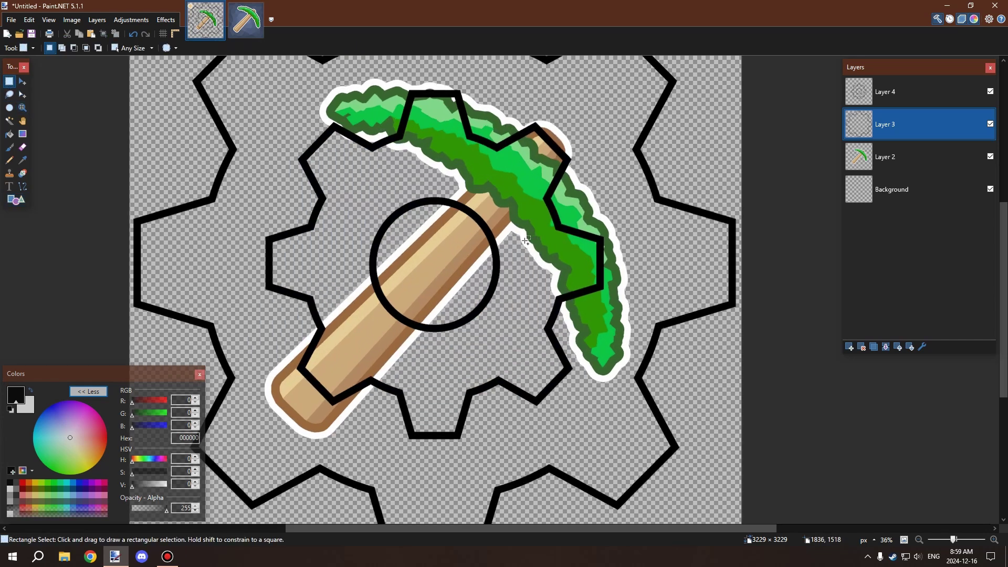
left_click(886, 90)
left_click_drag(362, 184, 514, 340)
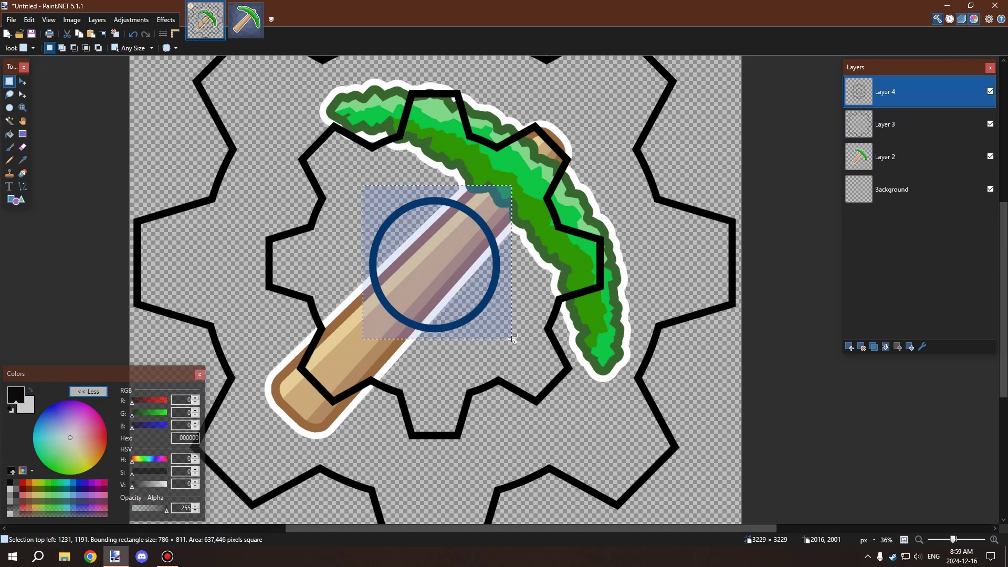
key("Delete")
key("ctrl+d")
Hide the pickaxe layer, Layer 2
scroll(495, 281, "down", 3)
scroll(486, 265, "up", 1)
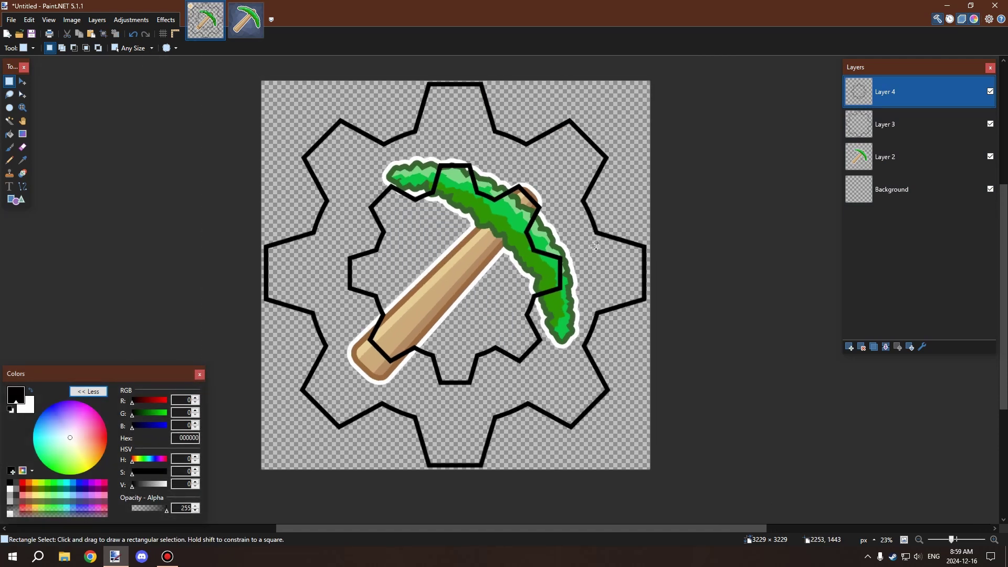
left_click(991, 156)
scroll(645, 233, "down", 1)
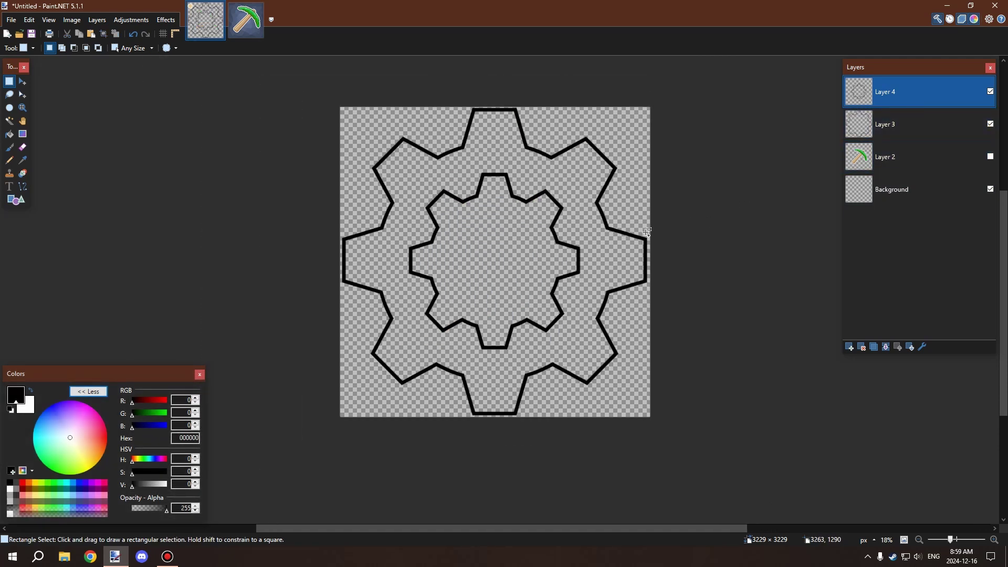
Examine the two gear outlines as a whole and their edges up close
scroll(645, 232, "up", 1)
scroll(516, 235, "down", 2)
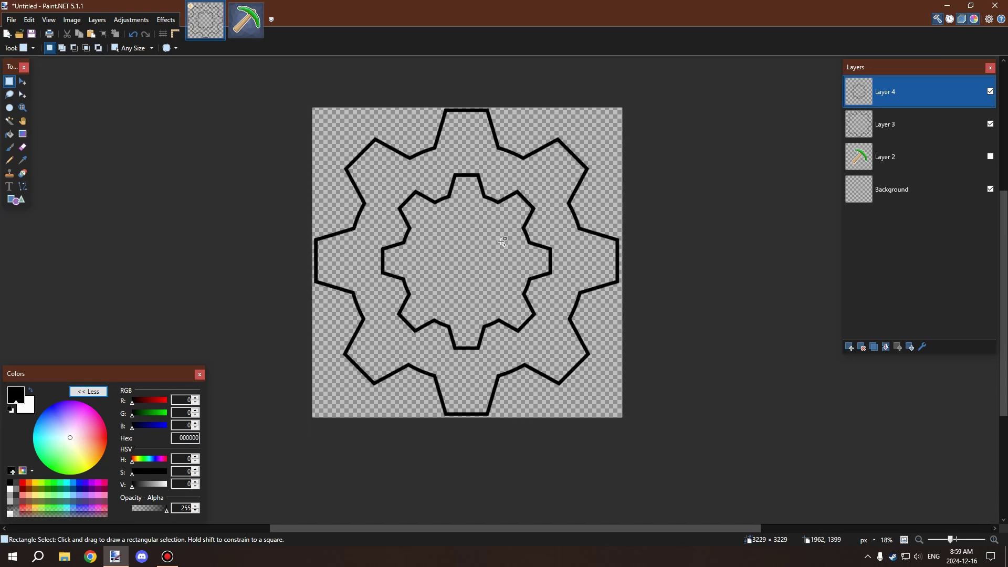
scroll(505, 237, "up", 1)
scroll(488, 217, "down", 1)
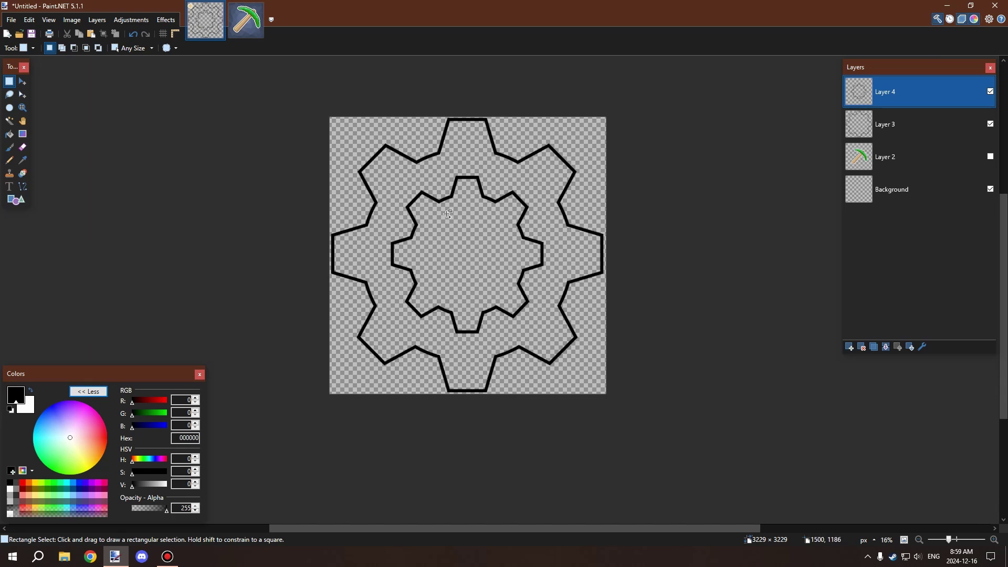
scroll(448, 213, "up", 12)
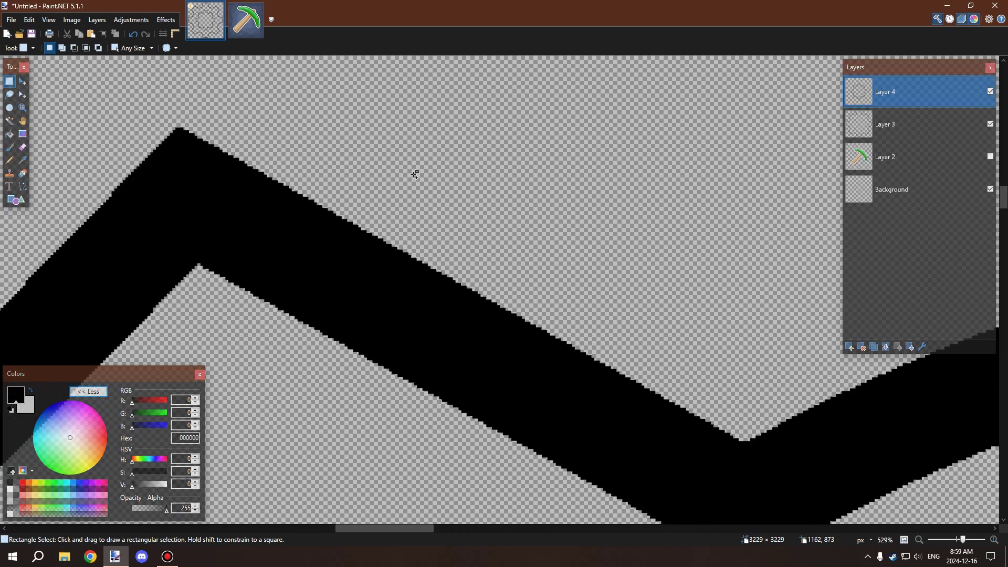
scroll(349, 200, "down", 6)
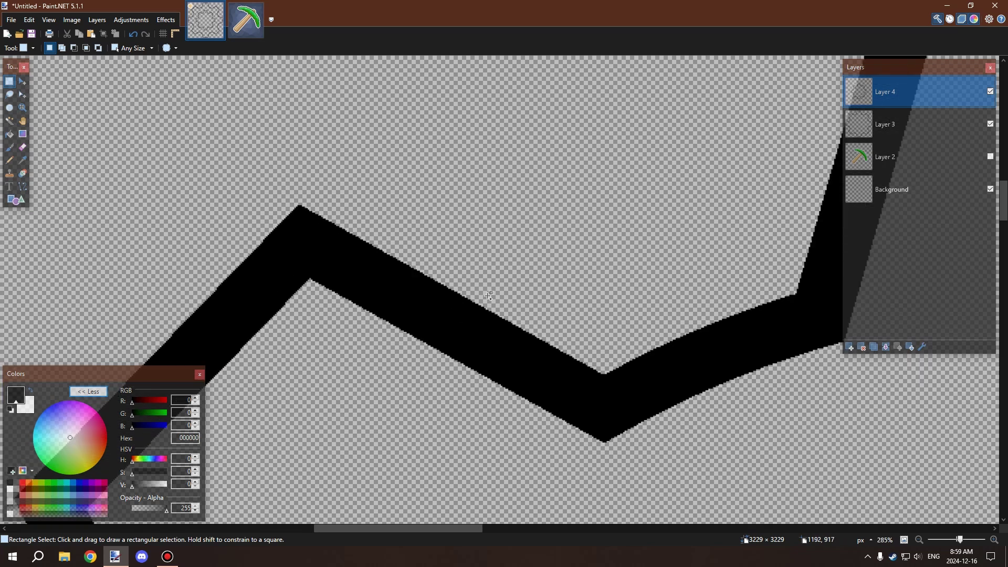
scroll(490, 271, "up", 8)
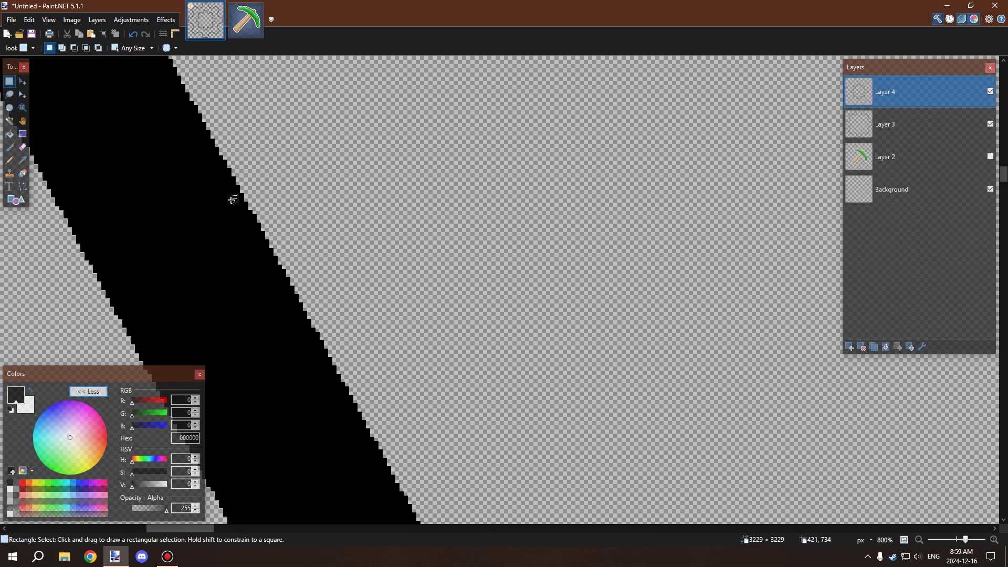
scroll(237, 198, "down", 12)
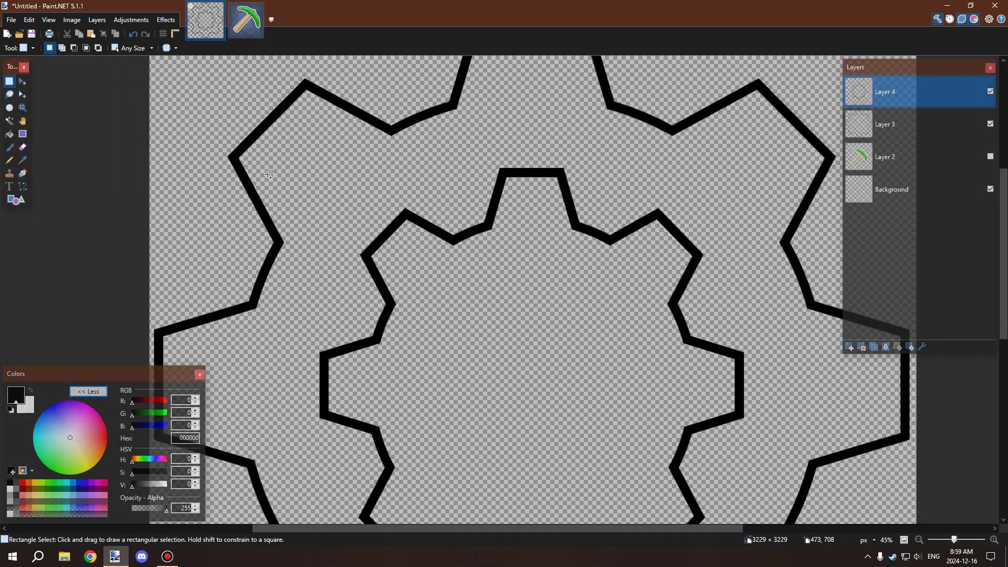
Show the pickaxe layer, Layer 2, and move it above Layer 4 and Layer 3 in the layer stack
scroll(374, 220, "up", 1)
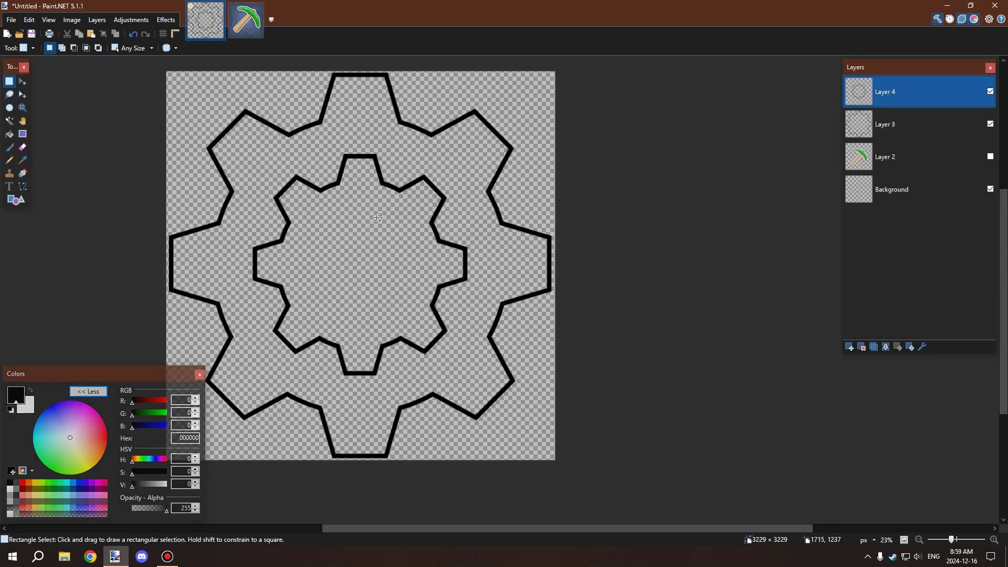
left_click(887, 156)
scroll(671, 144, "down", 2)
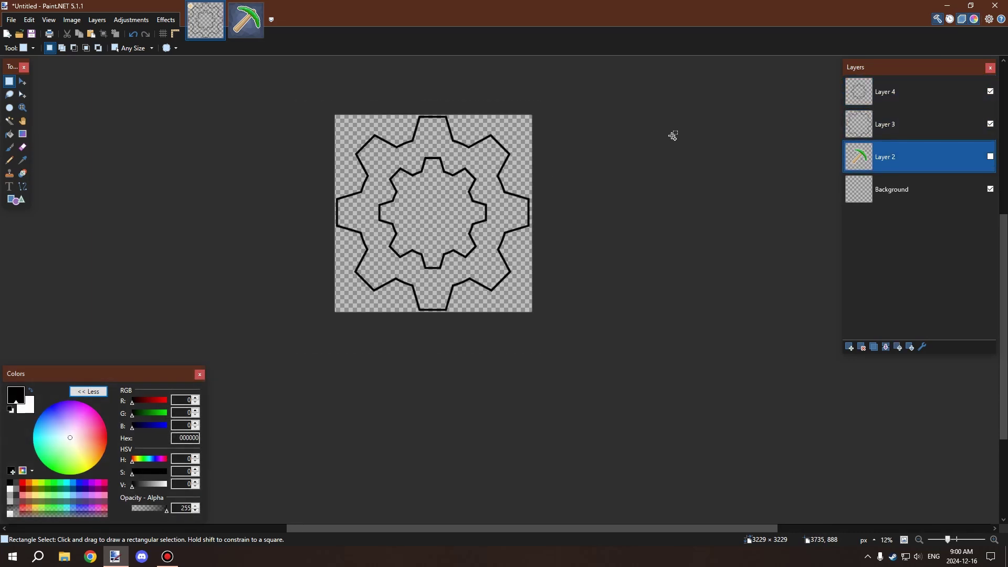
left_click(989, 156)
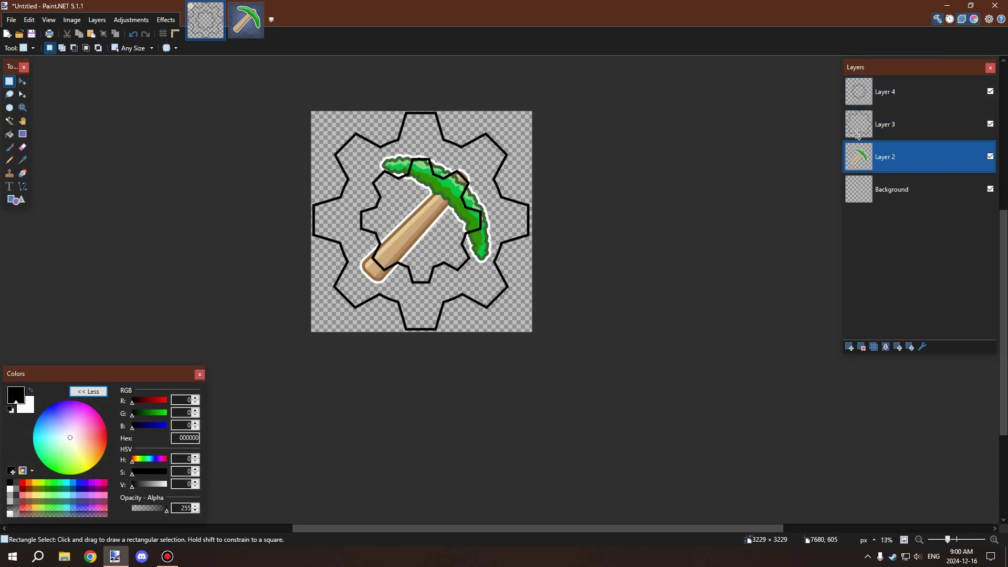
scroll(896, 151, "up", 3)
left_click_drag(896, 151, 878, 73)
scroll(480, 235, "down", 1)
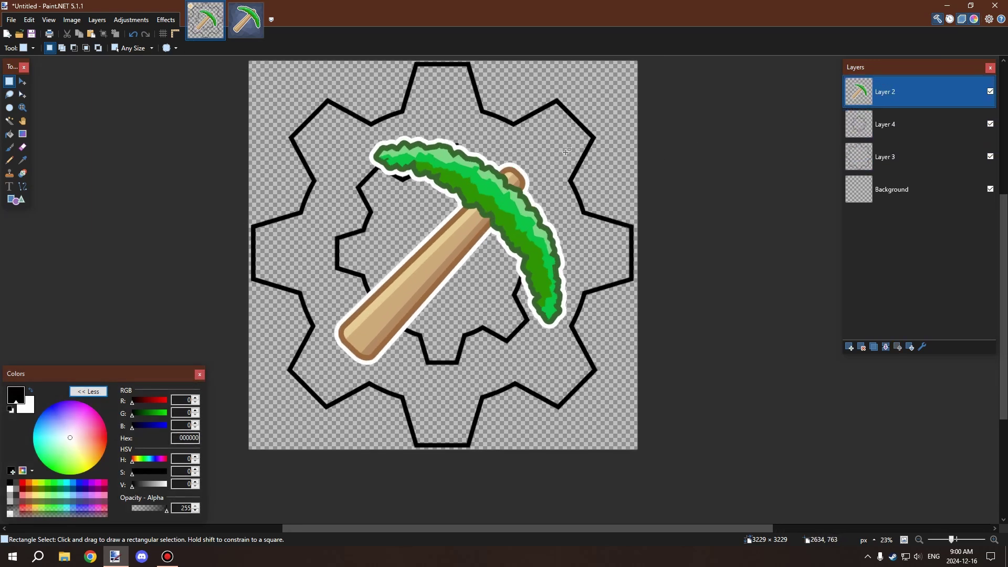
Open profile_picture_03.jpg from the MCreator profile pictures folder and compare it with the untitled gear image
key("ctrl+a")
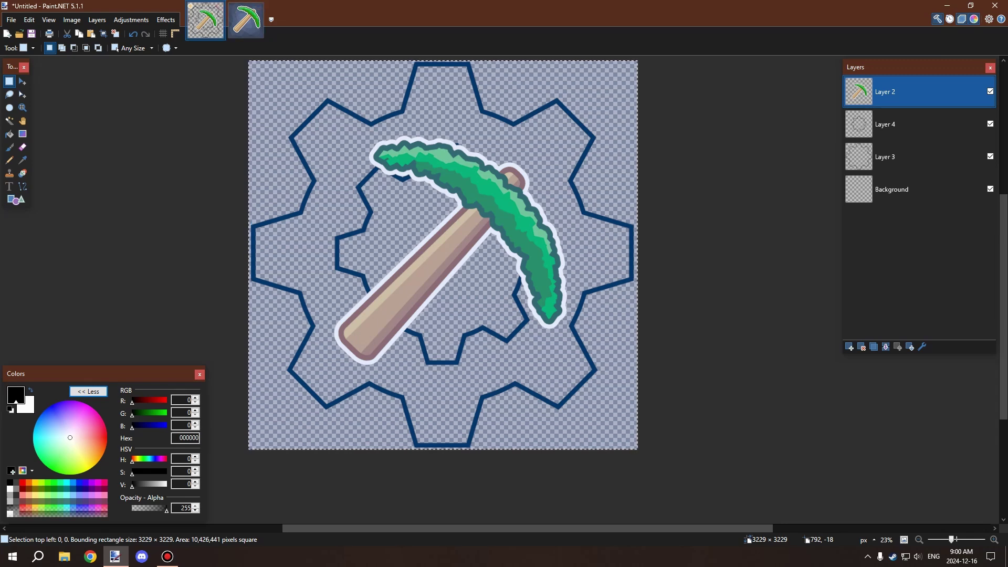
left_click(17, 21)
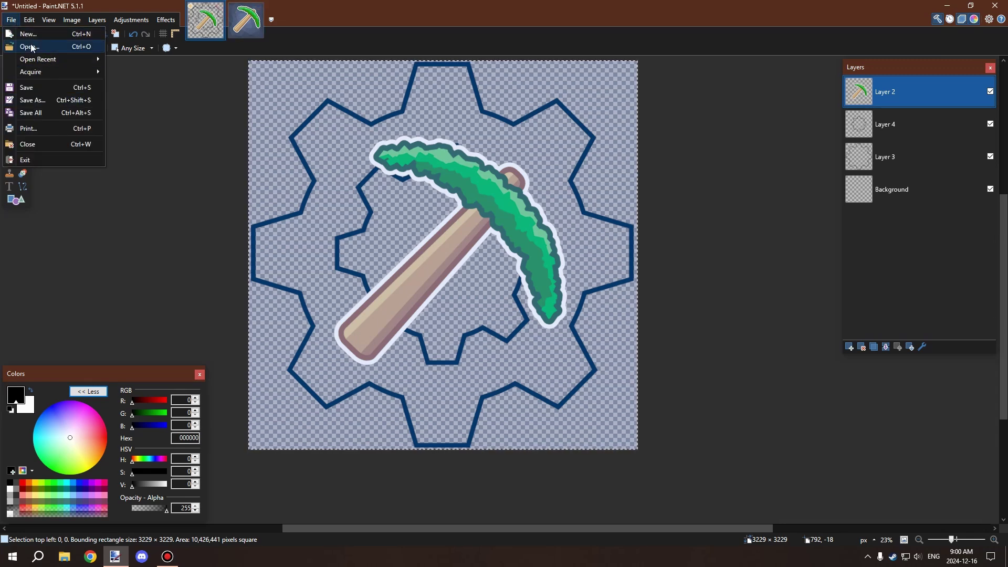
mouse_move(92, 59)
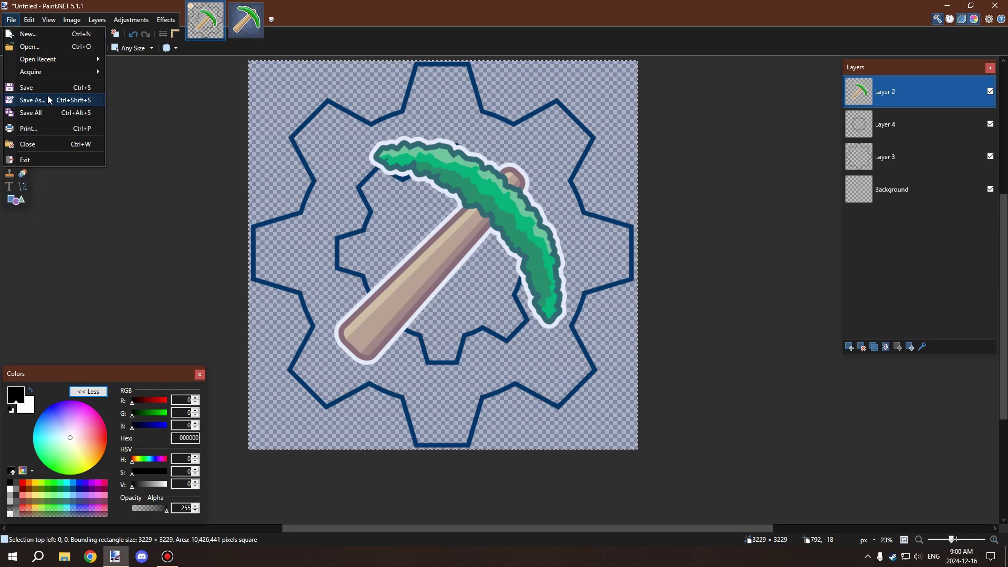
left_click(31, 47)
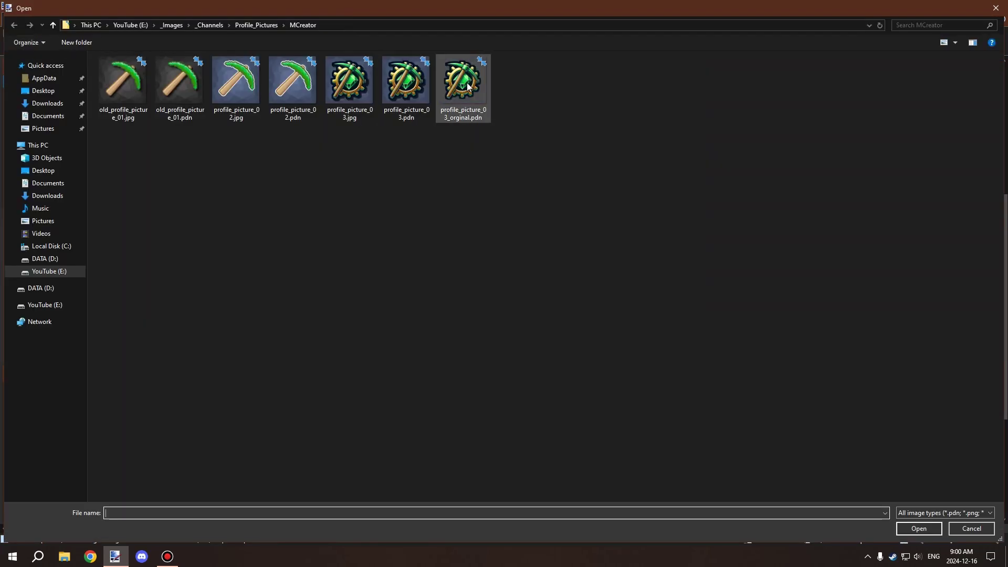
left_click(341, 73)
left_click(935, 529)
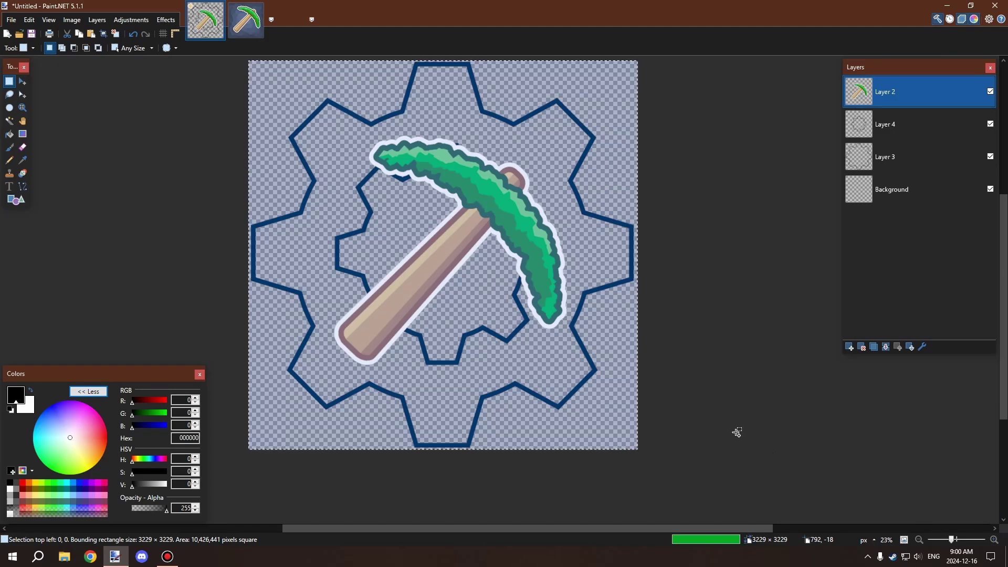
scroll(615, 297, "up", 2)
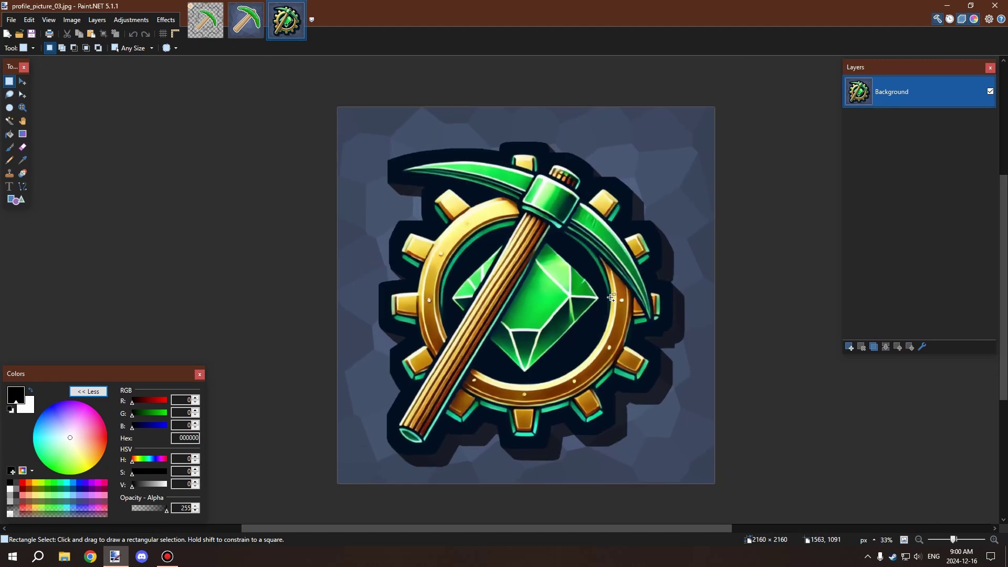
scroll(599, 292, "down", 2)
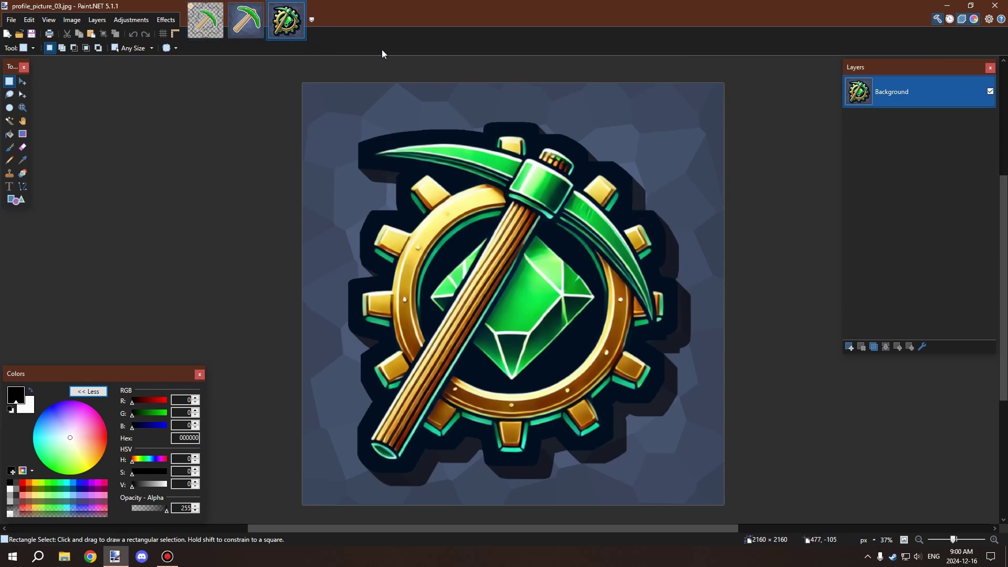
left_click(246, 24)
left_click(205, 21)
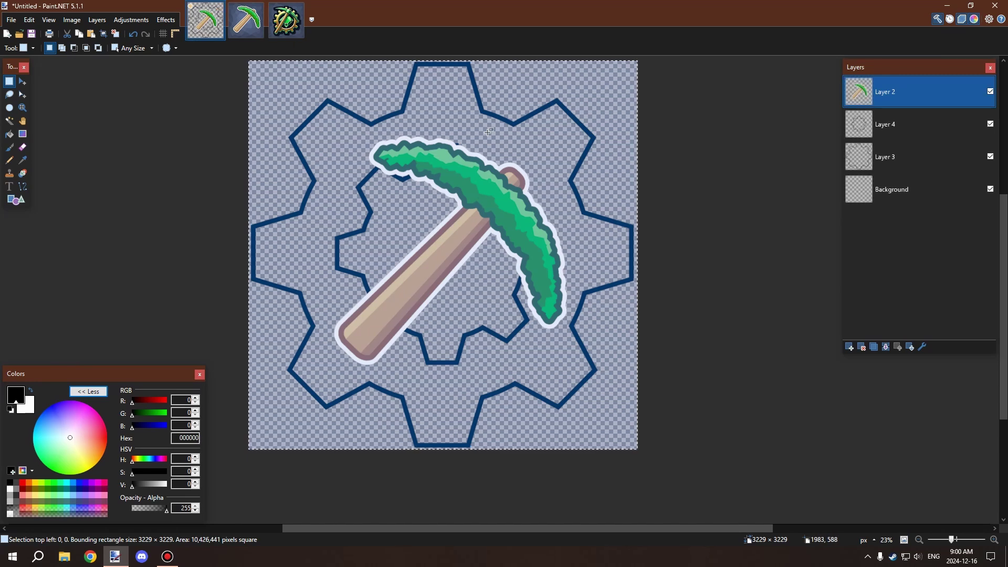
left_click(280, 31)
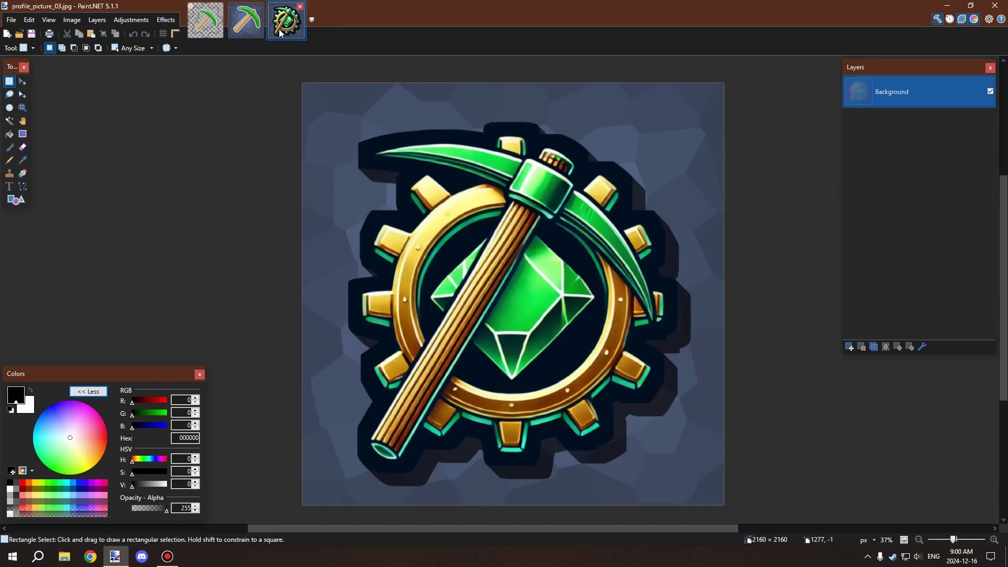
key("ctrl+shift+Tab")
key("ctrl+shift+Tab")
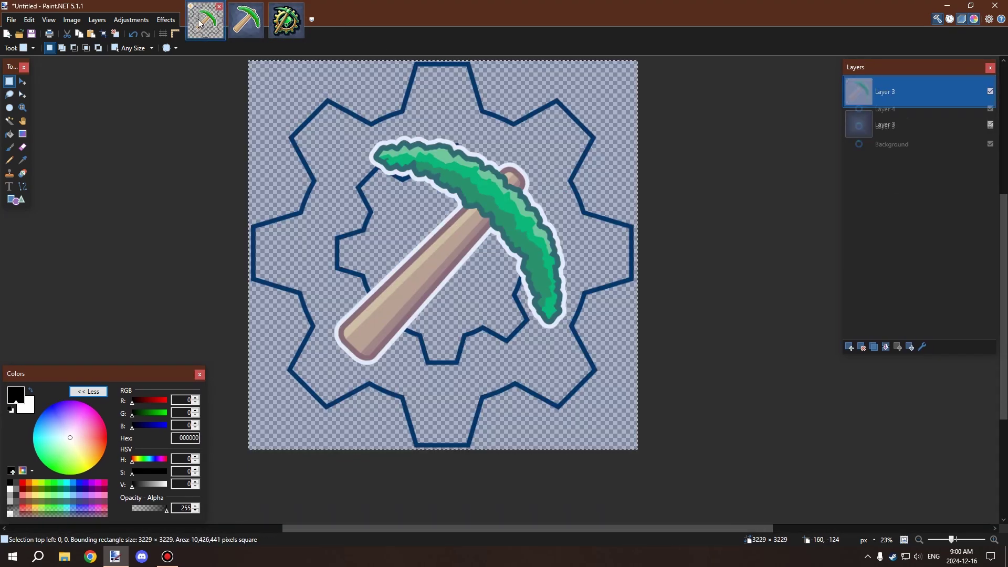
Merge Layer 4 down into Layer 3 so both gear outlines share one layer
left_click(875, 122)
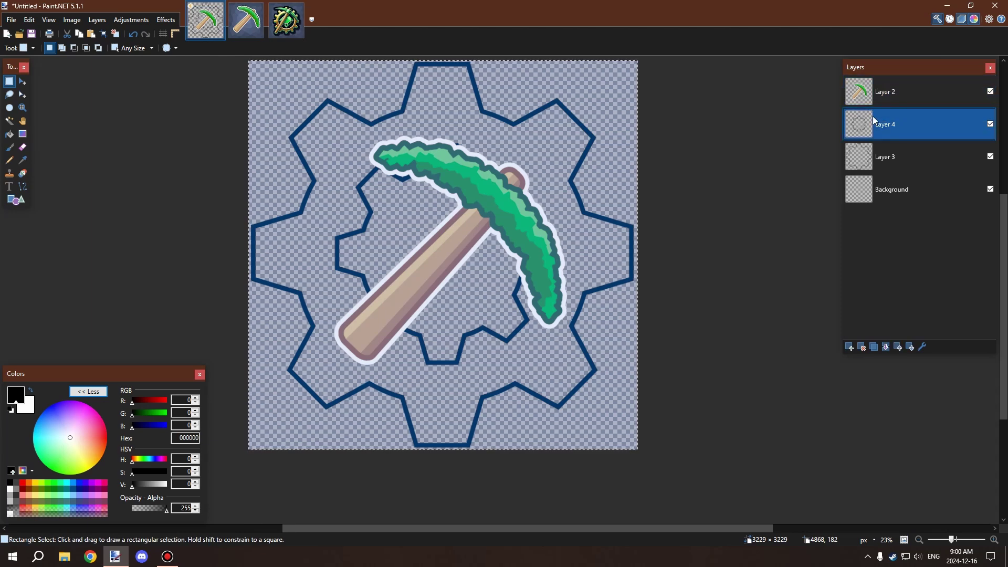
left_click(886, 348)
Scale the merged gear to about 2670 × 2670 px with Nearest Neighbor sampling and centre it, comparing it with profile_picture_03.jpg
key("ctrl+a")
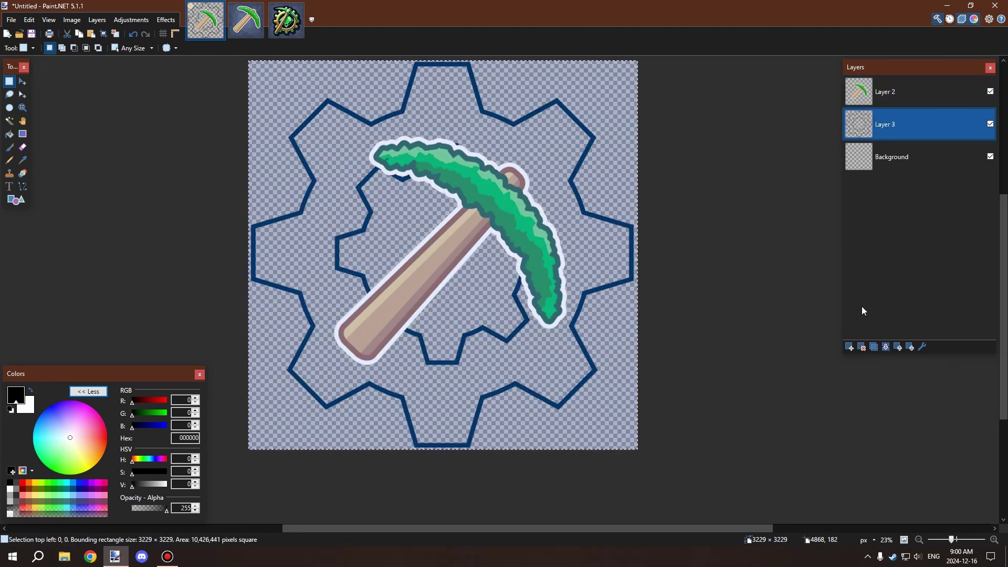
key("m")
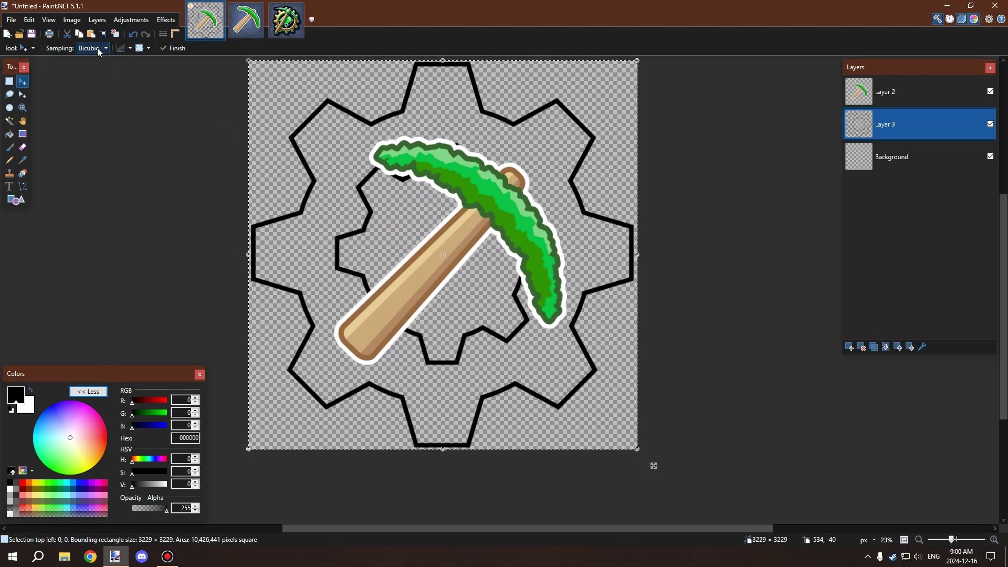
scroll(94, 49, "up", 2)
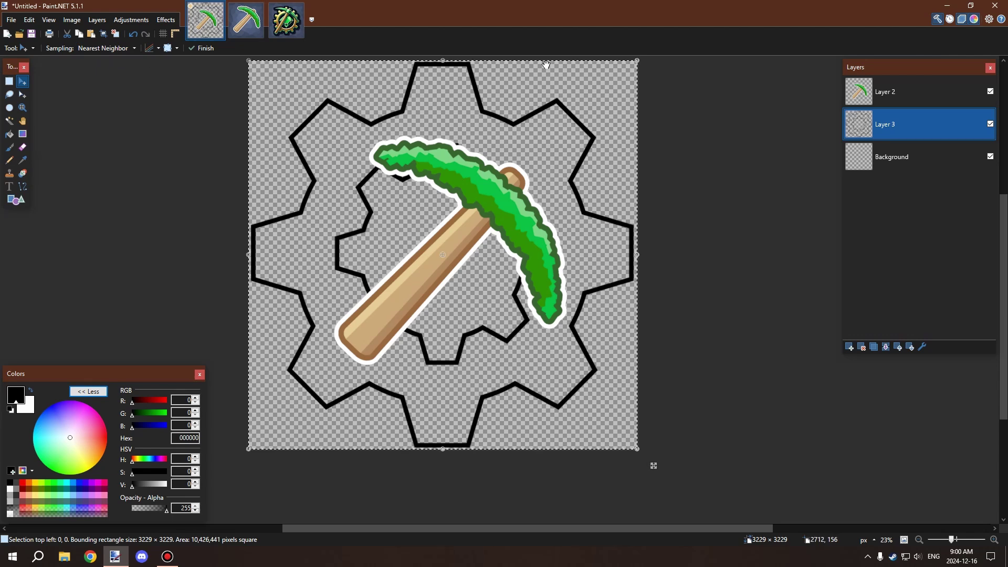
left_click_drag(637, 59, 577, 122)
left_click(289, 18)
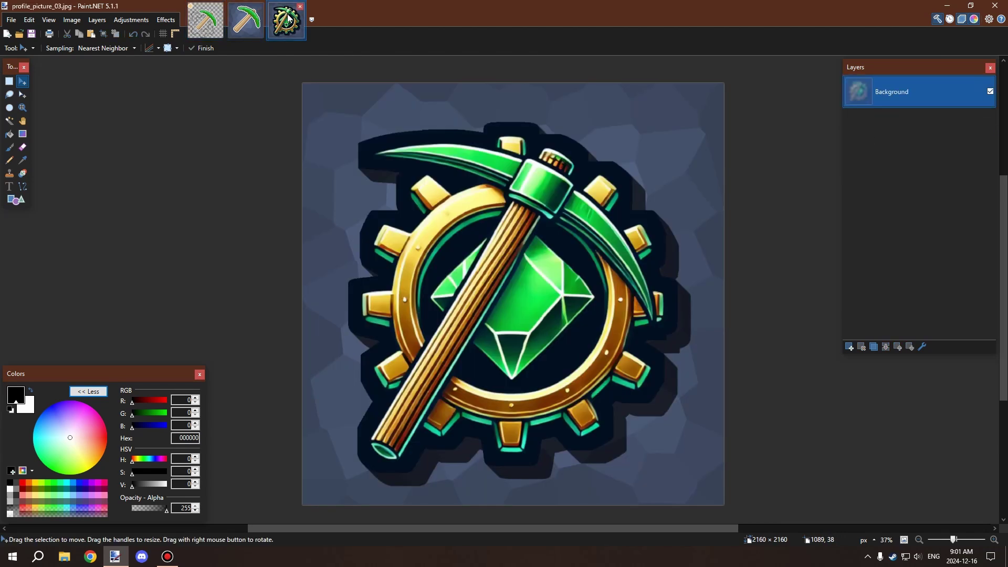
left_click(197, 20)
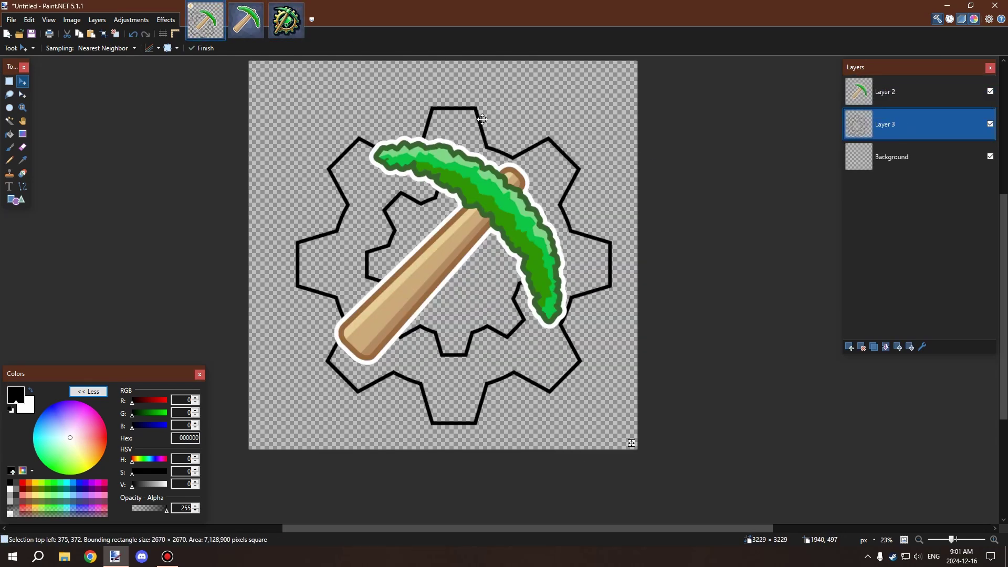
left_click_drag(482, 119, 471, 108)
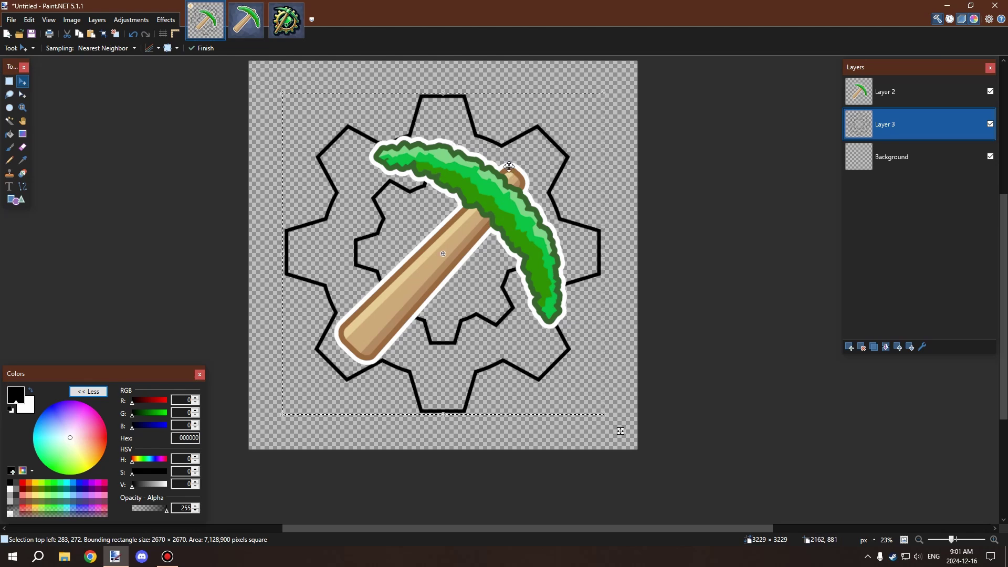
left_click(283, 34)
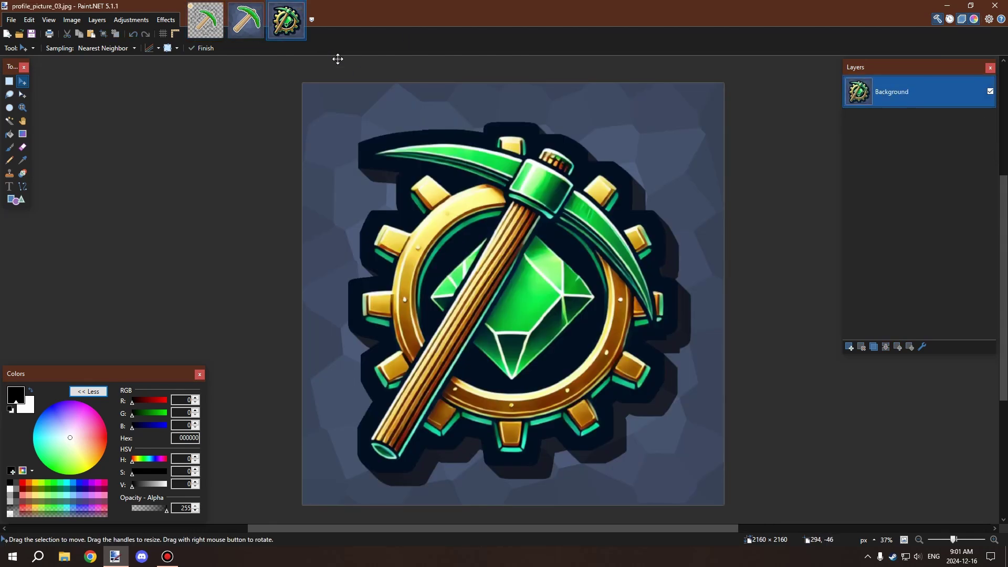
key("ctrl+shift+Tab")
key("ctrl+shift+Tab")
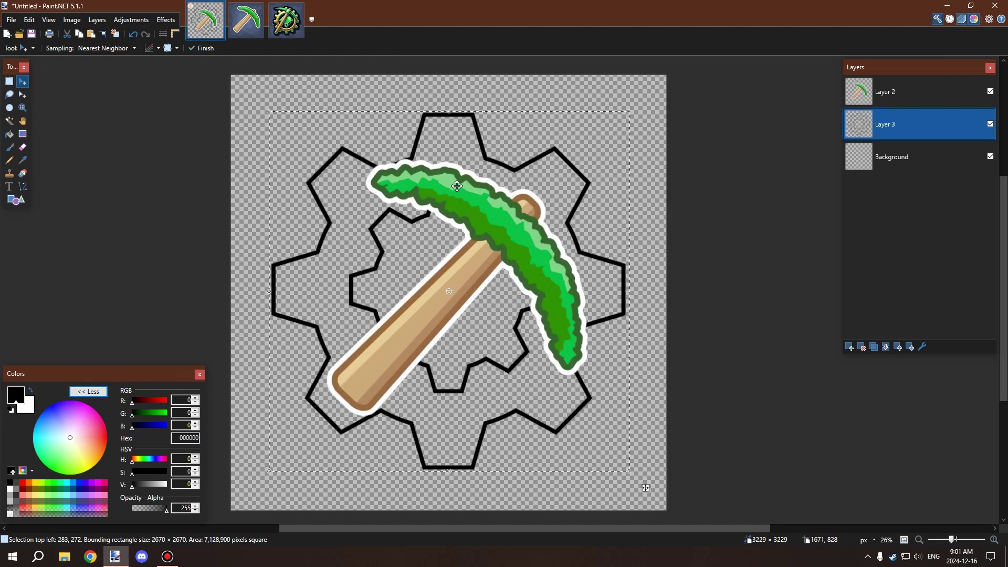
scroll(457, 186, "up", 3)
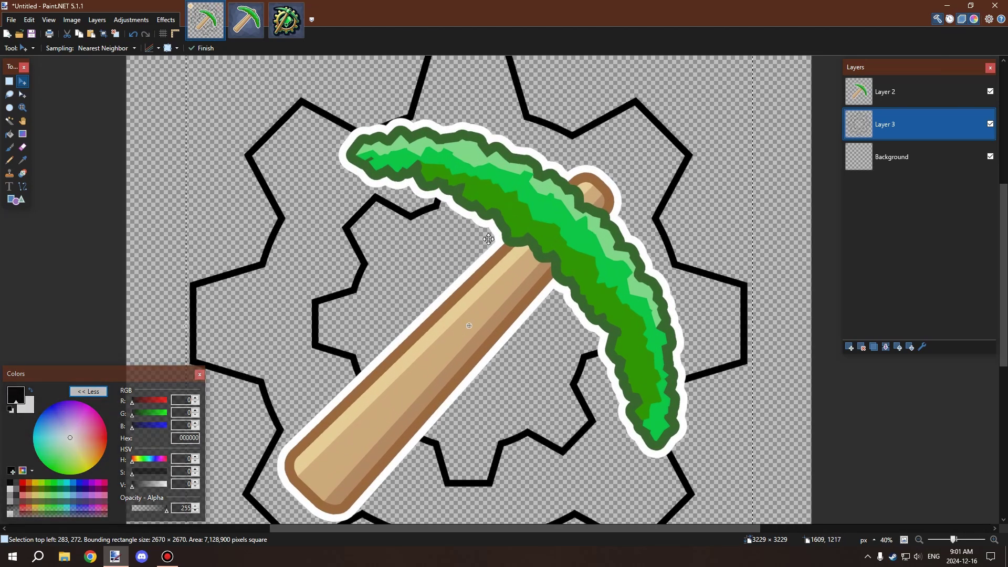
scroll(491, 238, "down", 2)
Select all of Layer 2, move the pickaxe up over the gear's upper half, and compare the placement with profile_picture_03.jpg
left_click(895, 101)
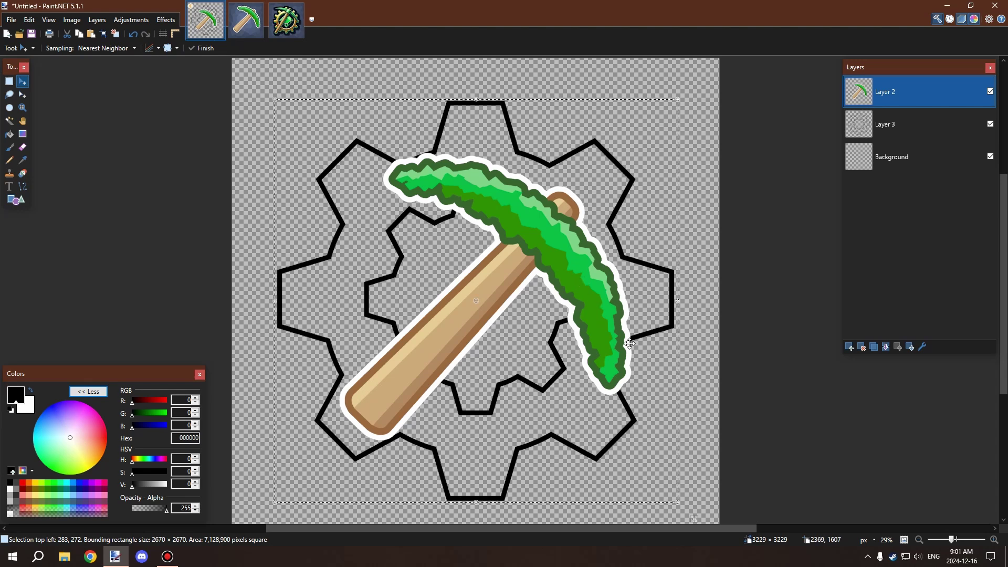
scroll(603, 338, "down", 1)
scroll(576, 366, "up", 1)
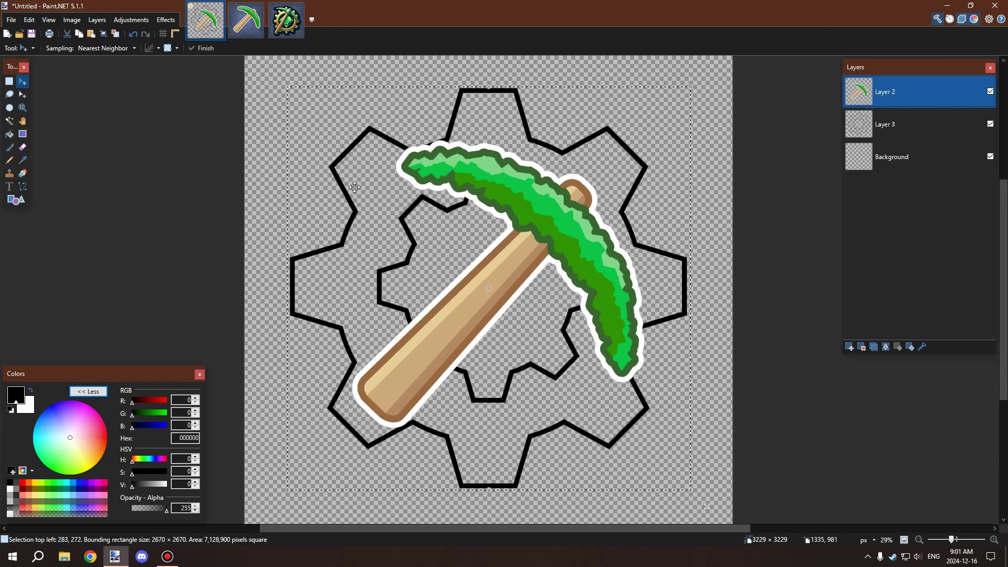
key("ctrl+a")
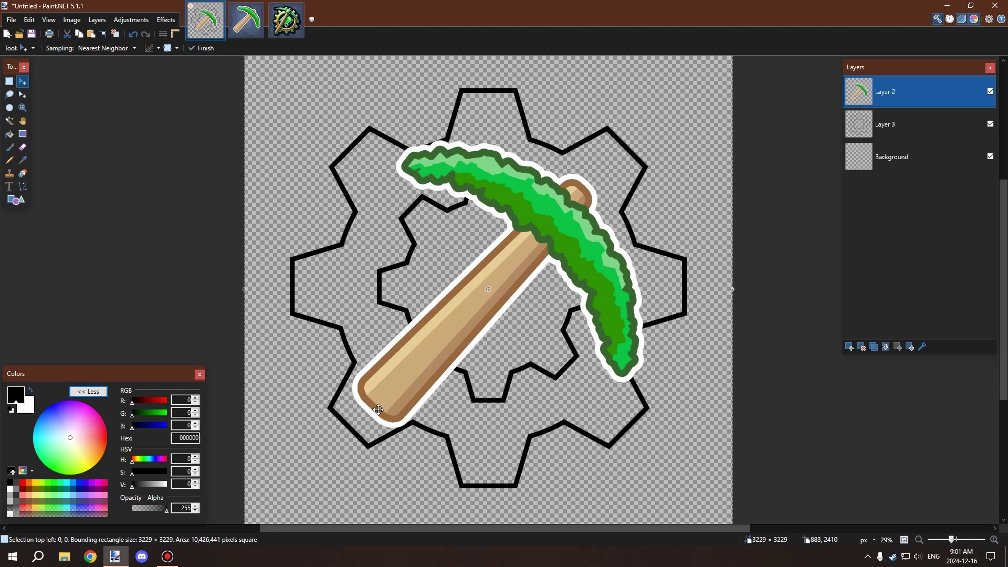
scroll(534, 347, "down", 1)
left_click_drag(312, 458, 188, 455)
left_click_drag(267, 449, 309, 458)
left_click_drag(399, 386, 425, 229)
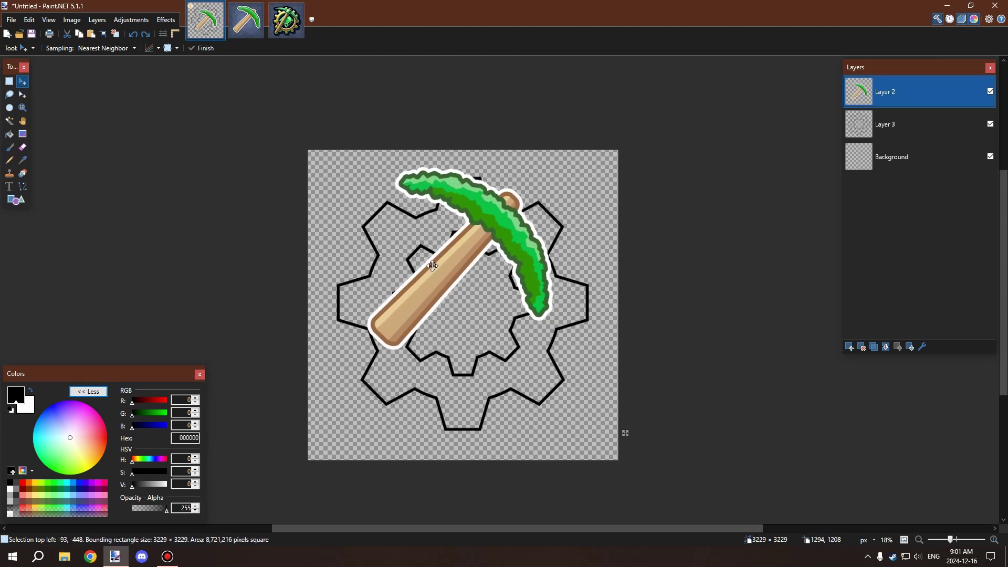
left_click_drag(433, 266, 439, 273)
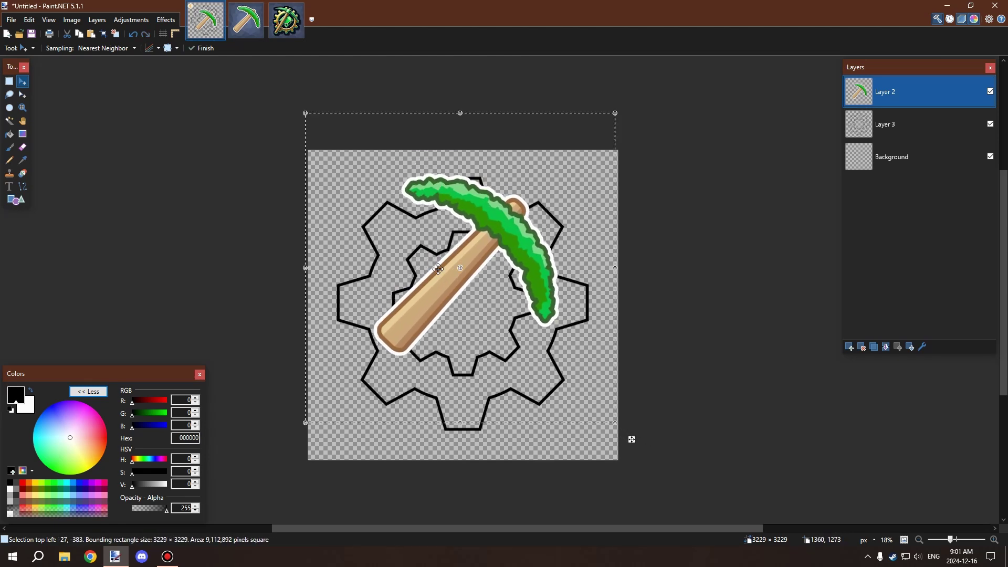
left_click(283, 20)
left_click(204, 21)
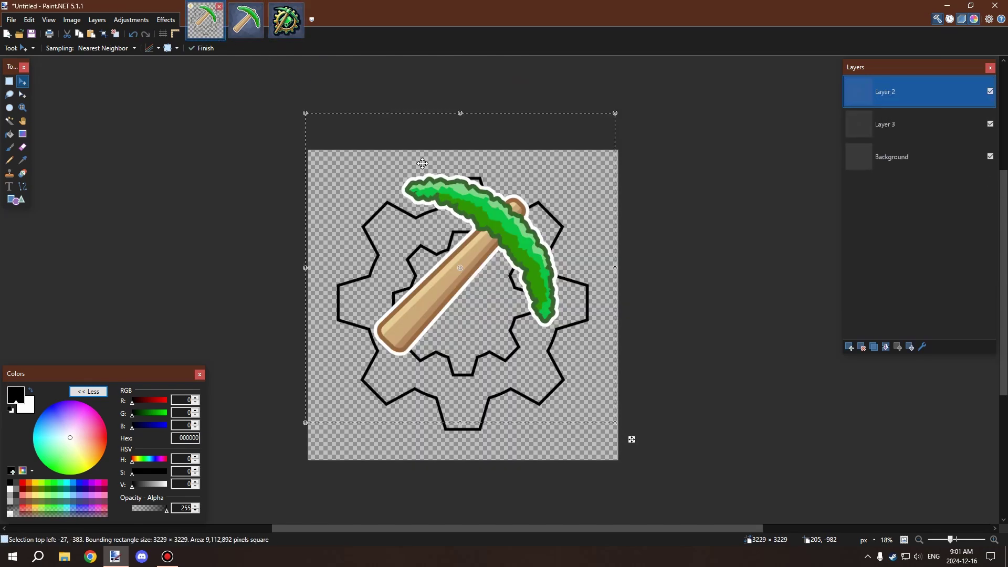
Rotate the pickaxe about 12.3° counterclockwise and try repositioning it over the gear
left_click_drag(625, 434, 655, 387)
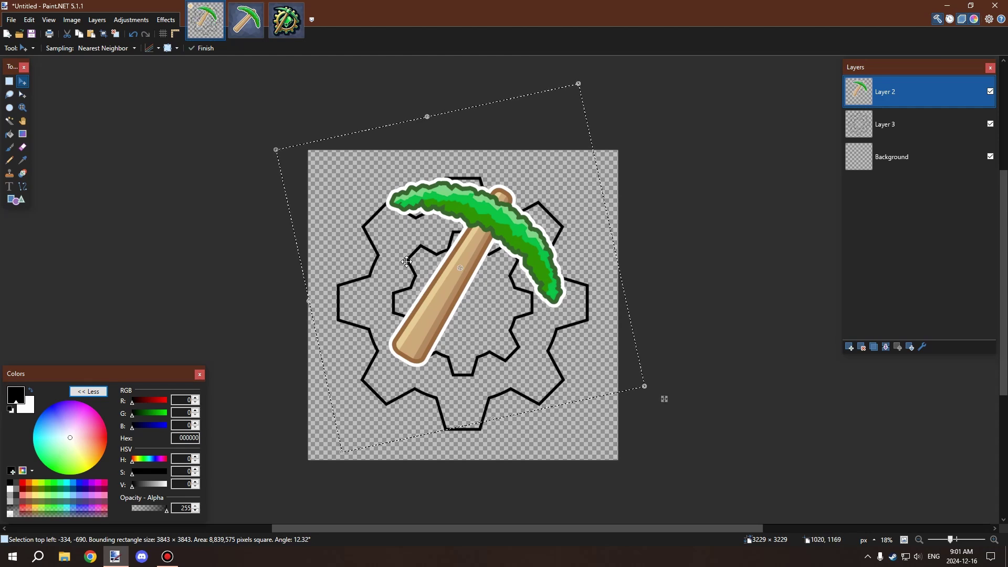
left_click_drag(407, 262, 426, 241)
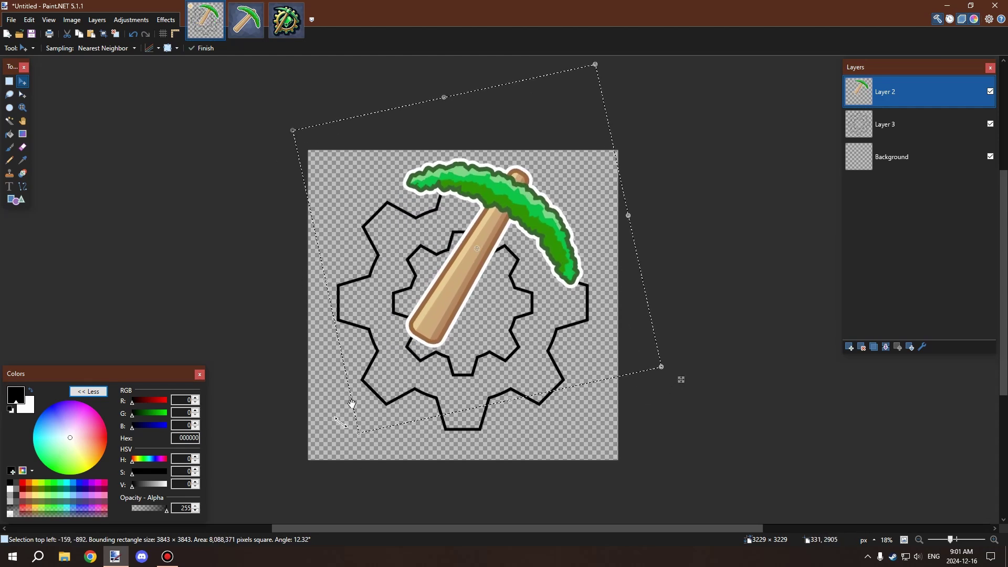
left_click_drag(365, 435, 472, 368)
key("ctrl+z")
left_click_drag(550, 262, 534, 280)
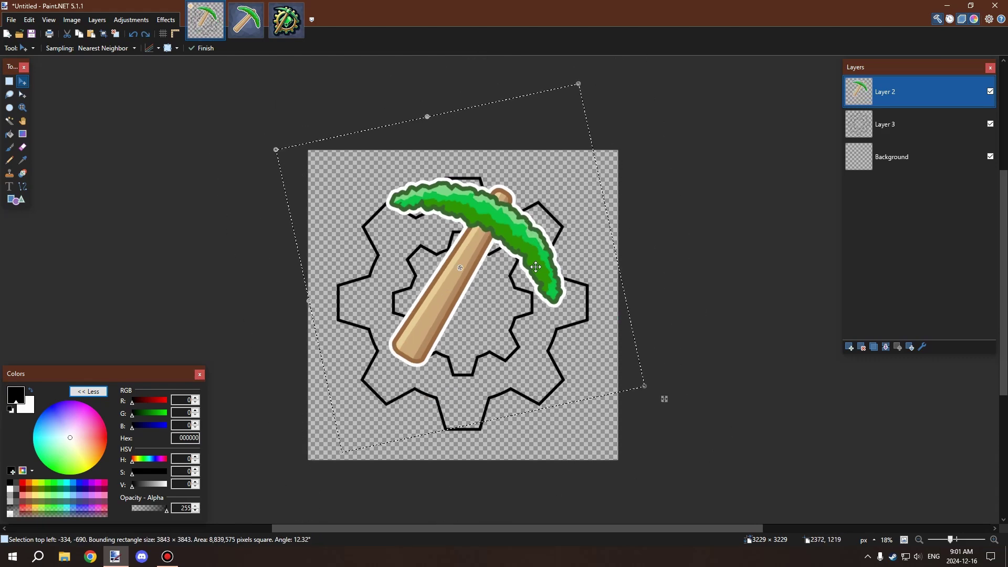
scroll(367, 238, "up", 3)
scroll(367, 239, "up", 1)
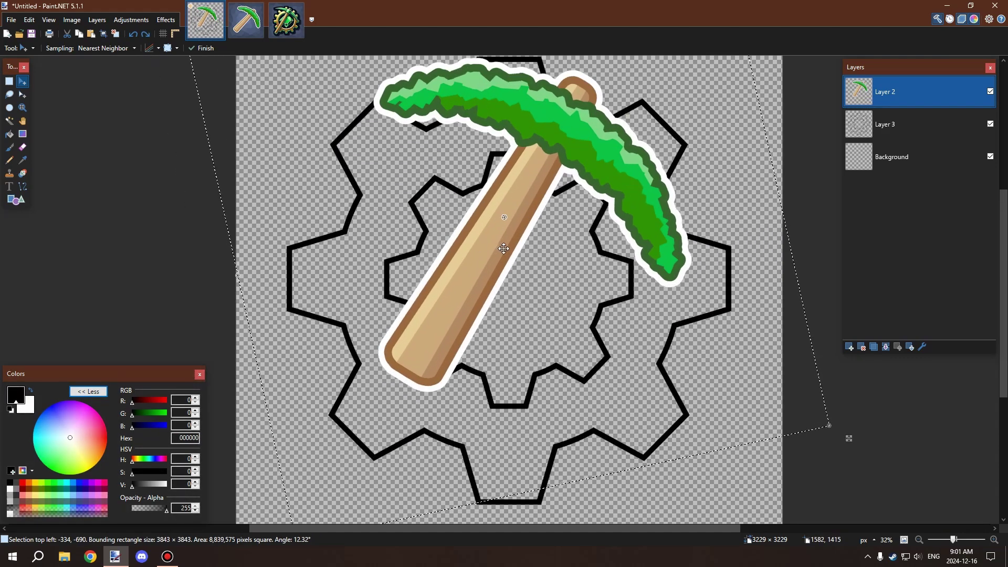
Select everything on Layer 2 and delete the pickaxe
key("ctrl+a")
key("Delete")
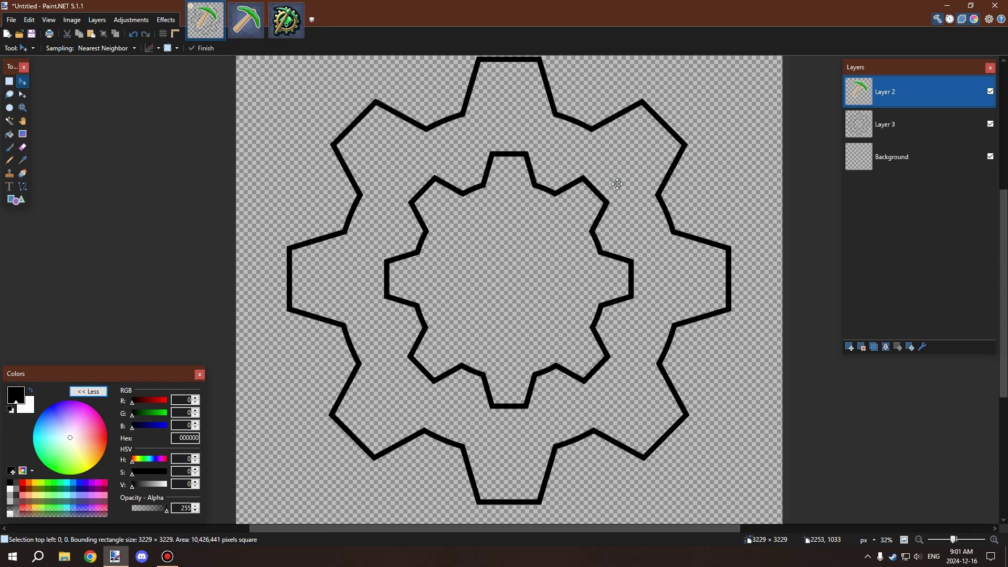
Close profile_picture_03.jpg, create a new 3229 × 3229 px image and paste the cut pickaxe into it
left_click(300, 7)
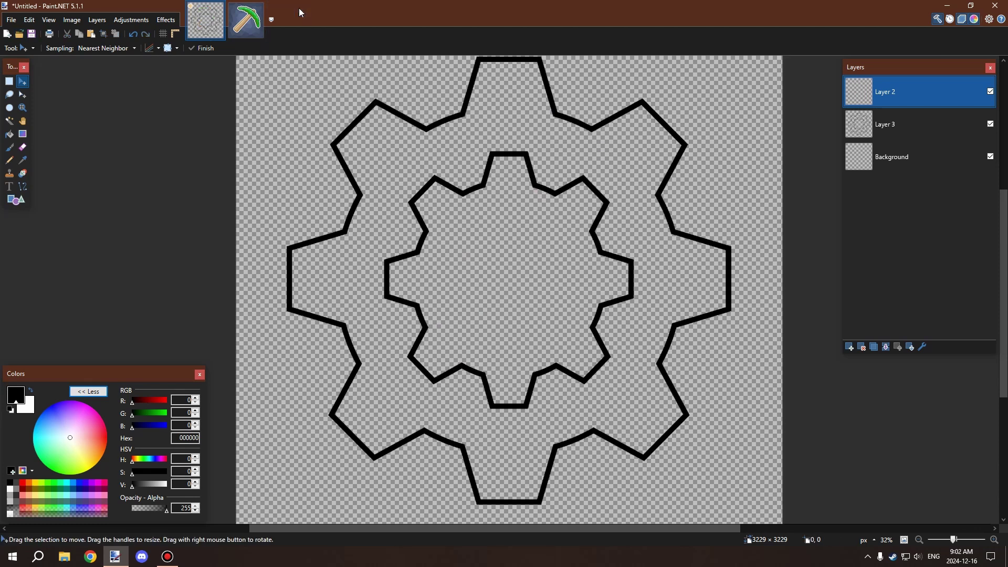
left_click(11, 19)
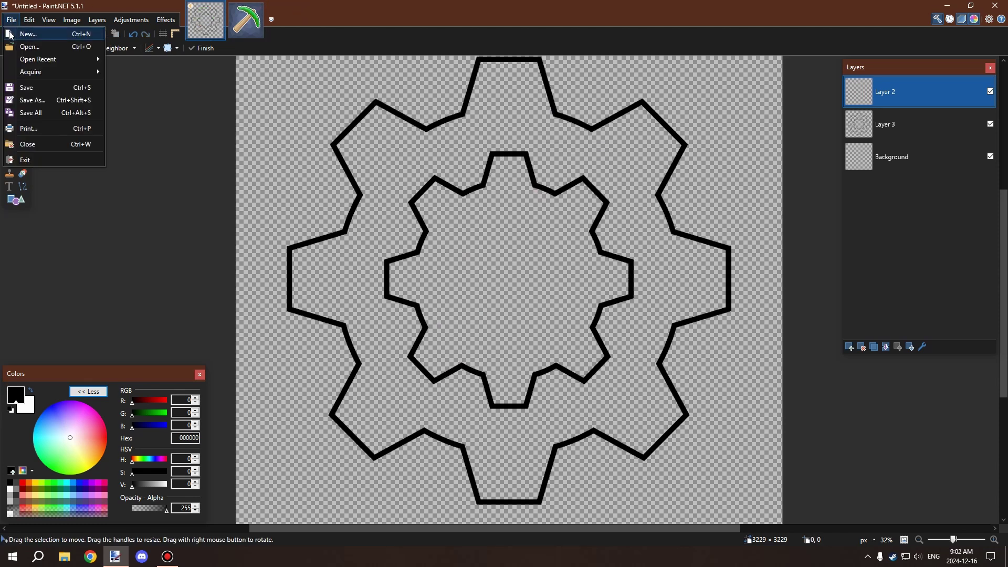
left_click(28, 34)
left_click(505, 342)
key("ctrl+v")
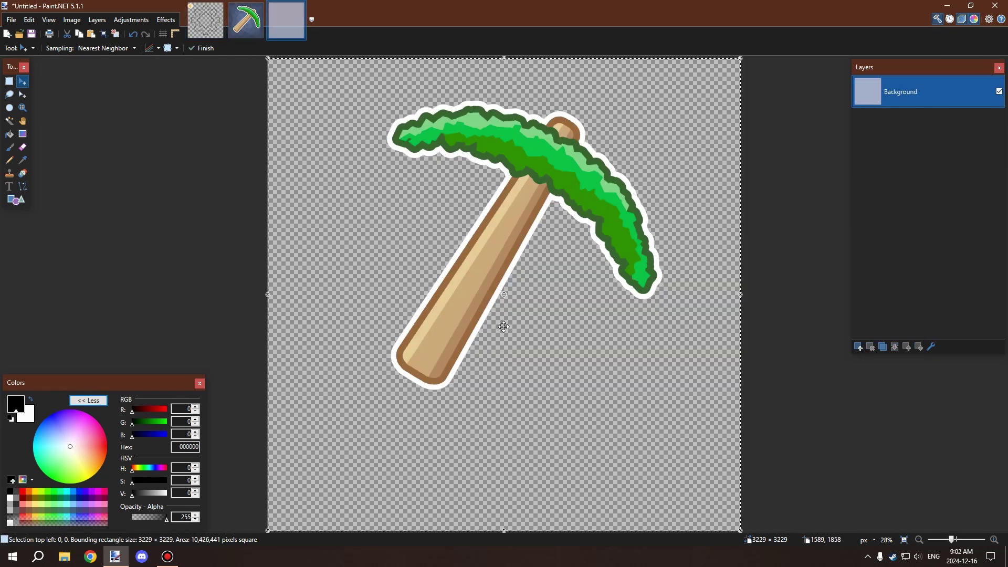
scroll(525, 281, "down", 1)
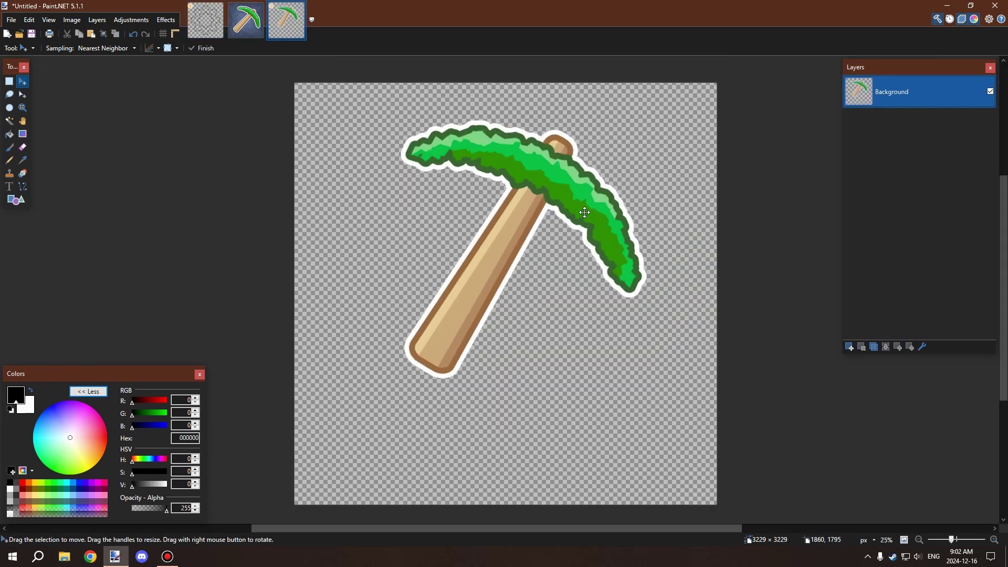
Return to the untitled gear image and activate the Line / Curve tool with a brush size of 40
left_click(247, 30)
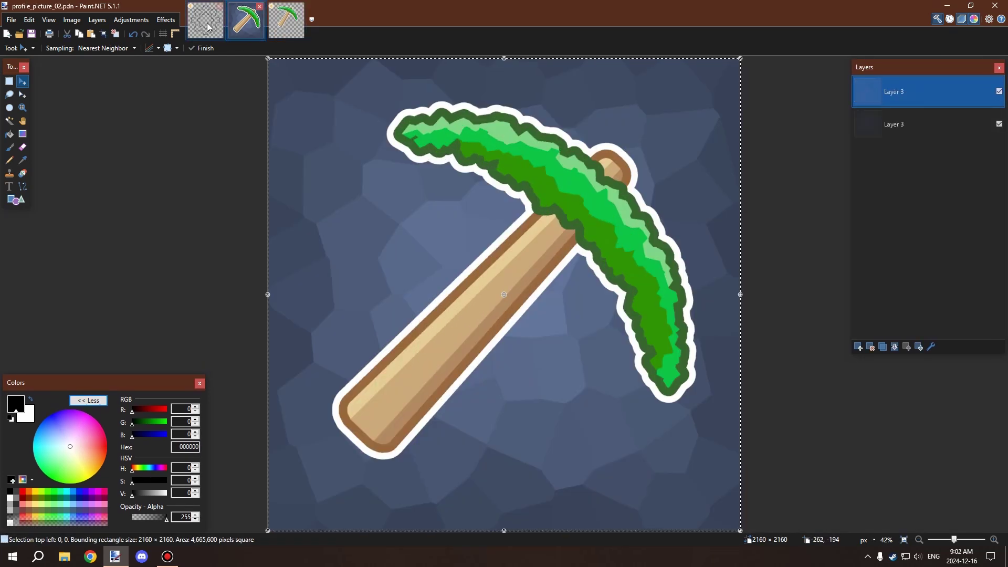
left_click(205, 20)
scroll(441, 262, "down", 1)
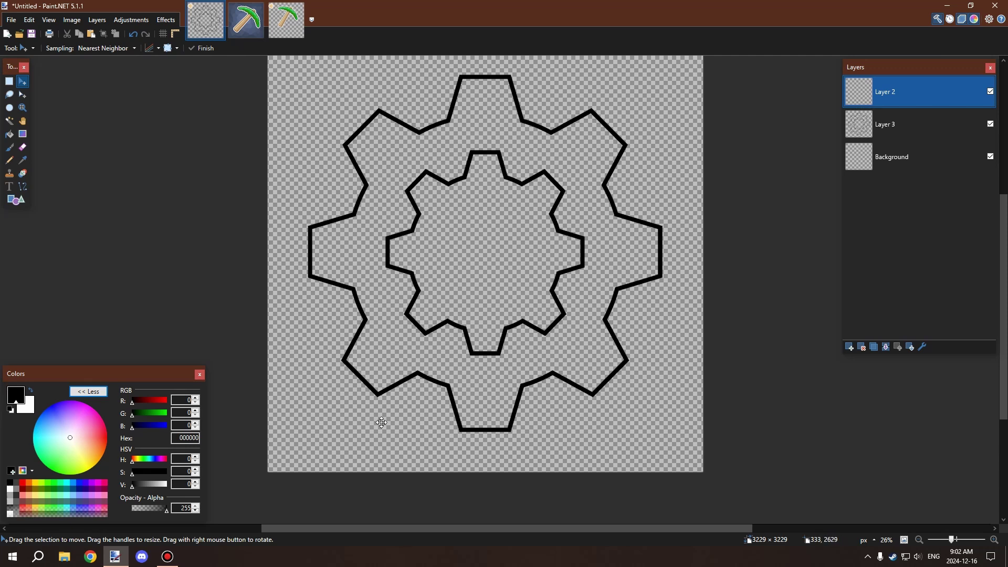
left_click(21, 188)
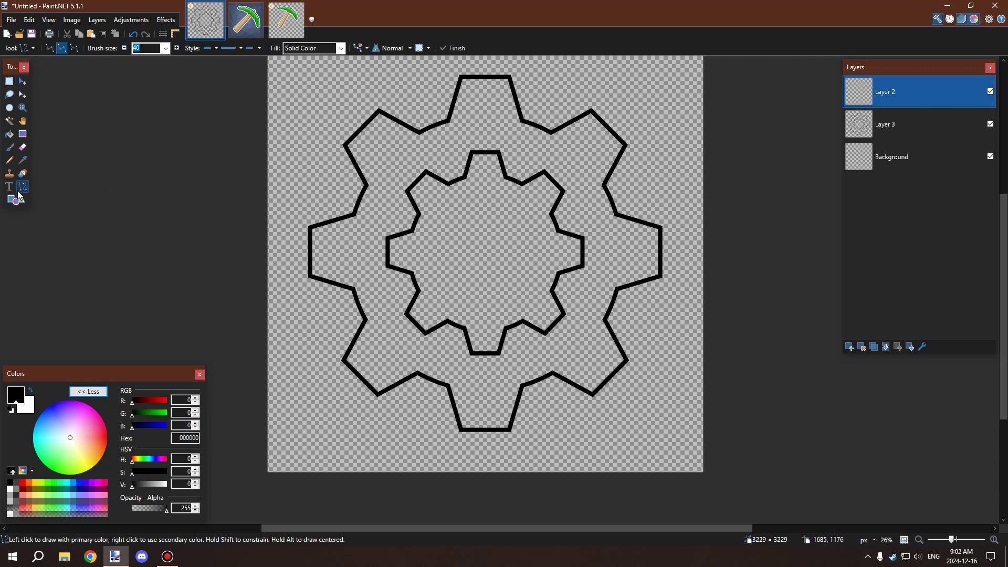
left_click_drag(423, 351, 542, 162)
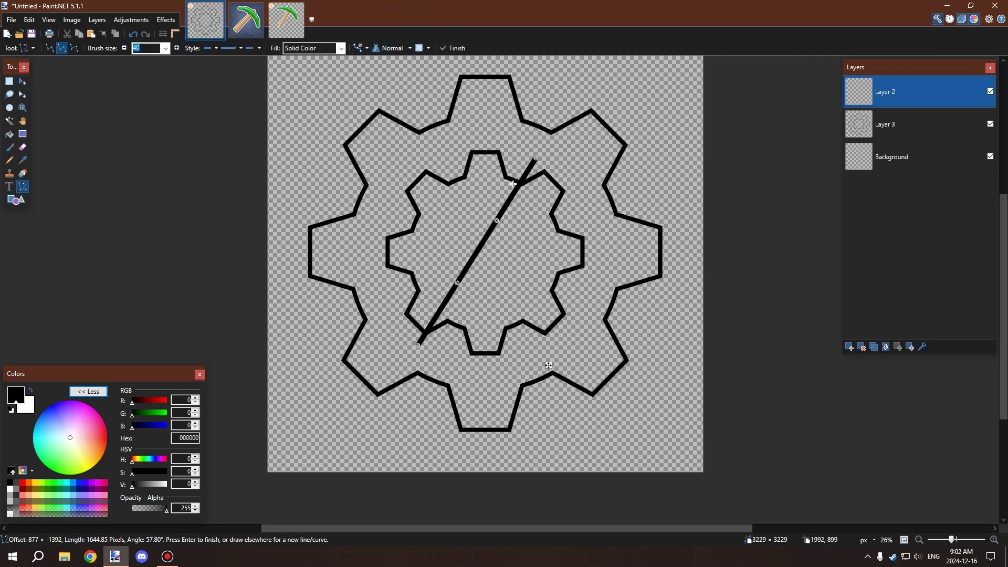
scroll(472, 242, "up", 9)
scroll(437, 237, "down", 8)
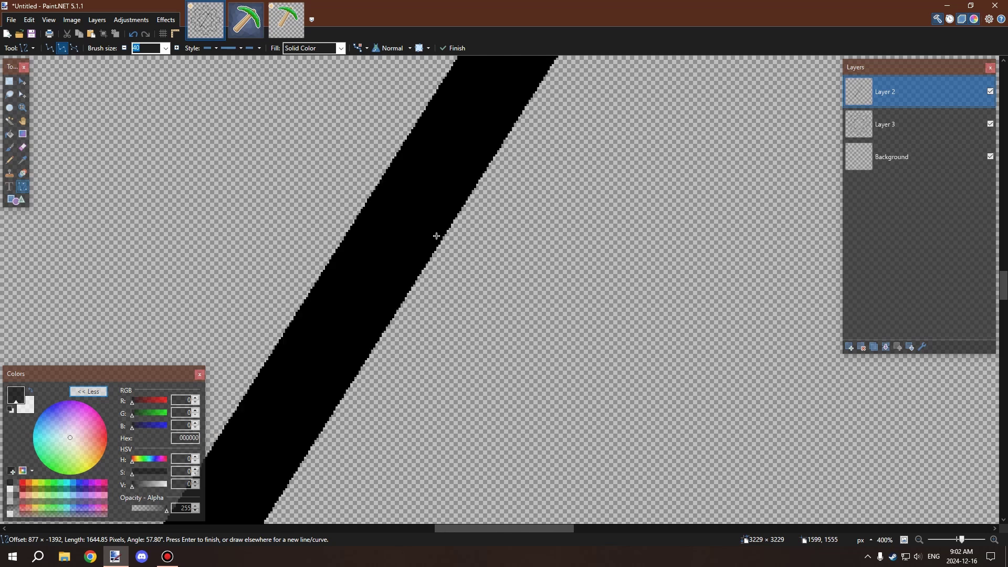
key("Escape")
scroll(427, 234, "down", 2)
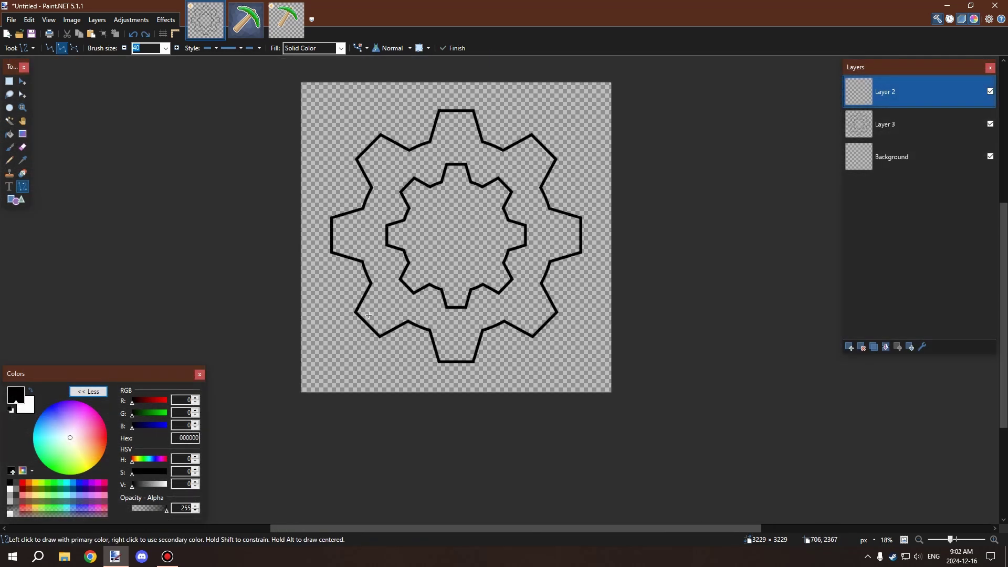
scroll(368, 158, "up", 1)
scroll(300, 70, "down", 3)
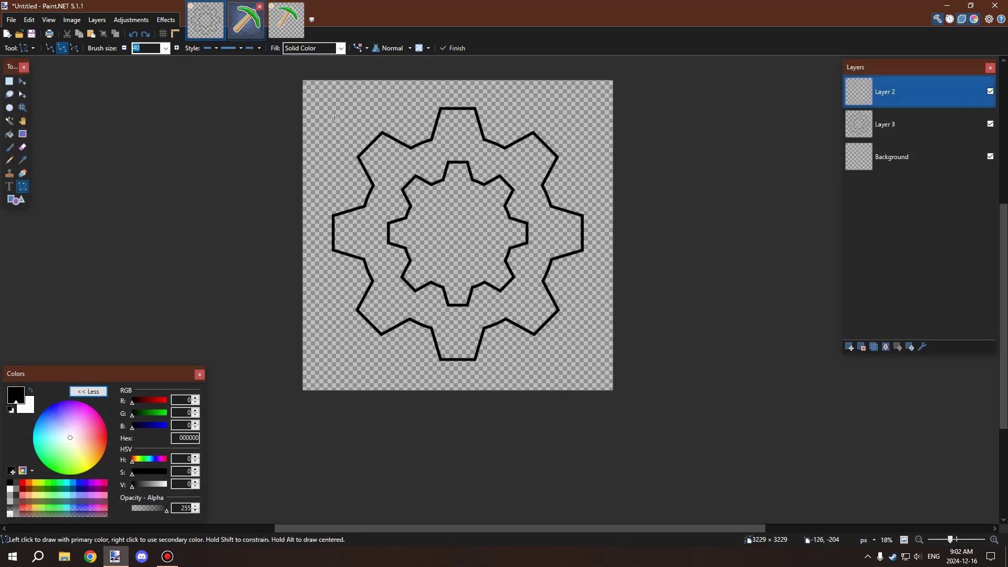
scroll(404, 220, "up", 2)
scroll(451, 189, "down", 2)
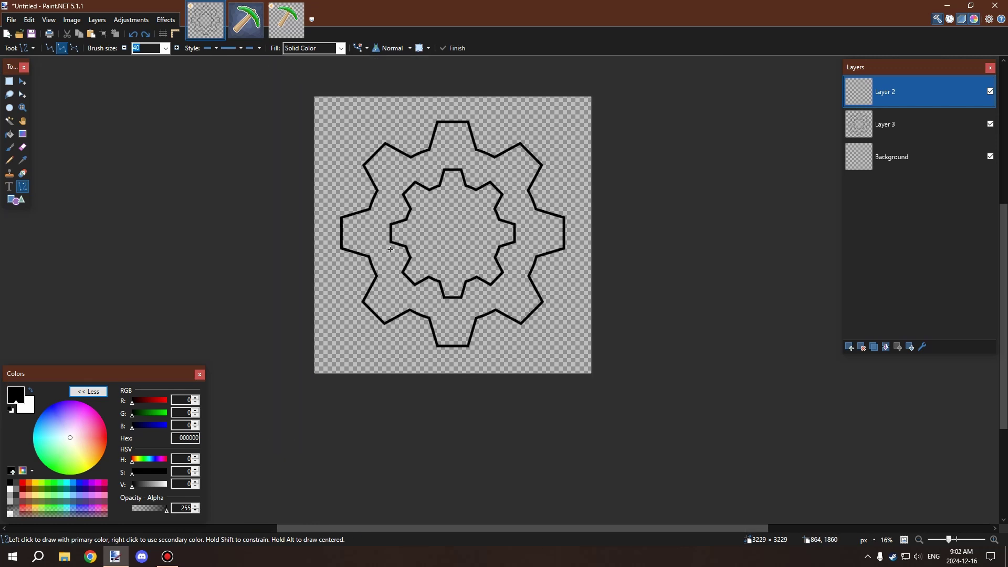
scroll(505, 157, "up", 1)
left_click_drag(484, 156, 339, 319)
key("ctrl+z")
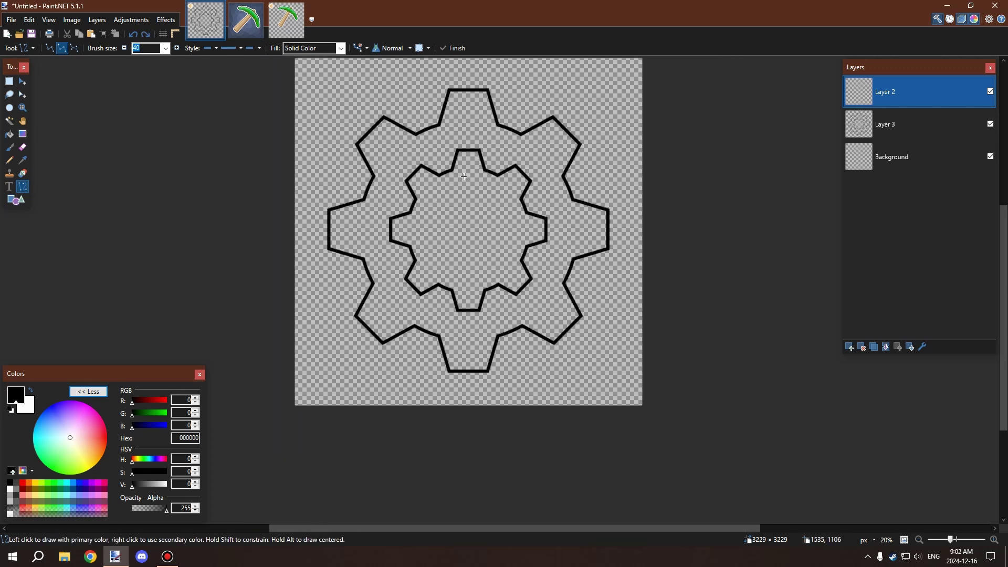
mouse_move(480, 158)
left_mouse_down()
mouse_move(324, 313)
mouse_move(341, 317)
mouse_move(334, 324)
left_mouse_up()
key("ctrl+z")
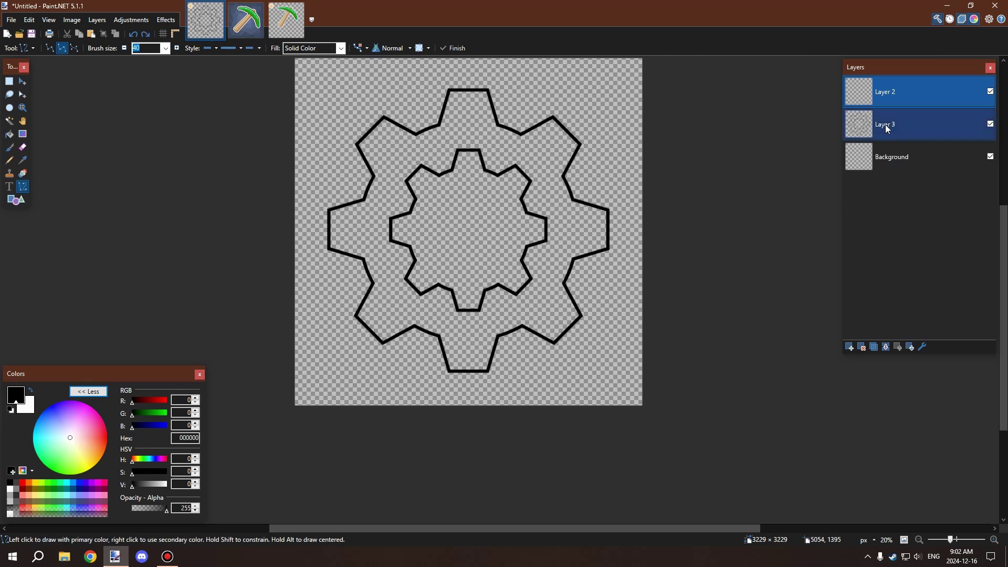
Delete the Background layer from the gear image
scroll(565, 167, "up", 1)
scroll(564, 167, "up", 1)
scroll(630, 158, "down", 1)
scroll(735, 142, "up", 2)
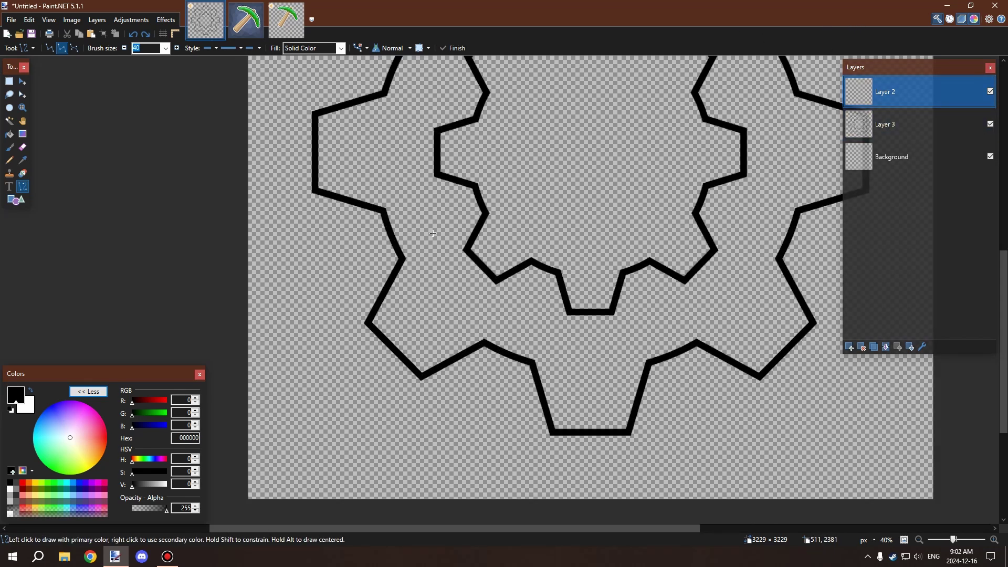
left_click(911, 161)
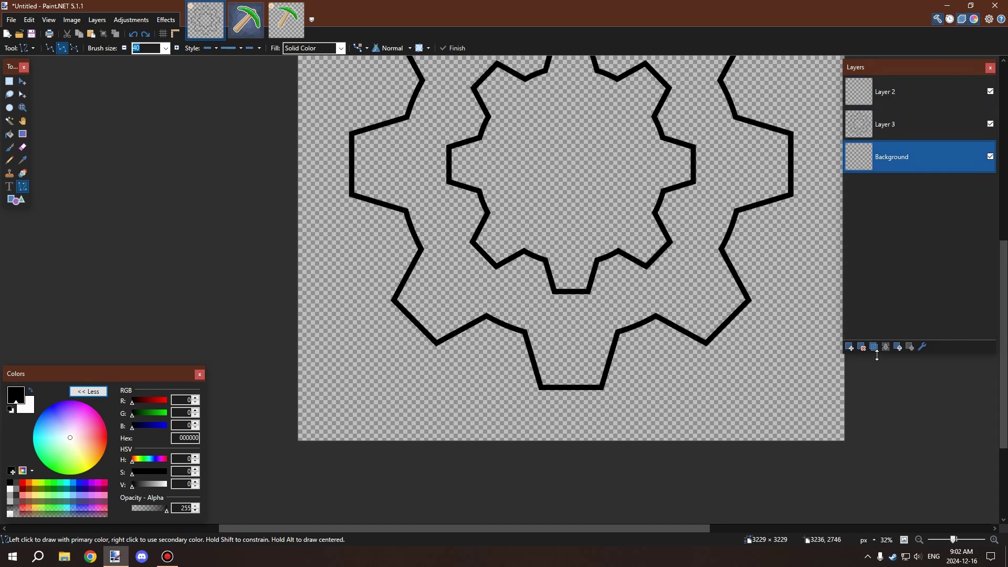
left_click(861, 347)
scroll(416, 241, "down", 2)
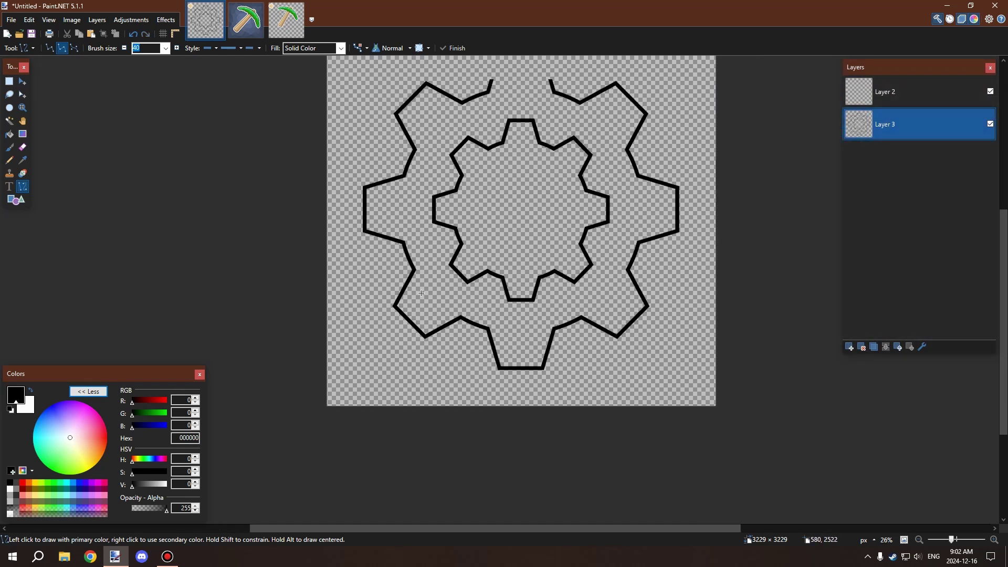
Draw the handle's left edge on Layer 3 as a diagonal line about 1911 px long at about 59.7°, rising from beyond the gear's lower-left tooth
scroll(417, 240, "up", 2)
mouse_move(343, 353)
left_mouse_down()
mouse_move(499, 194)
mouse_move(514, 148)
left_mouse_up()
key("ctrl+z")
left_click_drag(366, 402, 510, 150)
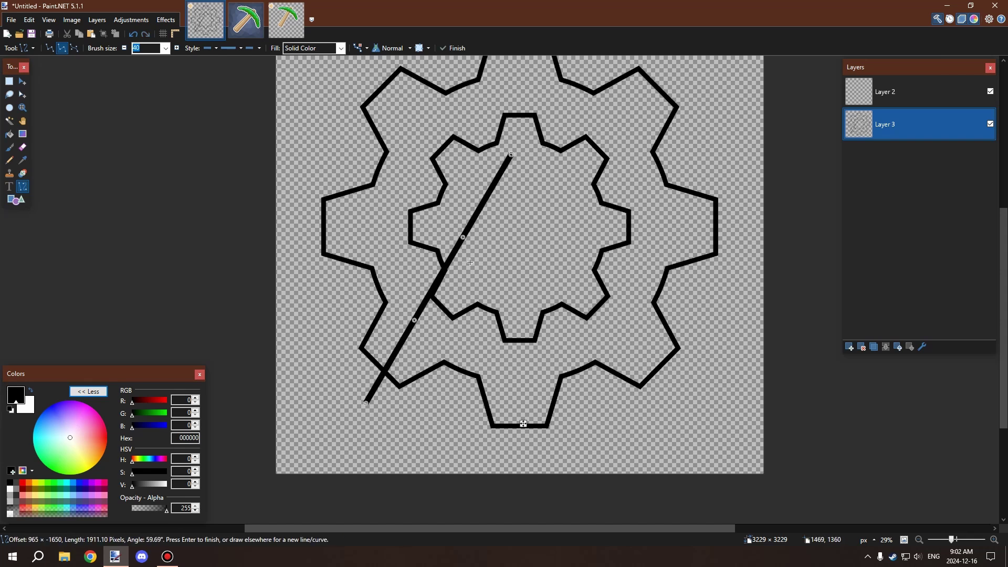
key("Return")
Draw a line from the handle edge's lower end and bend it outward into a rounded handle end about 453 px long
scroll(383, 436, "up", 2)
scroll(383, 437, "up", 2)
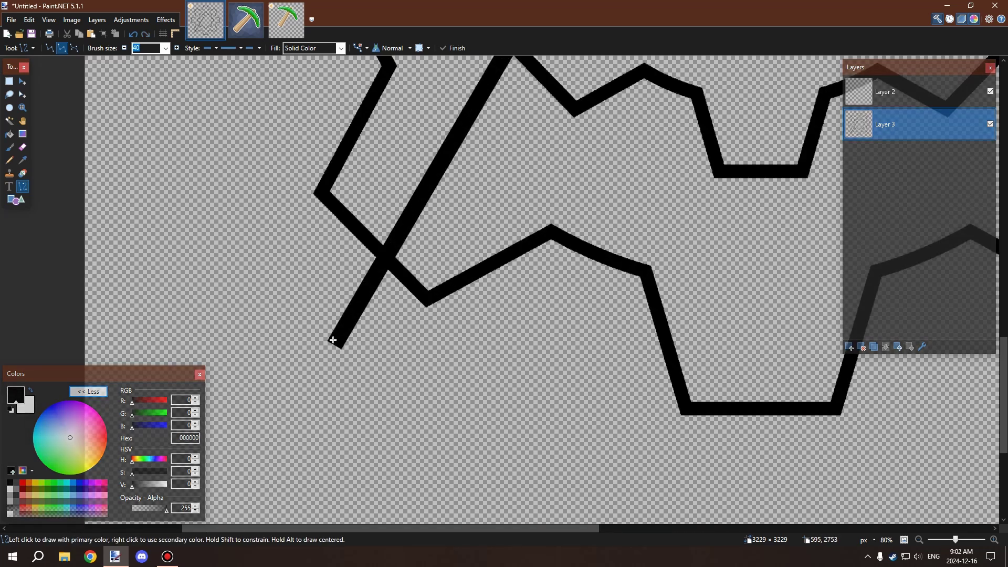
mouse_move(333, 341)
left_mouse_down()
mouse_move(433, 430)
mouse_move(471, 430)
left_mouse_up()
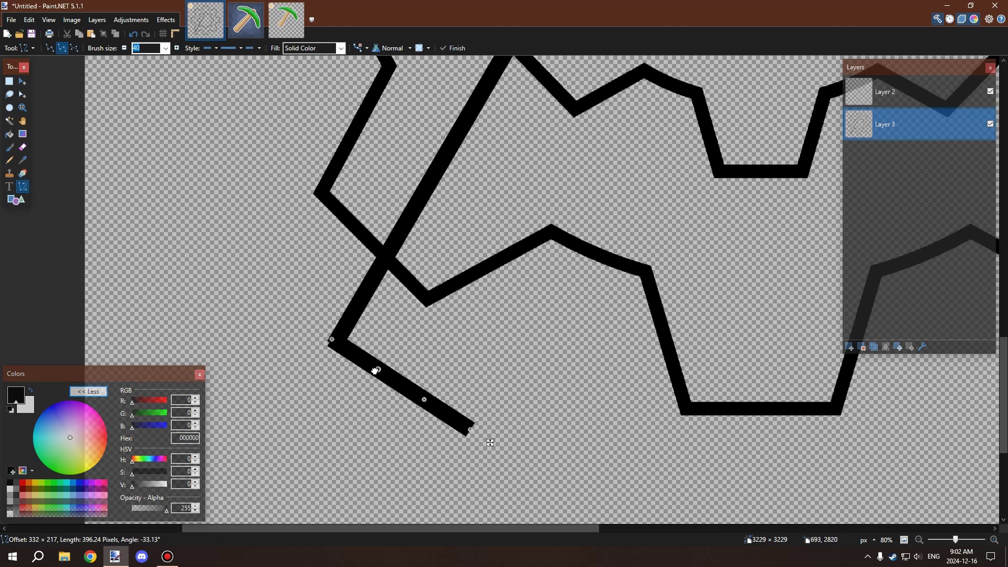
left_click_drag(376, 370, 348, 394)
left_click_drag(422, 397, 399, 425)
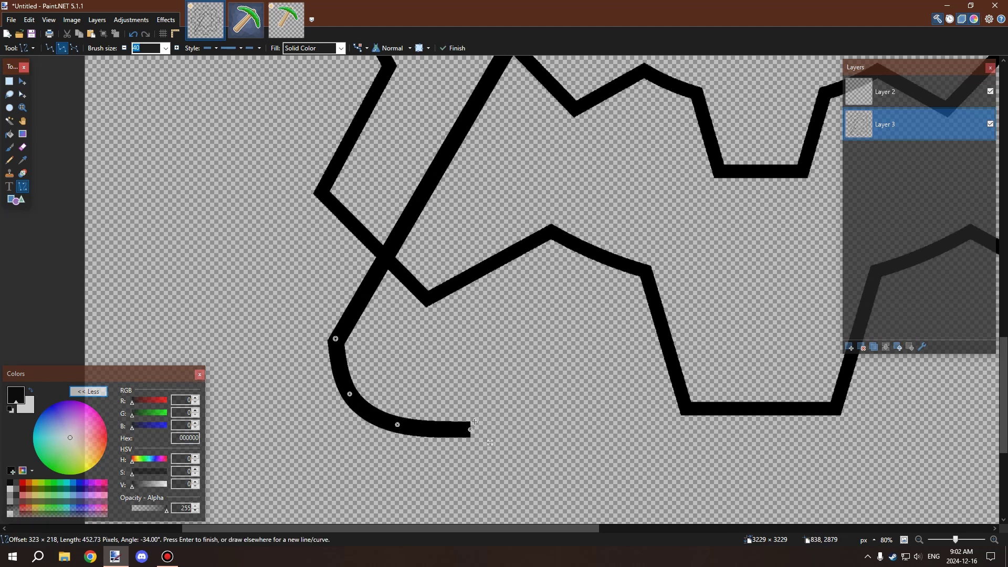
mouse_move(469, 425)
left_mouse_down()
mouse_move(580, 129)
mouse_move(600, 117)
left_mouse_up()
key("Return")
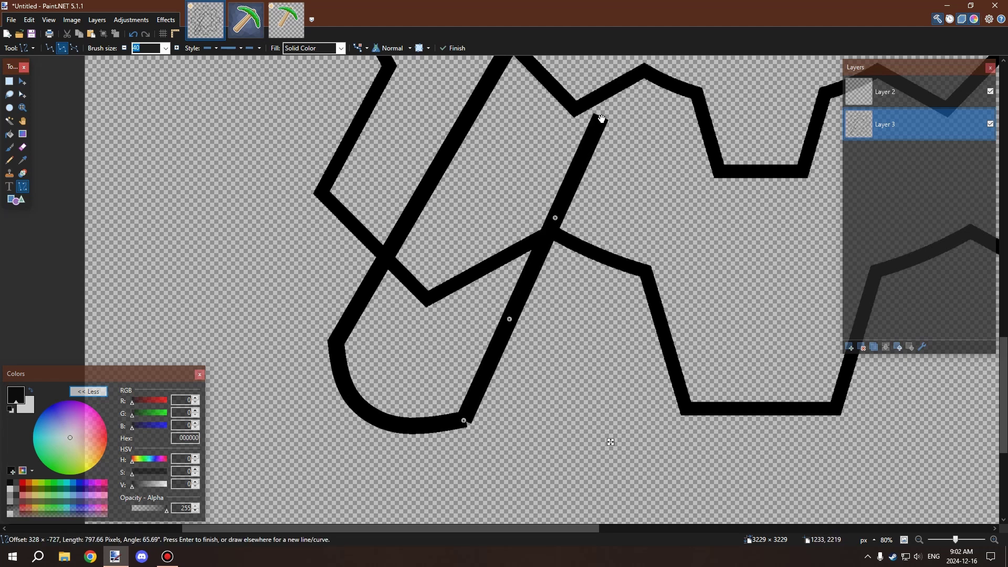
key("ctrl+z")
scroll(329, 374, "down", 3)
scroll(445, 364, "up", 3)
left_click_drag(368, 406, 546, 70)
scroll(349, 483, "down", 5)
scroll(405, 367, "up", 3)
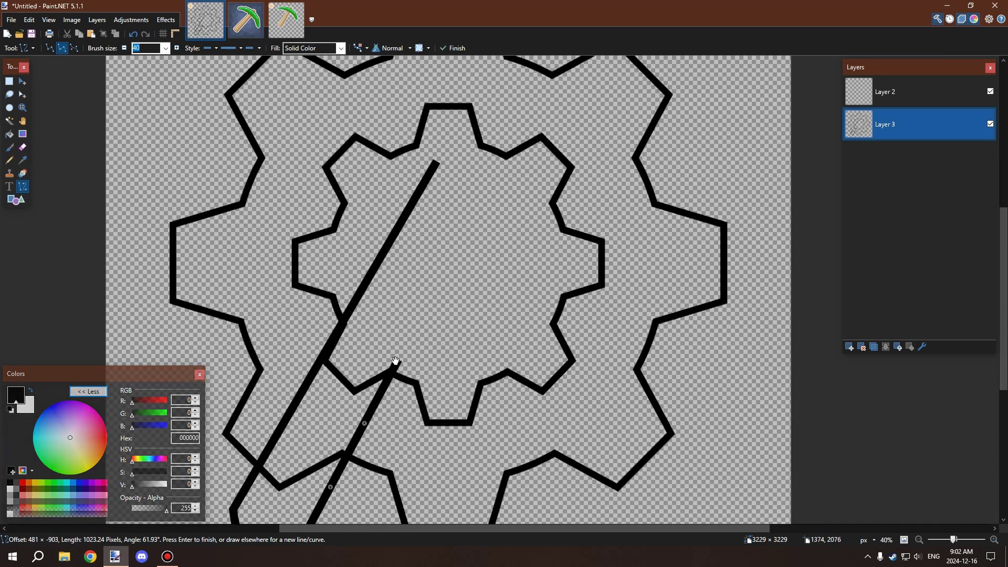
key("ctrl+z")
scroll(408, 339, "down", 1)
scroll(321, 498, "up", 1)
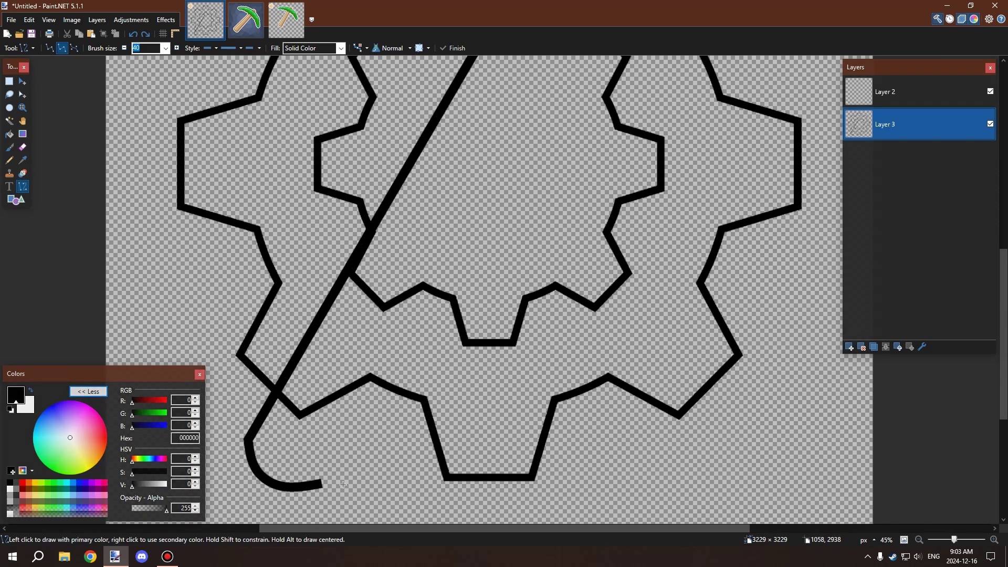
Draw the handle's right edge about 1935 px long at about 65.2°, aligning its lower end with the rounded handle end
left_click_drag(321, 483, 511, 342)
scroll(529, 63, "up", 5)
scroll(449, 238, "down", 3)
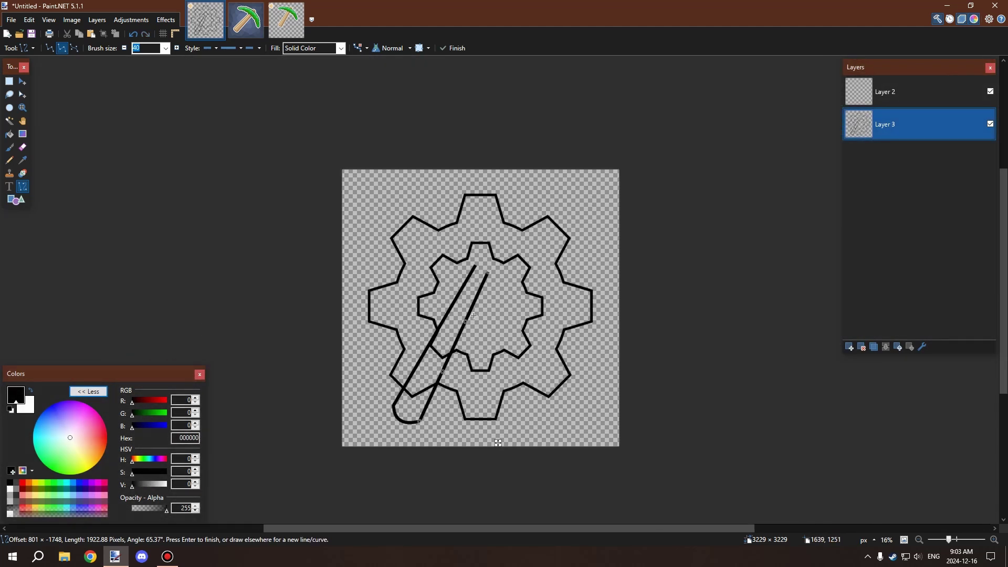
scroll(457, 345, "up", 3)
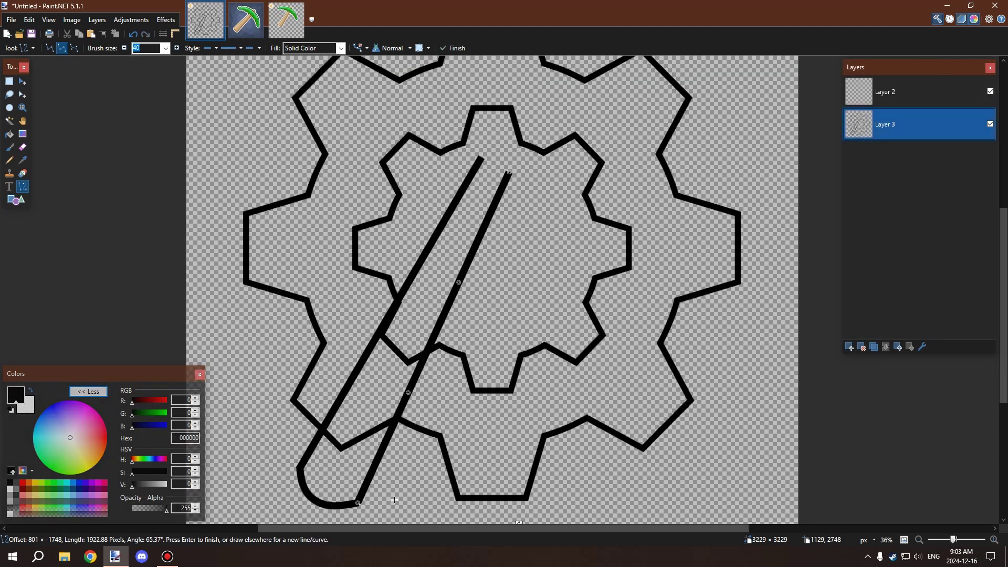
scroll(394, 500, "up", 5)
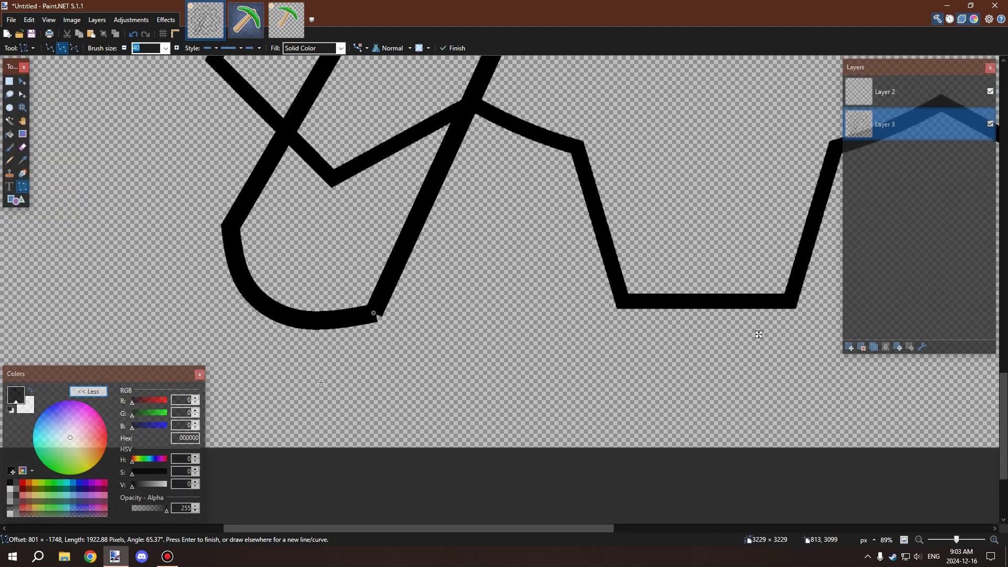
scroll(362, 315, "up", 4)
left_click_drag(409, 399, 394, 418)
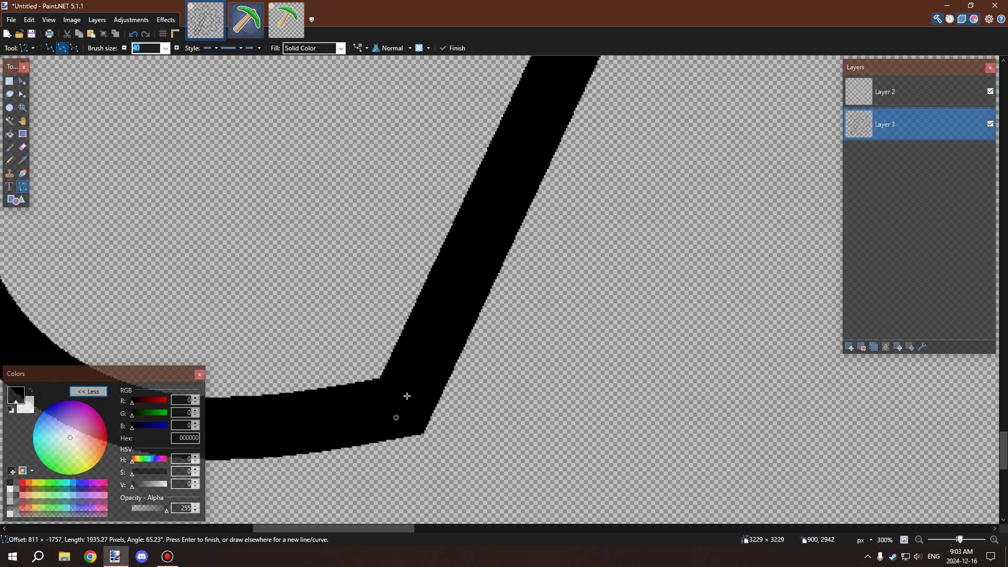
key("Return")
Examine the corners where the handle's edges meet its rounded end and where they cross the gear outlines
scroll(399, 412, "down", 4)
scroll(278, 252, "up", 5)
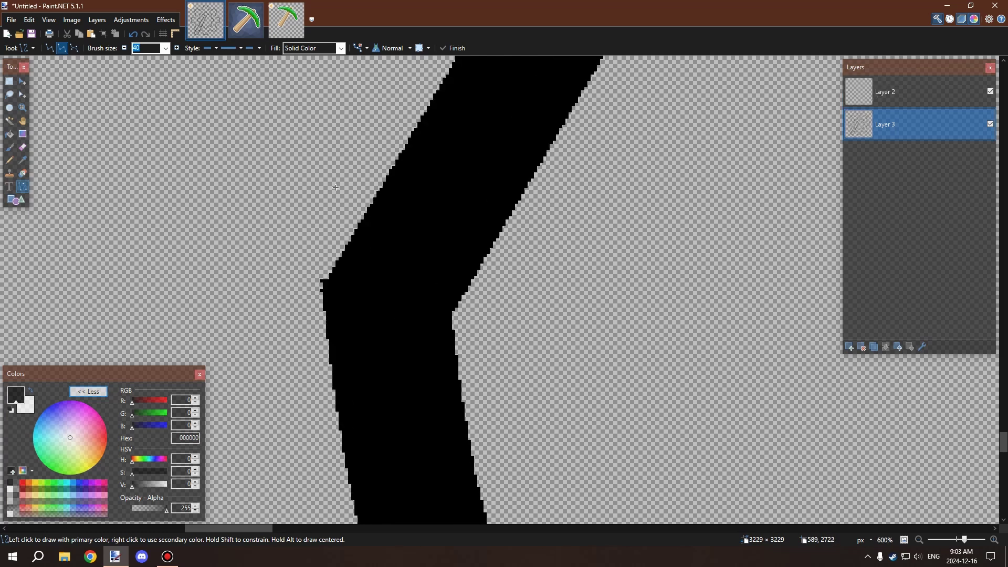
scroll(342, 274, "down", 6)
scroll(432, 167, "up", 4)
scroll(341, 270, "down", 6)
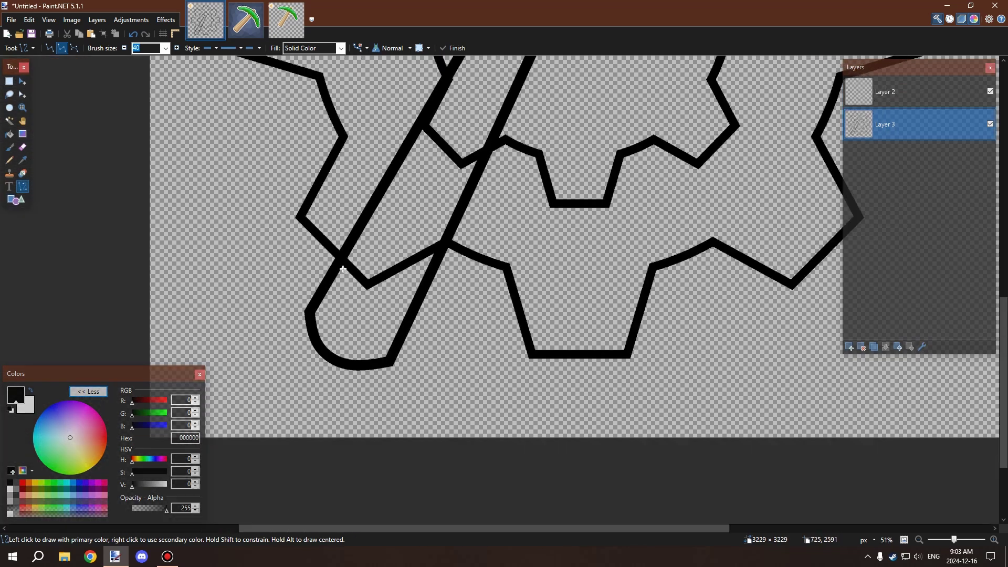
scroll(370, 302, "up", 5)
scroll(314, 303, "down", 3)
scroll(332, 309, "down", 3)
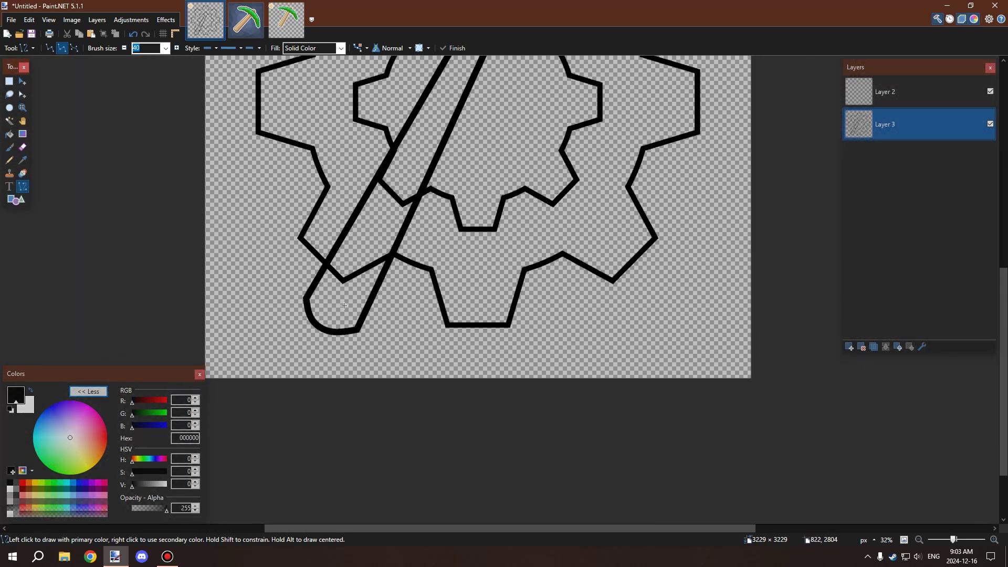
scroll(357, 252, "down", 2)
scroll(378, 202, "up", 3)
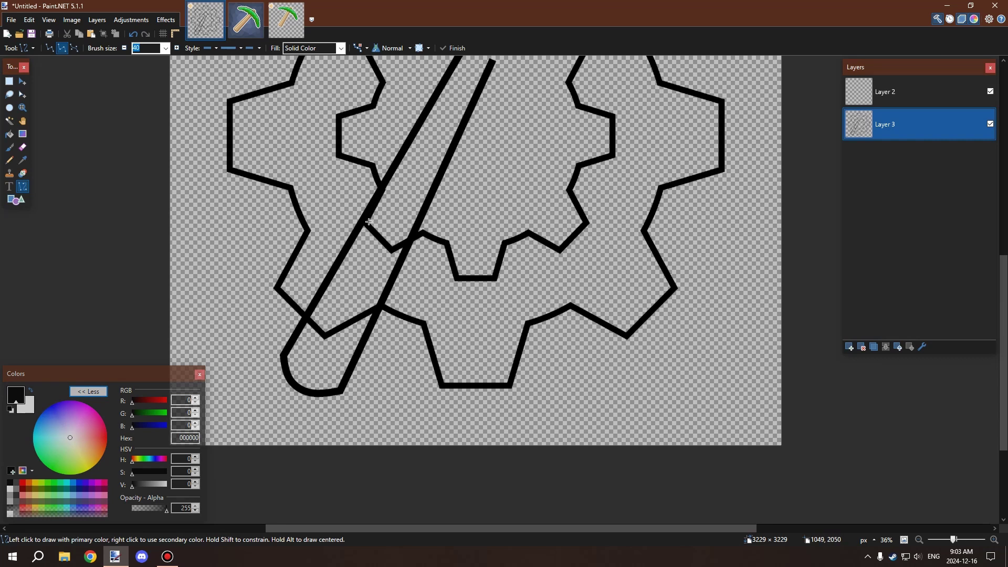
scroll(369, 221, "up", 2)
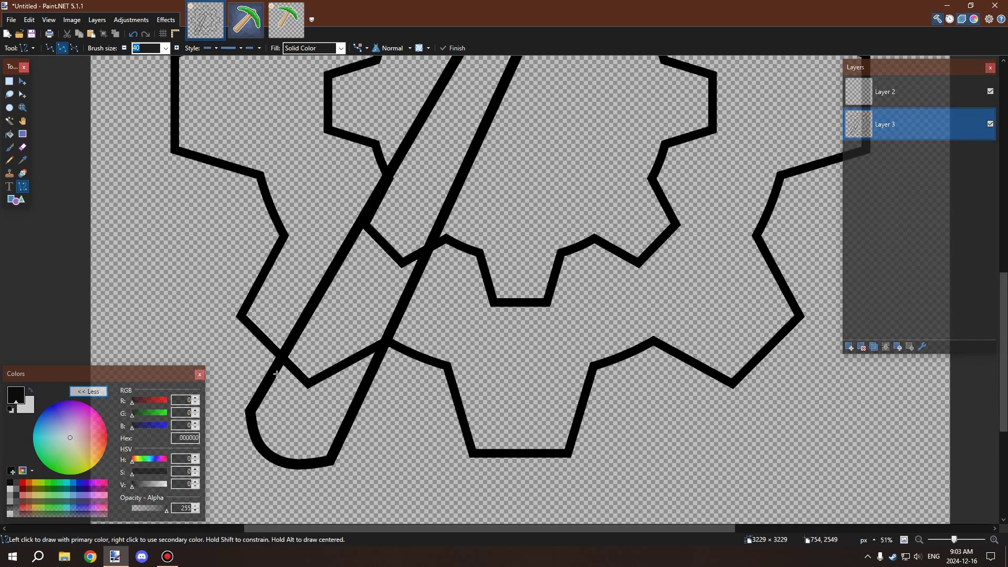
scroll(277, 373, "down", 1)
scroll(294, 373, "up", 3)
scroll(325, 374, "down", 3)
scroll(389, 374, "up", 5)
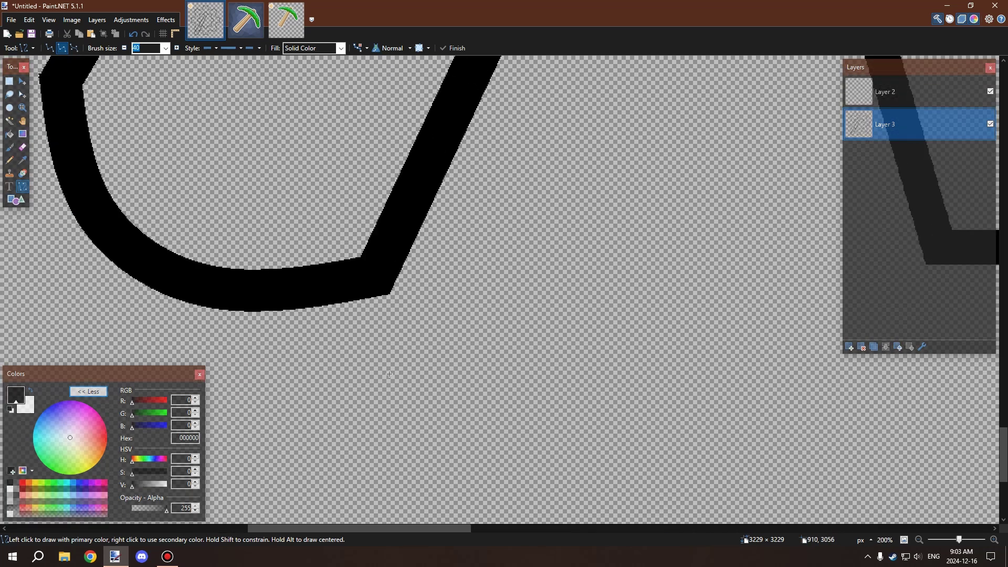
scroll(389, 374, "down", 1)
scroll(400, 243, "up", 2)
scroll(401, 273, "down", 3)
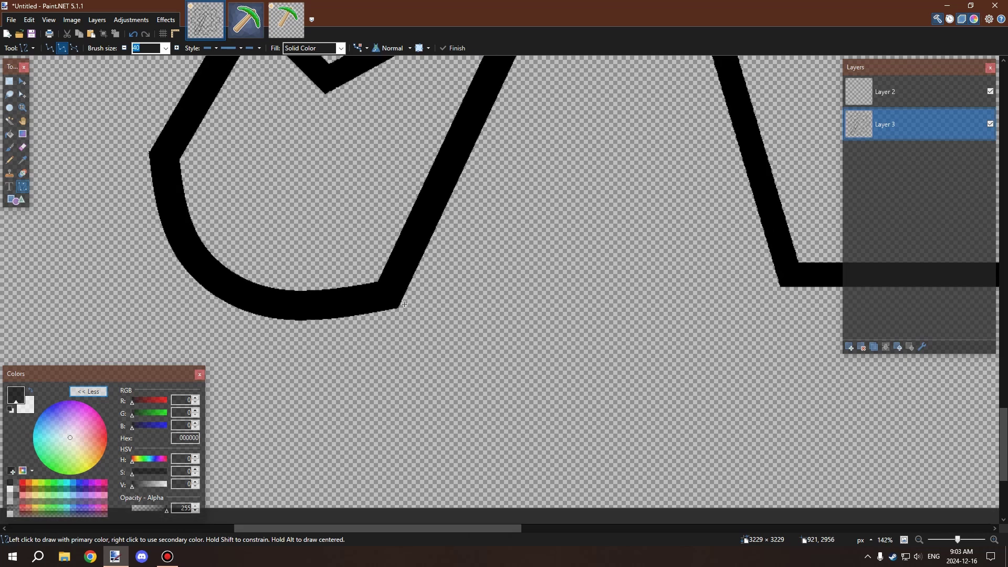
Add a new layer above Layer 3 and draw a line about 516 px long at about -24.5° across the lower handle
scroll(404, 304, "down", 3)
scroll(265, 309, "up", 3)
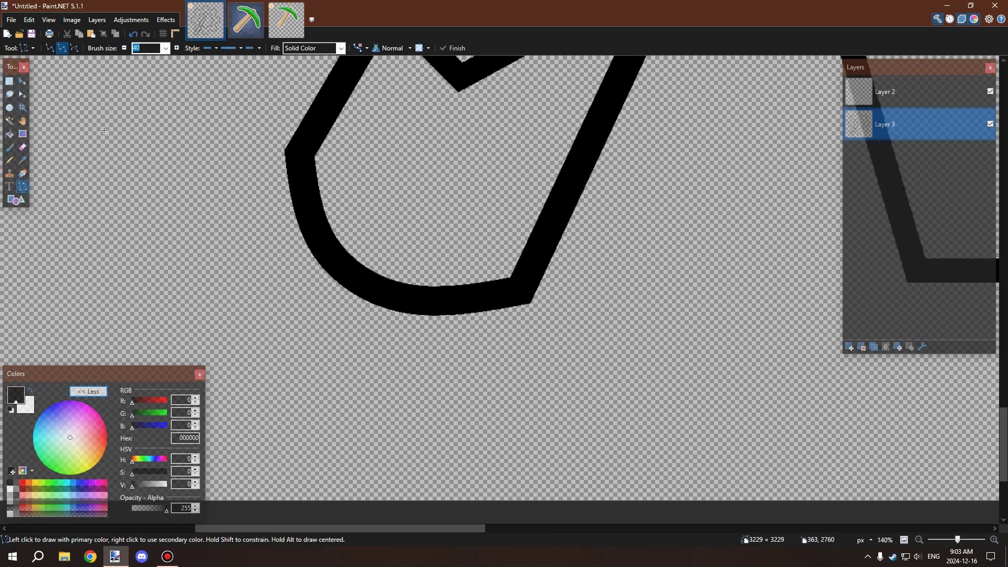
scroll(268, 261, "down", 6)
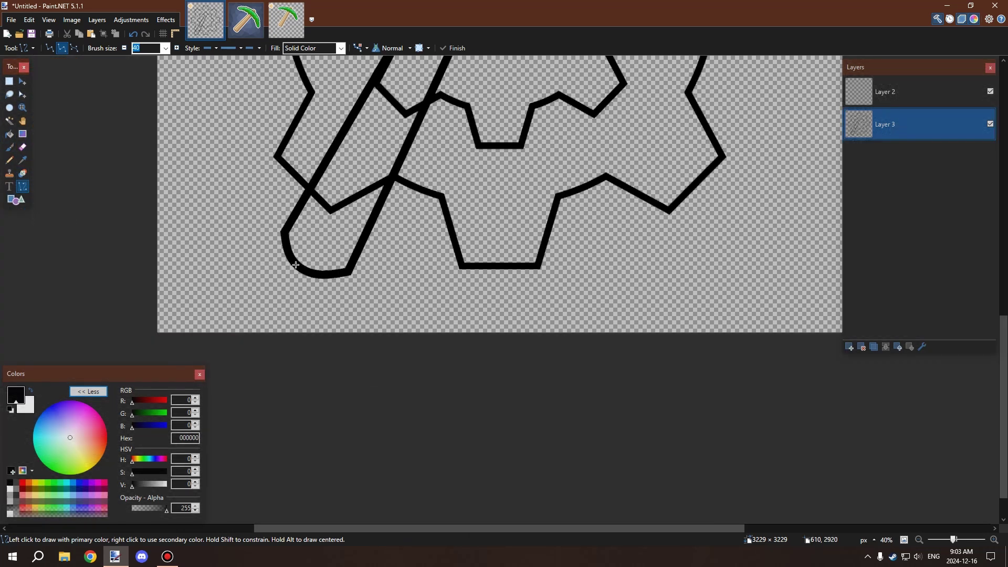
scroll(292, 220, "up", 2)
scroll(292, 219, "down", 1)
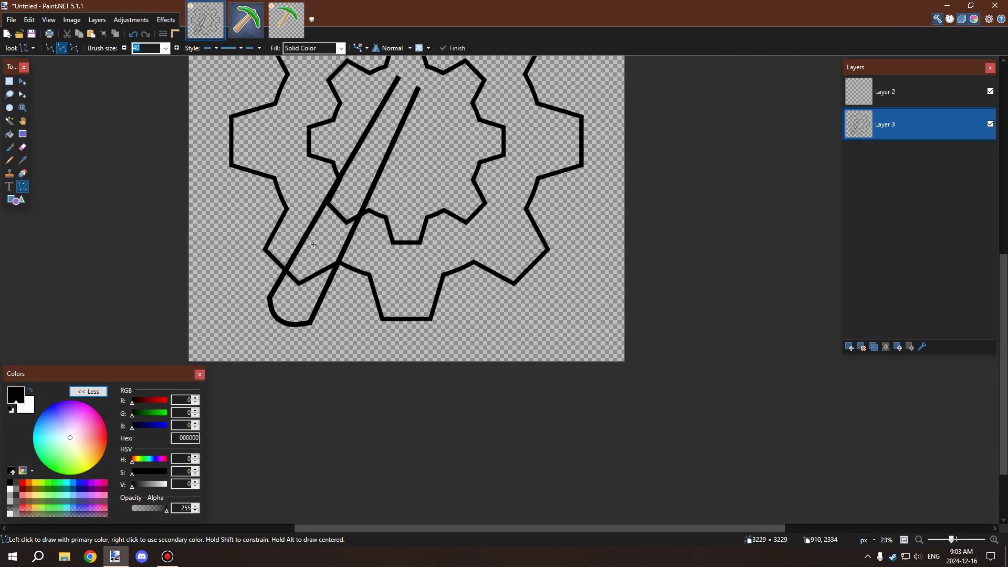
scroll(249, 268, "up", 3)
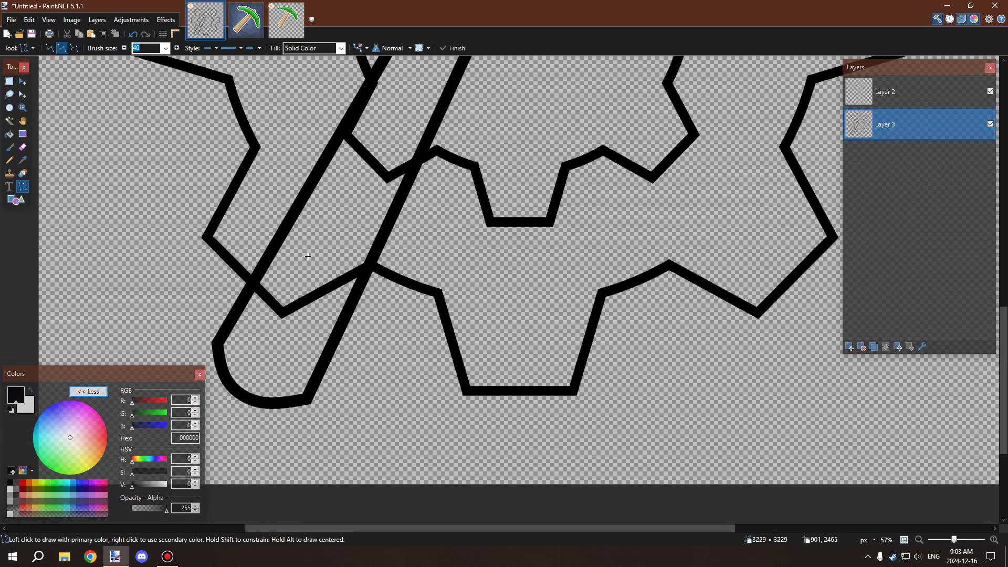
scroll(259, 289, "up", 2)
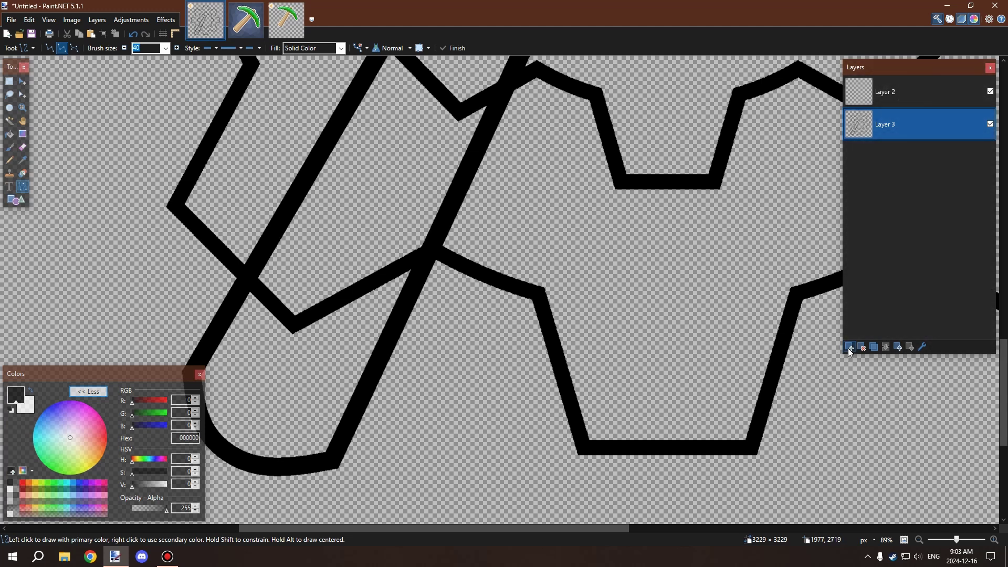
left_click(849, 348)
left_click_drag(209, 285, 426, 385)
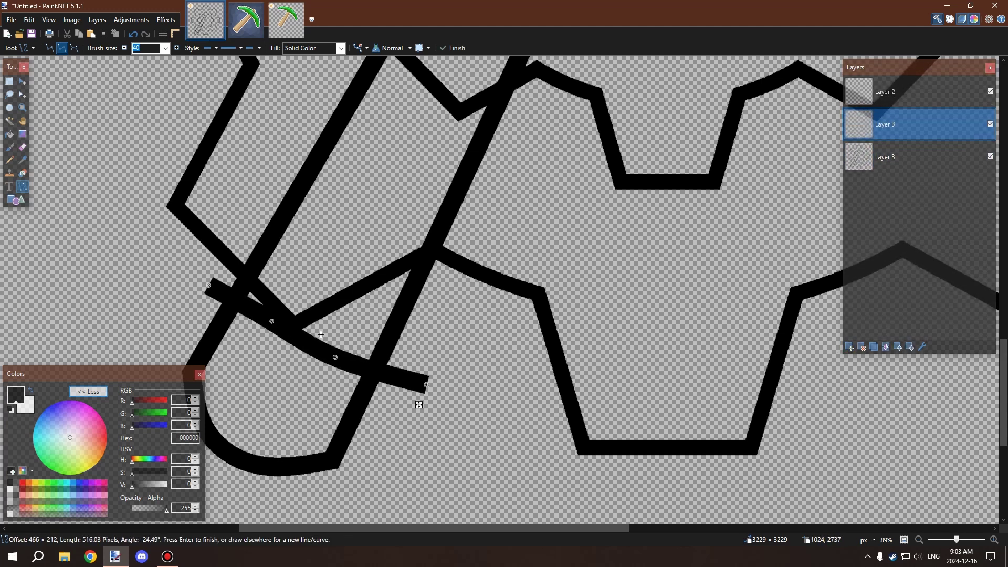
Bend the line across the handle into a downward-bulging curve, raising both of its ends
left_click_drag(211, 286, 213, 263)
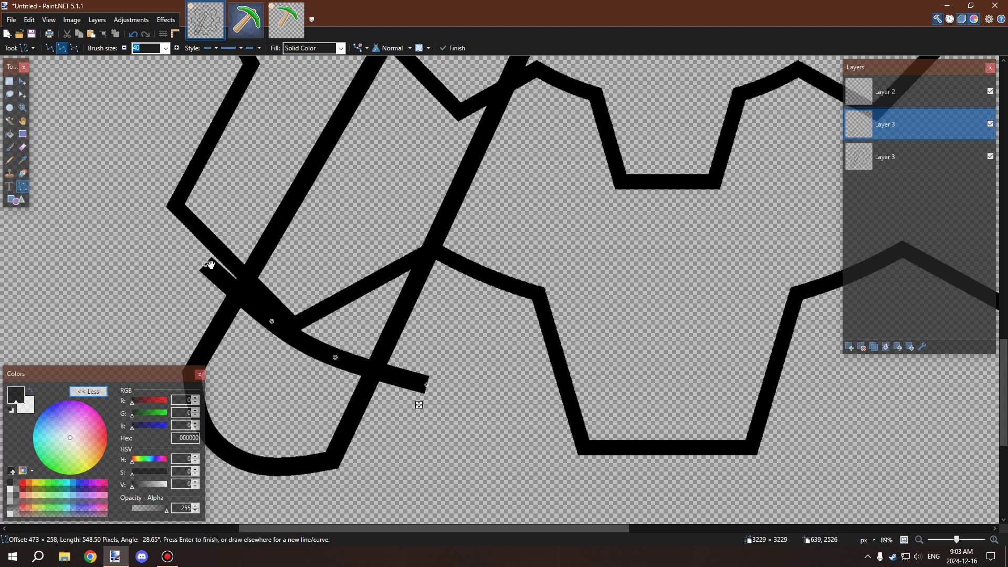
left_click_drag(272, 322, 268, 325)
left_click_drag(343, 359, 332, 363)
key("ctrl+z")
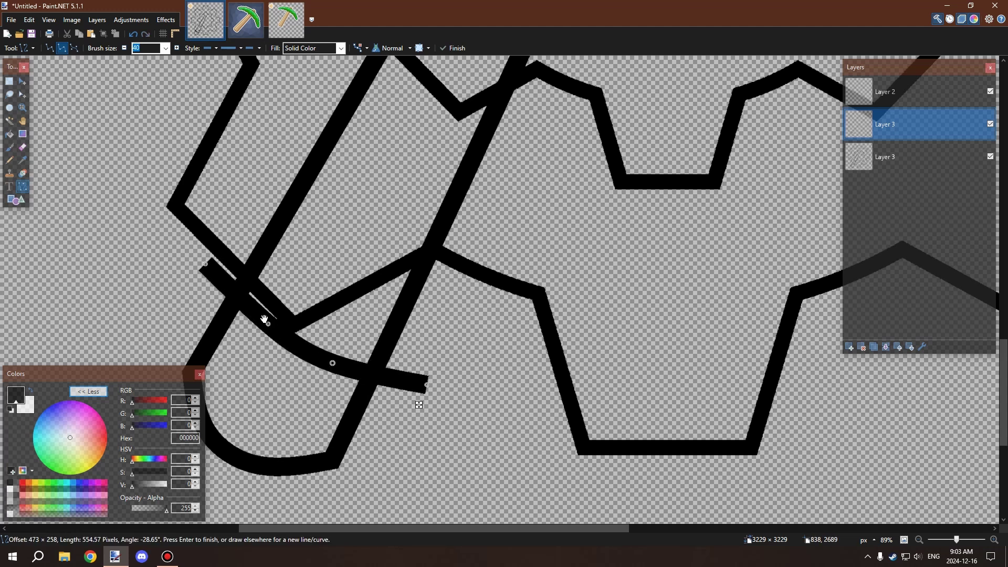
left_click_drag(264, 318, 258, 327)
left_click_drag(426, 381, 519, 184)
key("Return")
key("ctrl+z")
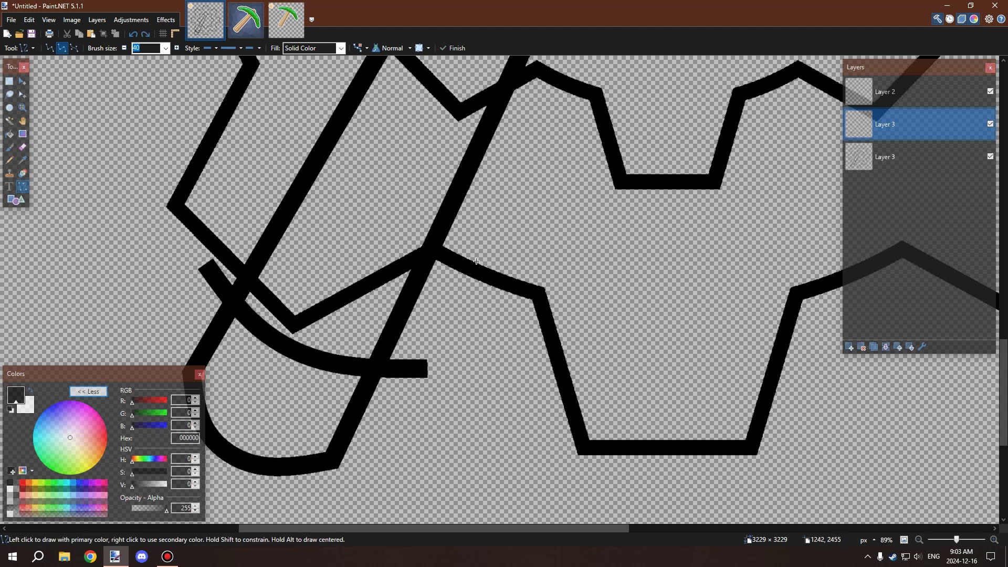
mouse_move(421, 369)
left_mouse_down()
mouse_move(456, 295)
mouse_move(288, 224)
left_mouse_up()
key("Return")
key("ctrl+z")
scroll(313, 232, "down", 3)
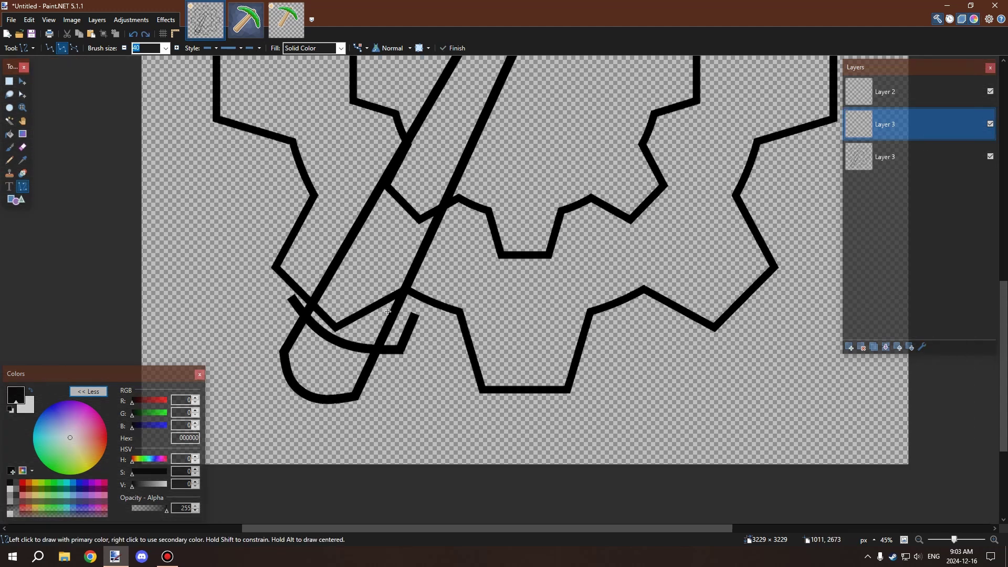
scroll(289, 317, "up", 1)
mouse_move(257, 322)
left_mouse_down()
mouse_move(288, 255)
mouse_move(319, 291)
mouse_move(249, 333)
left_mouse_up()
scroll(318, 284, "up", 3)
key("ctrl+z")
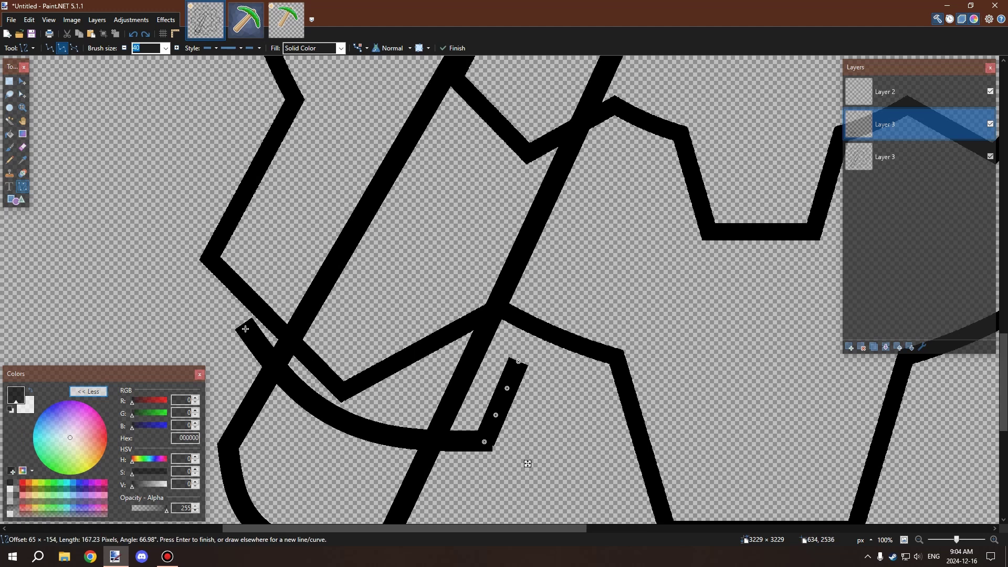
left_click(245, 332)
key("ctrl+z")
key("ctrl+z")
Draw short slanted lines rising from both ends of the curve, making the left one about 84 px long
left_click_drag(481, 445, 496, 373)
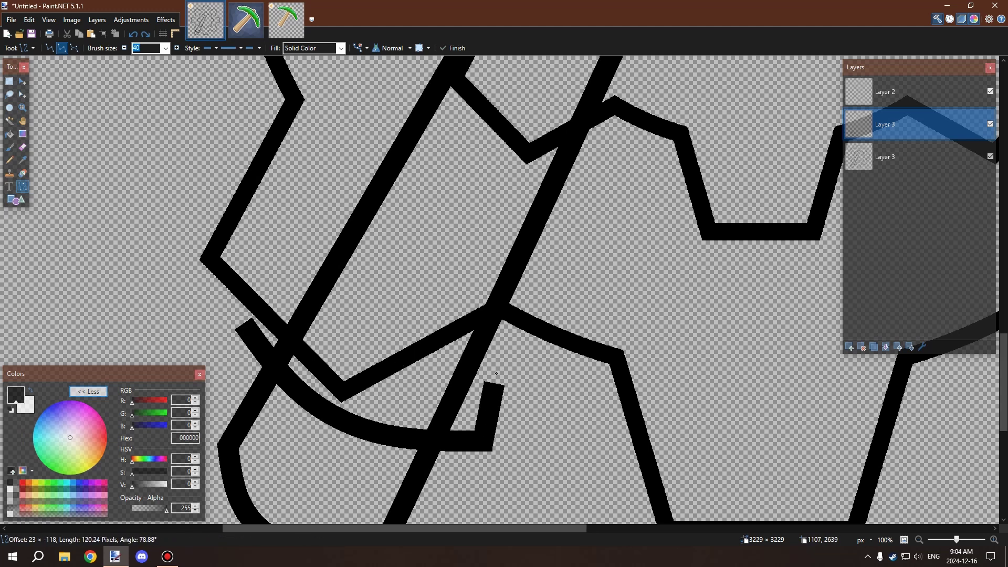
key("Return")
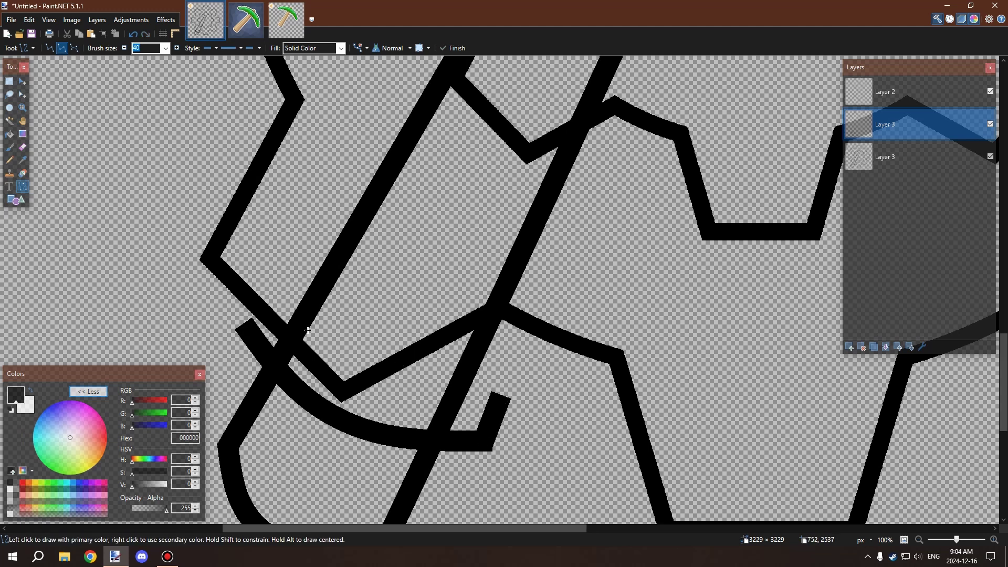
left_click_drag(247, 335, 271, 266)
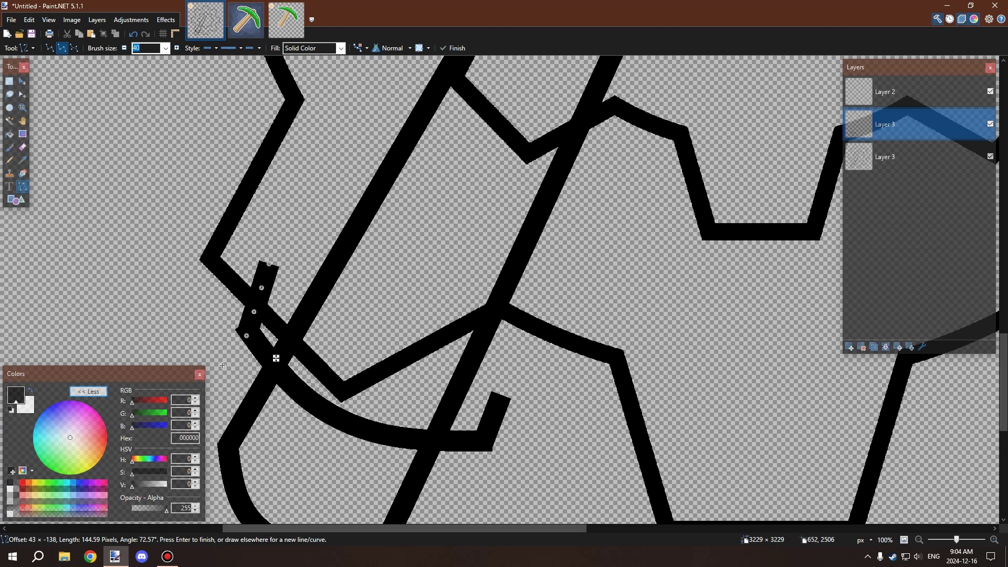
scroll(257, 269, "up", 3)
scroll(257, 270, "up", 2)
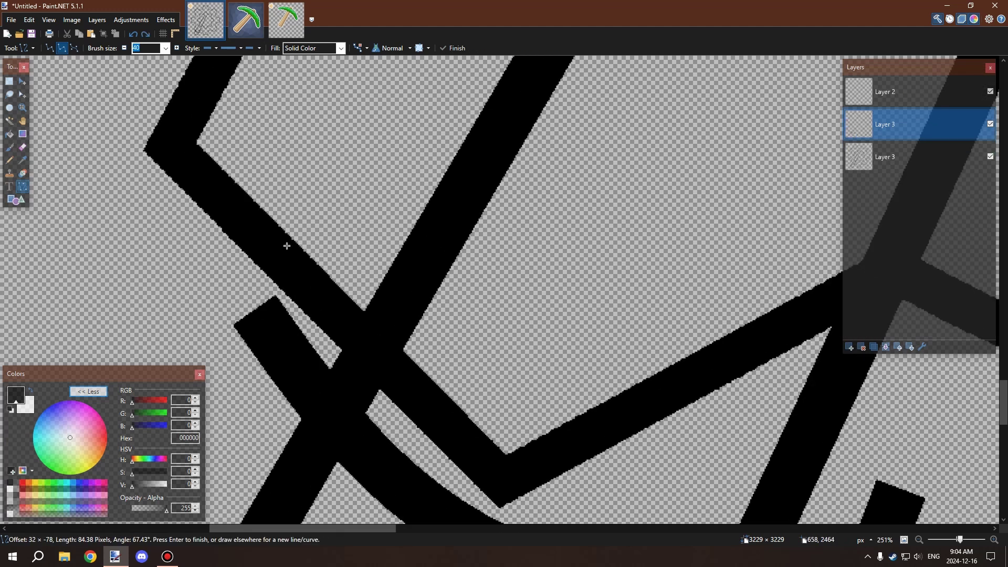
mouse_move(260, 345)
left_mouse_down()
mouse_move(298, 233)
mouse_move(260, 328)
left_mouse_up()
key("ctrl+z")
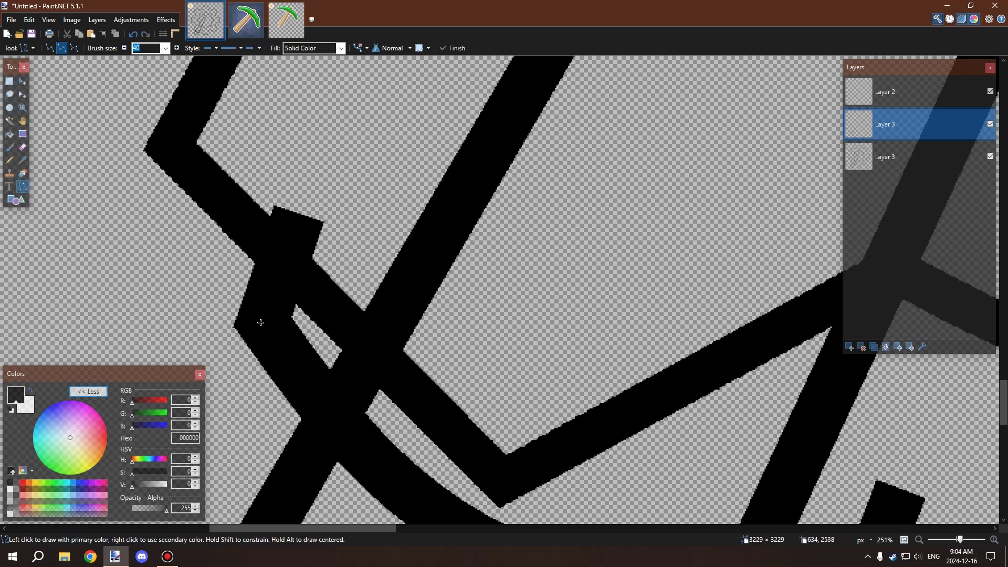
scroll(260, 310, "down", 4)
scroll(273, 227, "up", 2)
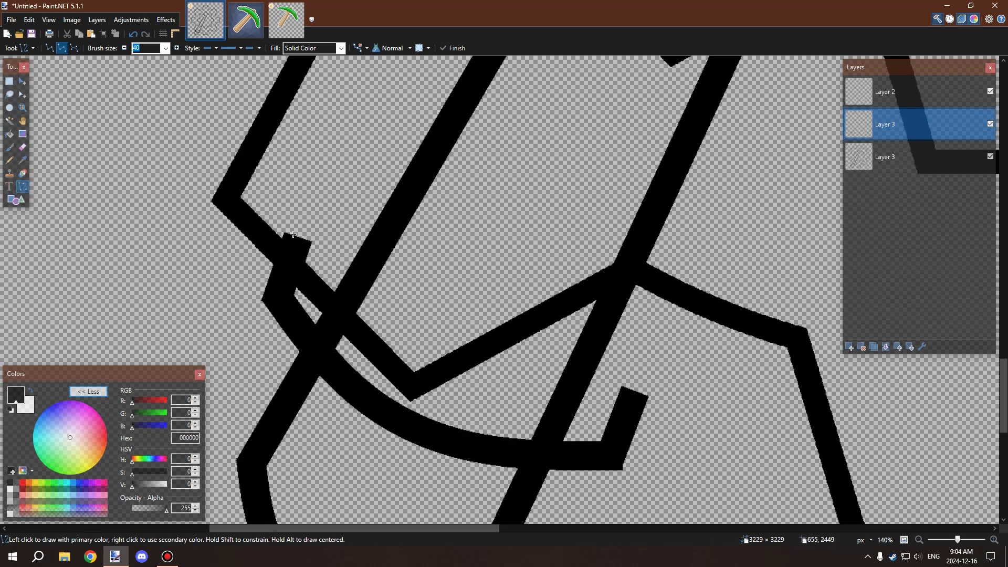
Connect the tops of the two short end lines with a line about 540 px long, bent to follow the lower curve
left_click_drag(293, 234, 646, 398)
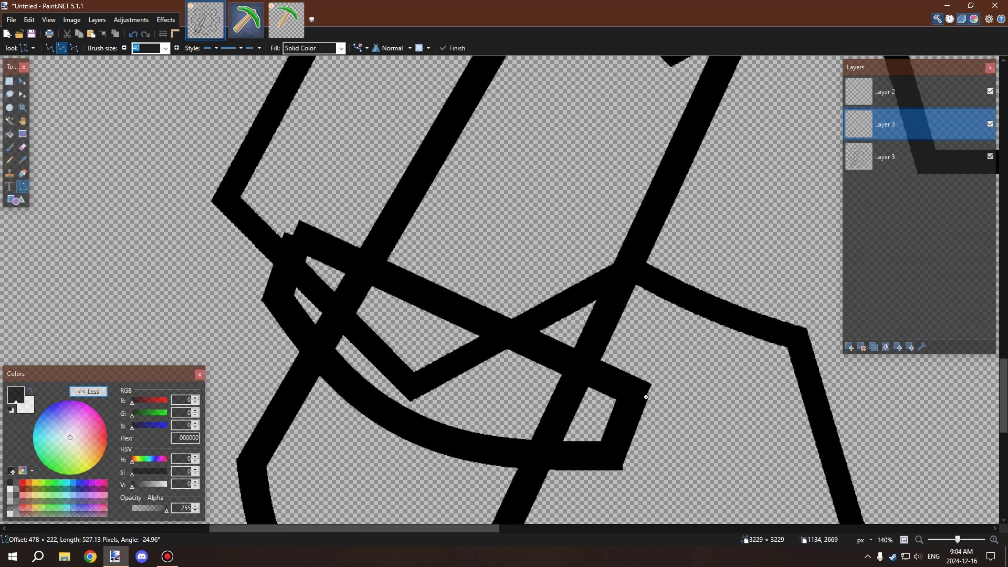
left_click_drag(415, 288, 403, 311)
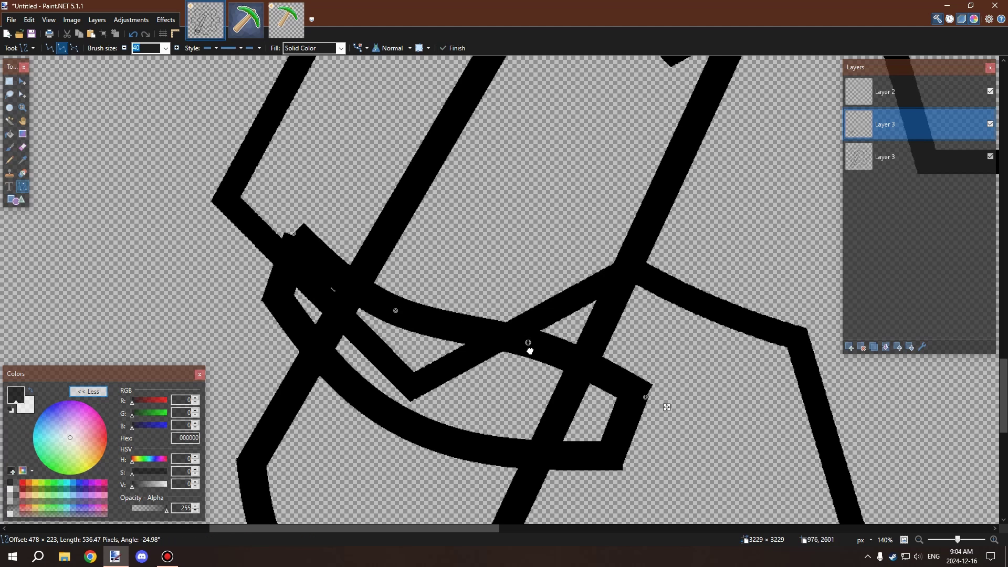
left_click_drag(529, 351, 501, 363)
left_click_drag(391, 314, 385, 319)
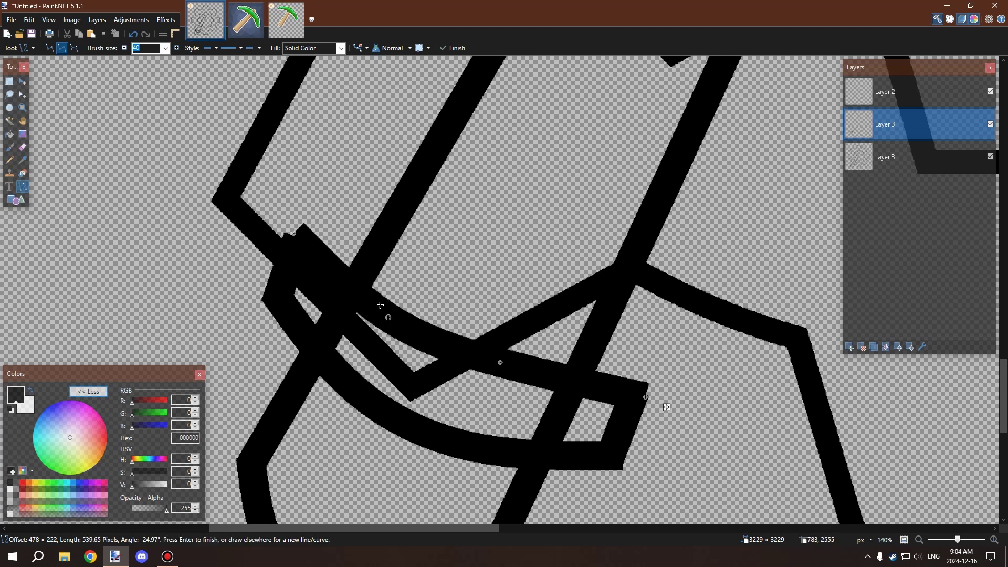
Refine the upper curve's left end and bend to run evenly above the lower curve, about 545 px long at about -26.4°
scroll(306, 246, "up", 4)
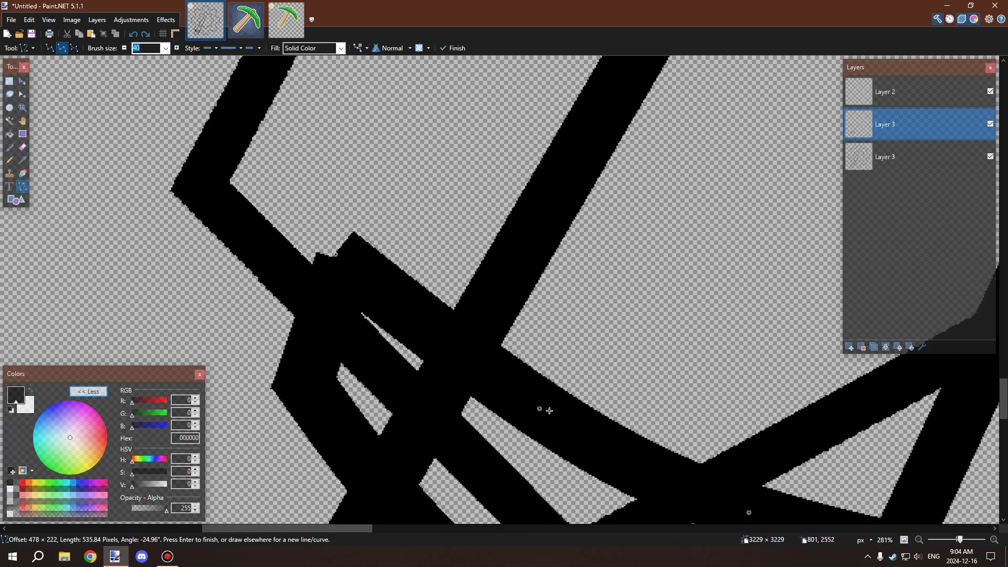
left_click_drag(540, 409, 513, 426)
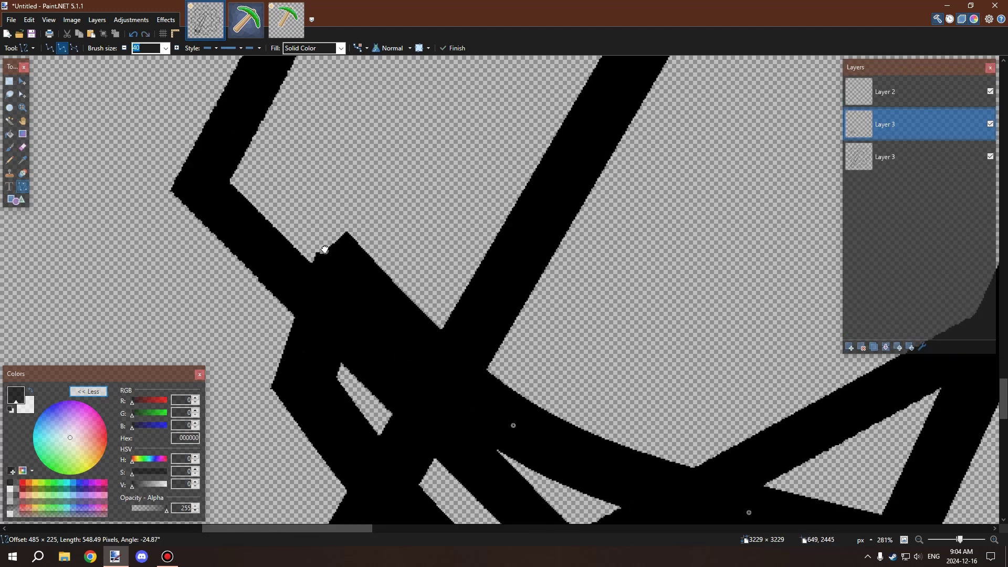
mouse_move(325, 250)
left_mouse_down()
mouse_move(331, 222)
mouse_move(337, 240)
mouse_move(318, 252)
mouse_move(322, 266)
mouse_move(326, 238)
left_mouse_up()
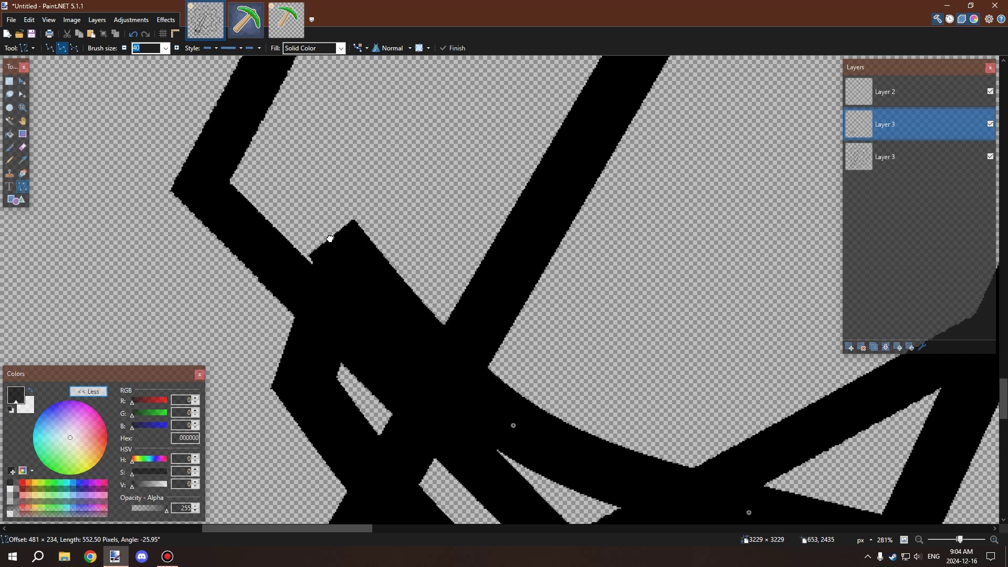
scroll(325, 216, "down", 3)
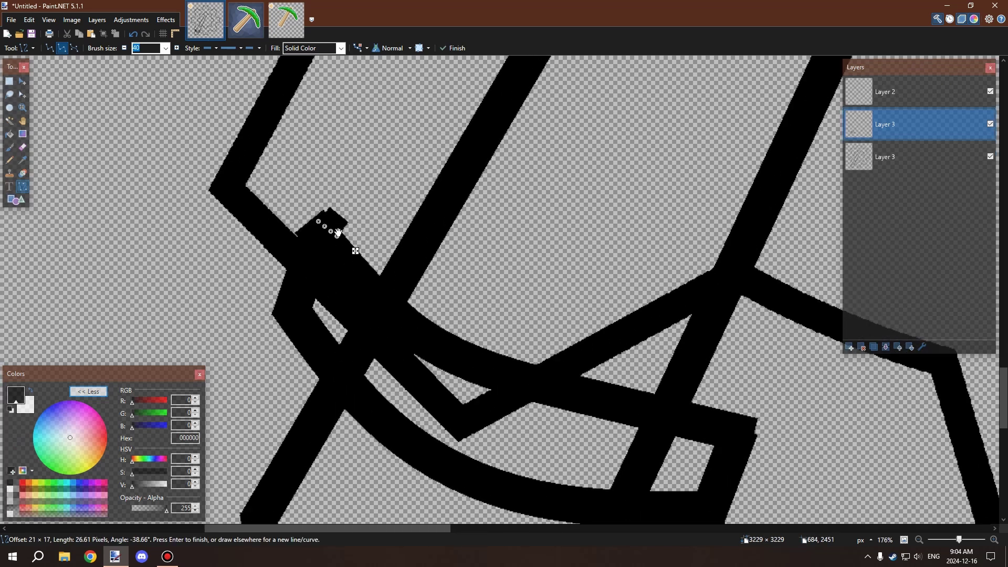
left_click_drag(315, 229, 328, 229)
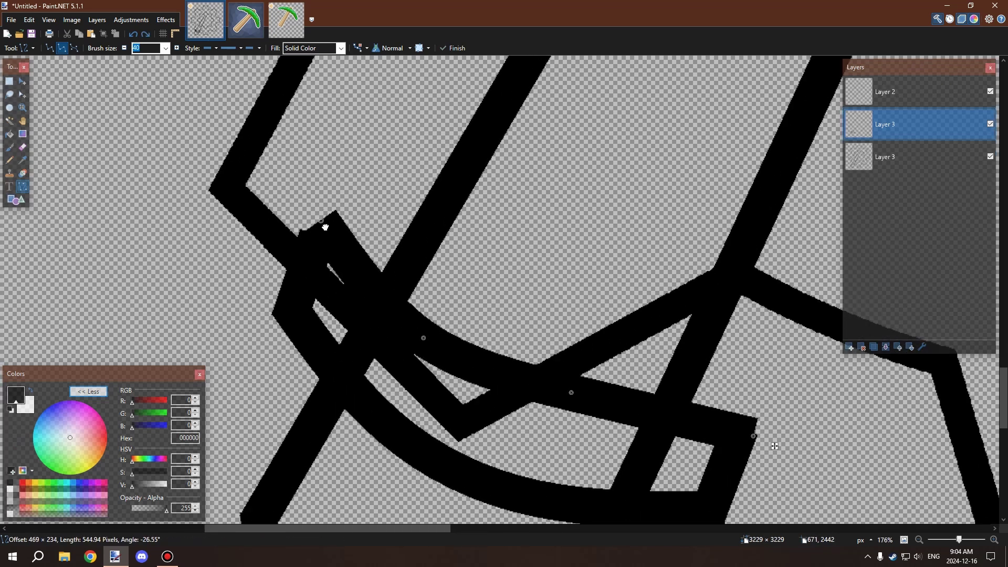
left_click_drag(427, 338, 447, 334)
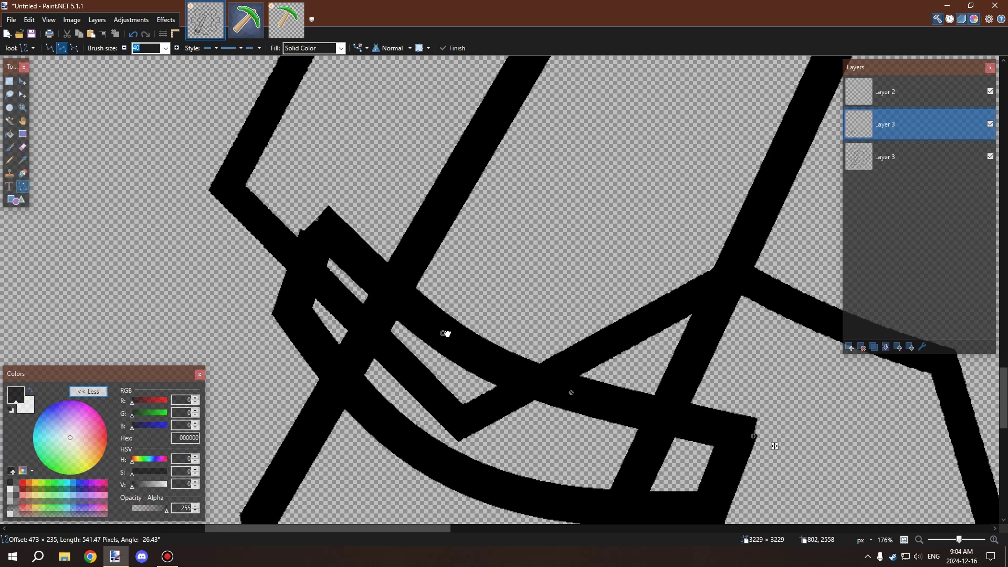
key("Return")
scroll(424, 309, "down", 6)
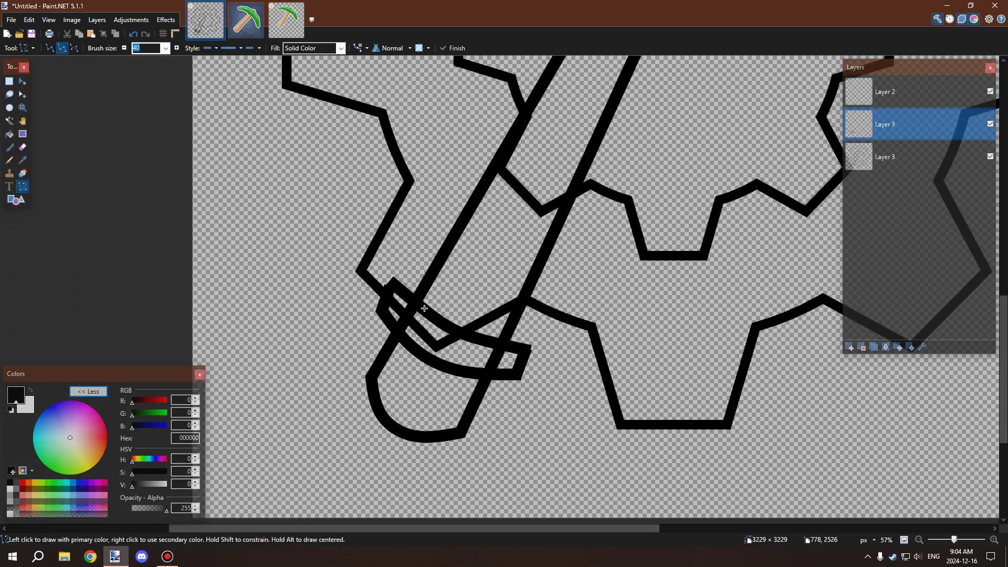
scroll(430, 313, "up", 5)
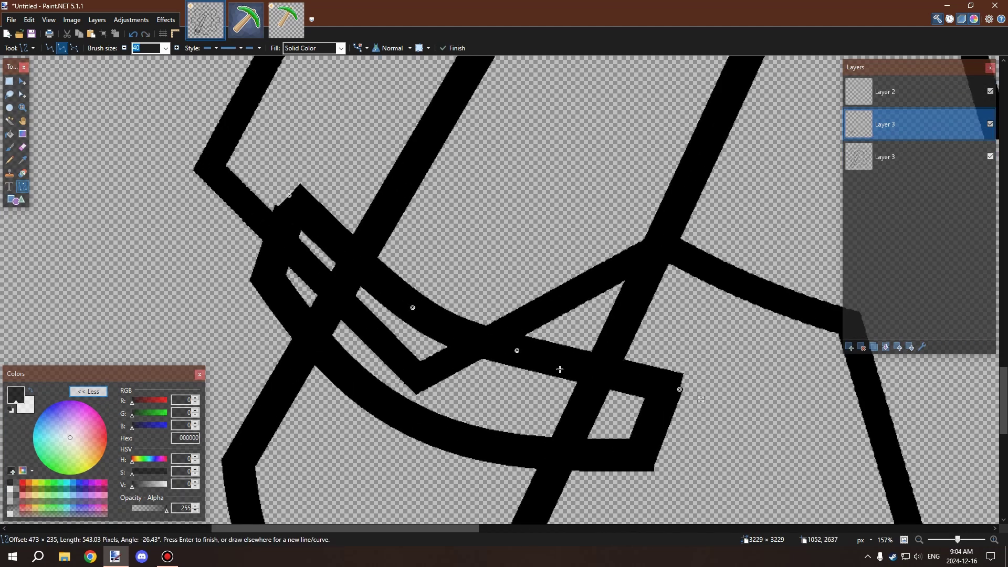
left_click_drag(512, 354, 498, 358)
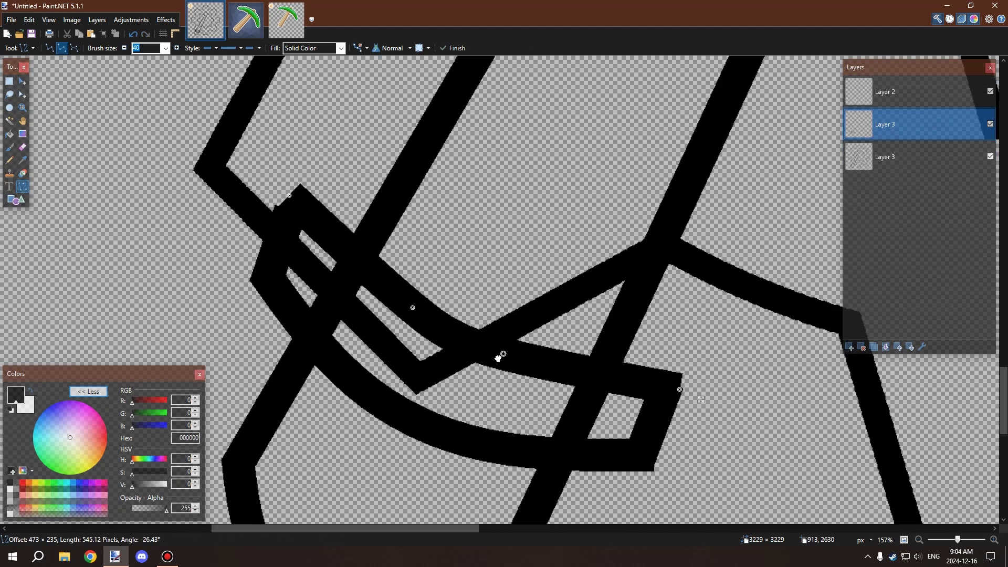
left_click_drag(419, 313, 401, 302)
Hide the lower Layer 3 containing the gear and handle outlines, and inspect the curved band's right-hand corners
scroll(677, 388, "up", 6)
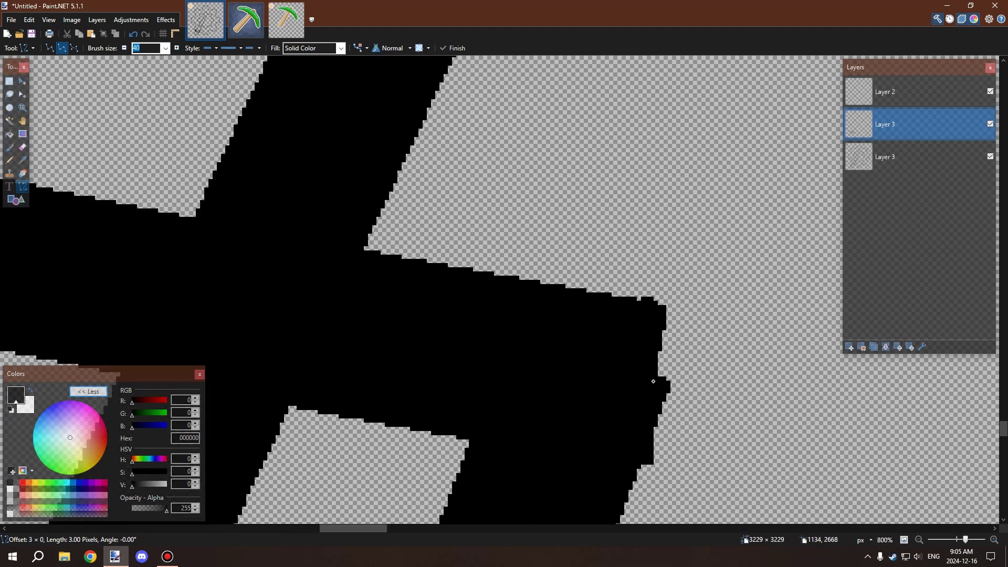
scroll(645, 307, "down", 3)
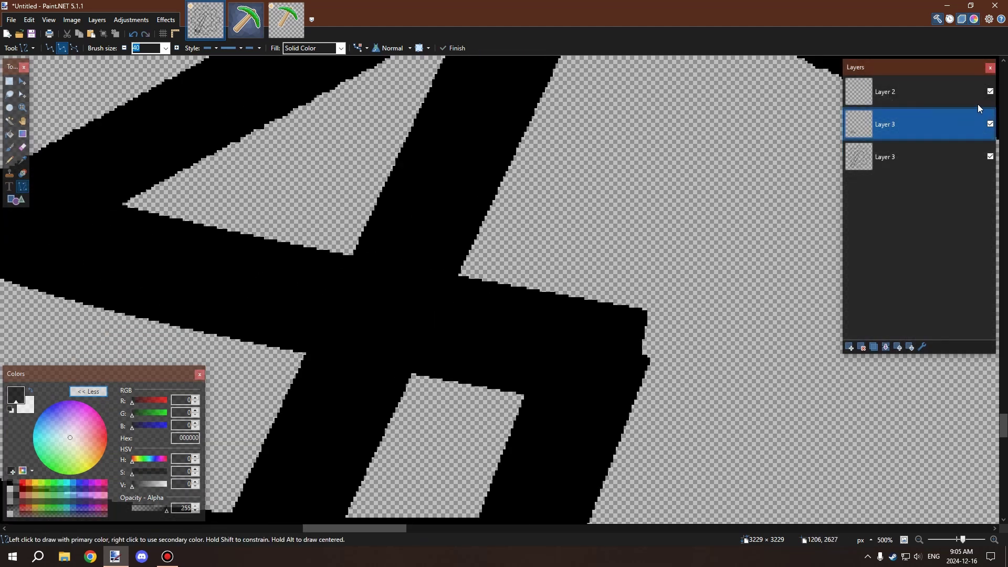
left_click(990, 157)
scroll(629, 326, "down", 3)
scroll(629, 326, "up", 4)
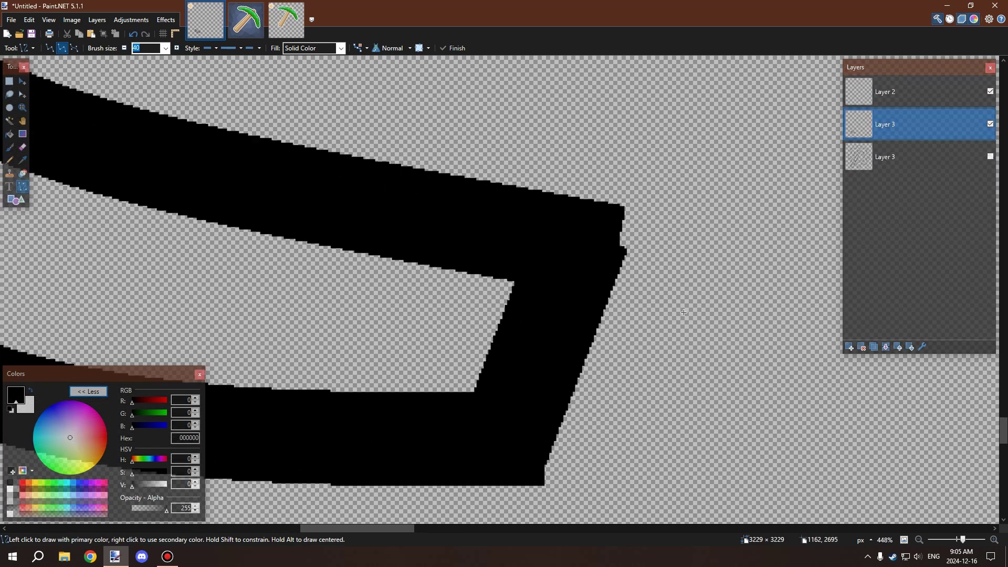
scroll(625, 341, "down", 2)
scroll(595, 415, "up", 3)
scroll(595, 414, "down", 1)
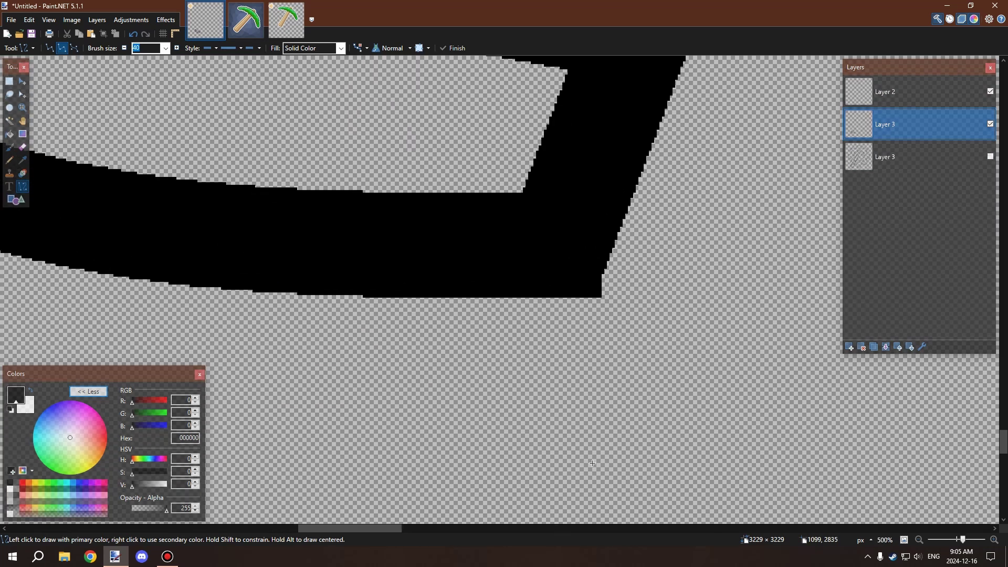
Trim the sharp edge of the curved band's lower-right corner with the Eraser at brush size 5
left_click(22, 147)
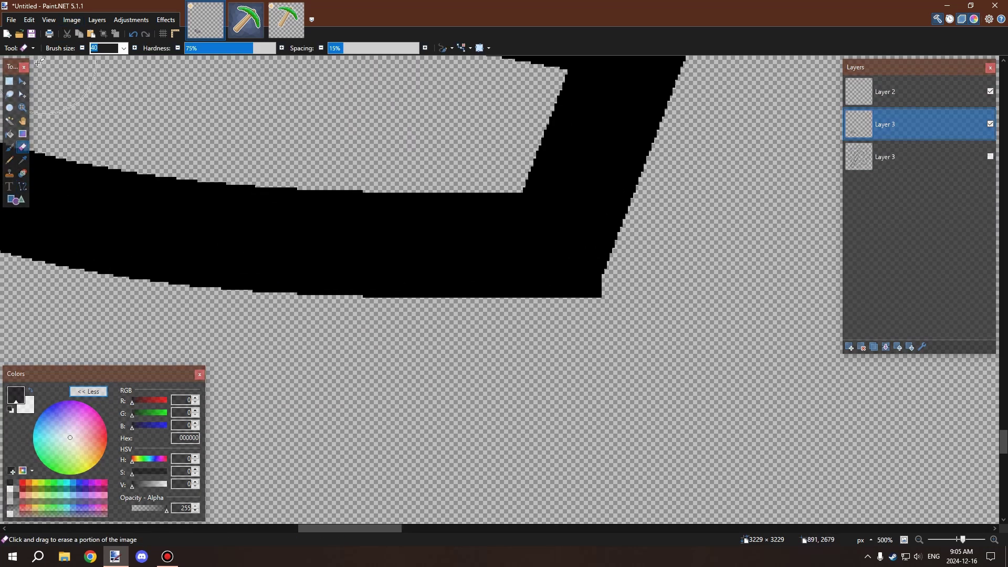
type("37")
scroll(604, 318, "up", 2, "ctrl")
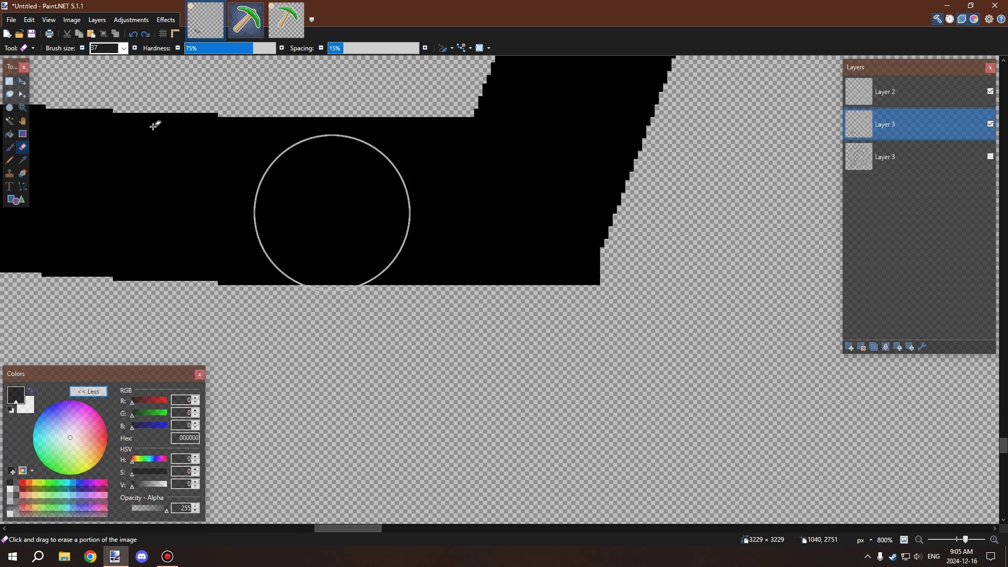
left_click(124, 48)
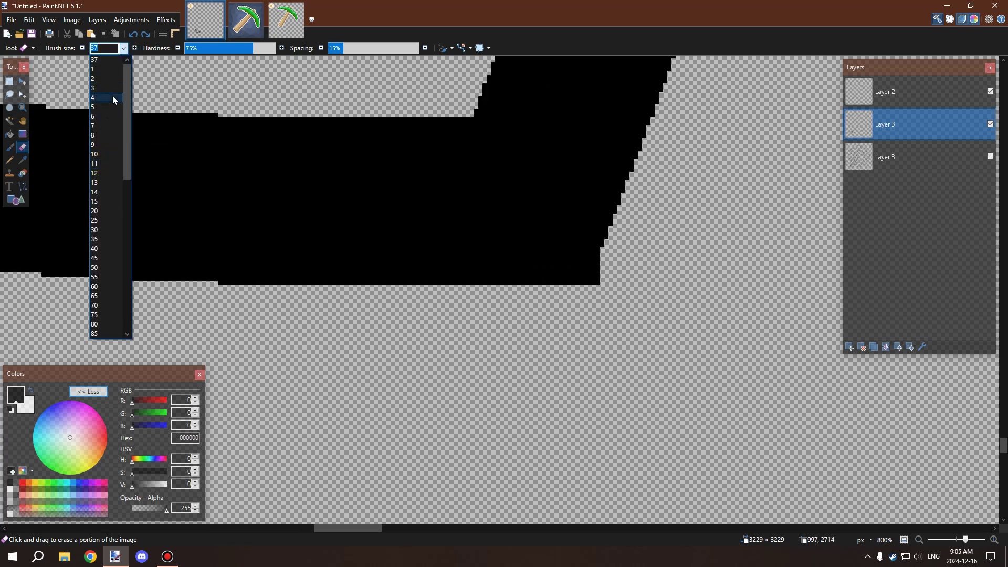
left_click(107, 104)
scroll(609, 258, "up", 1, "ctrl")
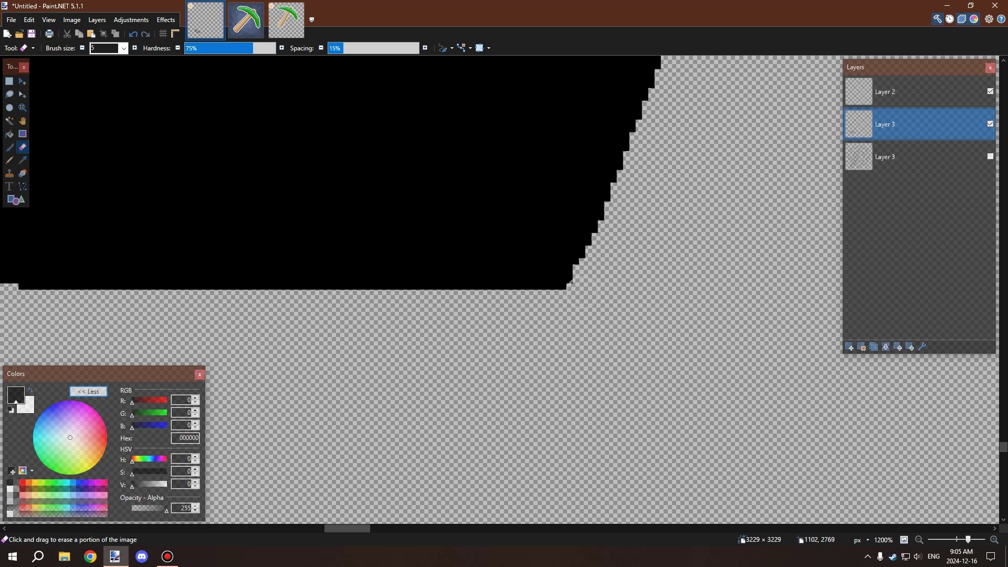
Try to erase the small bump below the curved band's upper-right corner
scroll(596, 300, "down", 2, "ctrl")
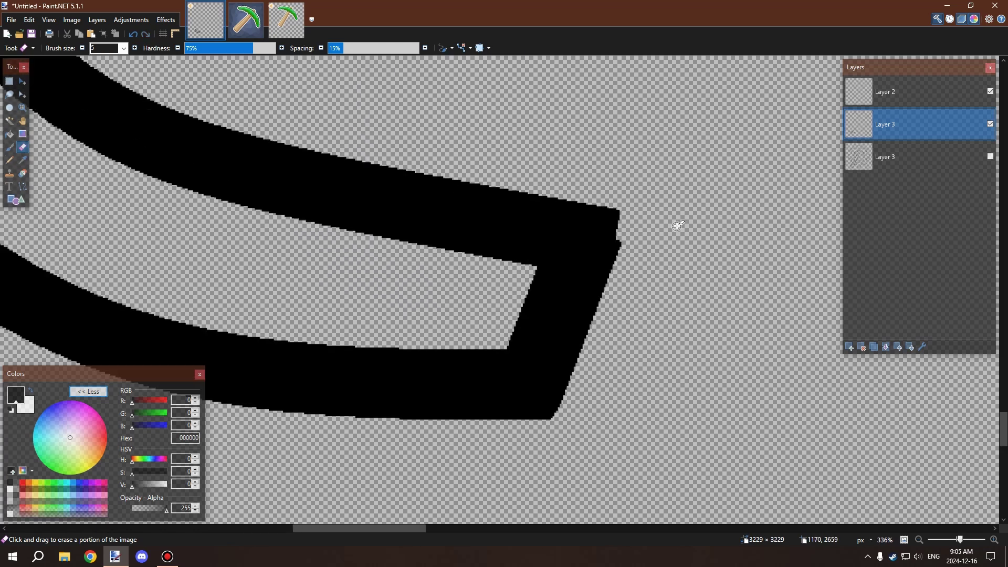
scroll(617, 231, "up", 1, "ctrl")
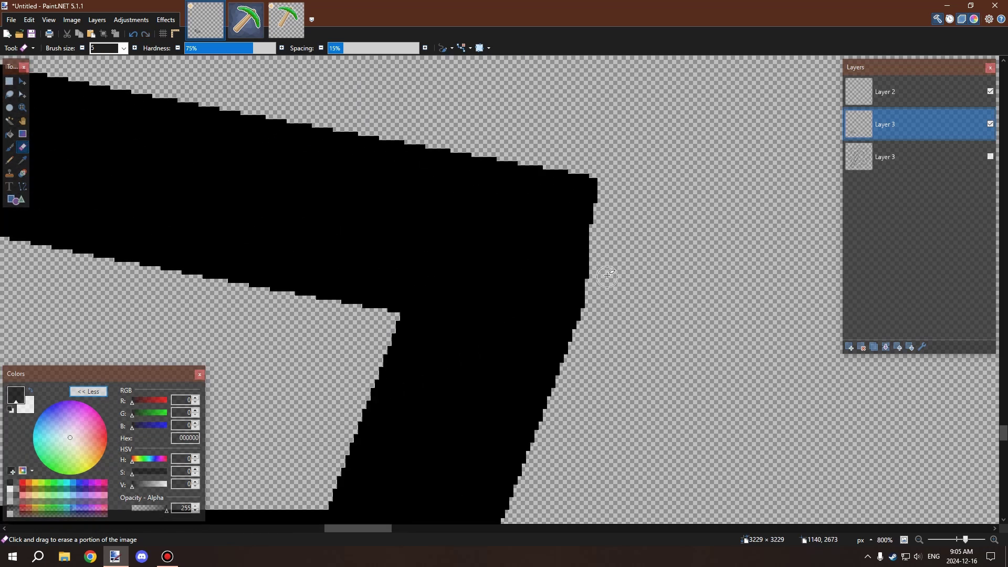
scroll(608, 275, "down", 2, "ctrl")
scroll(638, 263, "up", 3, "ctrl")
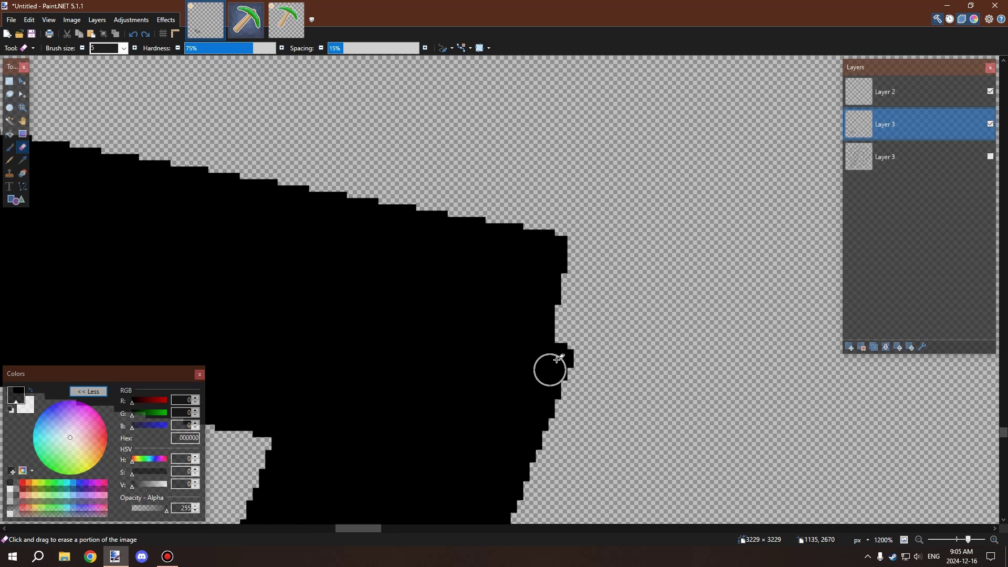
scroll(541, 282, "down", 4, "ctrl")
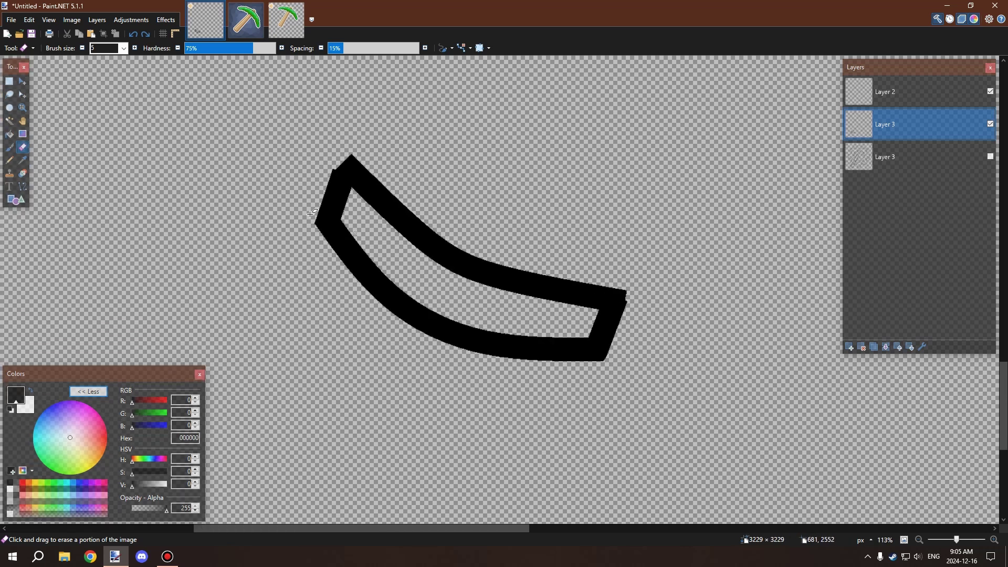
Trim the protruding tip of the curved band's lower-left corner with the size 5 Eraser
scroll(367, 137, "up", 3, "ctrl")
scroll(379, 138, "down", 3, "ctrl")
scroll(365, 357, "up", 1, "ctrl")
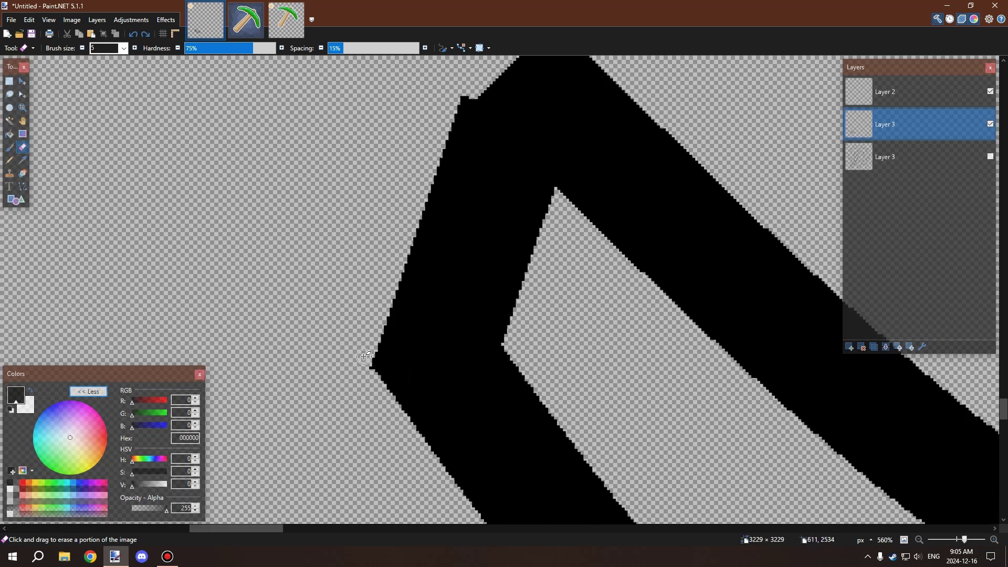
scroll(351, 399, "up", 3, "ctrl")
scroll(377, 356, "down", 4, "ctrl")
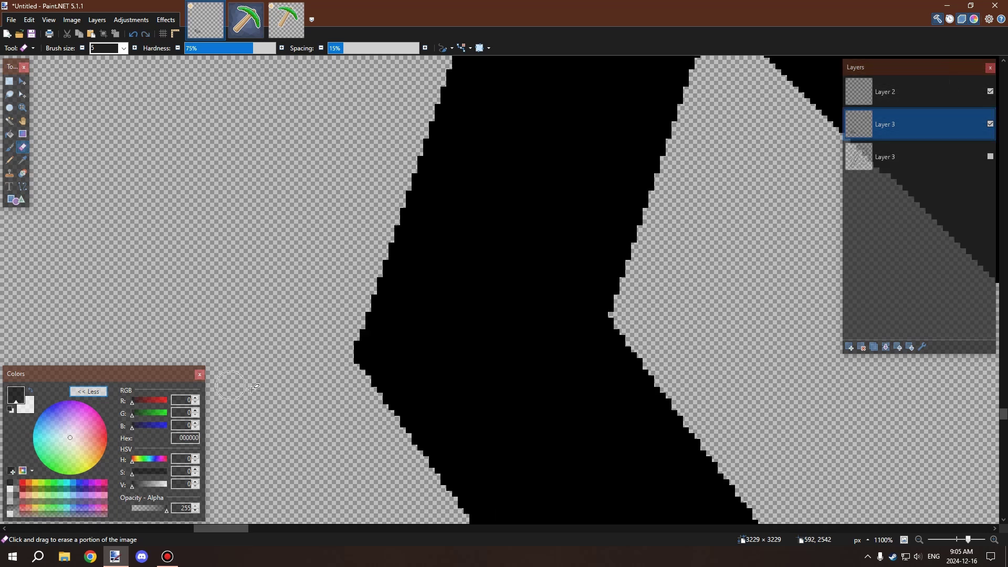
scroll(354, 178, "up", 3, "ctrl")
scroll(356, 300, "down", 3, "ctrl")
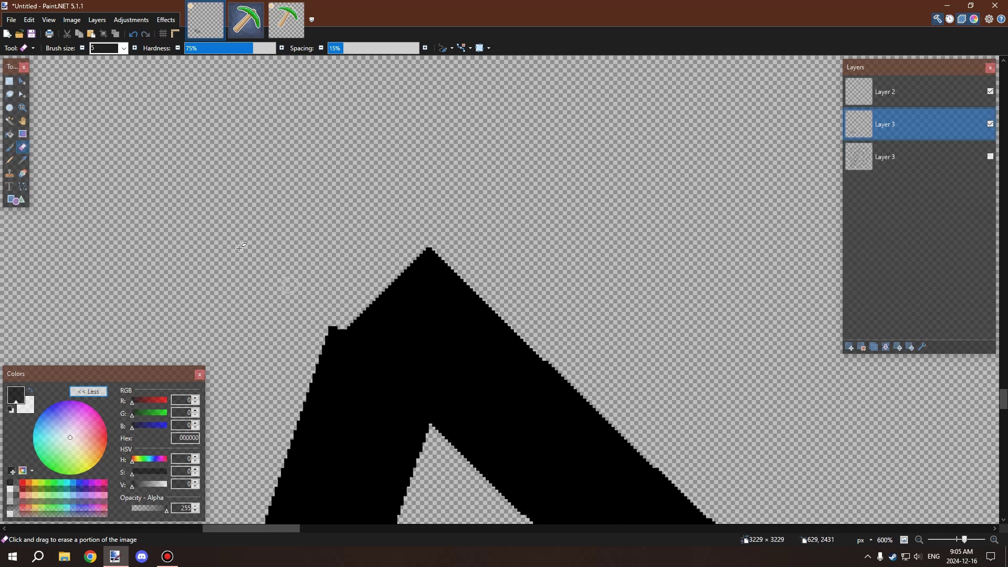
Extend the band's upper-left corner into a steeper peak with the Paintbrush at size 5 and fill the gap in black
left_click(10, 162)
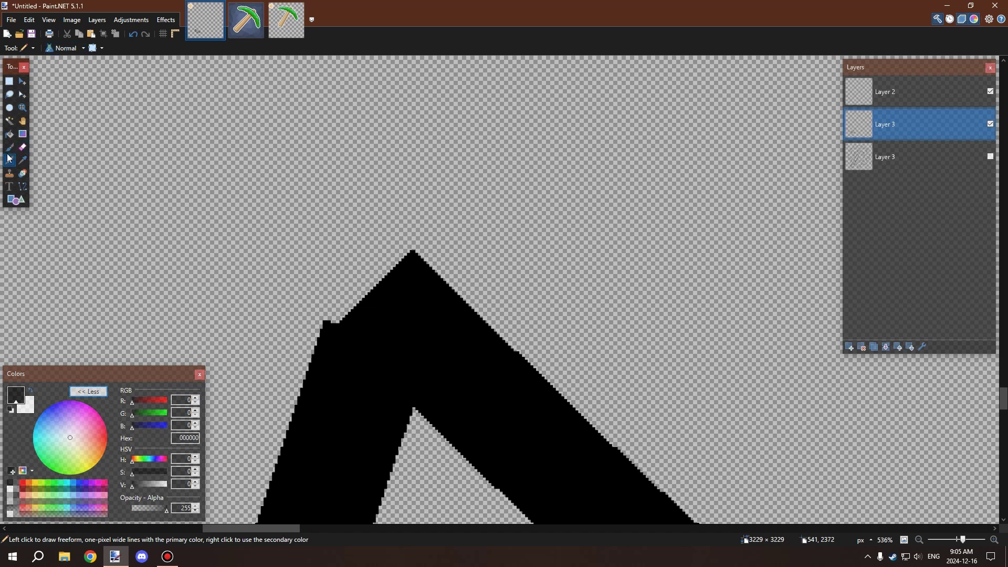
left_click(9, 147)
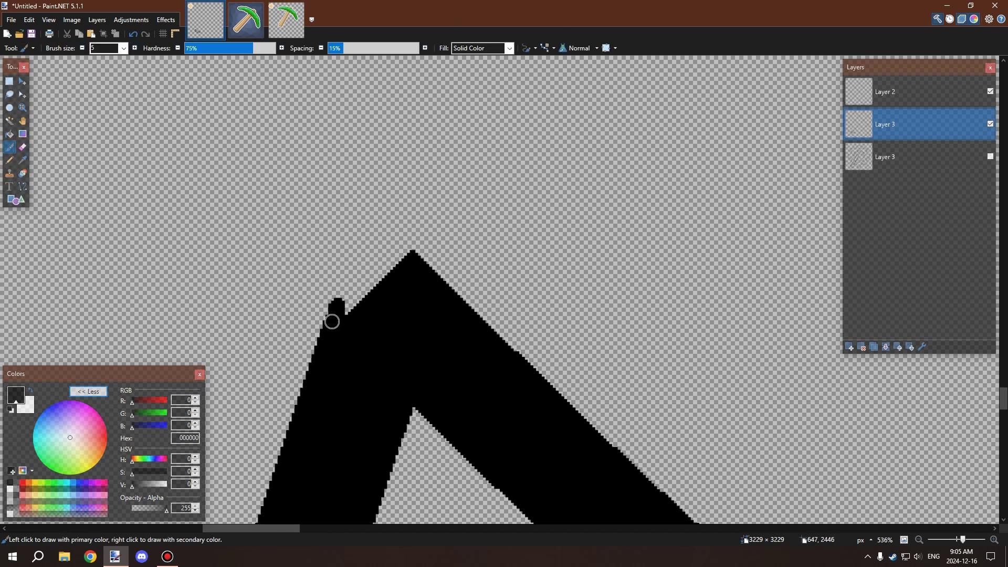
key("ctrl+z")
scroll(351, 293, "up", 3, "ctrl")
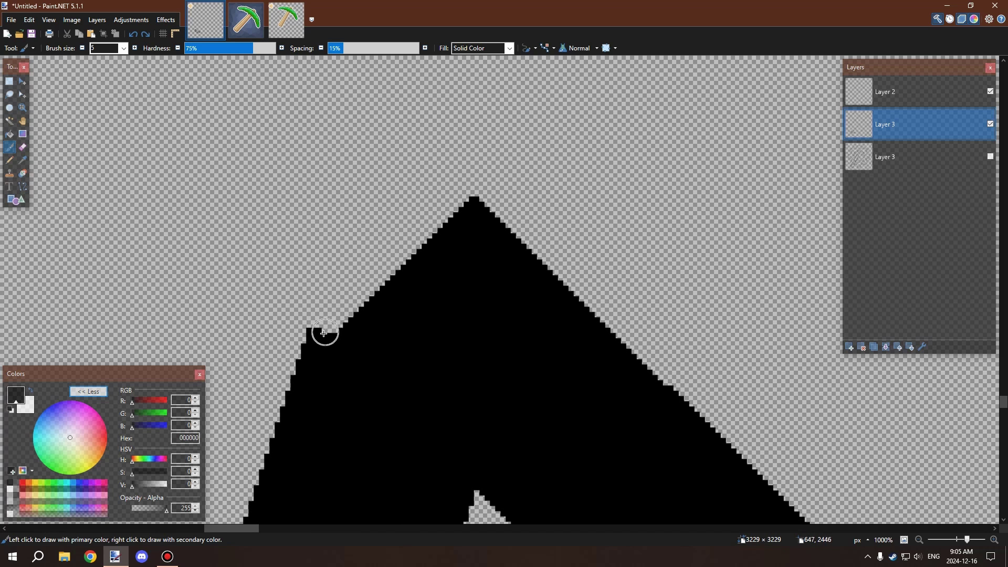
left_click_drag(324, 333, 378, 176)
key("ctrl+z")
mouse_move(316, 340)
left_mouse_down()
mouse_move(405, 171)
mouse_move(470, 214)
left_mouse_up()
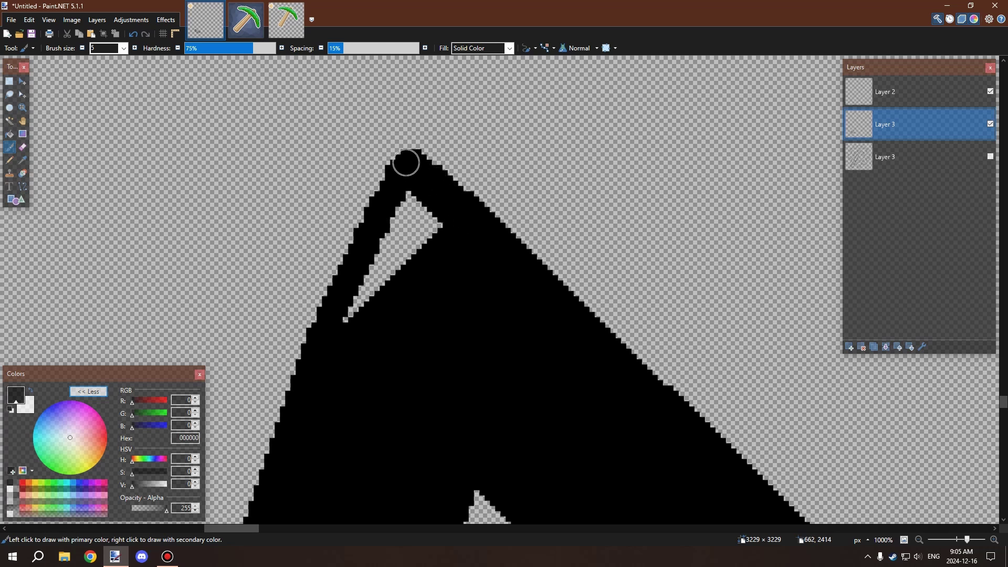
mouse_move(406, 163)
left_mouse_down()
mouse_move(357, 335)
mouse_move(421, 209)
left_mouse_up()
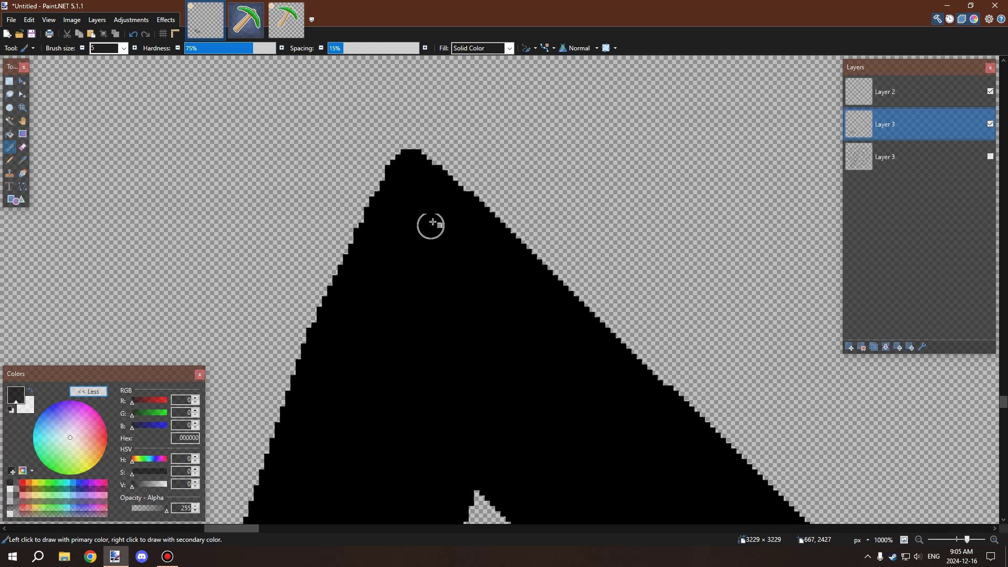
Paint over the notch at the band's upper-right corner so its top and side edges meet cleanly
scroll(433, 222, "down", 8)
scroll(667, 280, "up", 4)
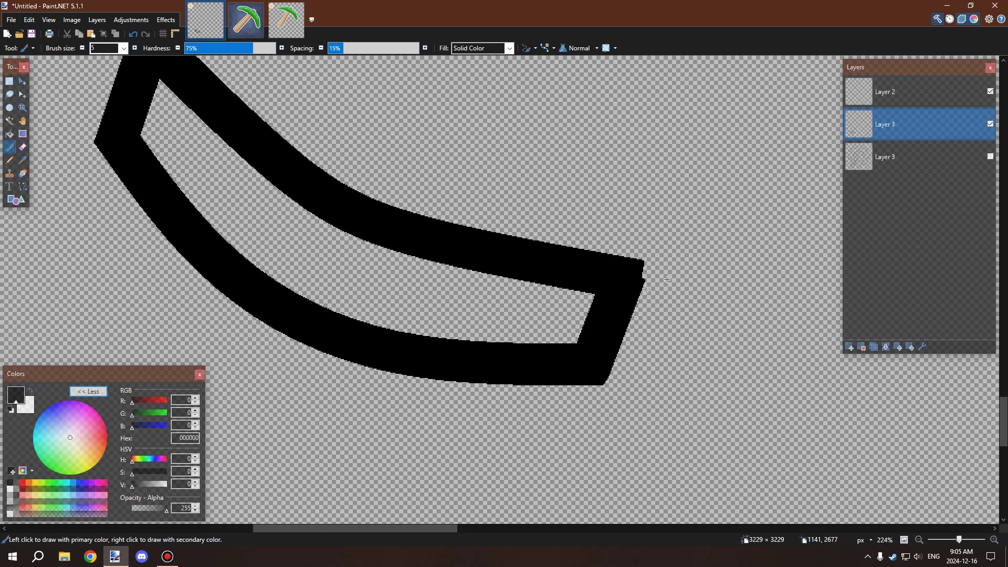
scroll(667, 279, "up", 5)
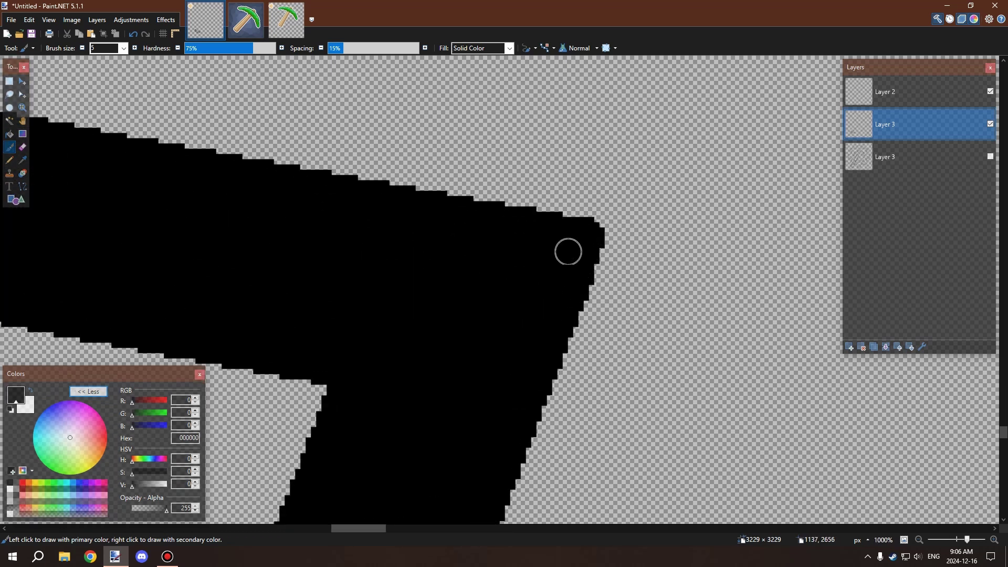
Examine the whole curved band outline, checking its cleaned-up corners and the evenness of its curves
scroll(567, 251, "down", 12)
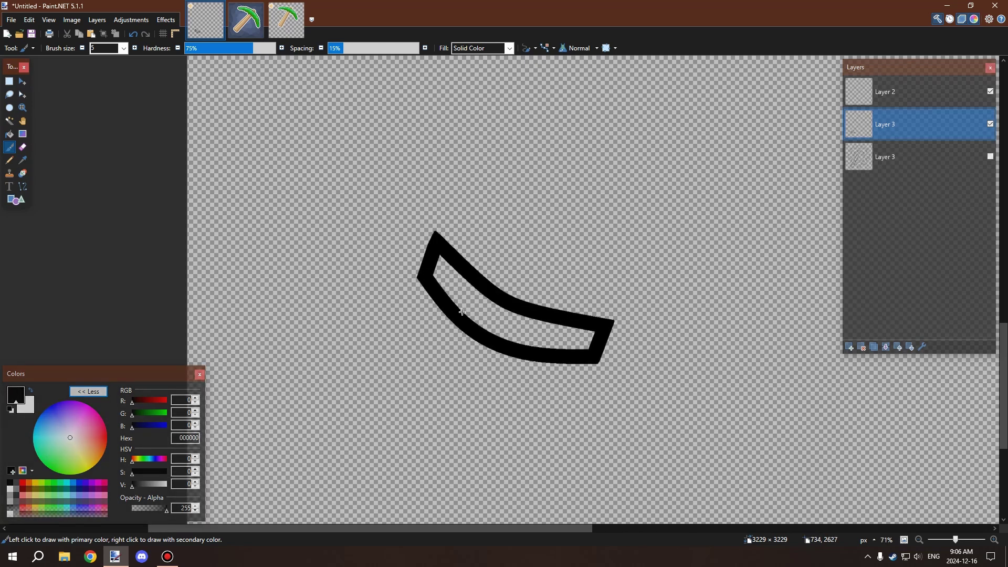
scroll(462, 312, "down", 4)
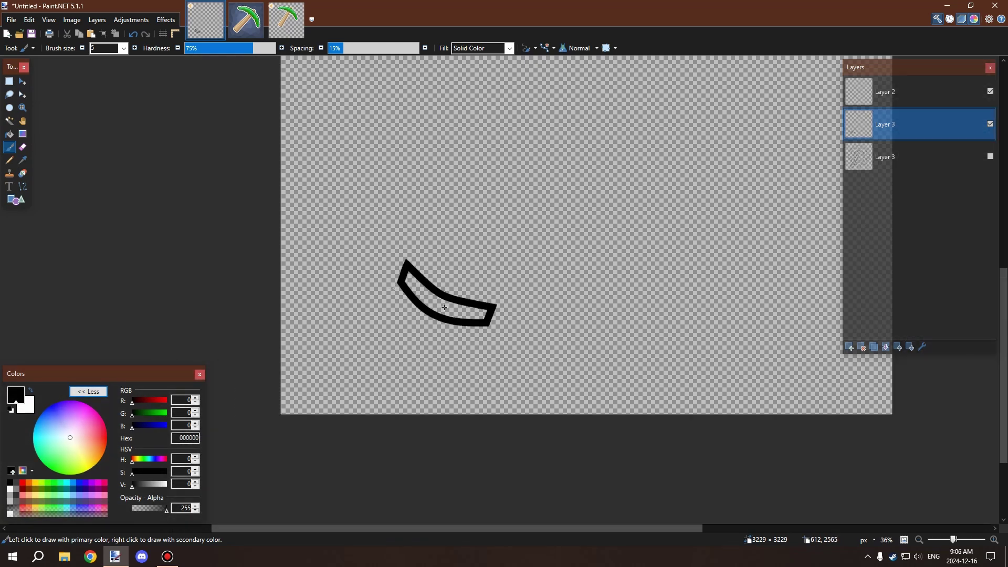
scroll(444, 307, "up", 6)
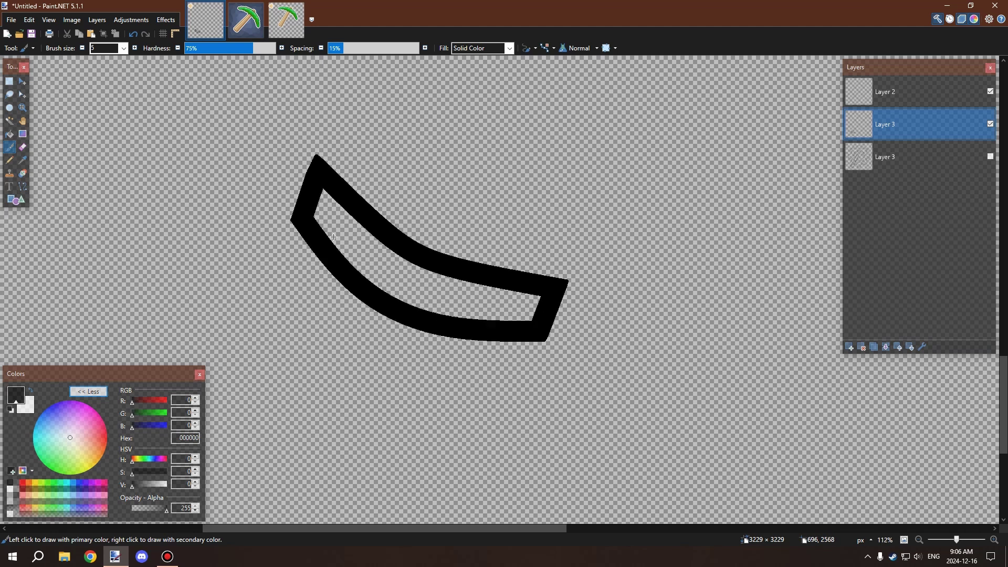
scroll(334, 237, "down", 2)
scroll(371, 251, "up", 3)
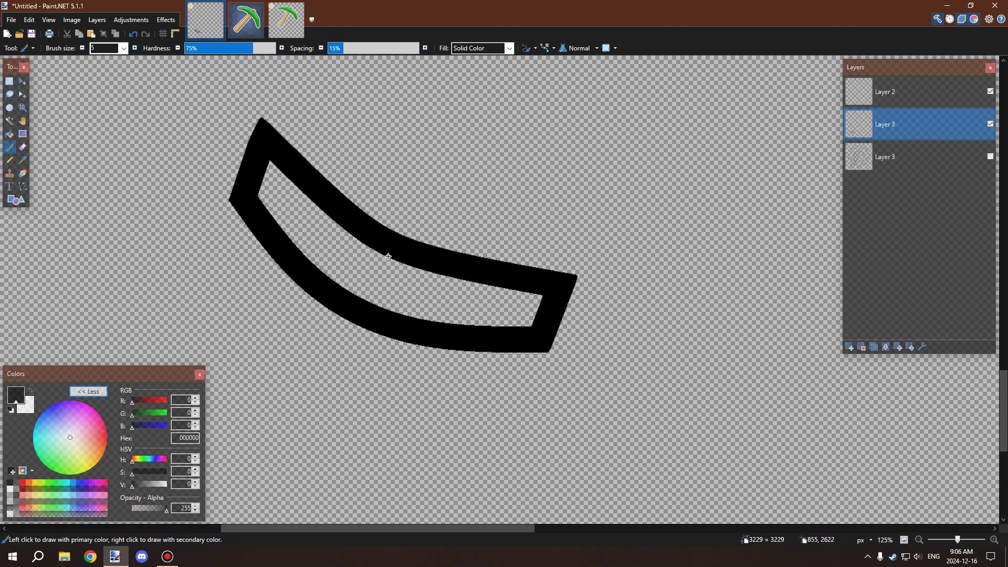
scroll(381, 281, "down", 2)
scroll(377, 280, "up", 2)
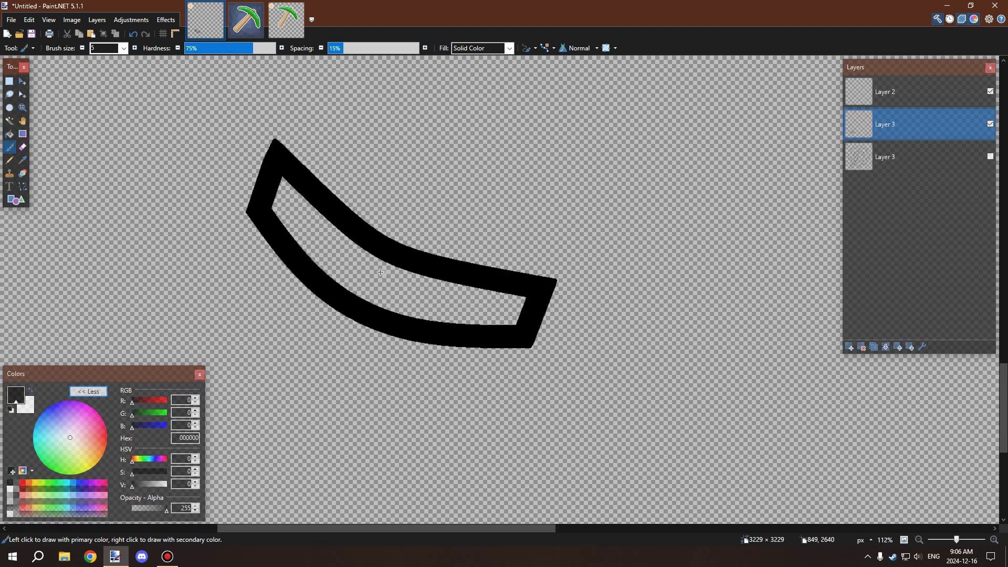
scroll(370, 280, "down", 1)
scroll(368, 279, "up", 3)
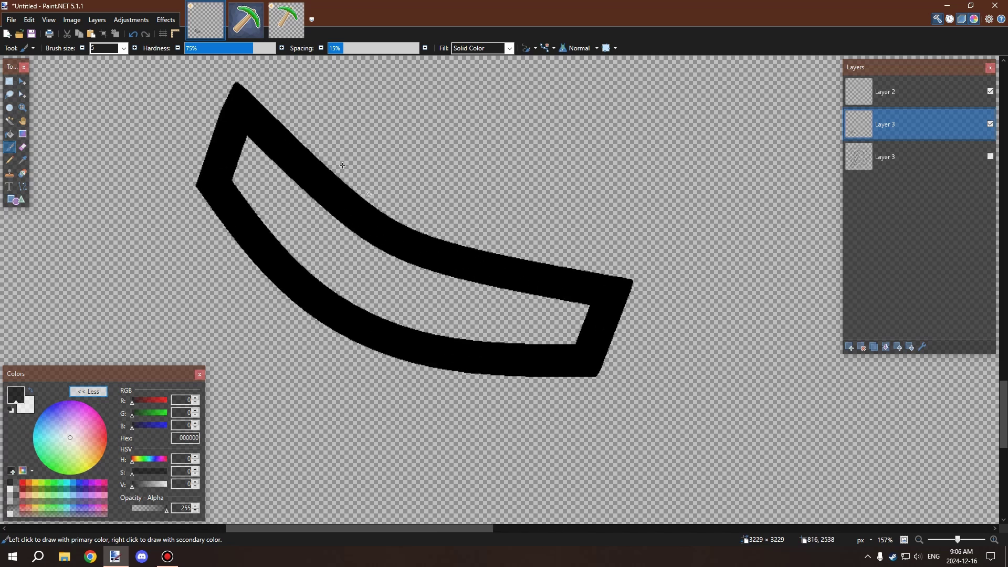
scroll(388, 223, "down", 2)
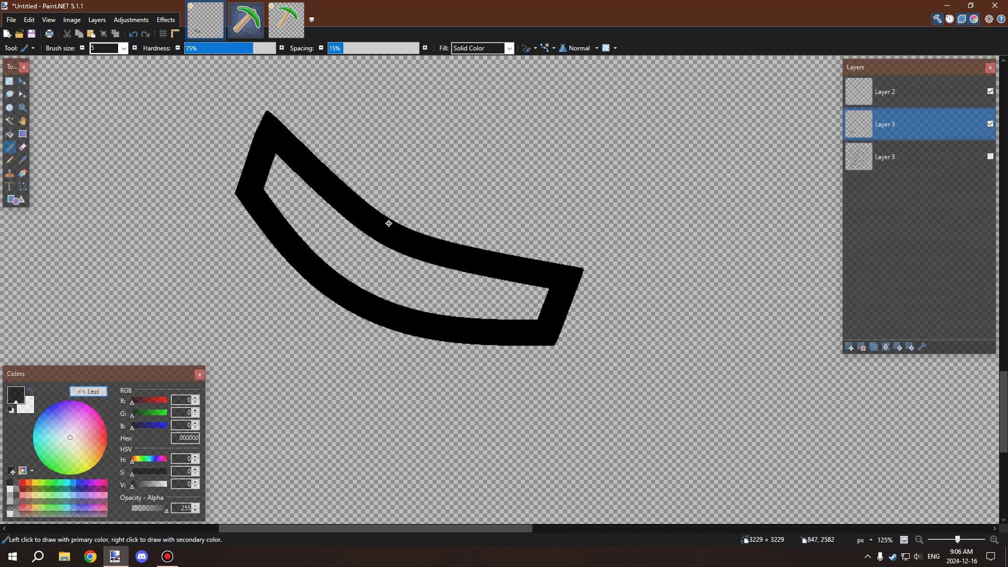
Copy the band outline onto a new layer above and stack it over the original, about 47 px right and 110 px up
key("ctrl+a")
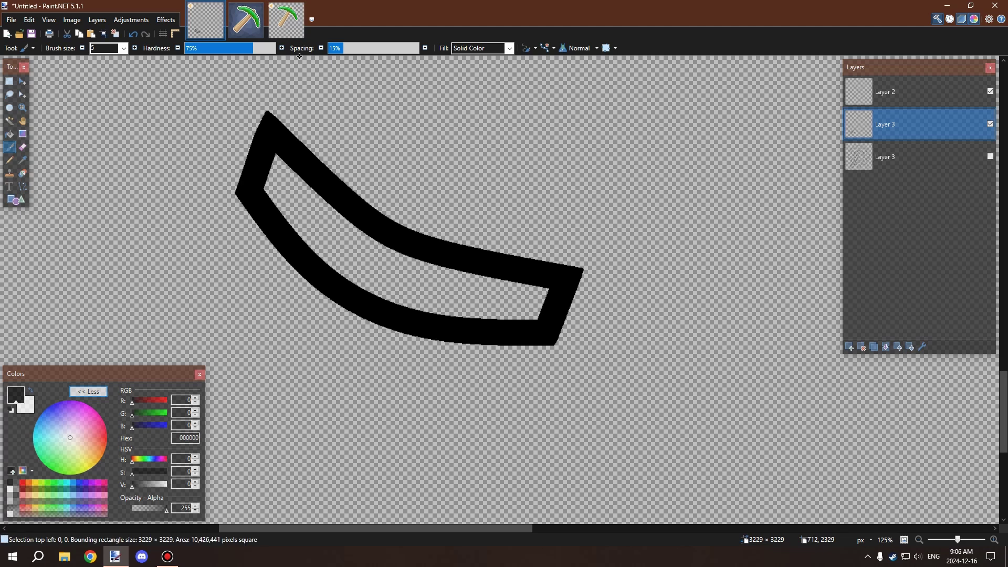
left_click(849, 348)
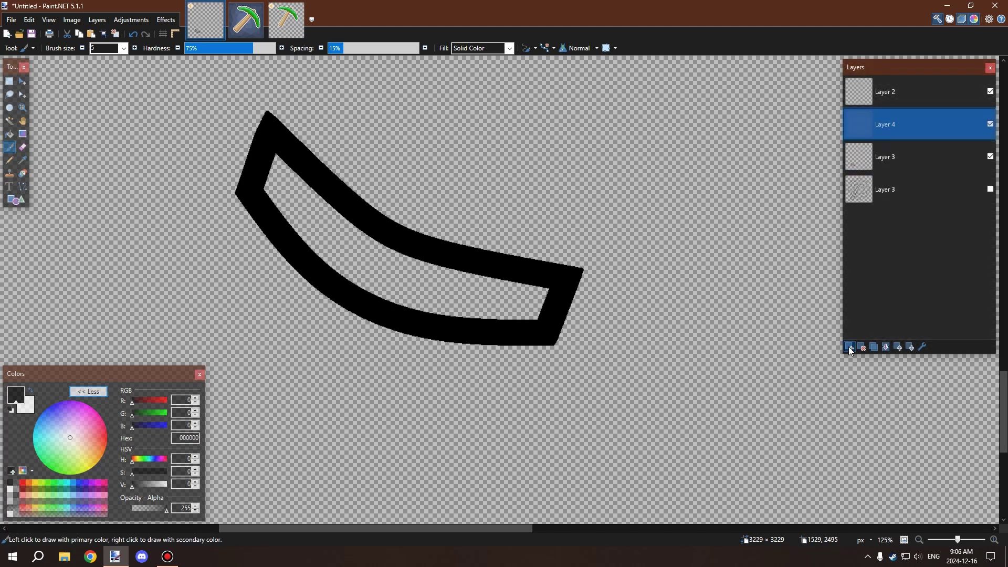
key("ctrl+v")
left_click_drag(434, 206, 388, 183)
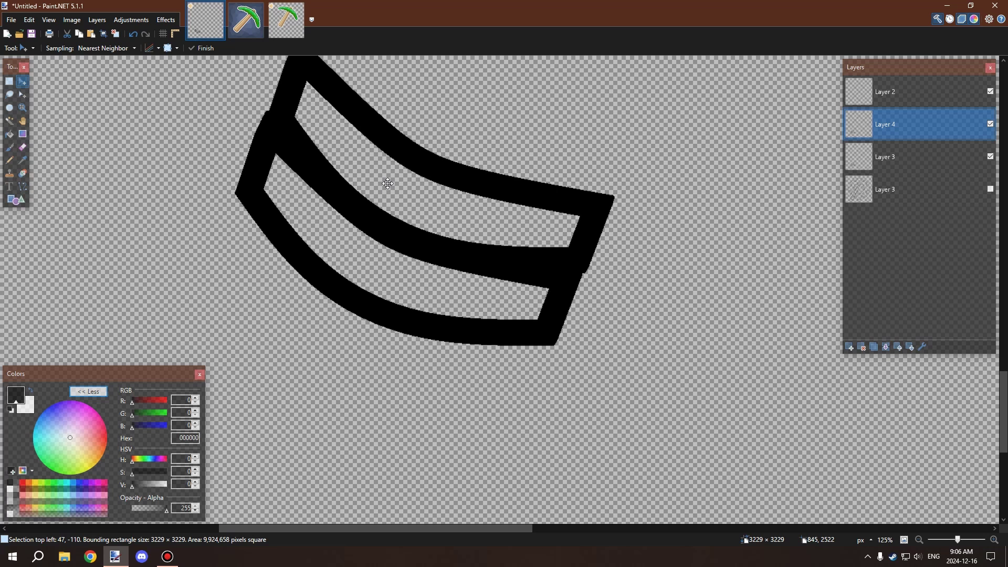
scroll(493, 171, "down", 3)
scroll(525, 302, "up", 2)
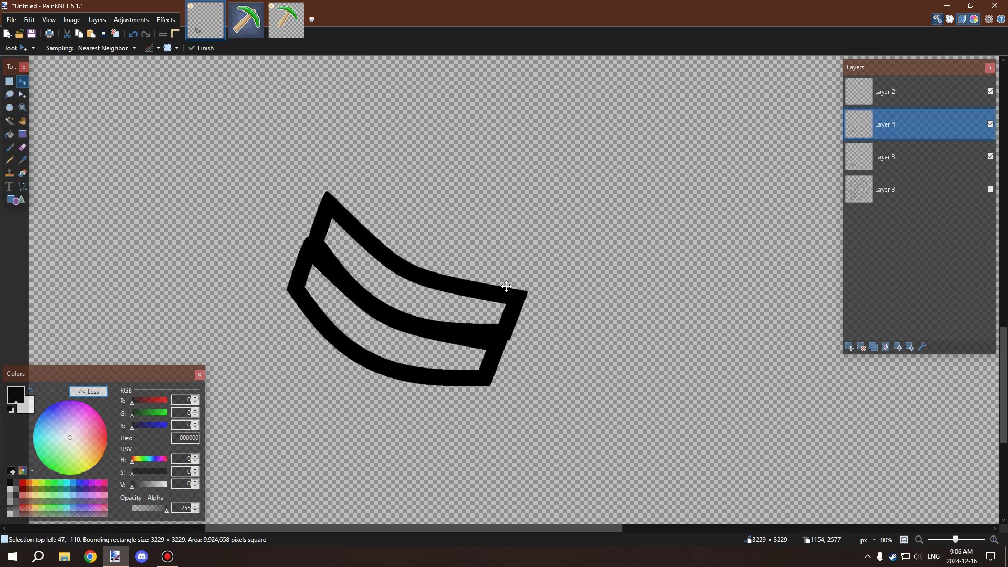
Select a rectangle of about 804 × 664 px around the copied band on Layer 4 and activate Move Selected Pixels
left_click(10, 80)
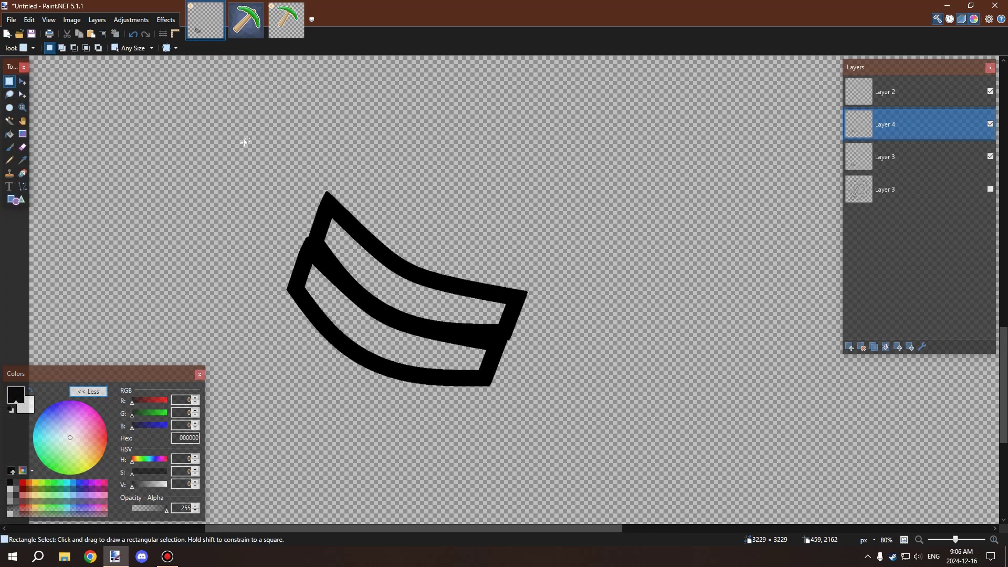
left_click_drag(251, 145, 587, 423)
key("m")
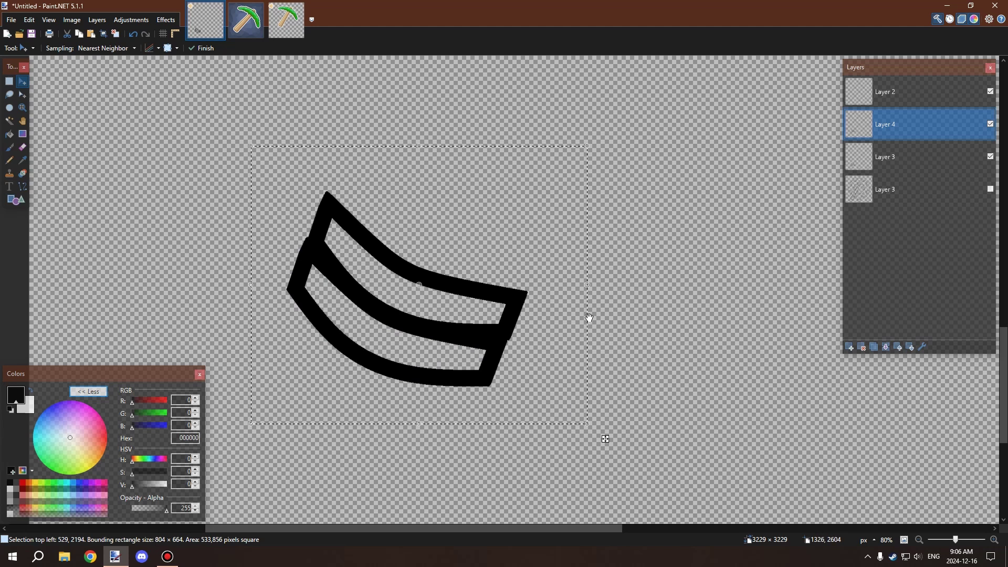
Shrink the upper band's selection on Layer 4 to about 720 × 594 px and align it directly above the lower band
left_click_drag(590, 279, 542, 277)
left_click_drag(341, 252, 394, 266)
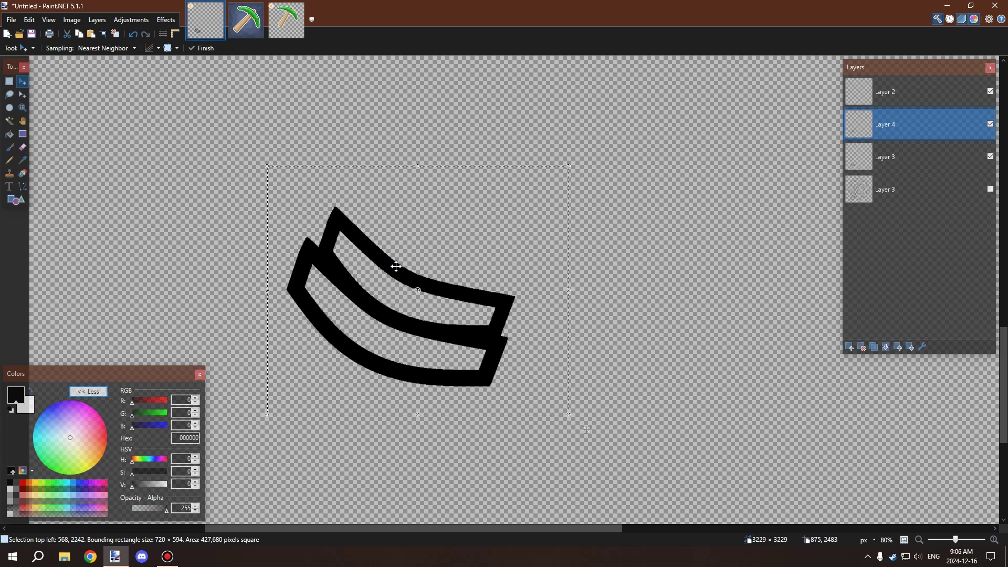
scroll(395, 266, "down", 3)
scroll(395, 266, "up", 4)
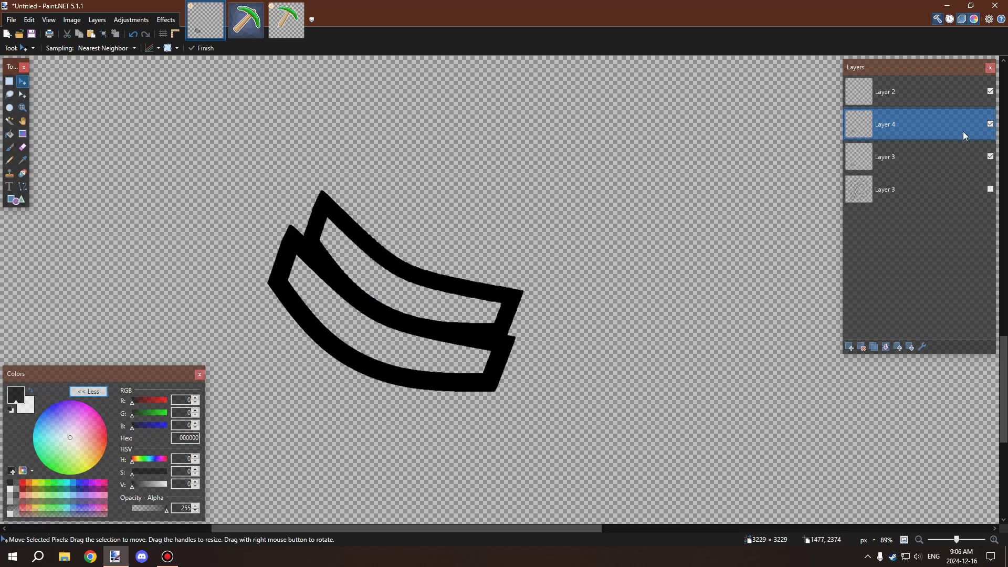
Add a new layer above Layer 4, paste another copy of the curved band on it and place it above the second band
left_click(878, 168)
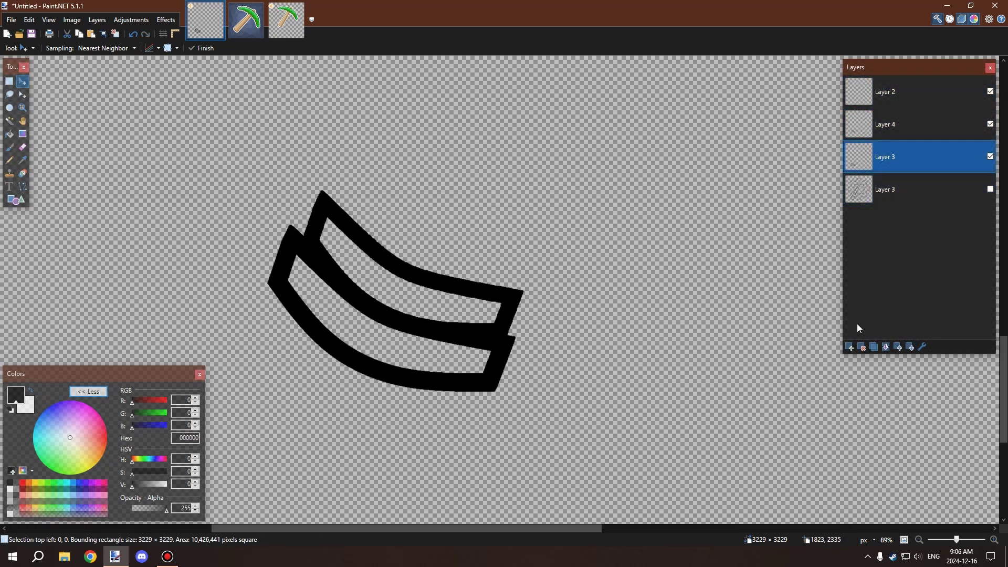
left_click(850, 347)
left_click(898, 347)
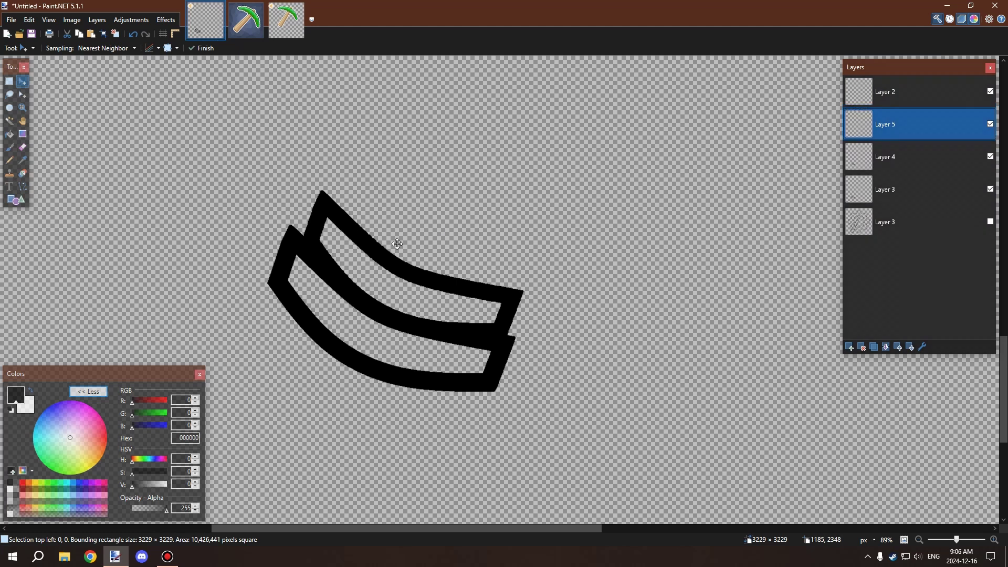
key("ctrl+v")
left_click_drag(395, 243, 400, 221)
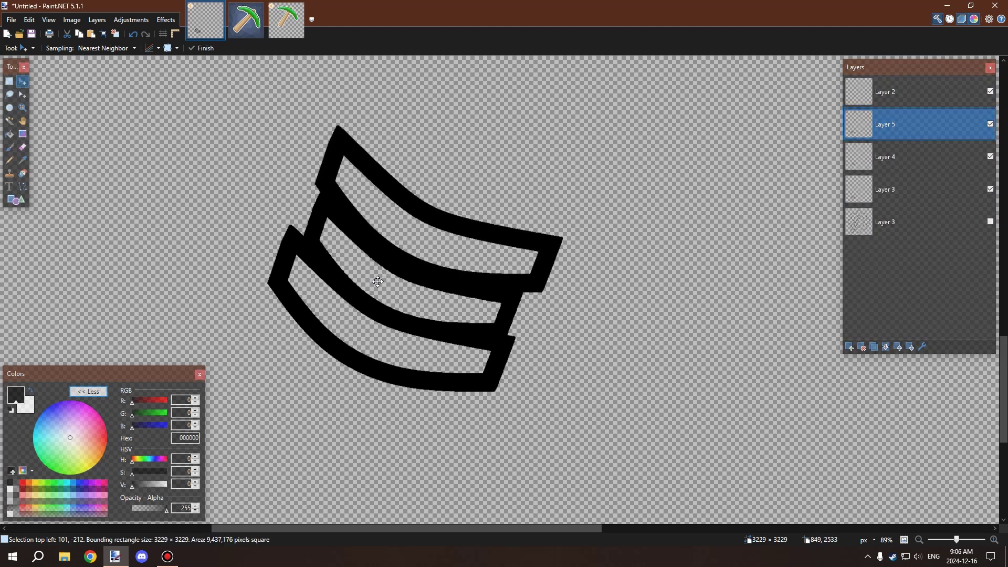
left_click_drag(376, 280, 375, 281)
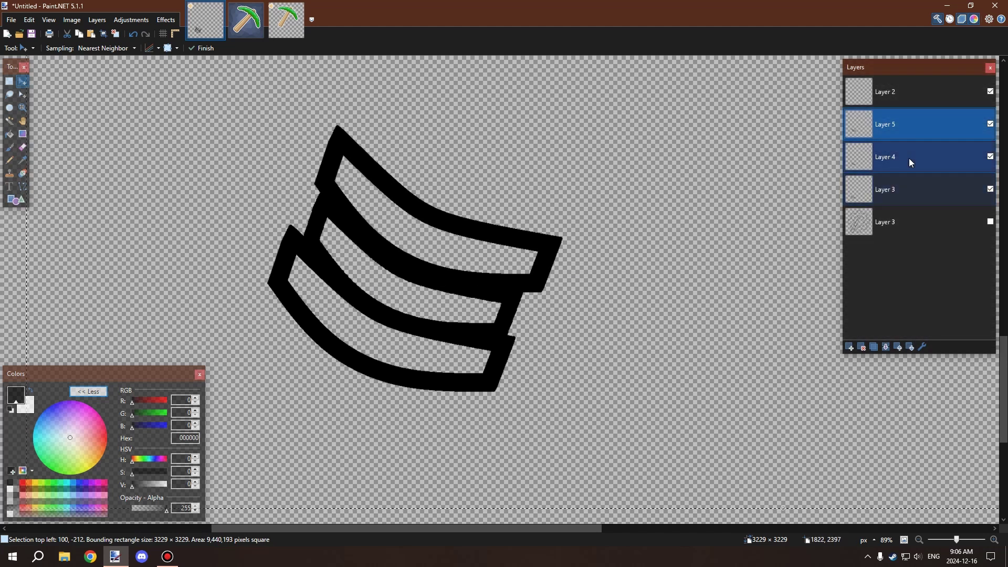
Show the hidden bottom layer with the handle and gear outlines and check the bands' fit against the handle
left_click(934, 228)
left_click(990, 222)
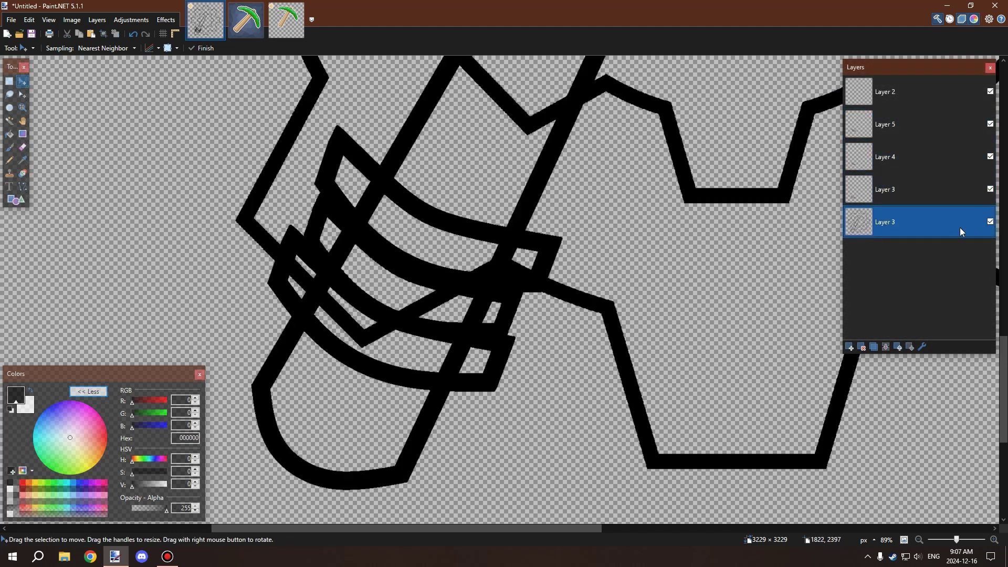
scroll(650, 230, "down", 3)
scroll(649, 230, "up", 2)
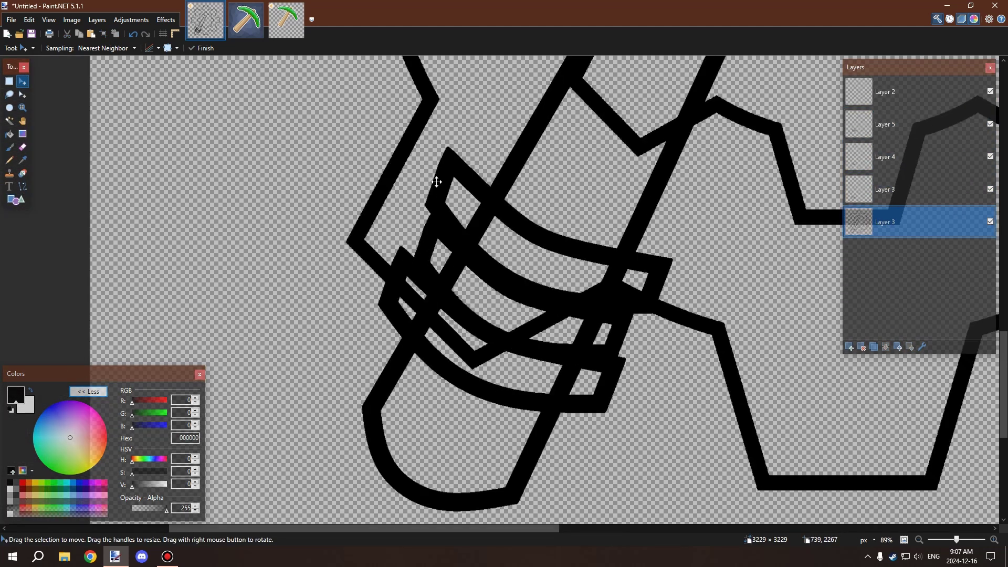
scroll(498, 198, "down", 4)
scroll(524, 186, "down", 1)
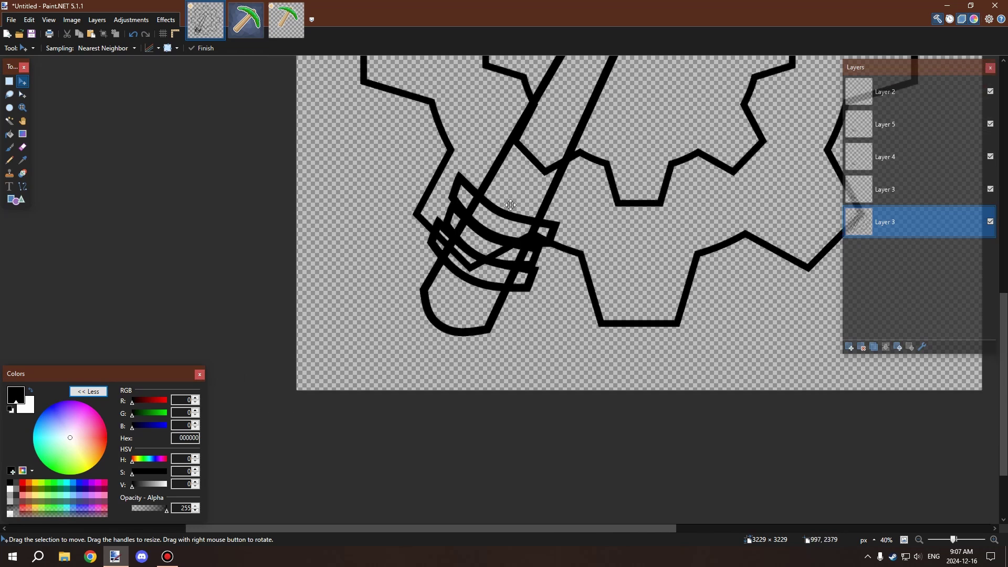
scroll(517, 192, "up", 1)
scroll(508, 202, "down", 2)
scroll(505, 208, "up", 1)
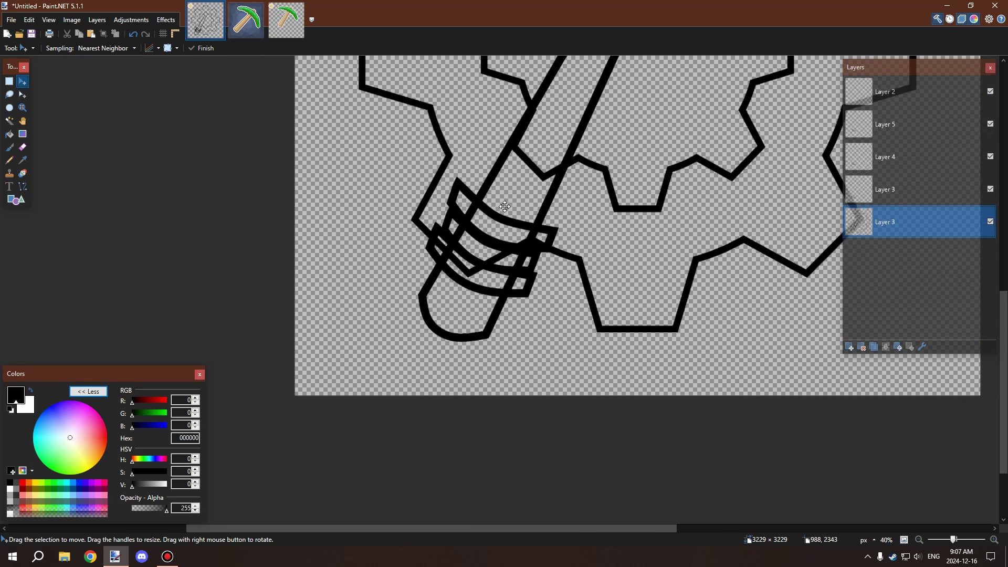
Select the topmost band on Layer 5, shrink its selection to about 591 × 449 px and fit it above the second band
left_click(883, 131)
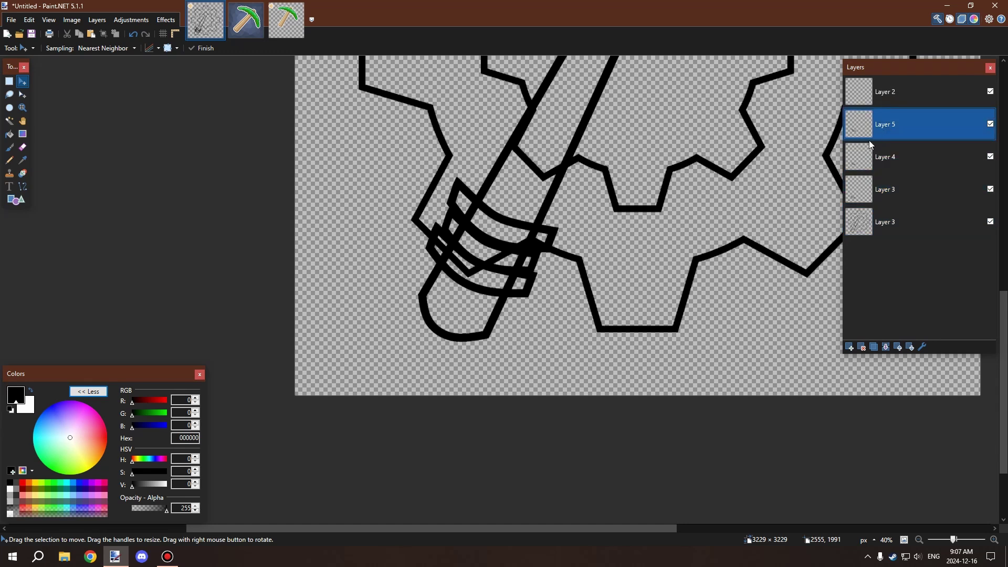
scroll(442, 204, "up", 2)
scroll(527, 203, "down", 1)
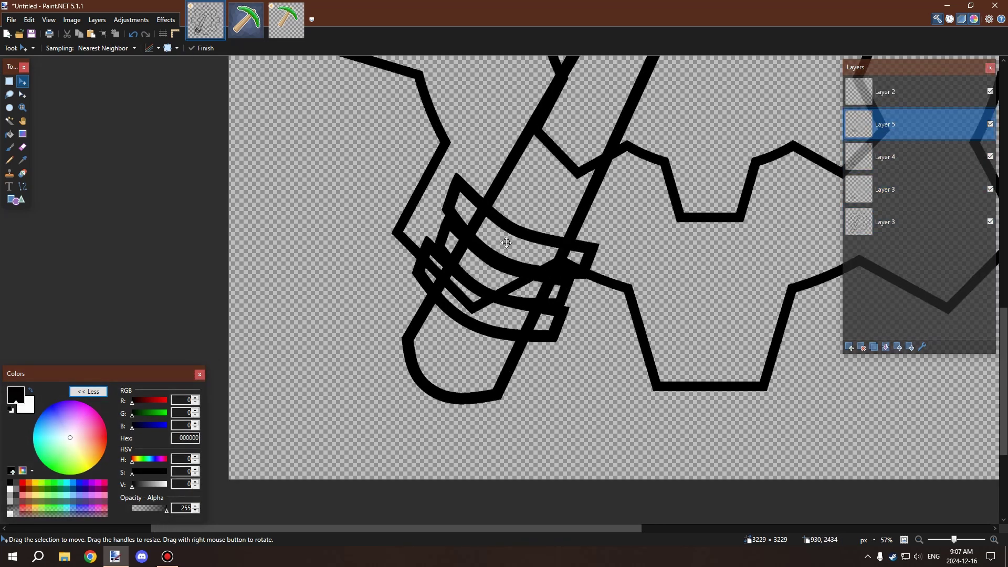
scroll(493, 256, "up", 2)
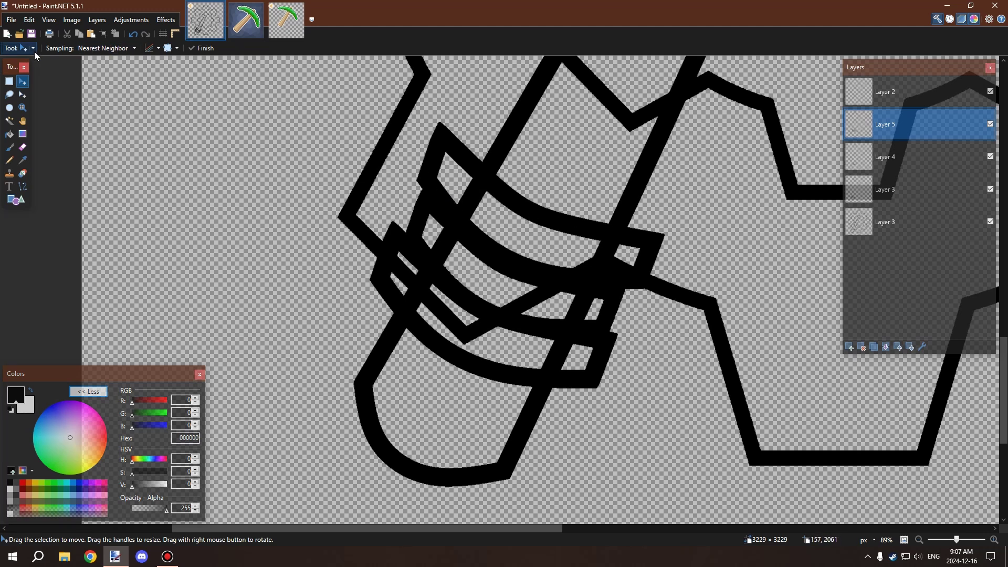
left_click(8, 82)
mouse_move(365, 73)
left_mouse_down()
mouse_move(725, 342)
mouse_move(715, 339)
left_mouse_up()
key("m")
left_click_drag(719, 202, 675, 207)
mouse_move(540, 232)
left_mouse_down()
mouse_move(564, 241)
mouse_move(556, 238)
left_mouse_up()
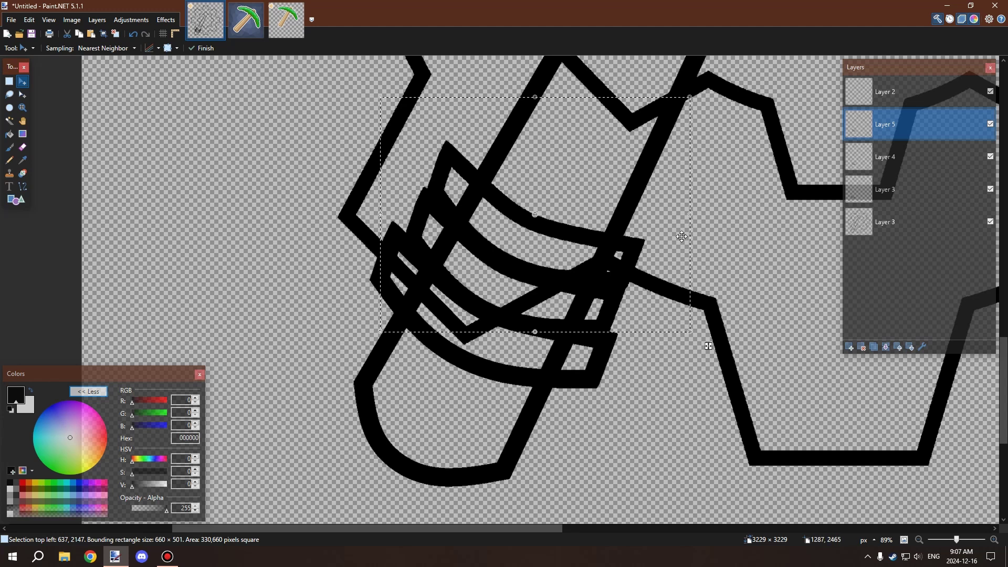
left_click_drag(688, 206, 583, 237)
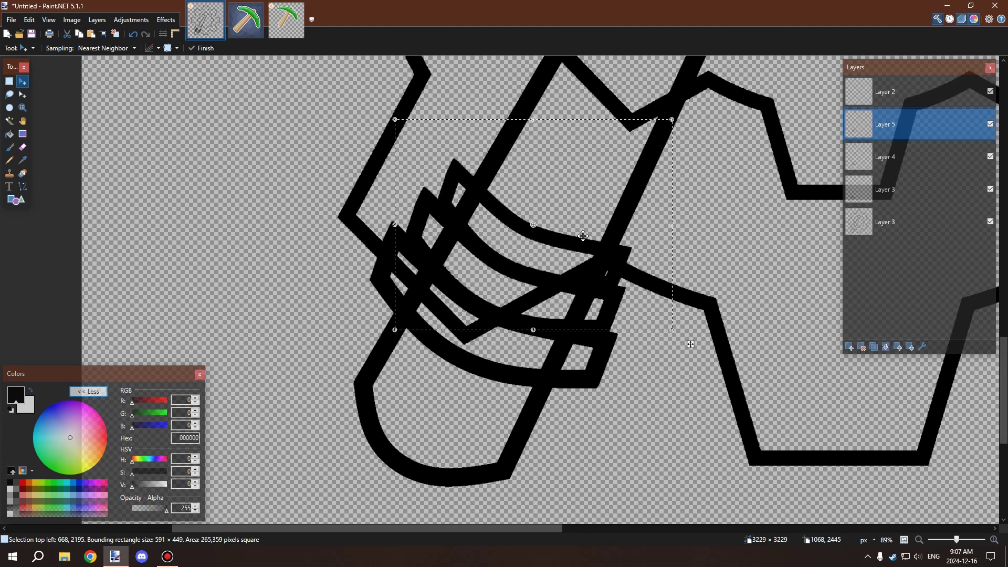
scroll(521, 223, "down", 3)
Select the whole canvas and move the topmost band on Layer 5 further up the handle
left_click(880, 156)
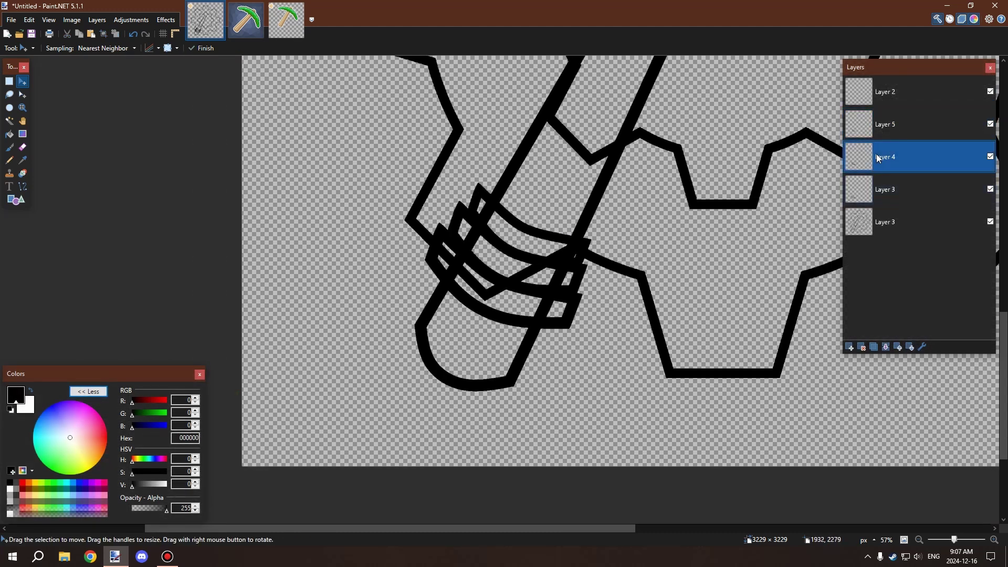
key("ctrl+a")
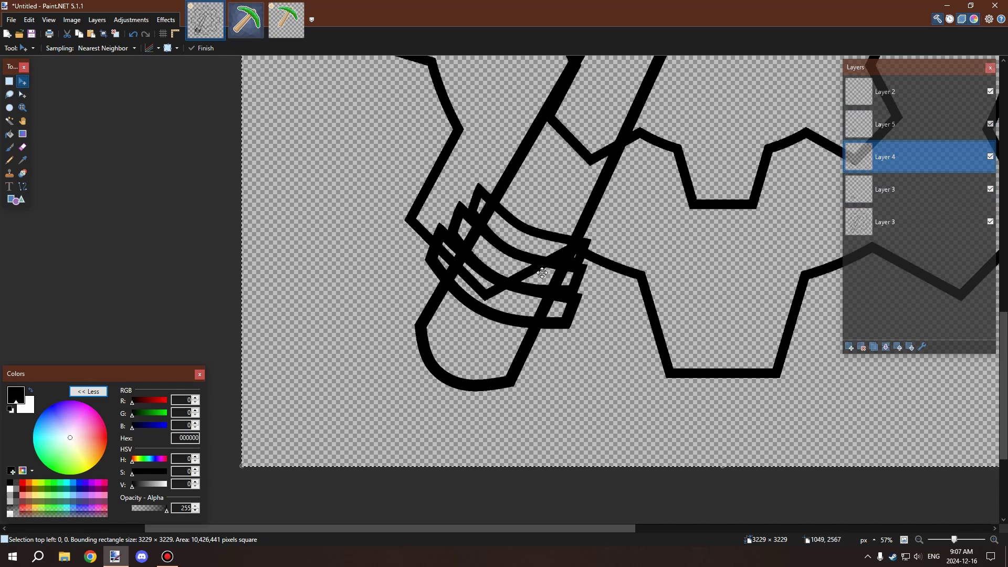
left_click(878, 203)
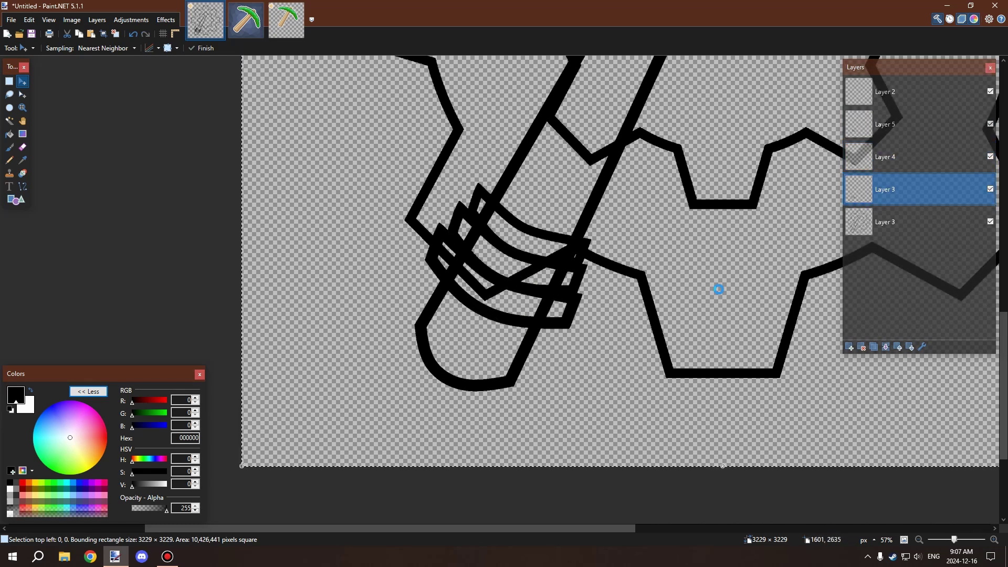
left_click(893, 227)
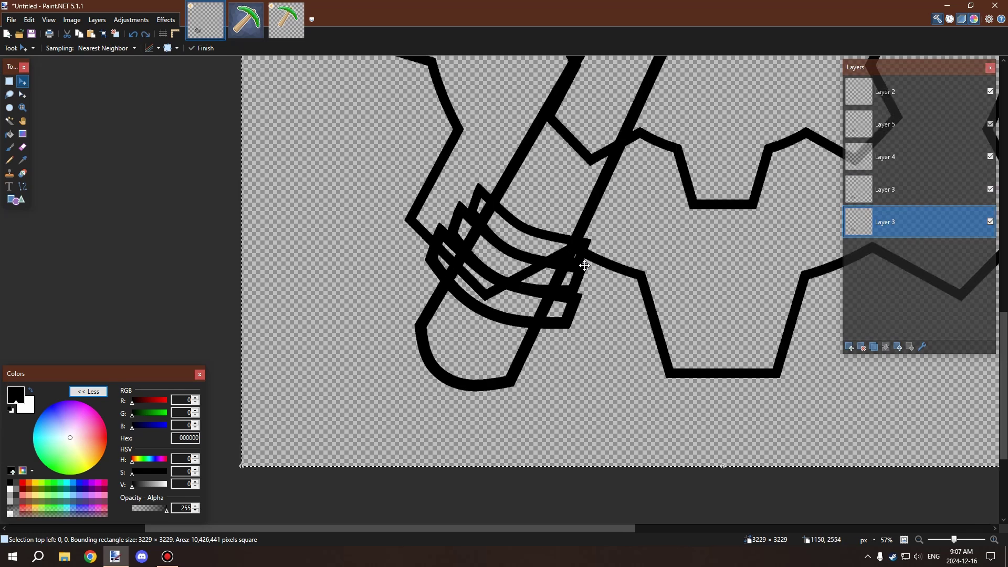
left_click(884, 93)
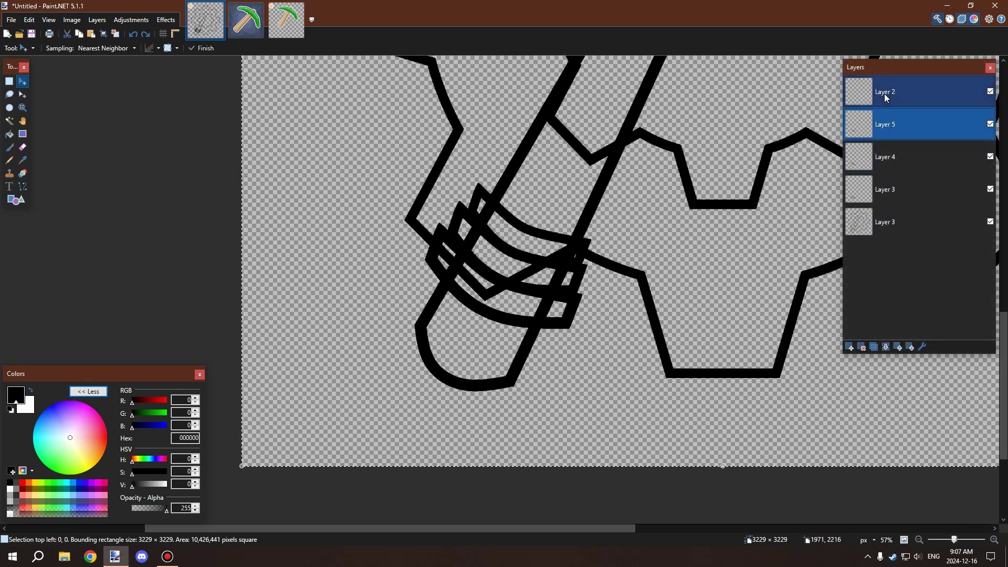
left_click(889, 126)
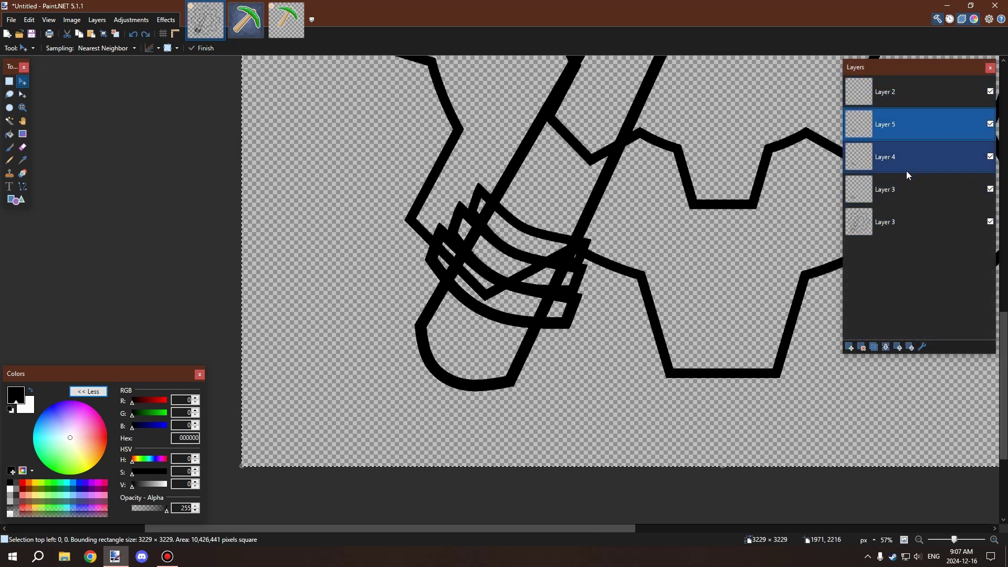
left_click_drag(527, 224, 543, 197)
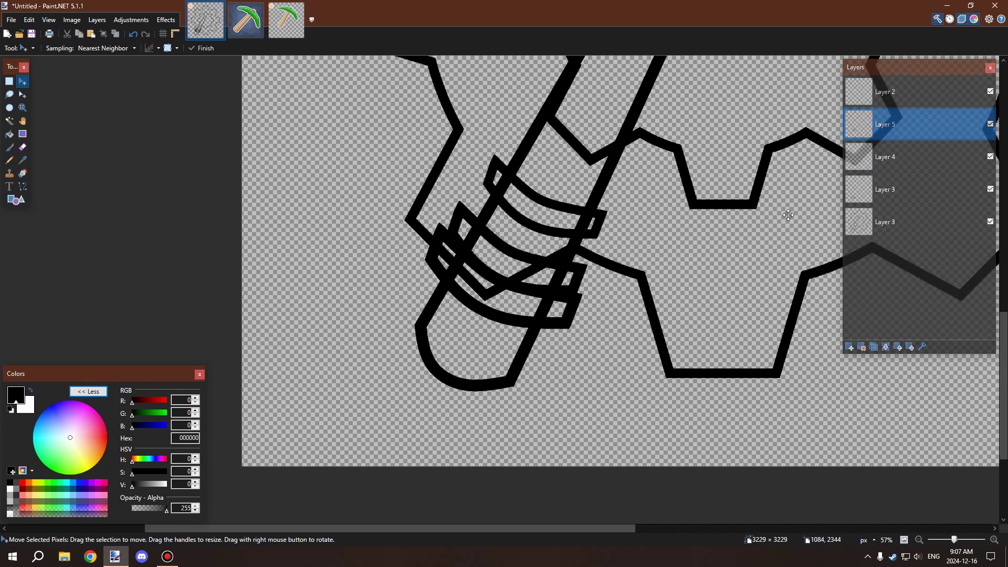
Move the bands on Layer 4 and the upper Layer 3 up the handle so they stack closely below the topmost band
left_click(857, 152)
left_click_drag(517, 248, 512, 225)
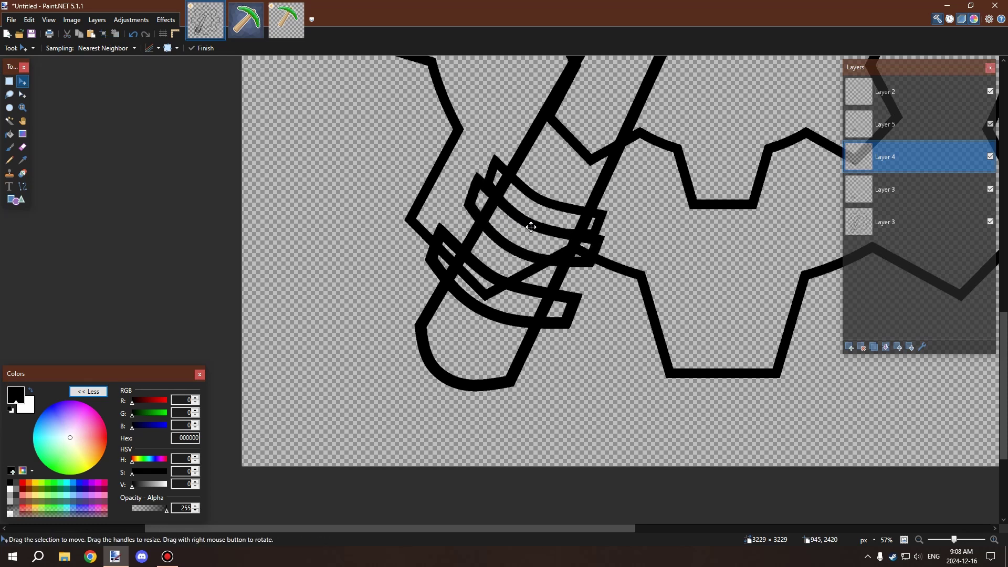
left_click(883, 196)
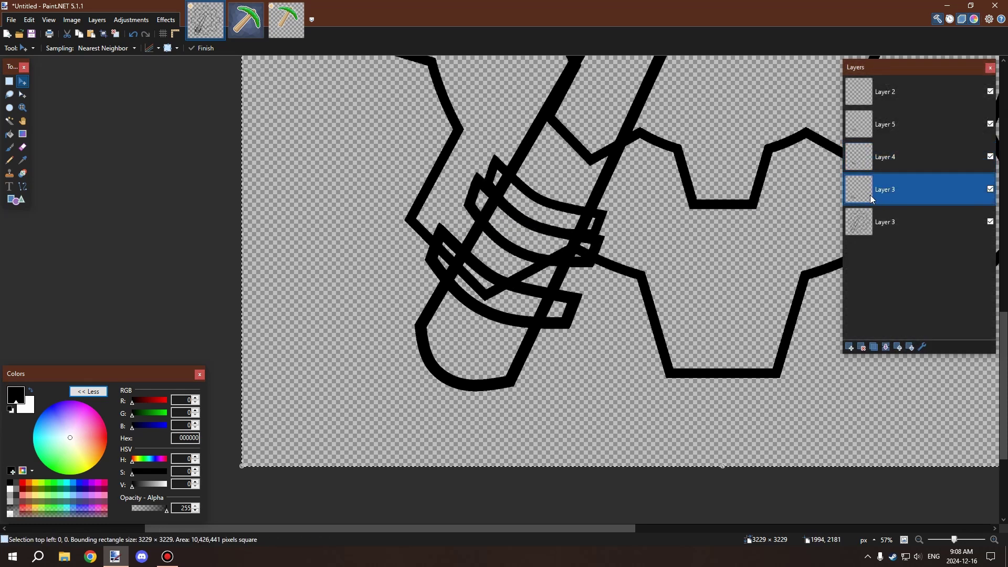
left_click_drag(491, 303, 508, 282)
Reorder Layer 2 beneath the three band layers and place a copy of the lowest band on it as a fourth band
key("ctrl+a")
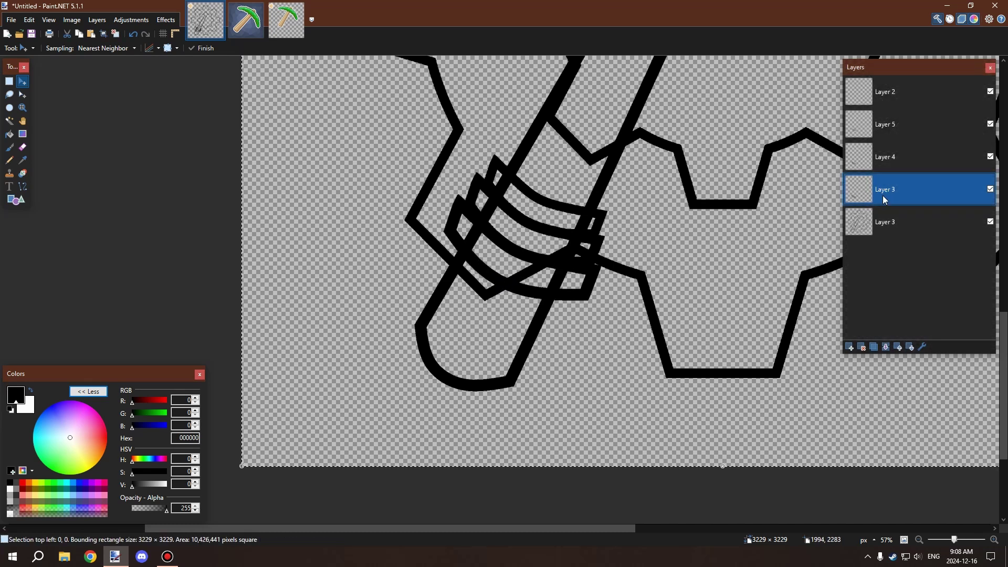
left_click_drag(877, 99, 883, 196)
left_click_drag(523, 268, 506, 299)
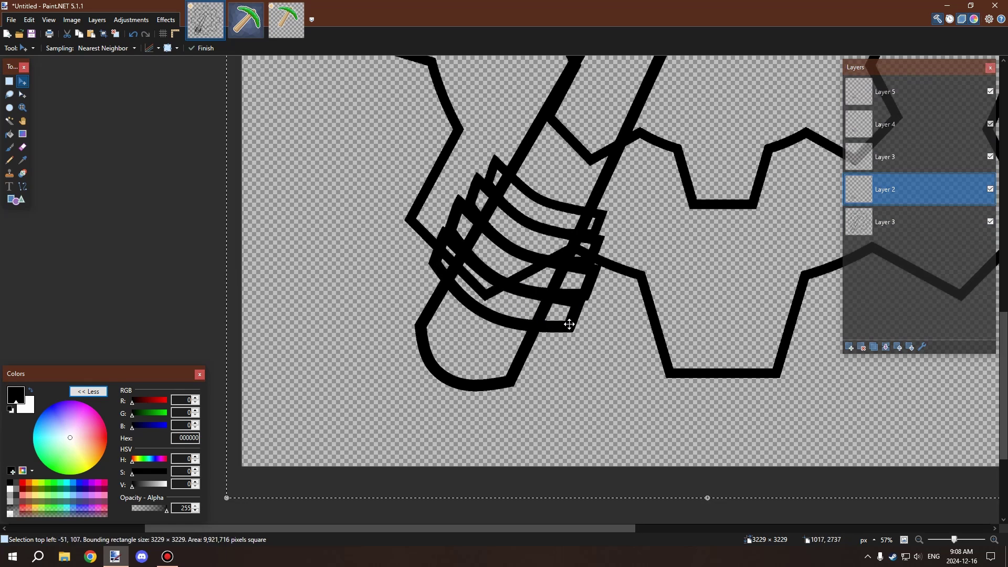
Scale the Layer 2 selection down to about 3009 × 3007 px and realign the fourth band under the third
left_click_drag(712, 500, 706, 459)
left_click_drag(565, 267, 558, 274)
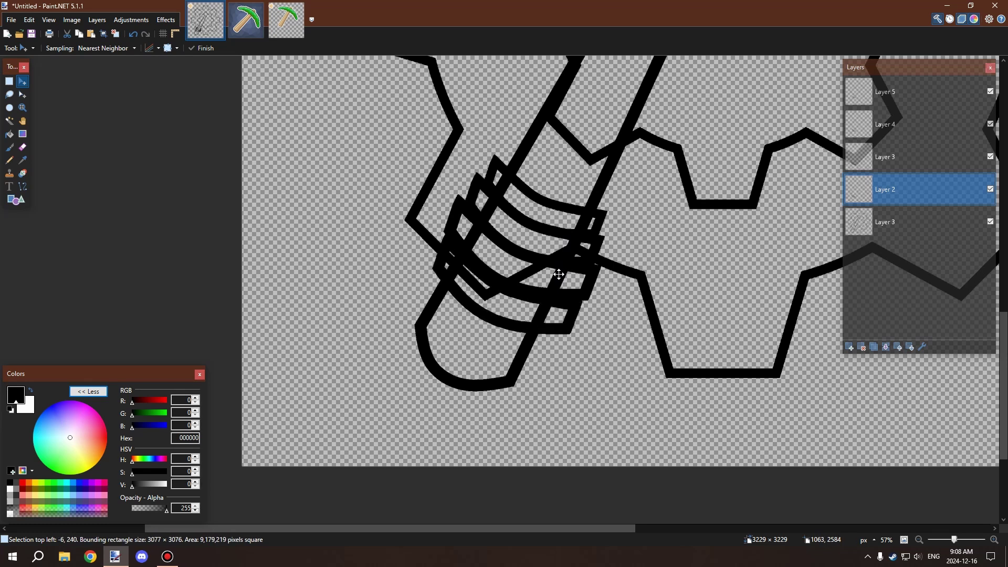
left_click_drag(701, 492, 613, 335)
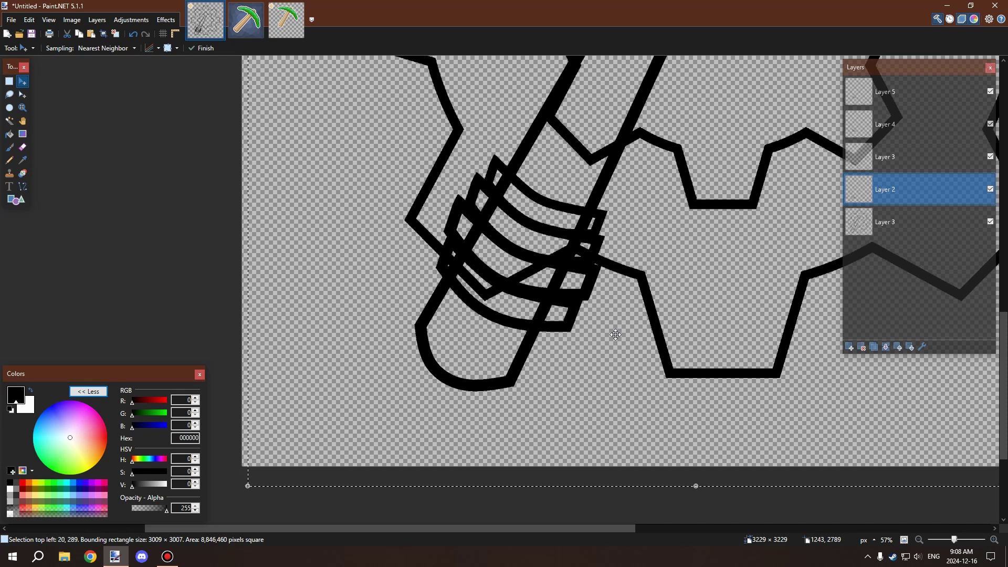
Toggle the bottom outline layer off and on to examine the four stacked bands alone and against the handle
left_click(987, 224)
double_click(988, 224)
key("Escape")
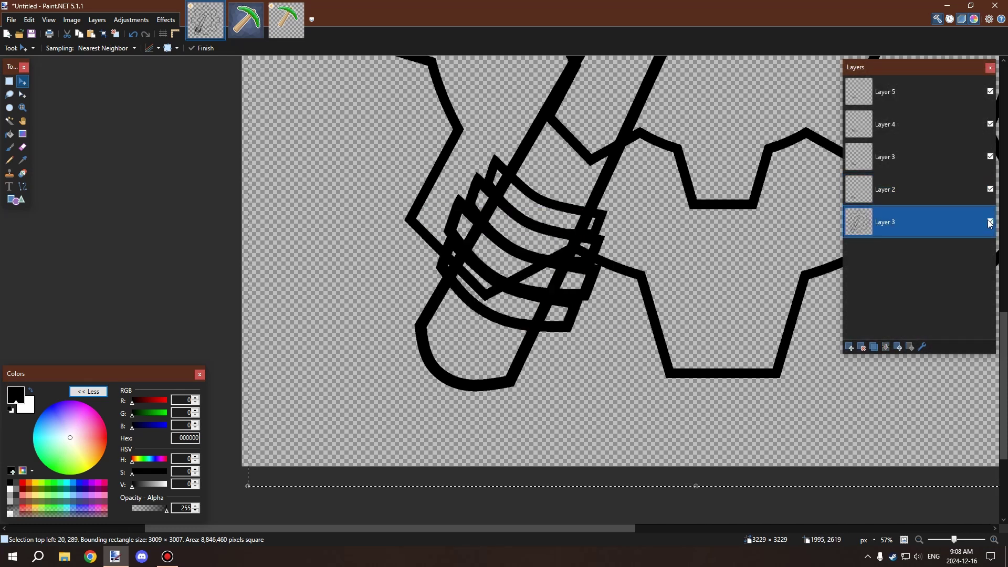
left_click(989, 222)
scroll(549, 207, "up", 4)
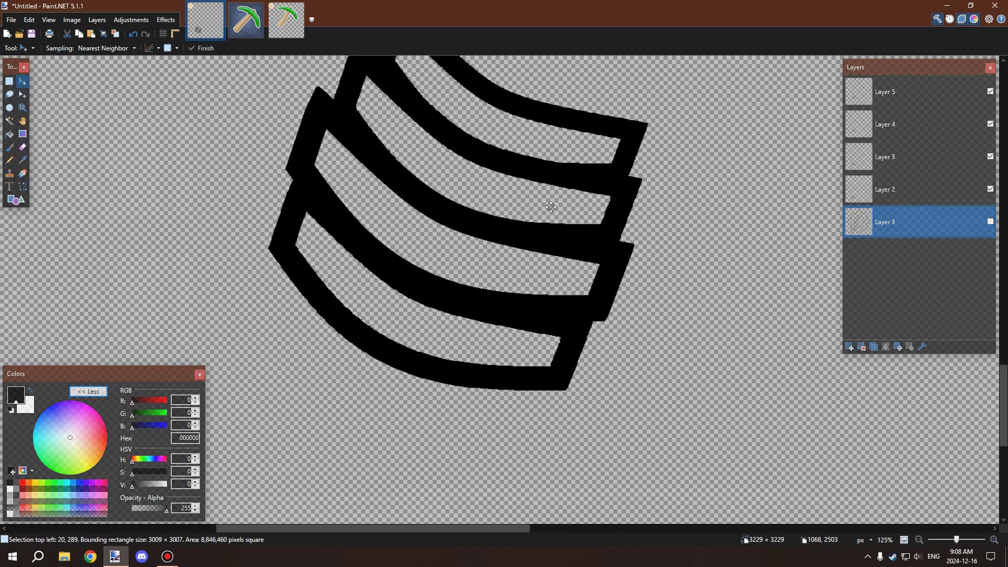
scroll(574, 246, "down", 4)
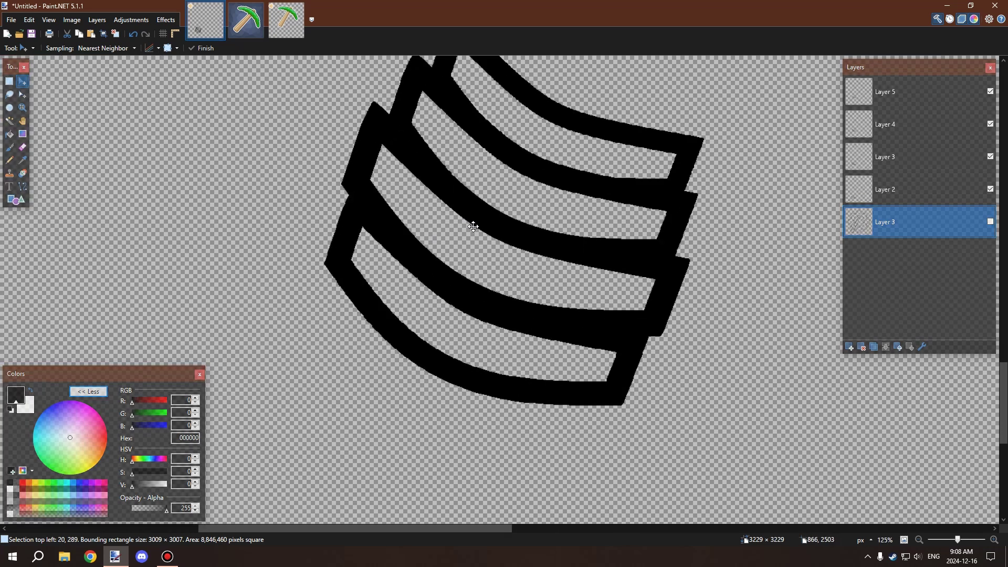
scroll(508, 179, "up", 2)
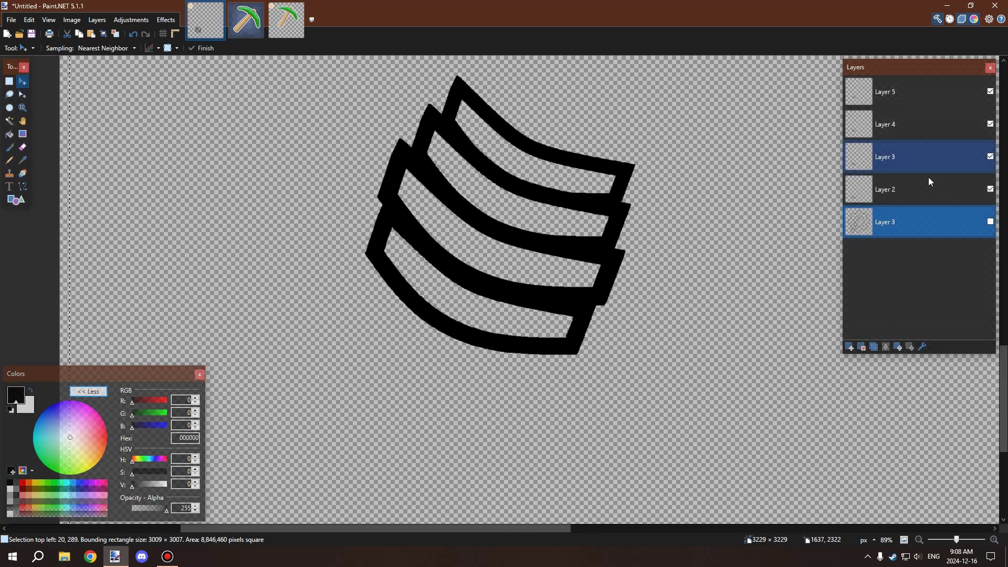
left_click(989, 224)
scroll(522, 179, "down", 2)
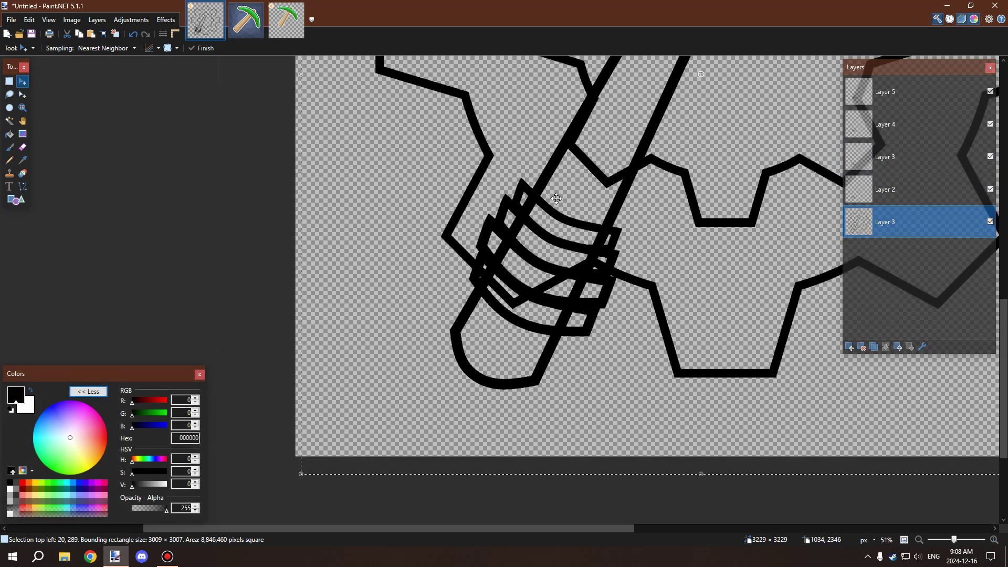
scroll(522, 179, "up", 5)
scroll(525, 168, "up", 3)
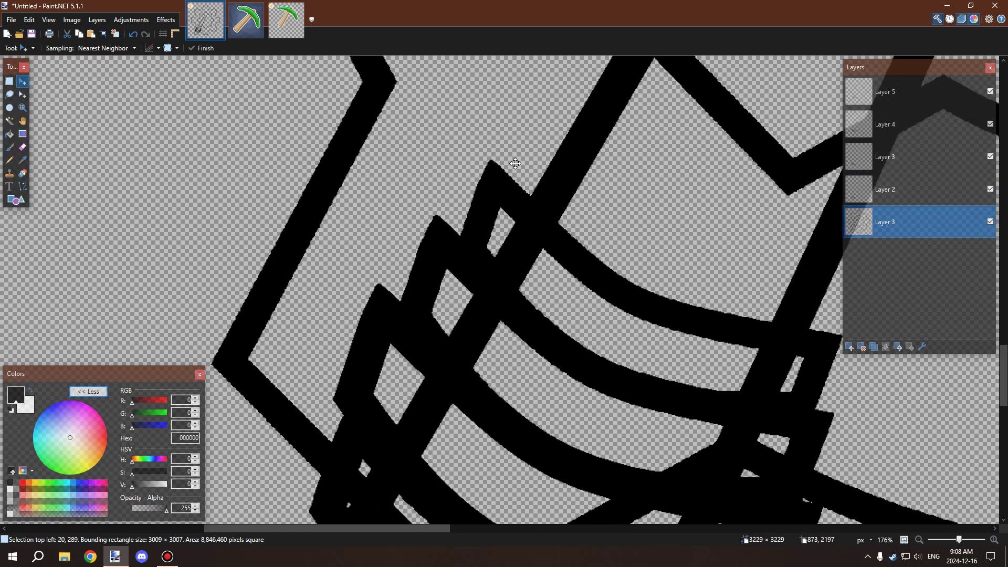
Examine how the four stacked bands overlap the handle outline
left_click(21, 201)
scroll(517, 208, "down", 2)
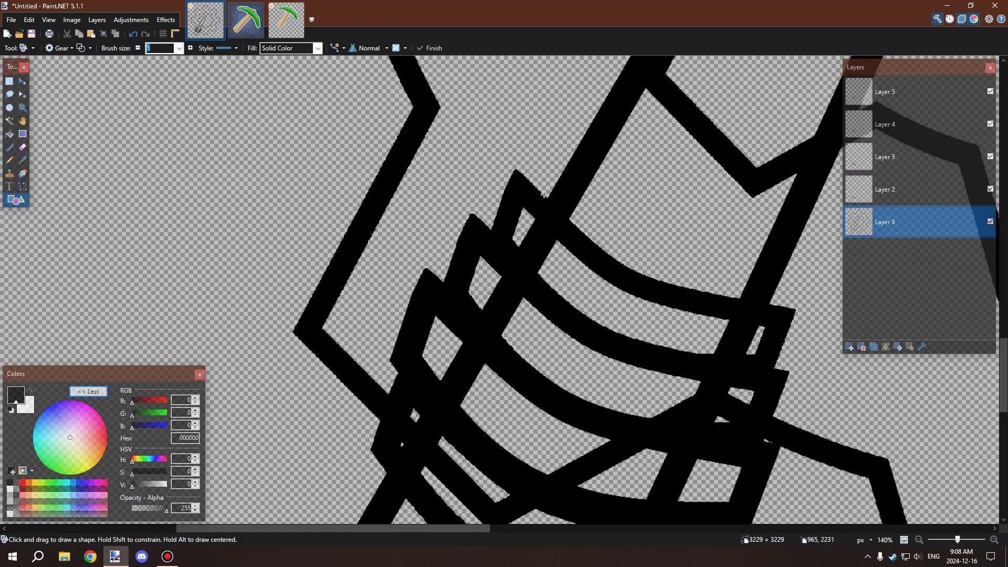
scroll(530, 283, "down", 2)
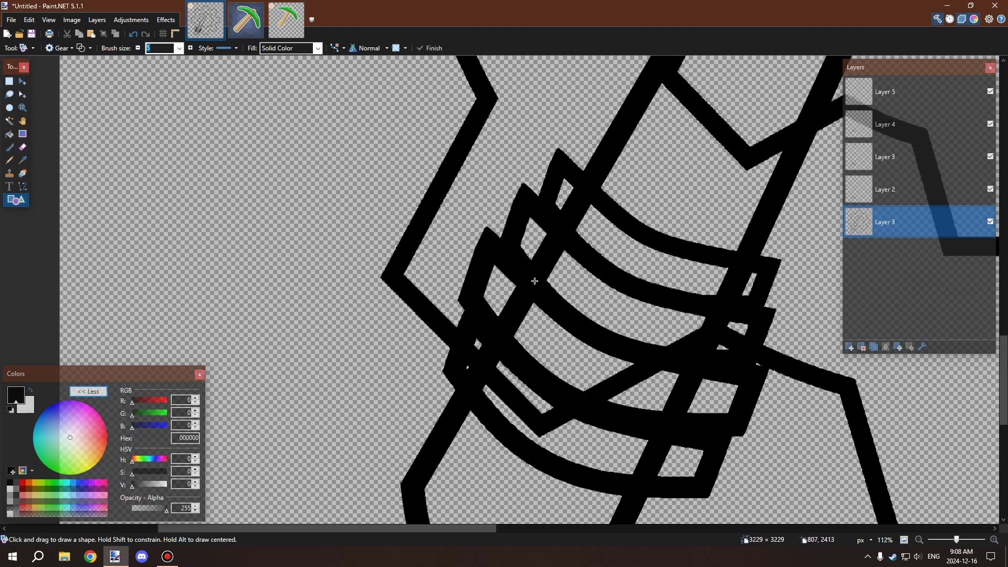
scroll(538, 272, "down", 3)
scroll(567, 283, "up", 2)
scroll(599, 294, "down", 2)
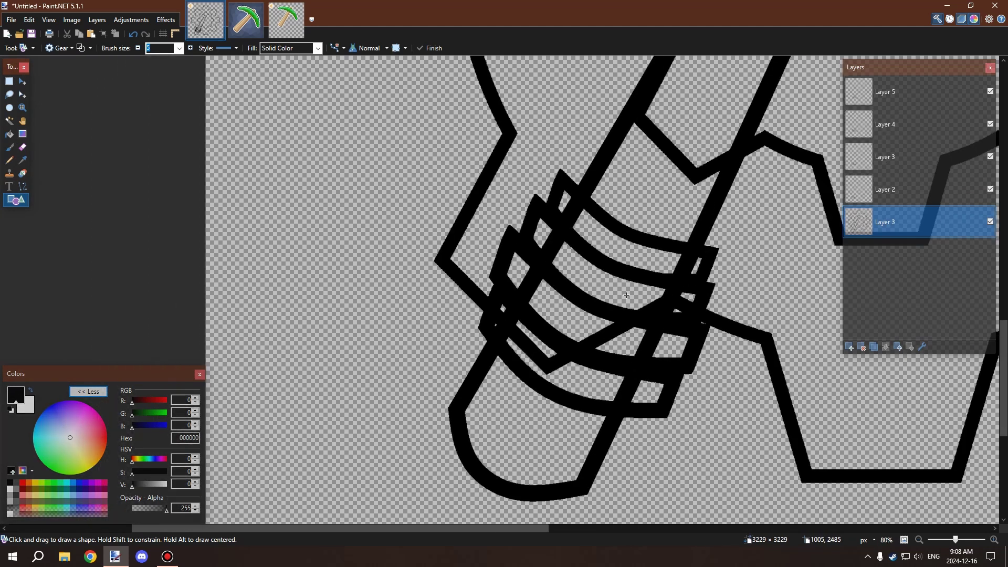
scroll(623, 300, "down", 1)
scroll(623, 300, "up", 2)
Hide the bottom outline layer and make Layer 2 active for work with the Eraser
left_click(990, 221)
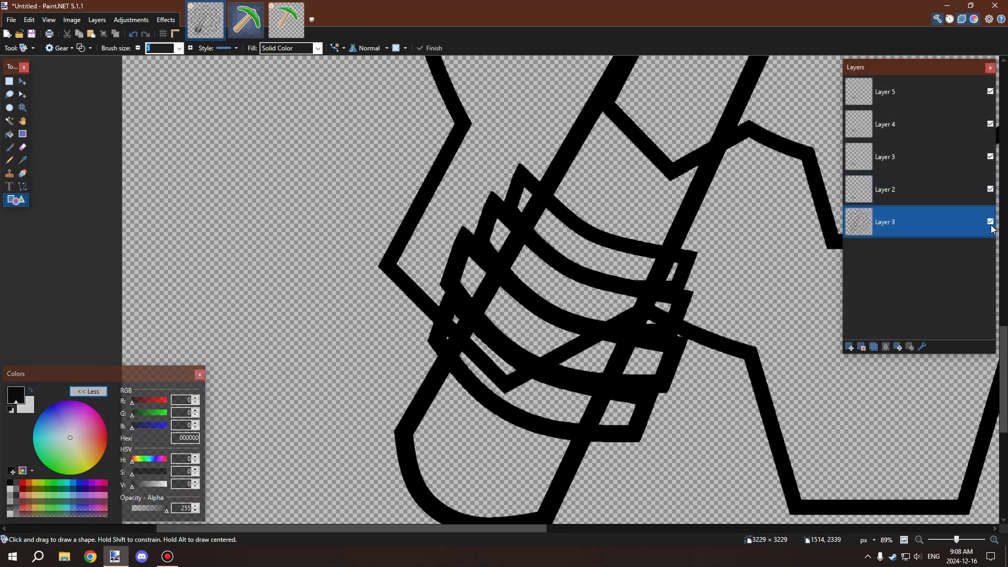
scroll(470, 252, "up", 6)
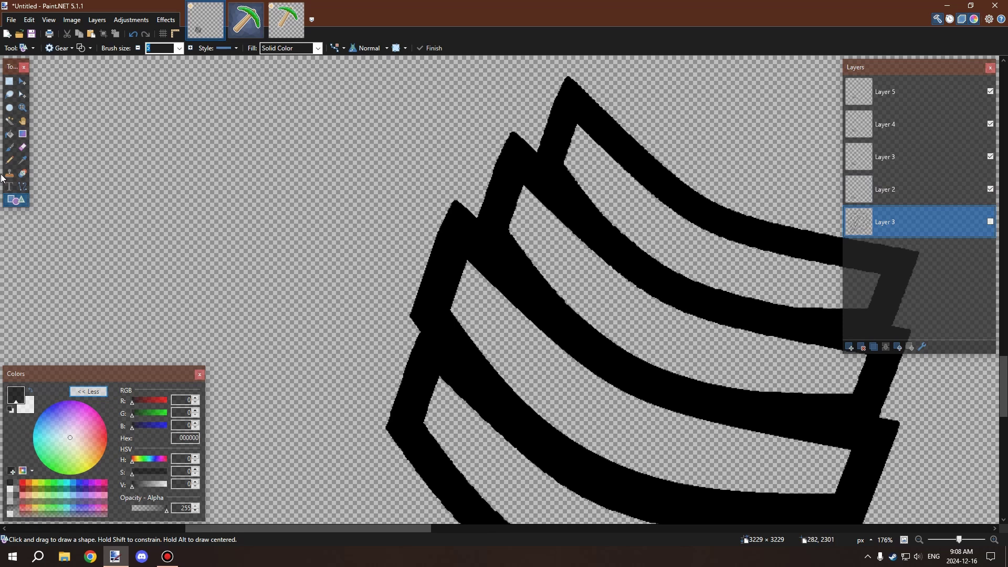
key("e")
scroll(499, 162, "up", 3)
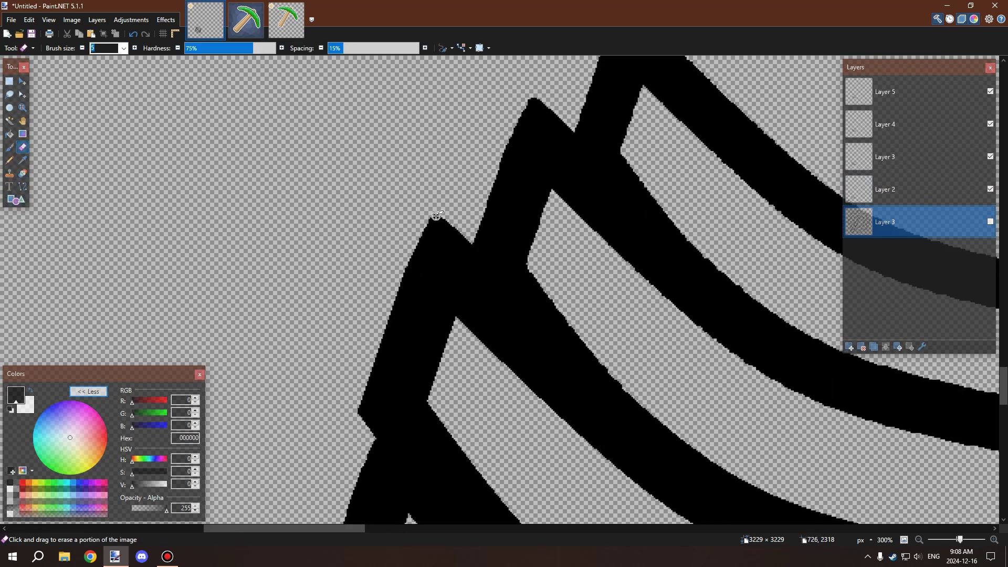
left_click(921, 188)
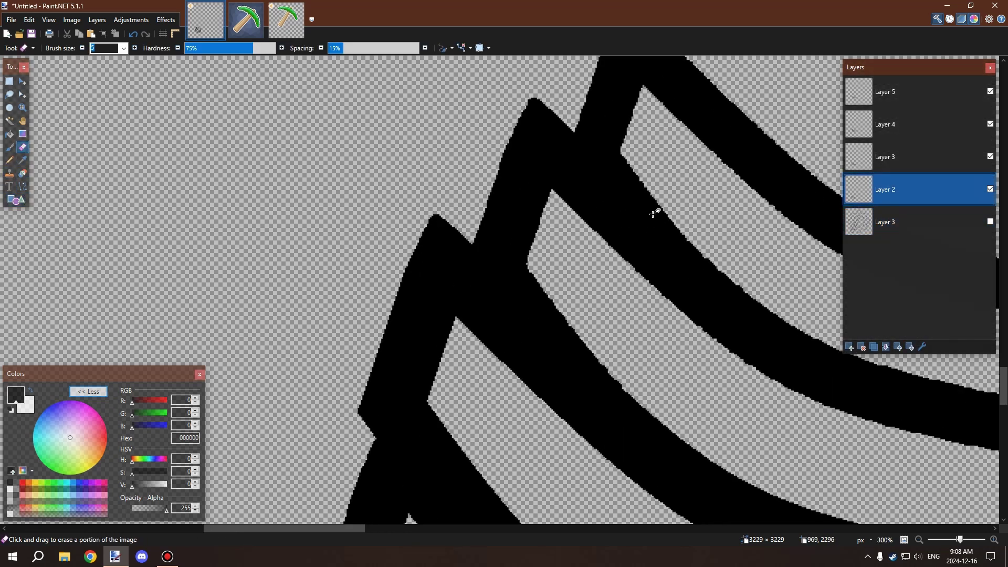
key("ctrl+z")
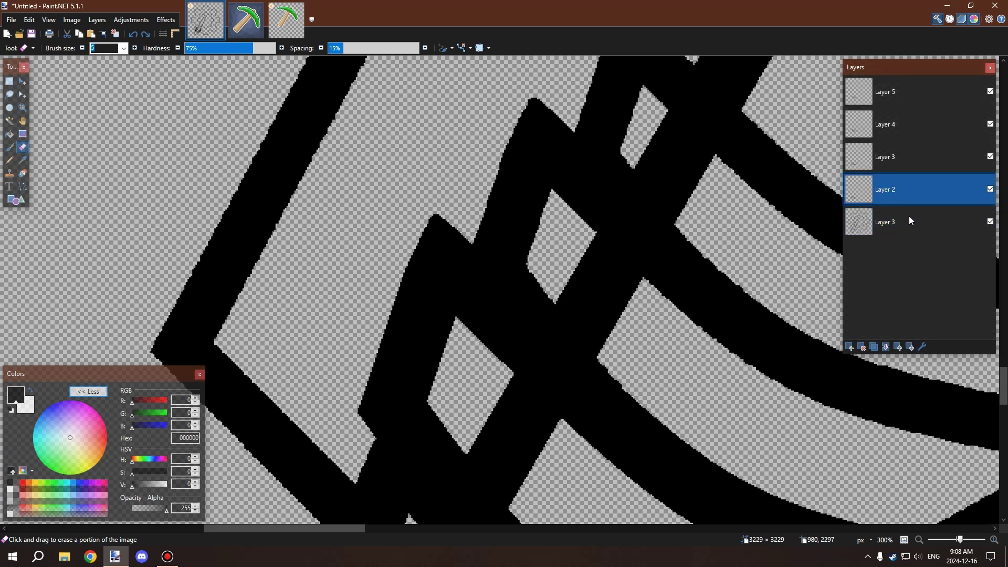
left_click(990, 221)
Erase the sharp outer point at the lower left corner of the lowest band on Layer 2 to round it
scroll(493, 210, "up", 3)
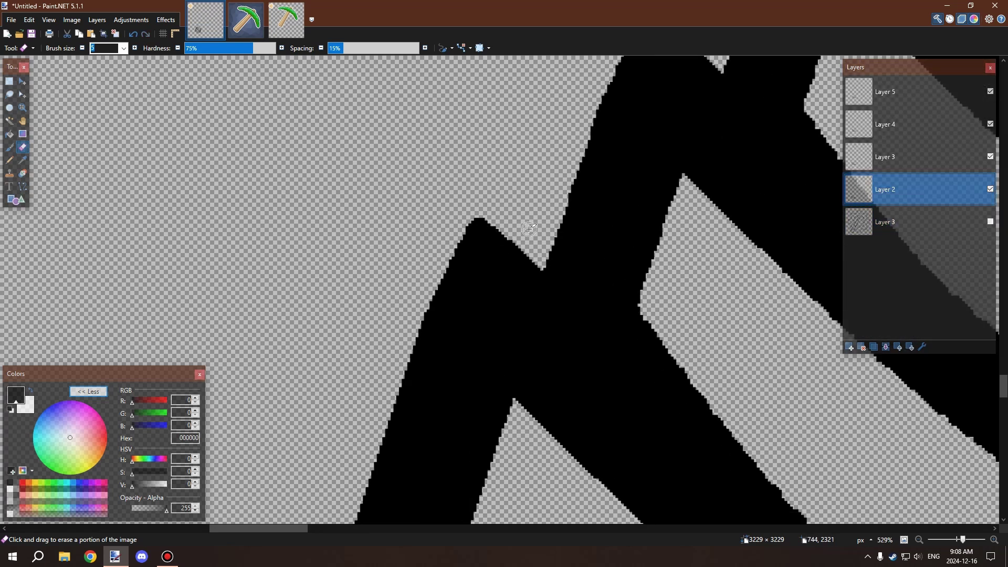
scroll(385, 349, "down", 4)
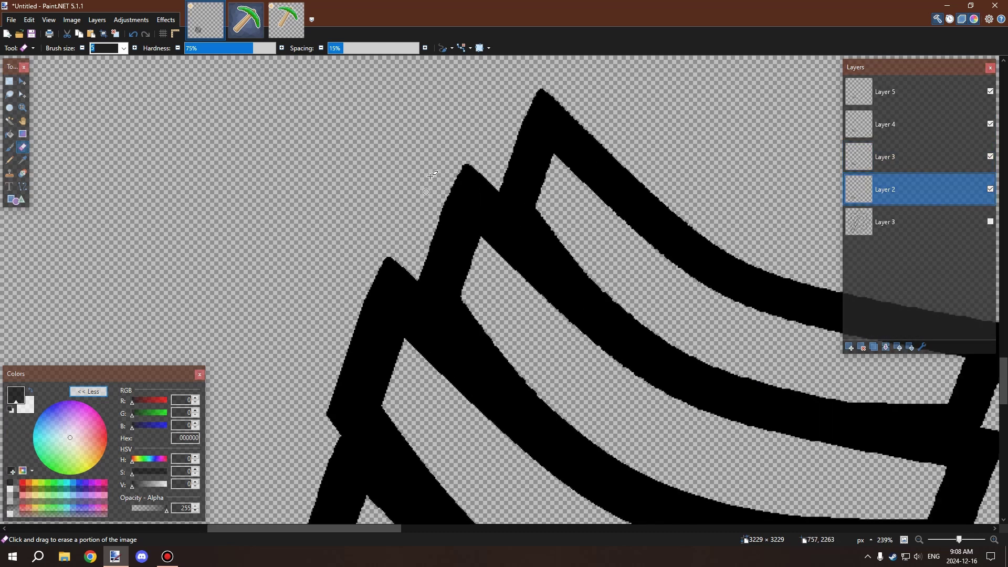
scroll(386, 349, "up", 2)
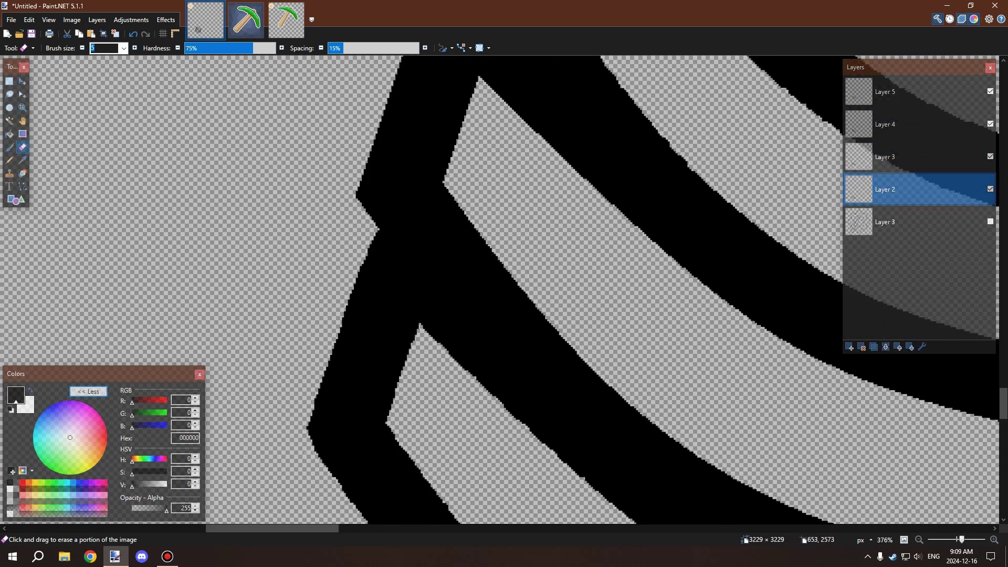
scroll(318, 387, "up", 3)
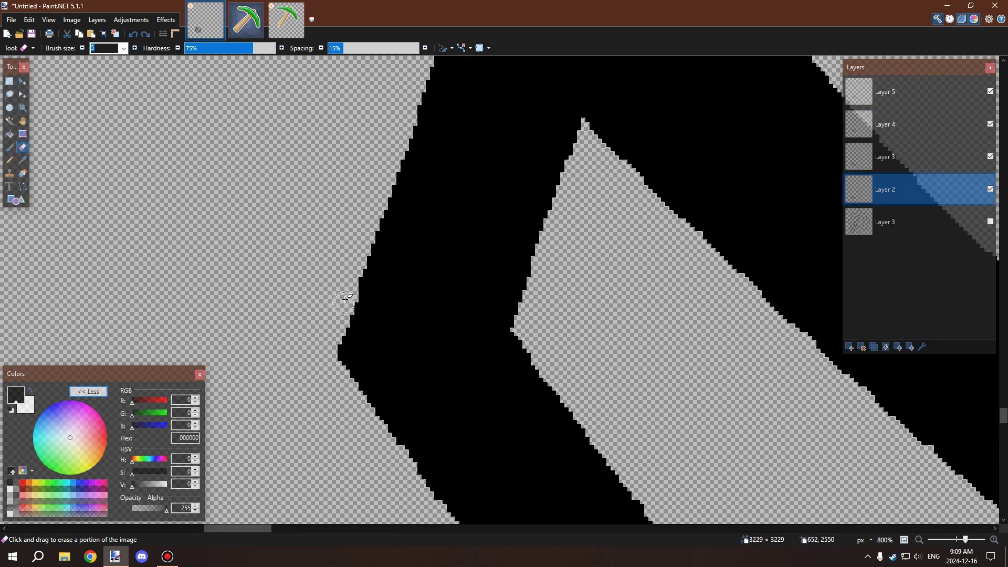
left_click_drag(342, 338, 354, 383)
scroll(376, 435, "down", 5)
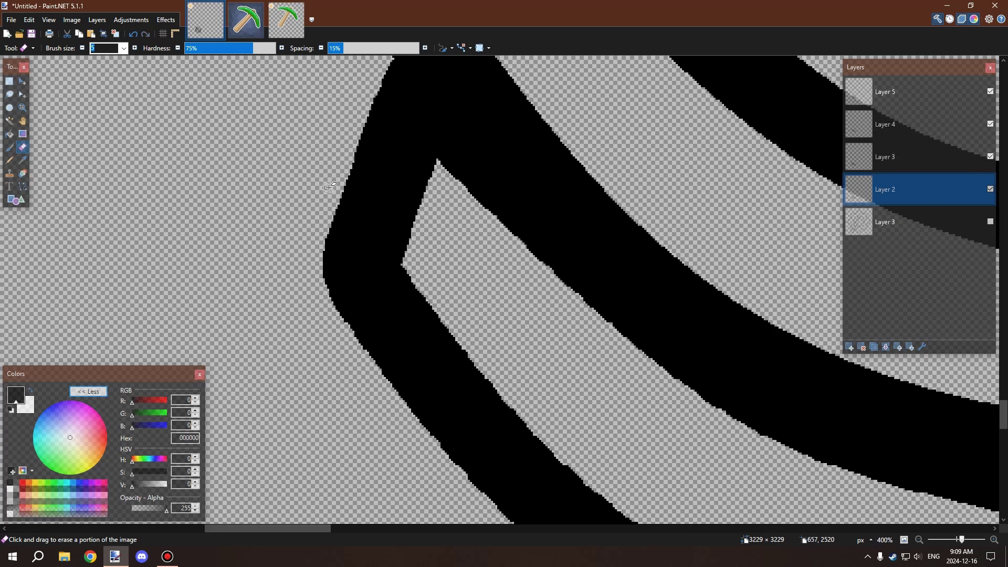
Round the lower right outer corner of the lowest band on Layer 2 with the Eraser
scroll(533, 208, "up", 5)
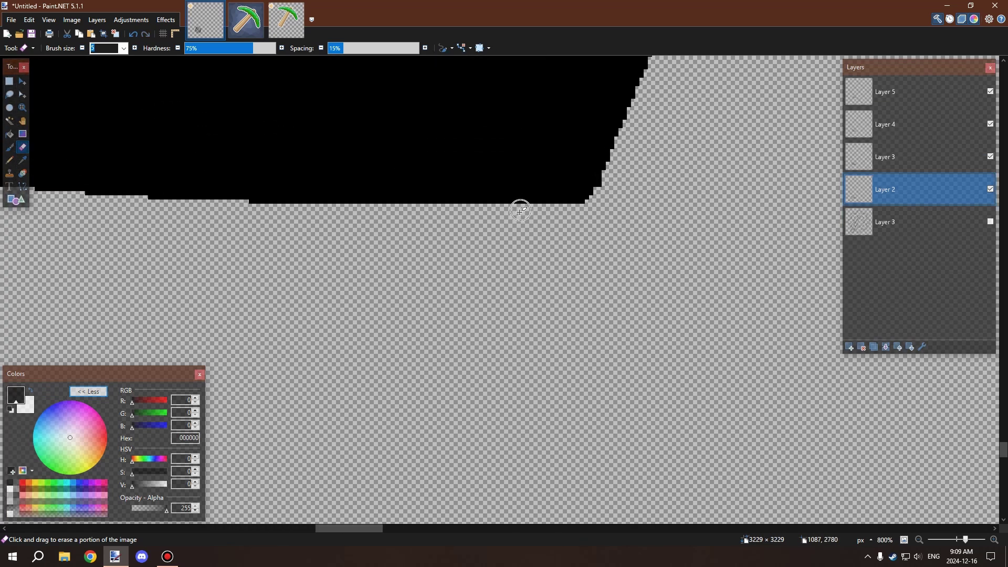
left_click_drag(515, 209, 616, 183)
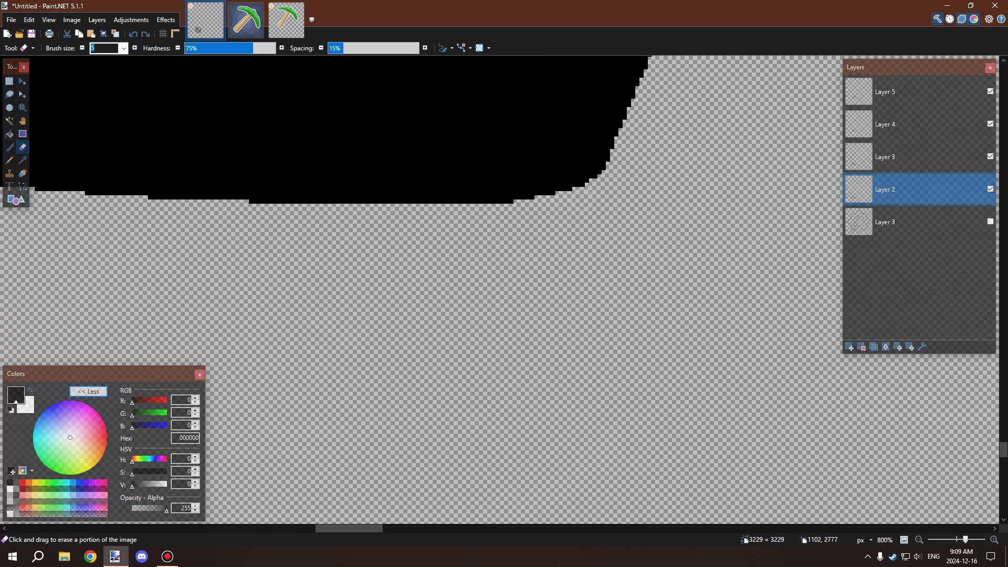
scroll(577, 194, "up", 1)
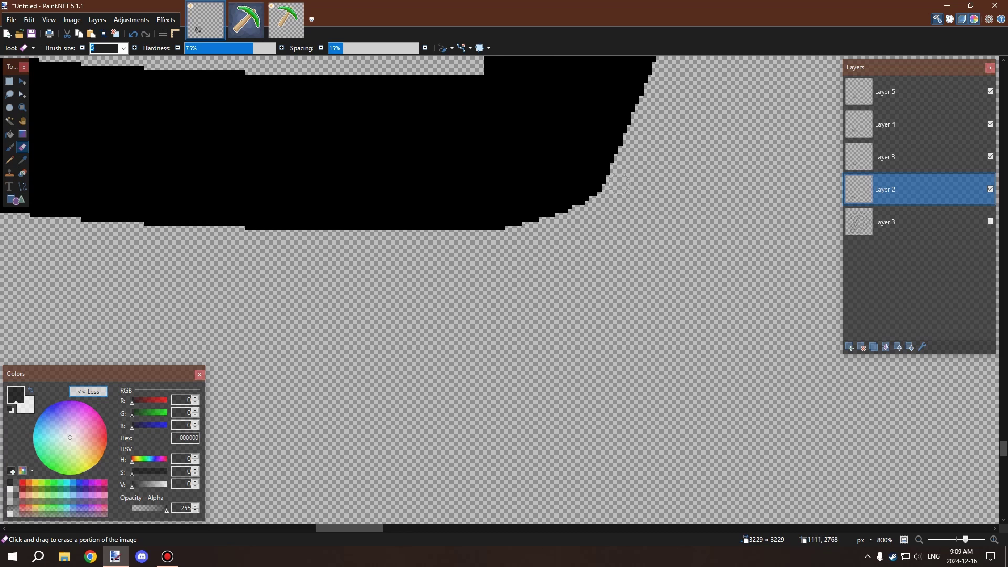
scroll(533, 233, "down", 4)
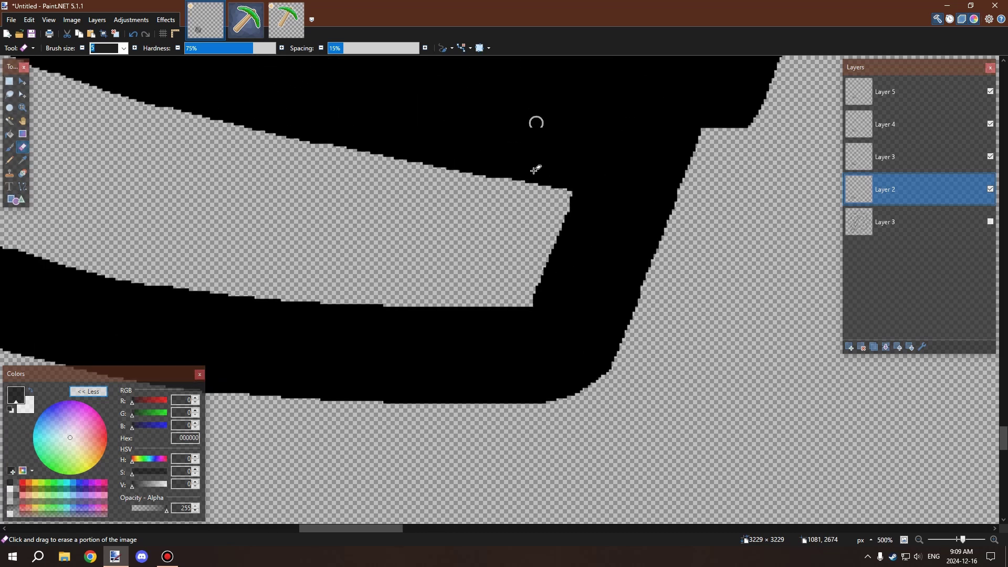
scroll(452, 222, "up", 1)
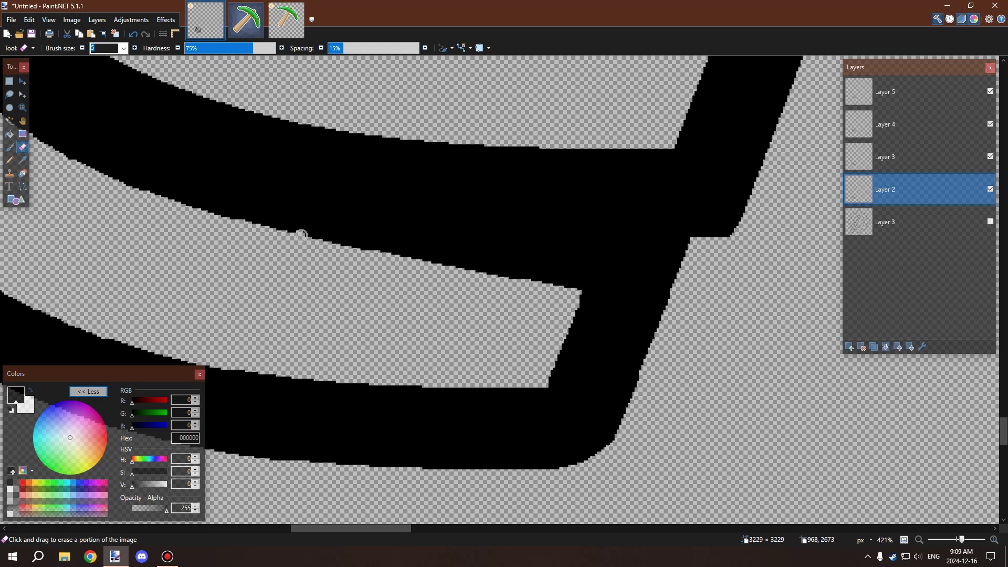
left_click_drag(301, 235, 510, 263)
key("ctrl+z")
Erase into the lowest band's upper right inner corner and along its upper inner edge to thin the outline there
scroll(572, 293, "up", 3)
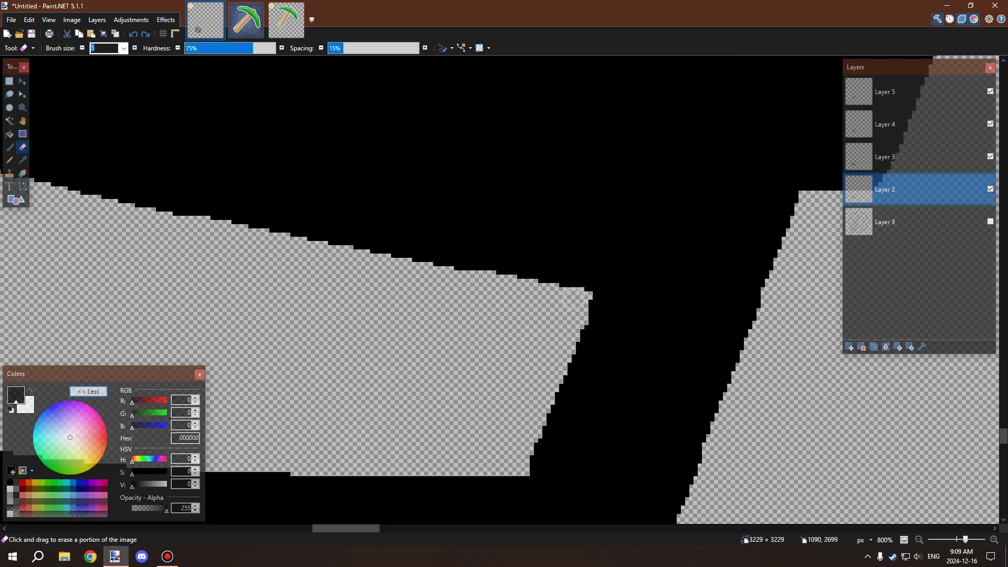
mouse_move(573, 298)
left_mouse_down()
mouse_move(610, 227)
mouse_move(414, 237)
mouse_move(184, 217)
mouse_move(389, 252)
mouse_move(564, 260)
mouse_move(549, 248)
mouse_move(408, 246)
mouse_move(545, 283)
left_mouse_up()
scroll(536, 283, "down", 3)
scroll(462, 271, "up", 4)
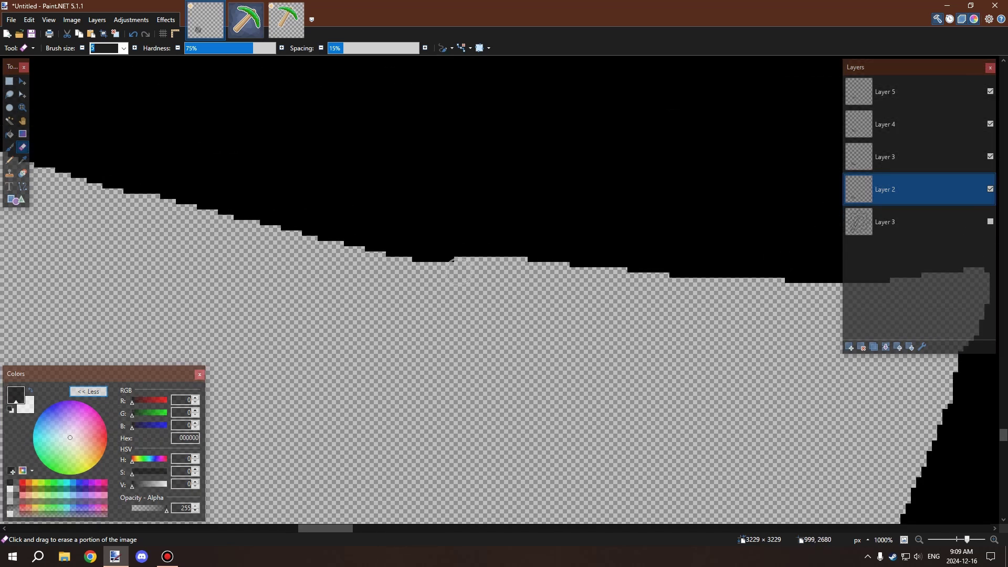
left_click_drag(458, 270, 380, 264)
scroll(588, 273, "down", 3)
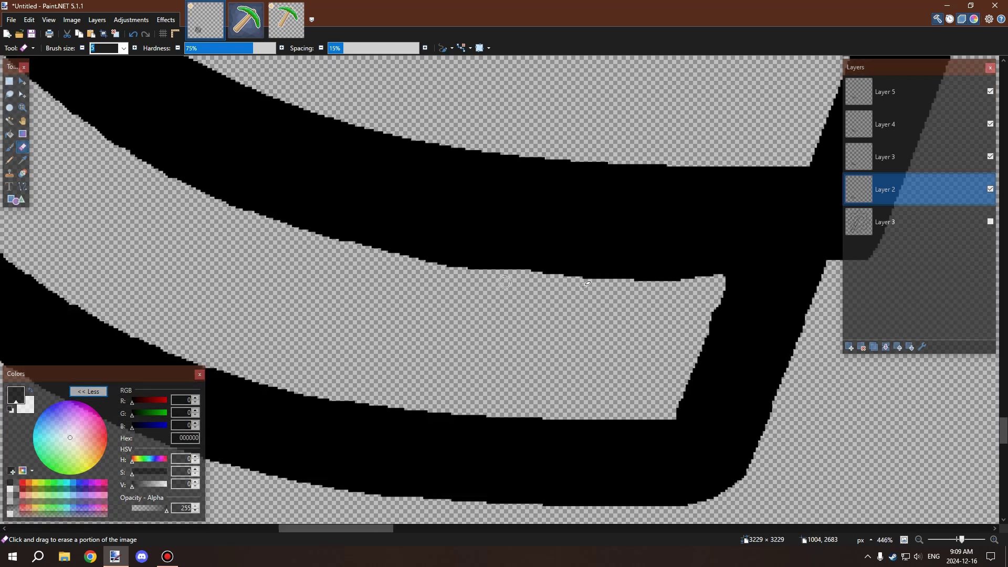
Smooth the erased upper inner edge of the lowest band up to its right corner and even out the adjoining short side
scroll(439, 285, "up", 3)
mouse_move(422, 257)
left_mouse_down()
mouse_move(604, 273)
mouse_move(796, 257)
left_mouse_up()
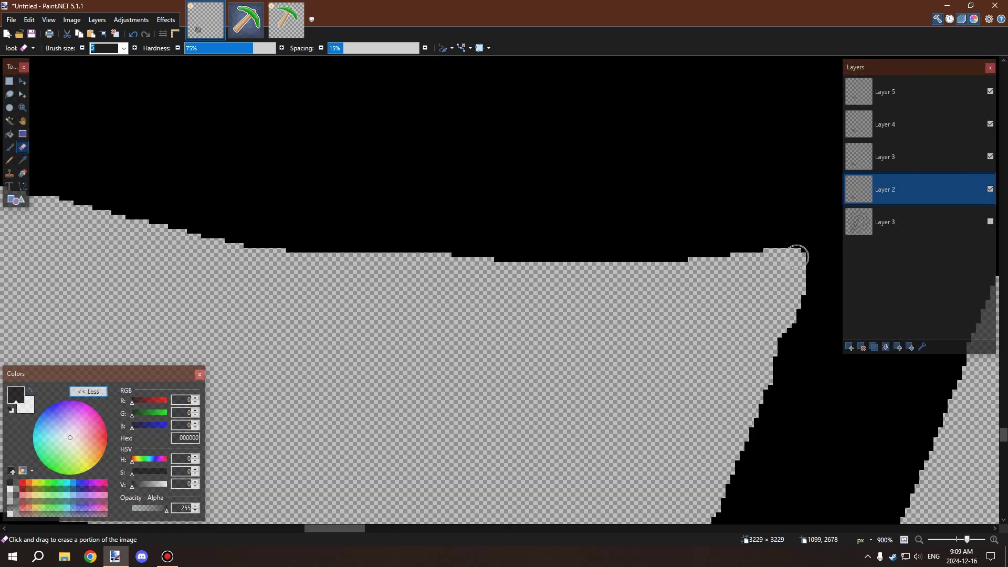
mouse_move(771, 311)
left_mouse_down()
mouse_move(781, 327)
mouse_move(762, 367)
left_mouse_up()
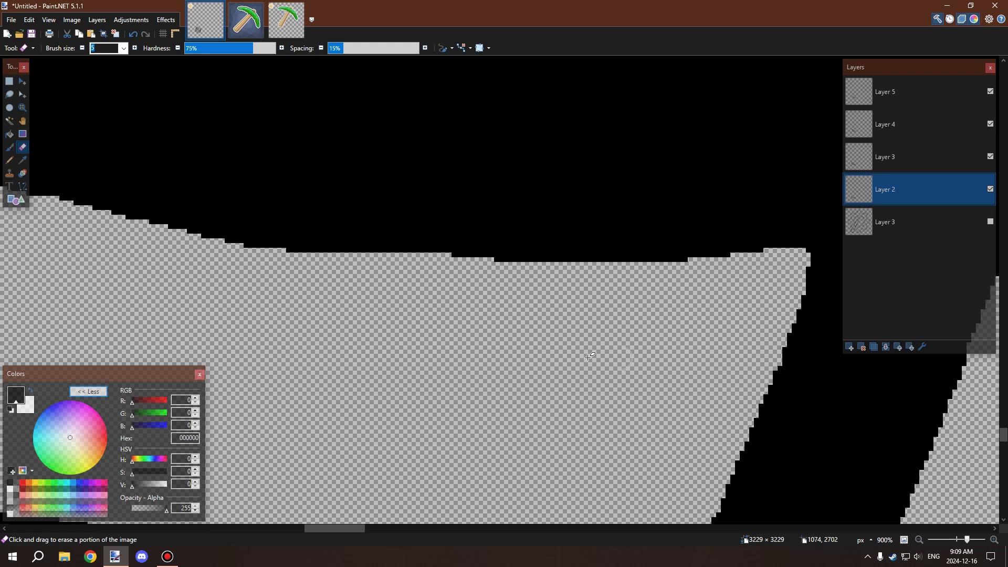
scroll(590, 357, "down", 10)
scroll(621, 310, "up", 3)
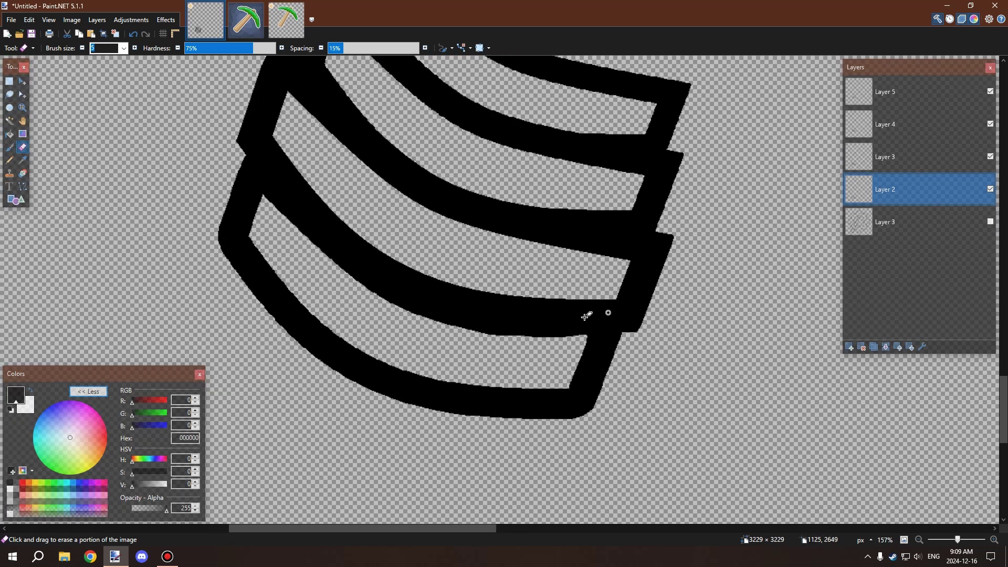
Erase the remaining bump farther left on the lowest band's upper inner edge to smooth its curve
scroll(586, 315, "up", 5)
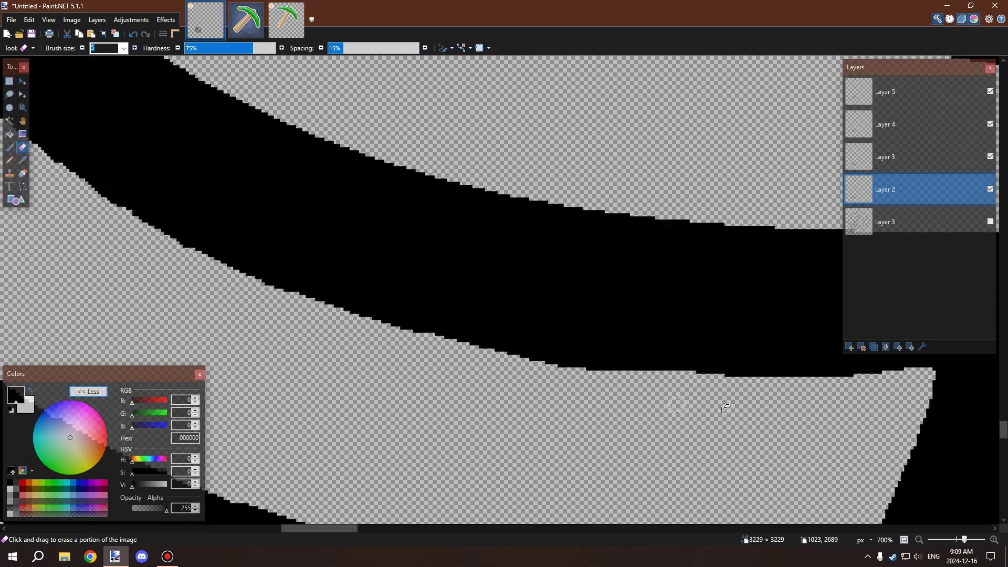
scroll(724, 408, "up", 3)
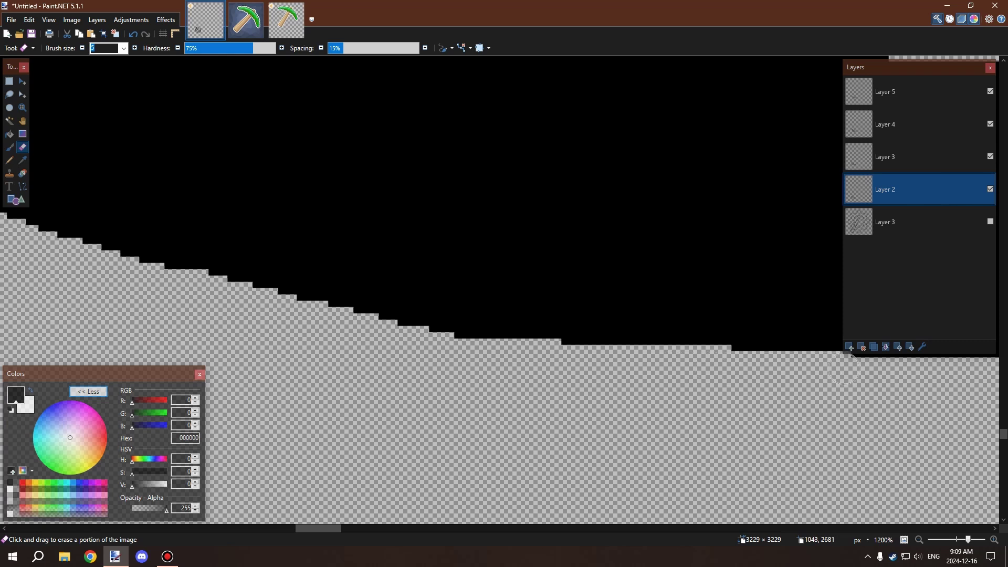
scroll(624, 367, "down", 2)
scroll(578, 349, "down", 3)
scroll(609, 362, "up", 3)
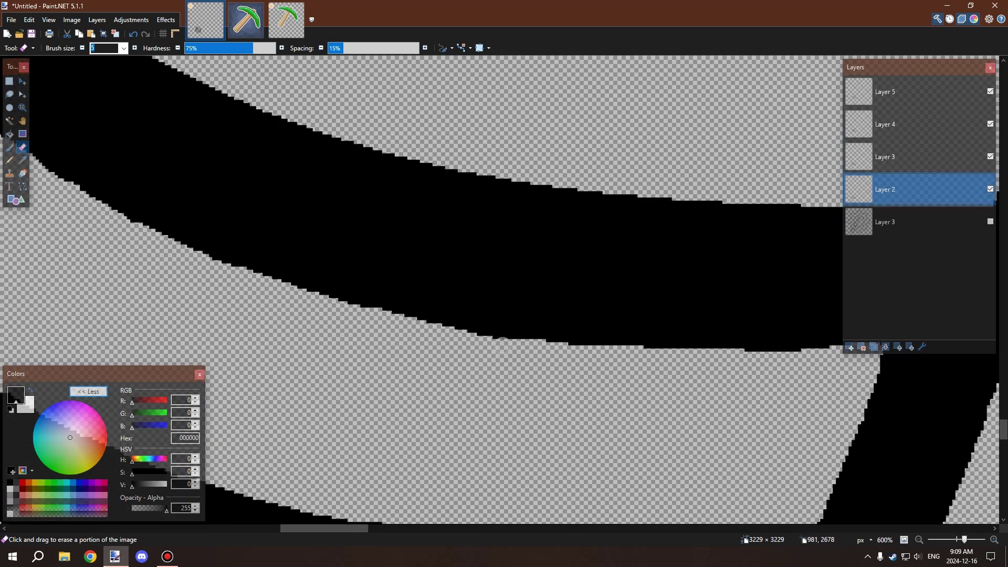
left_click_drag(470, 335, 561, 352)
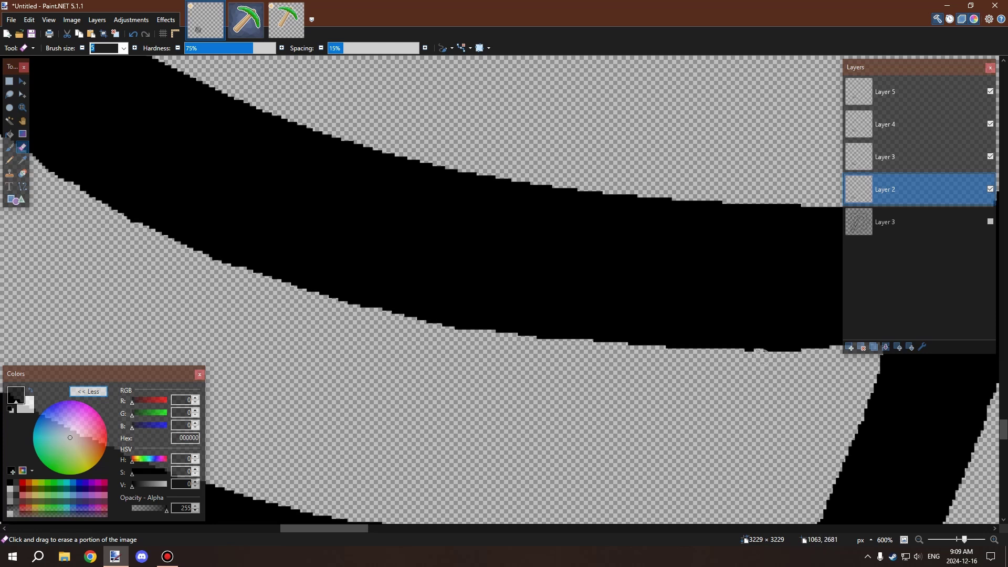
scroll(762, 356, "down", 4)
scroll(609, 367, "up", 5)
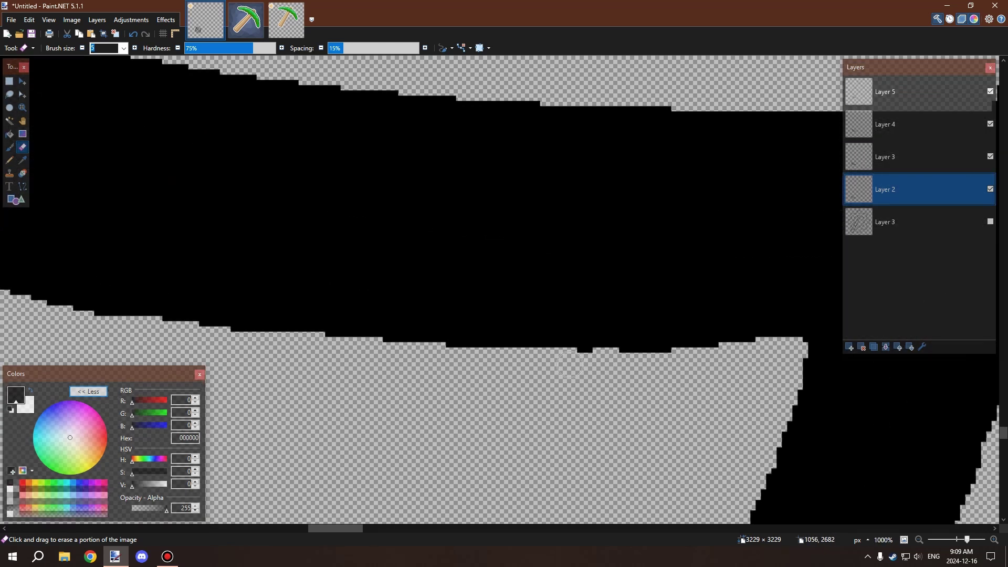
Make the upper Layer 3 active and round the lower right outer corner of the third band with the Eraser
scroll(583, 365, "down", 6)
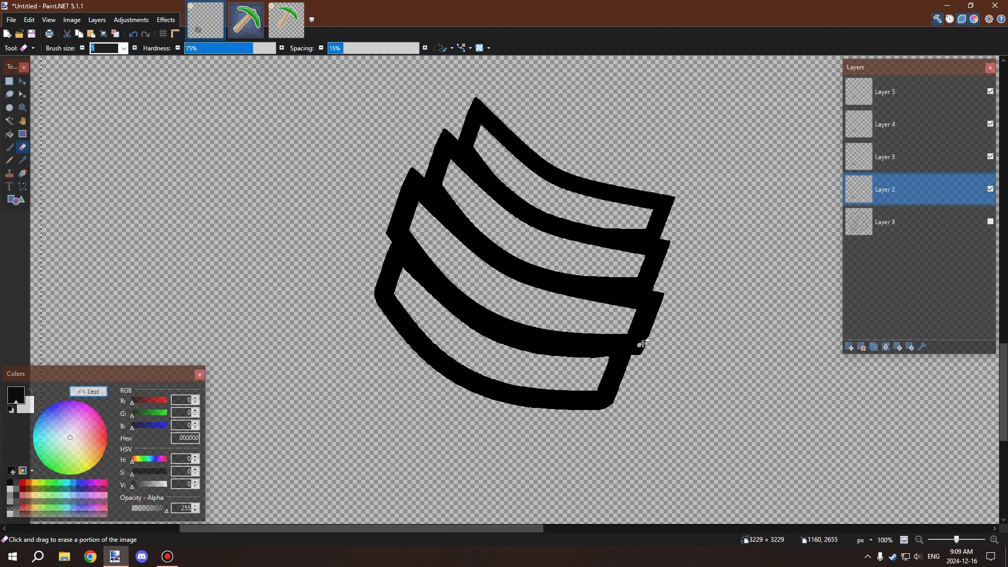
scroll(651, 362, "up", 2)
scroll(666, 383, "up", 3)
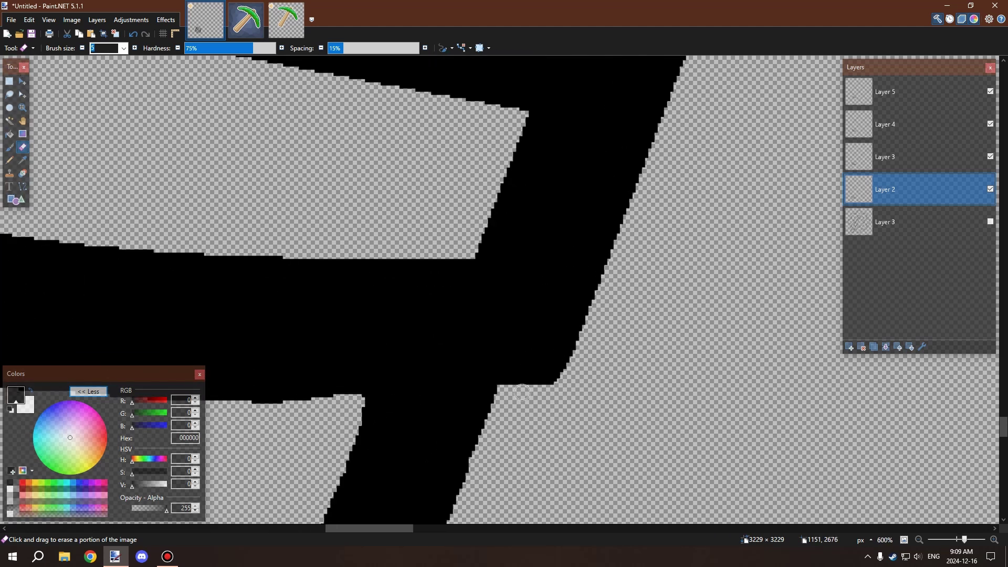
left_click(877, 164)
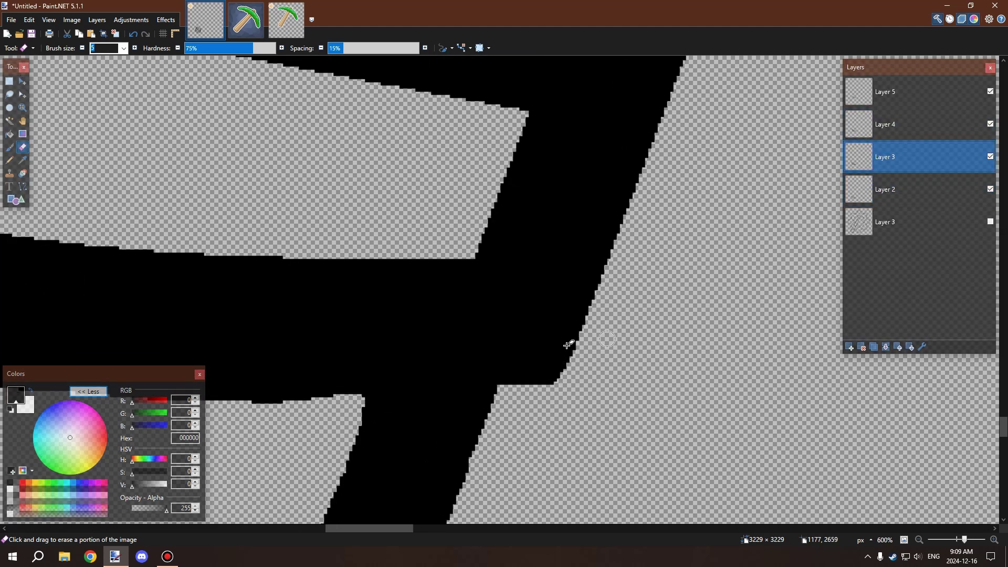
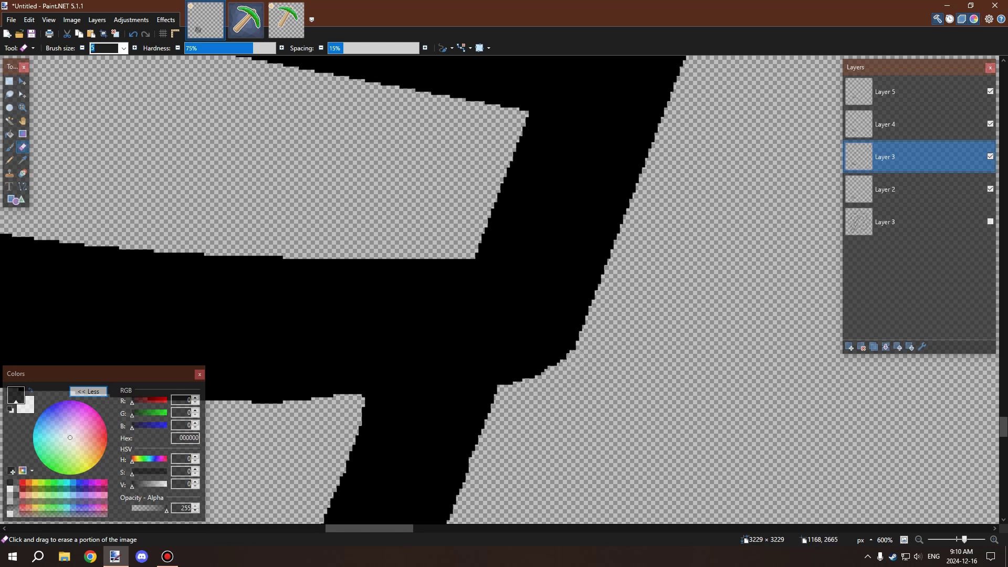
scroll(560, 376, "down", 8)
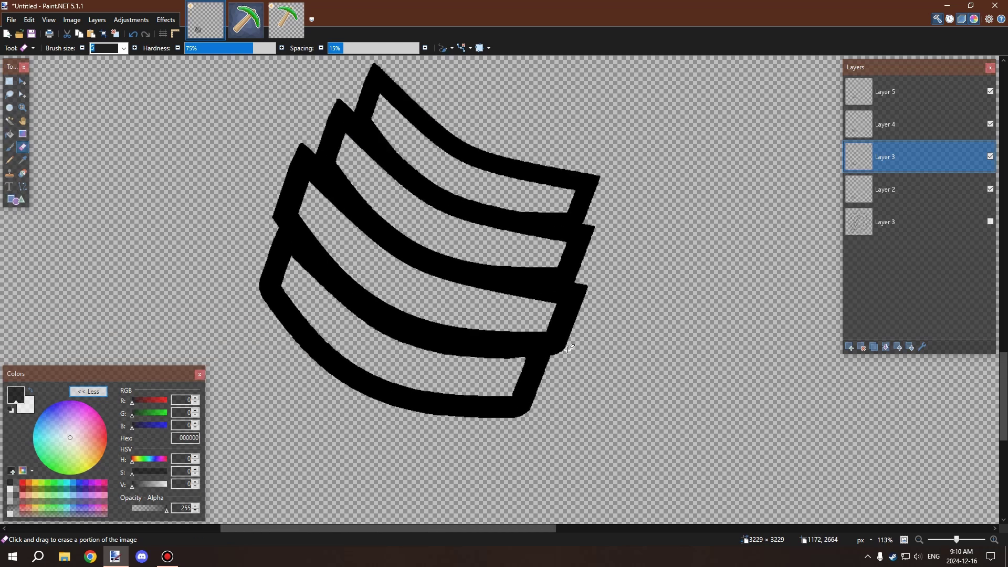
scroll(577, 342, "up", 6)
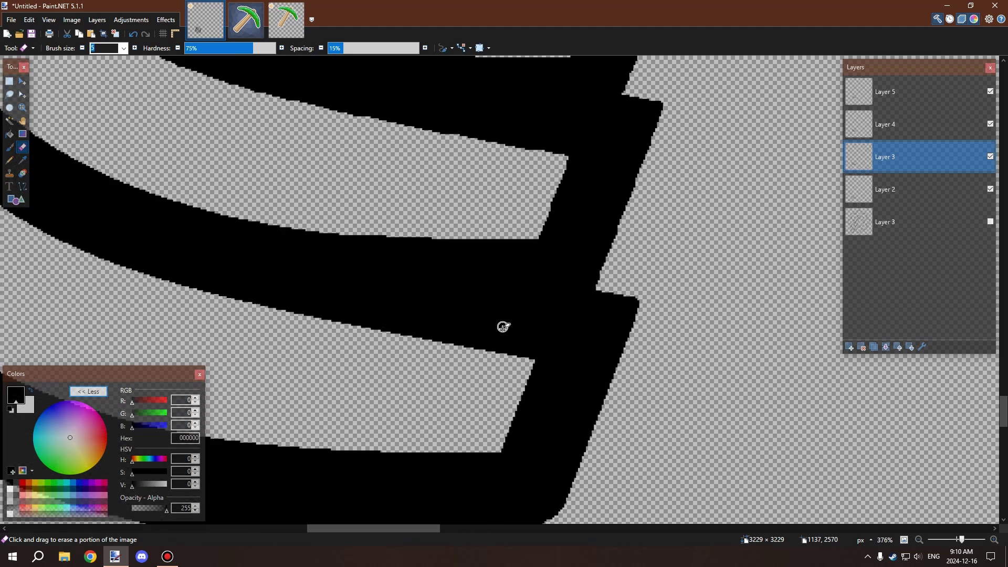
Erase into the third band's upper right inner corner and along its upper inner edge, clearing the leftover black slivers
mouse_move(529, 367)
left_mouse_down()
mouse_move(551, 326)
mouse_move(447, 337)
left_mouse_up()
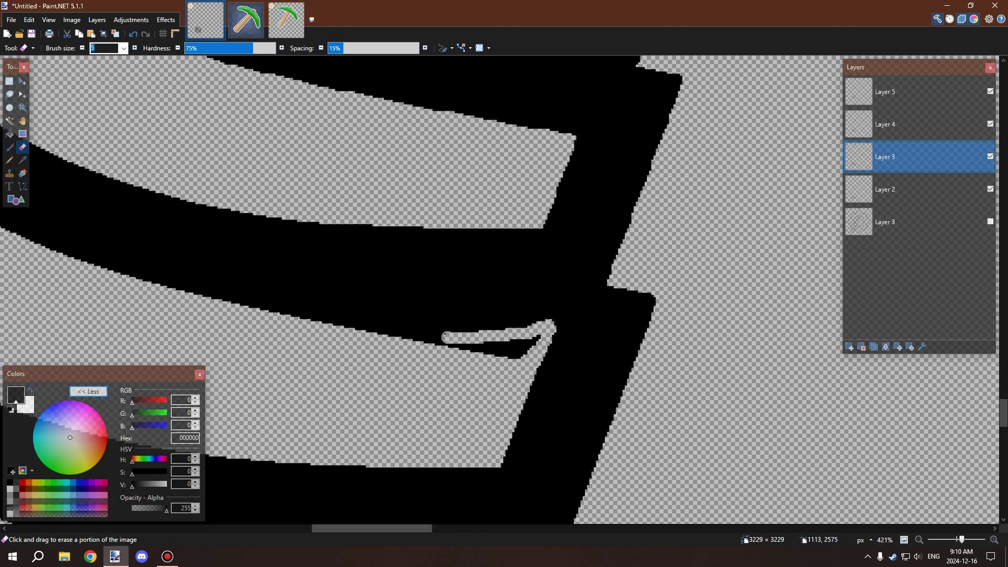
left_click_drag(541, 328, 333, 321)
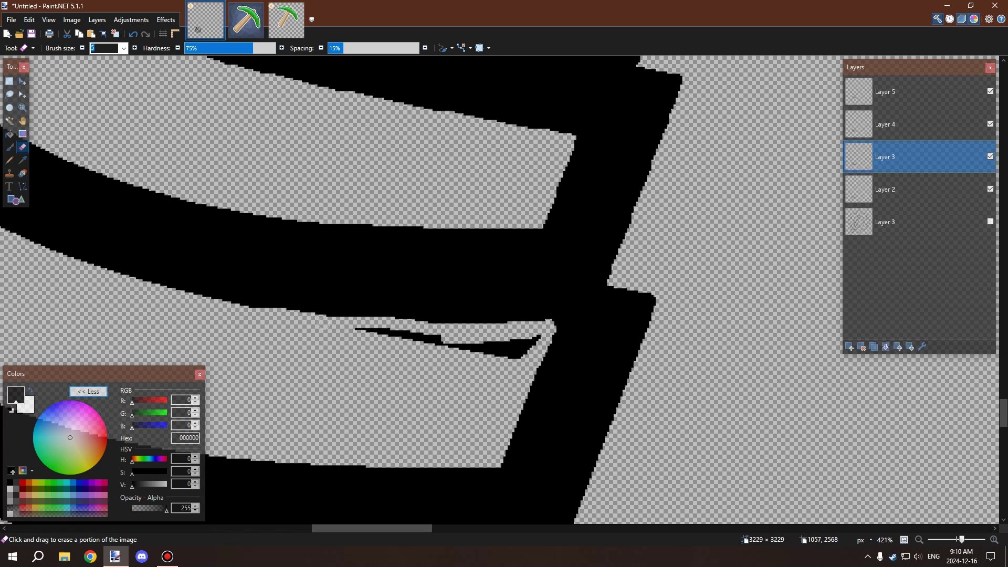
mouse_move(337, 320)
left_mouse_down()
mouse_move(510, 327)
mouse_move(524, 334)
mouse_move(506, 361)
mouse_move(536, 342)
mouse_move(514, 368)
mouse_move(525, 344)
mouse_move(492, 348)
mouse_move(513, 346)
left_mouse_up()
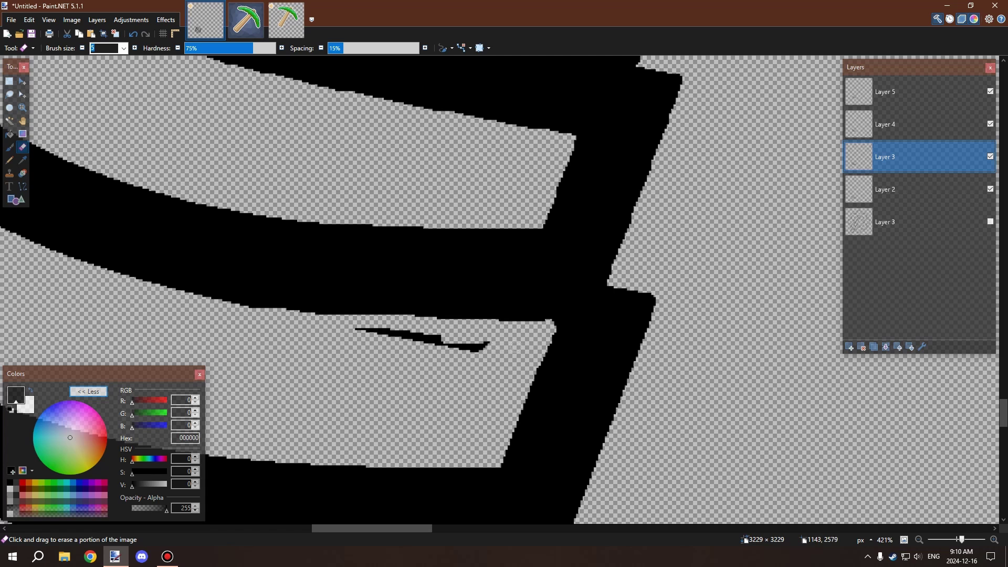
left_click_drag(439, 343, 391, 334)
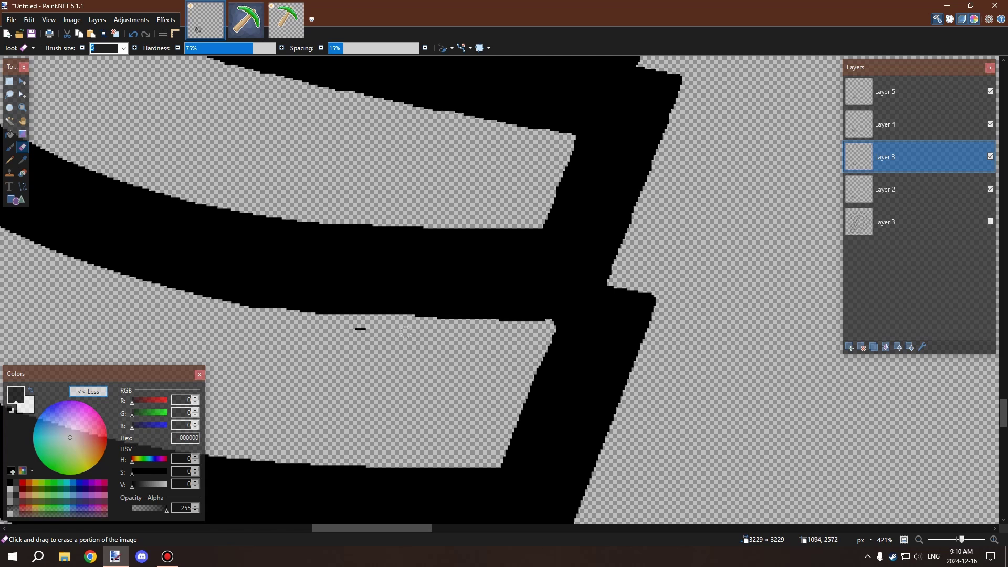
scroll(462, 360, "up", 4)
scroll(488, 359, "down", 7)
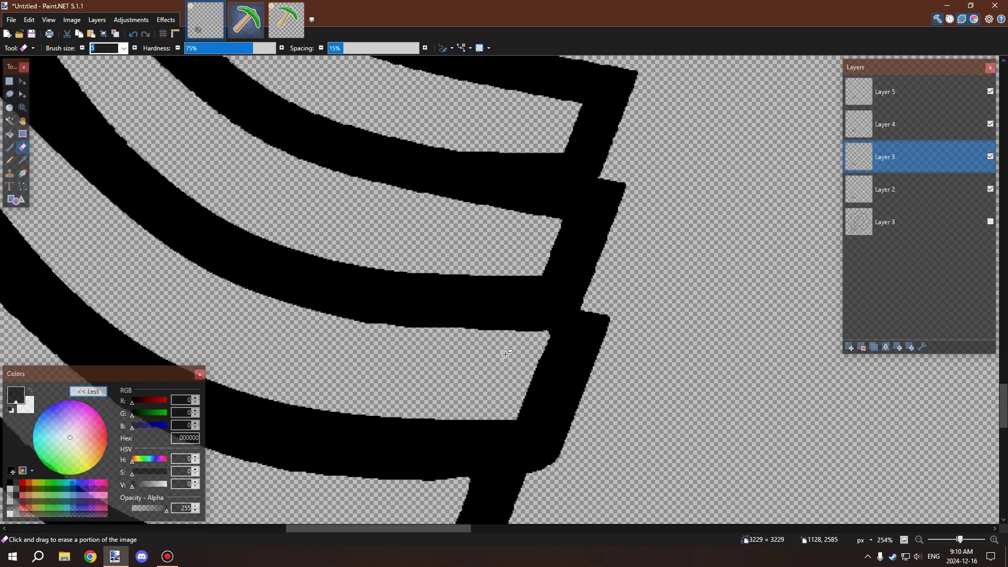
Round the upper right outer corner of the third band with the Eraser
scroll(604, 320, "up", 4)
scroll(628, 315, "up", 3)
mouse_move(558, 310)
left_mouse_down()
mouse_move(520, 297)
mouse_move(559, 352)
mouse_move(567, 393)
mouse_move(552, 303)
left_mouse_up()
scroll(599, 331, "down", 2)
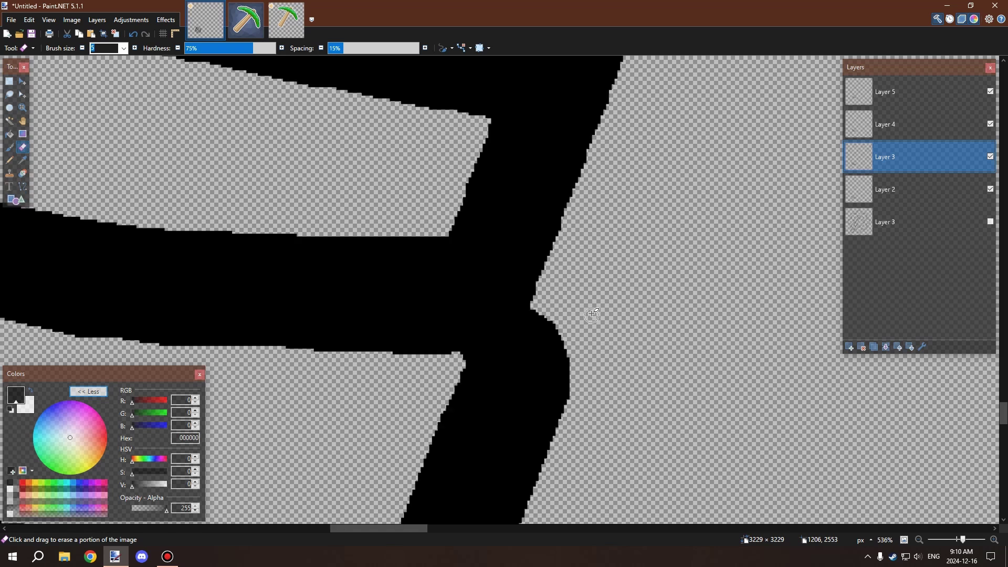
scroll(546, 360, "up", 3)
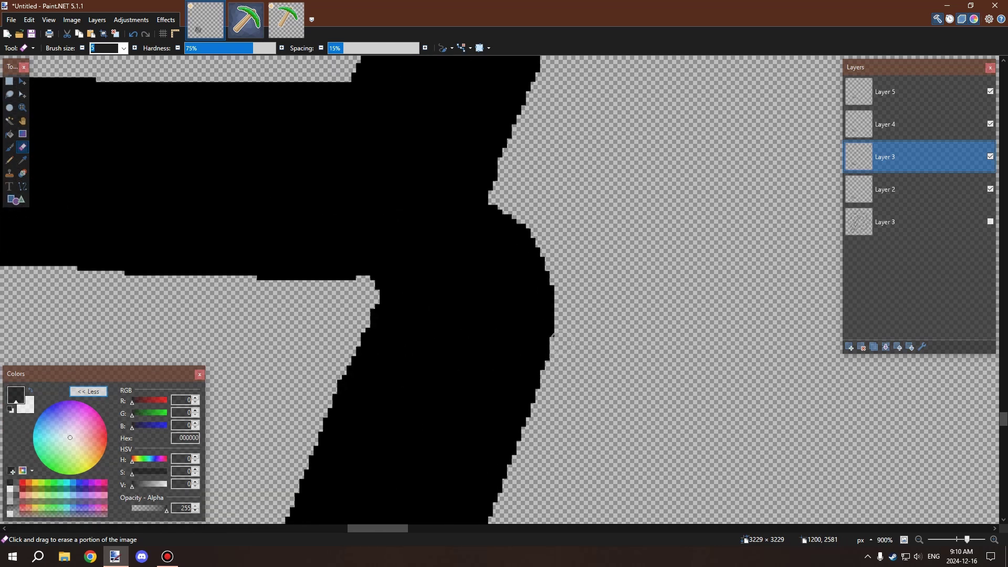
mouse_move(561, 343)
left_mouse_down()
mouse_move(553, 287)
mouse_move(505, 215)
left_mouse_up()
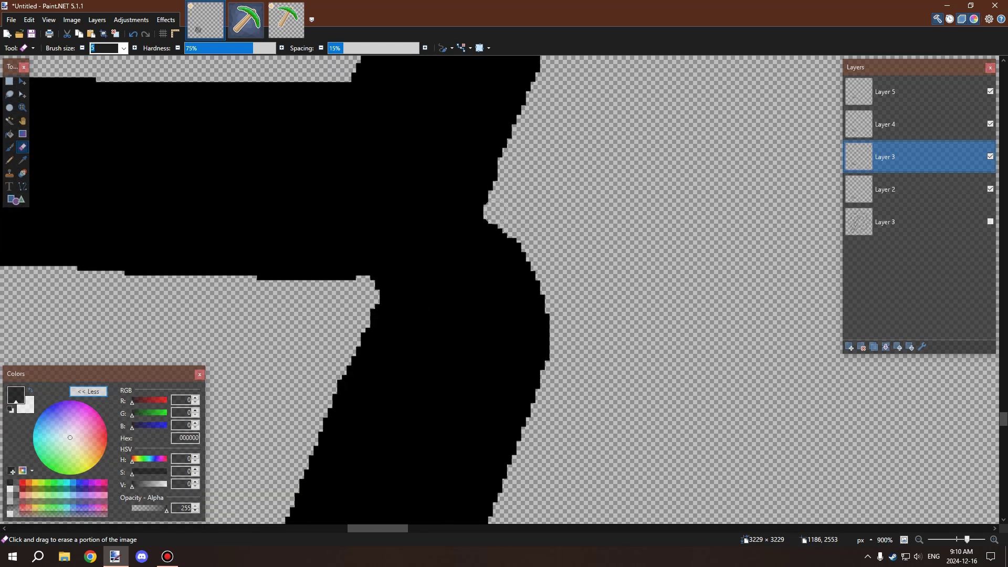
scroll(498, 207, "down", 5)
Round the lower left outer corner of the third band and smooth the short side above it with the Eraser
scroll(606, 342, "up", 2)
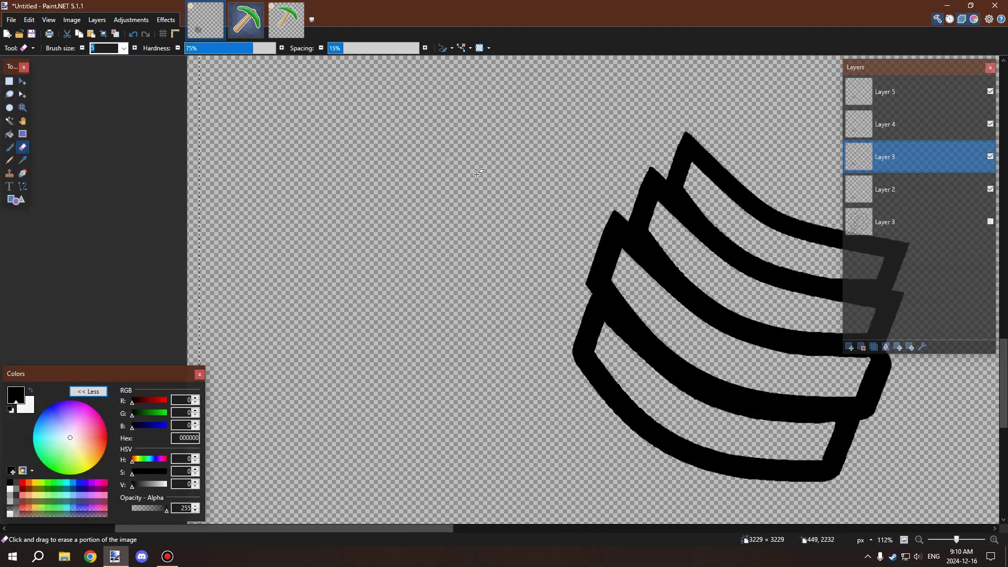
scroll(606, 342, "up", 4)
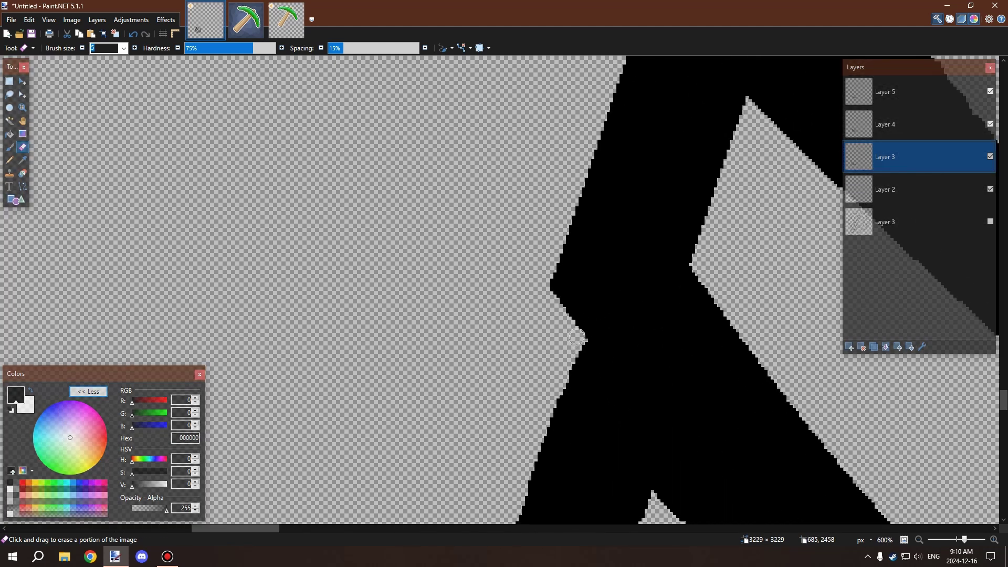
left_click_drag(577, 337, 557, 282)
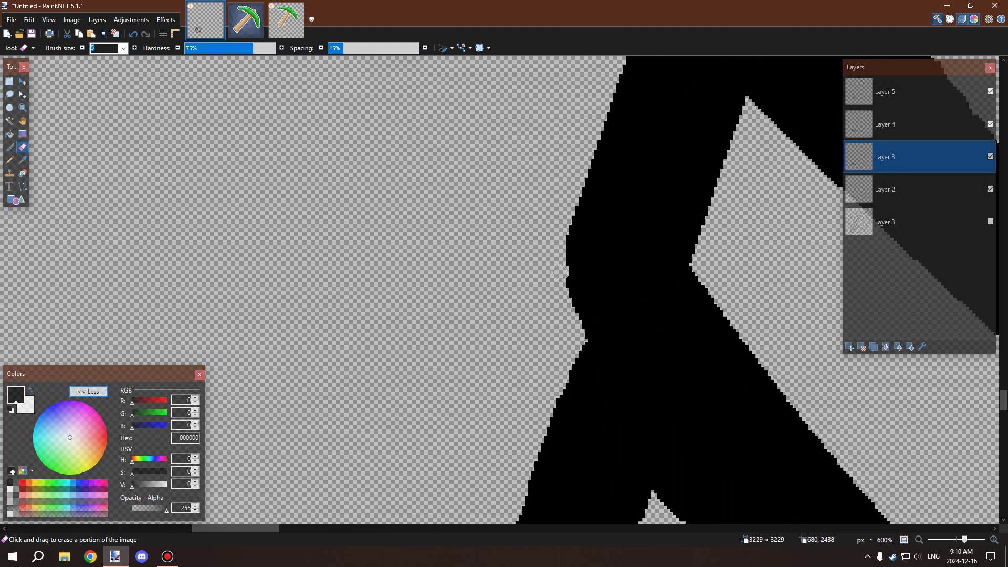
scroll(576, 314, "down", 3)
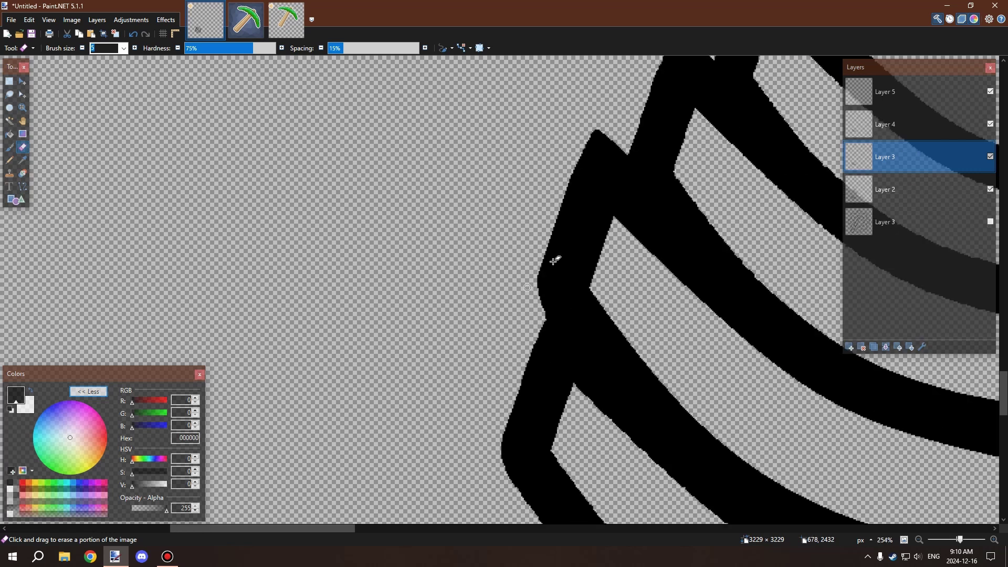
scroll(556, 259, "up", 2)
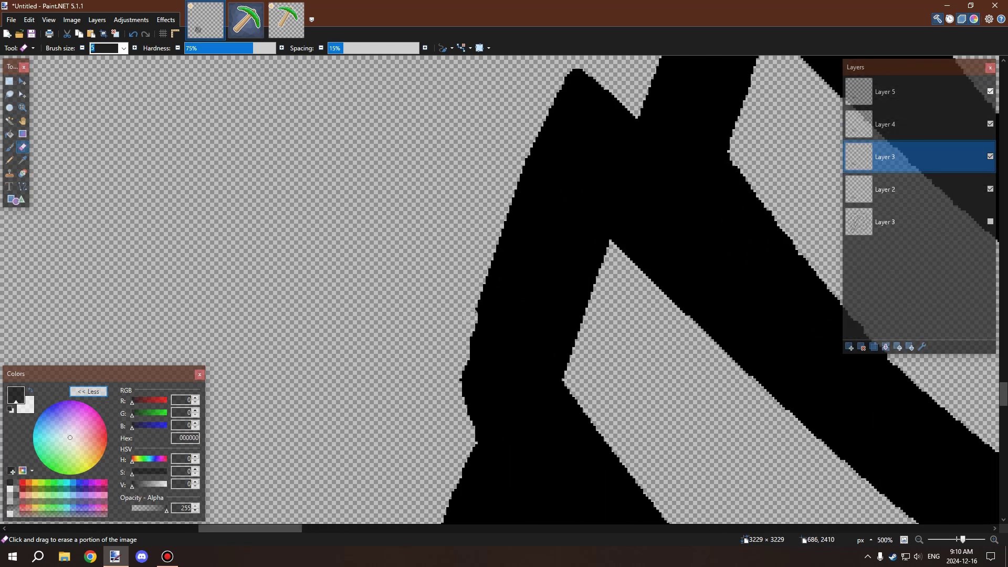
left_click_drag(473, 304, 461, 331)
scroll(451, 344, "down", 2)
Erase the pointed upper left outer corner of the third band to round it
scroll(514, 278, "up", 4)
mouse_move(548, 286)
left_mouse_down()
mouse_move(456, 257)
mouse_move(408, 285)
mouse_move(484, 267)
mouse_move(420, 252)
mouse_move(472, 228)
mouse_move(460, 193)
left_mouse_up()
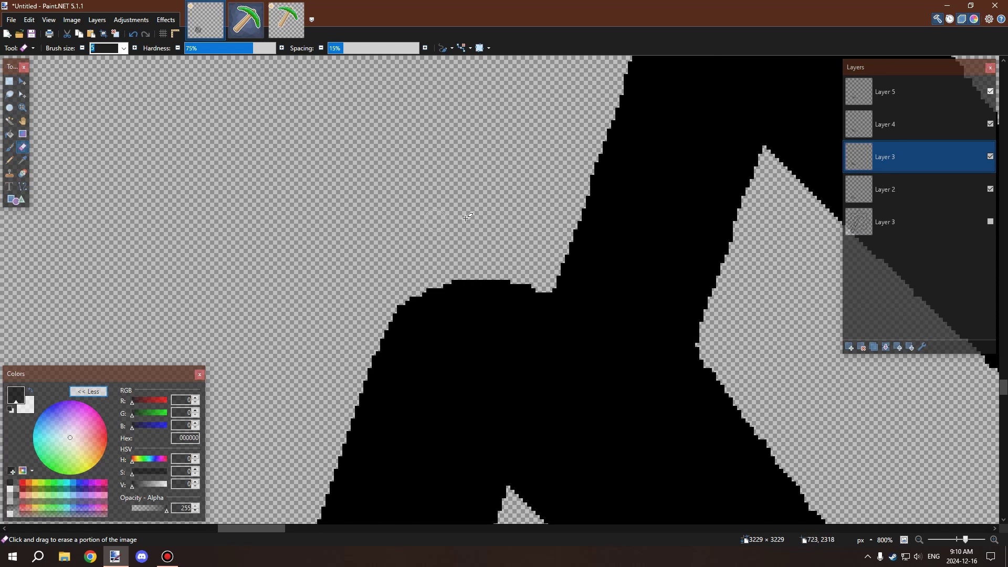
scroll(460, 223, "down", 2)
scroll(460, 223, "down", 3)
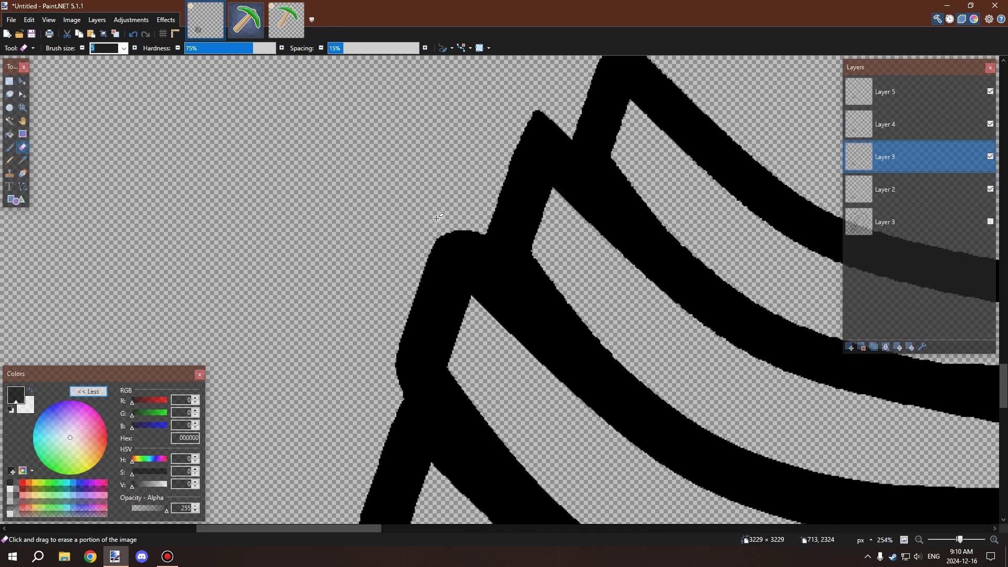
Make Layer 2 active and erase into the lowest band's upper left inner corner and along its upper inner edge, clearing the leftover sliver
scroll(462, 284, "up", 1)
scroll(452, 257, "down", 2)
scroll(451, 262, "up", 2)
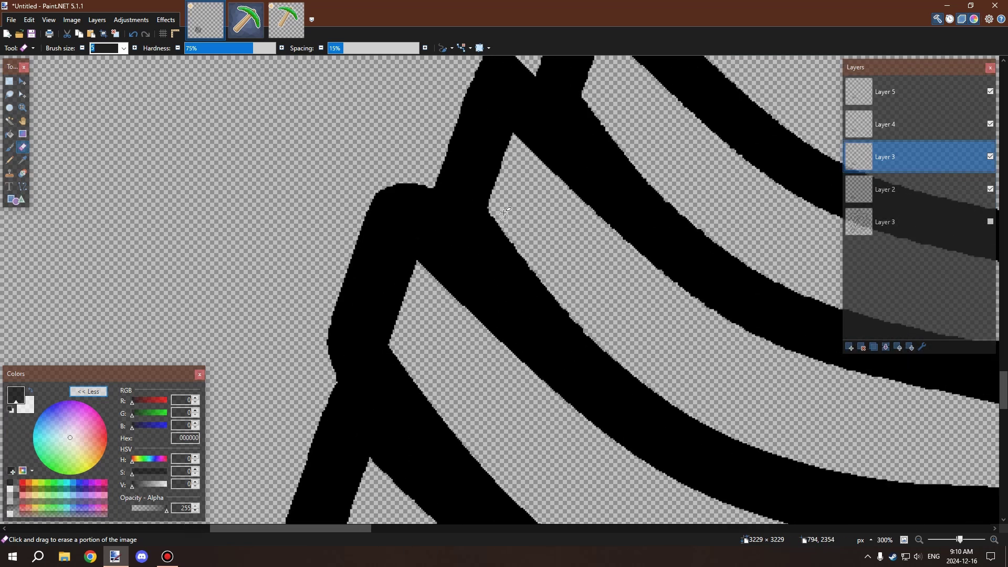
scroll(448, 279, "down", 2)
scroll(445, 304, "up", 2)
scroll(447, 296, "up", 5)
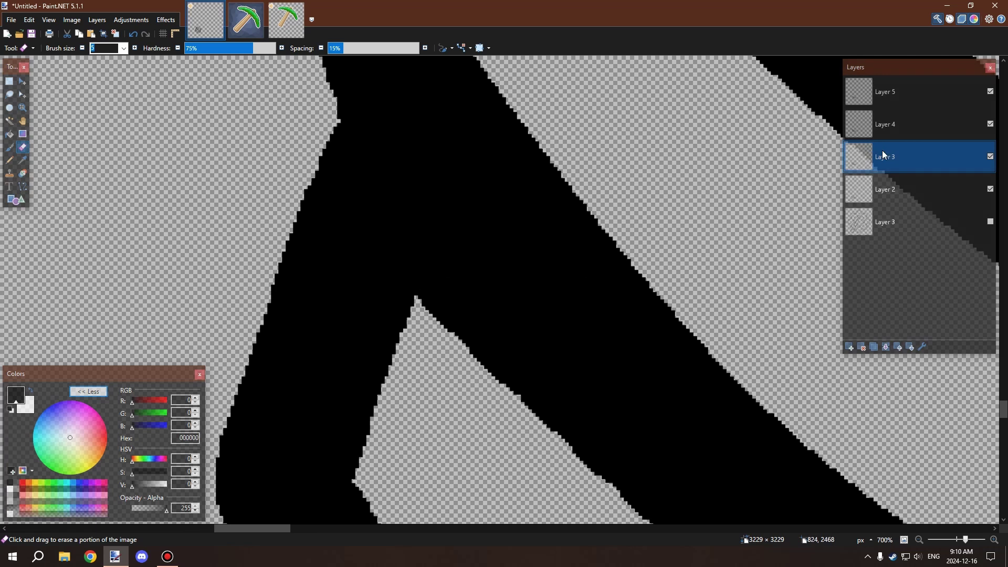
left_click(884, 189)
mouse_move(420, 309)
left_mouse_down()
mouse_move(436, 271)
mouse_move(593, 468)
left_mouse_up()
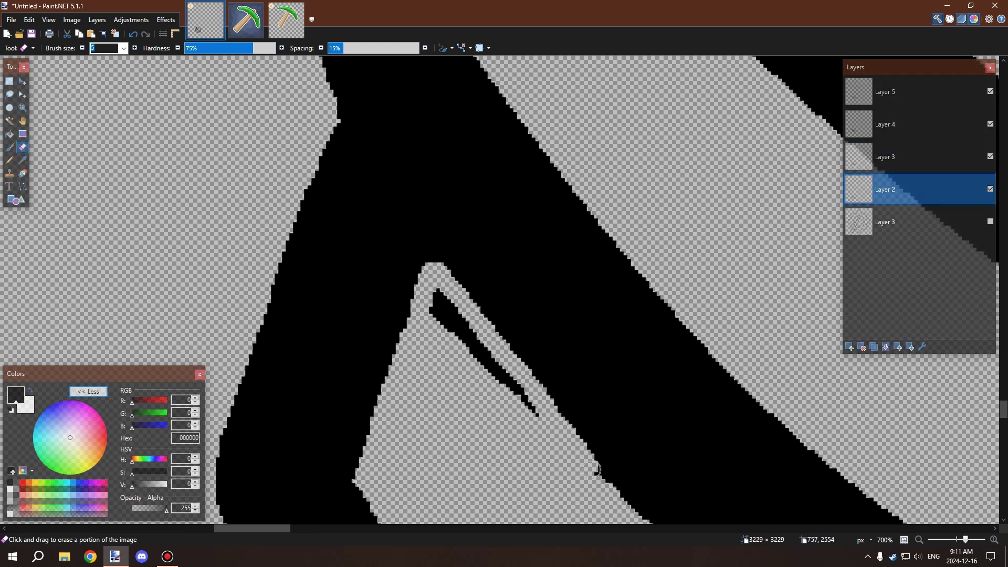
mouse_move(534, 410)
left_mouse_down()
mouse_move(437, 299)
mouse_move(475, 356)
mouse_move(443, 292)
left_mouse_up()
scroll(424, 336, "down", 5)
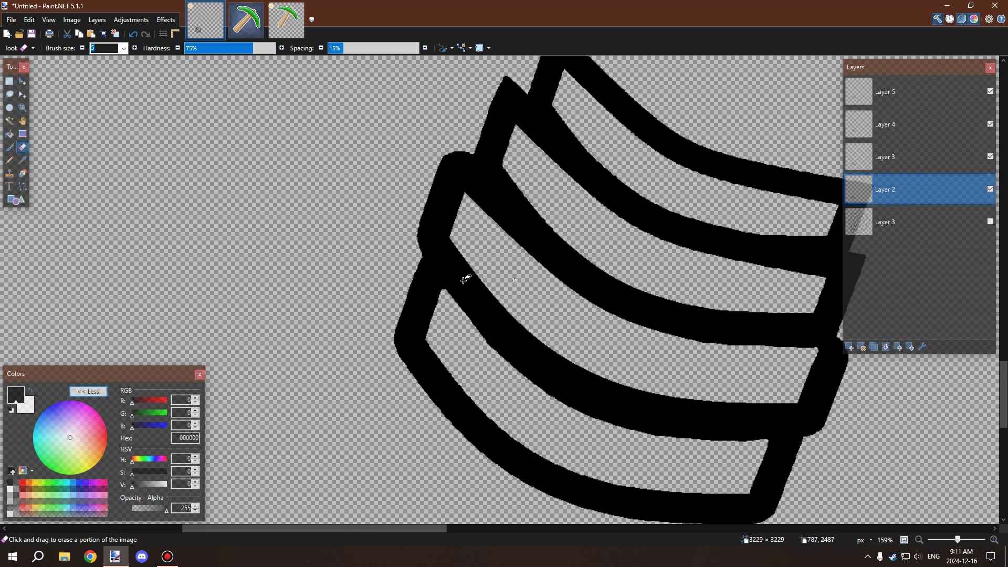
Return to the upper Layer 3 and erase into the third band's upper left inner corner and along its upper inner edge, removing the remnant
scroll(499, 251, "up", 4)
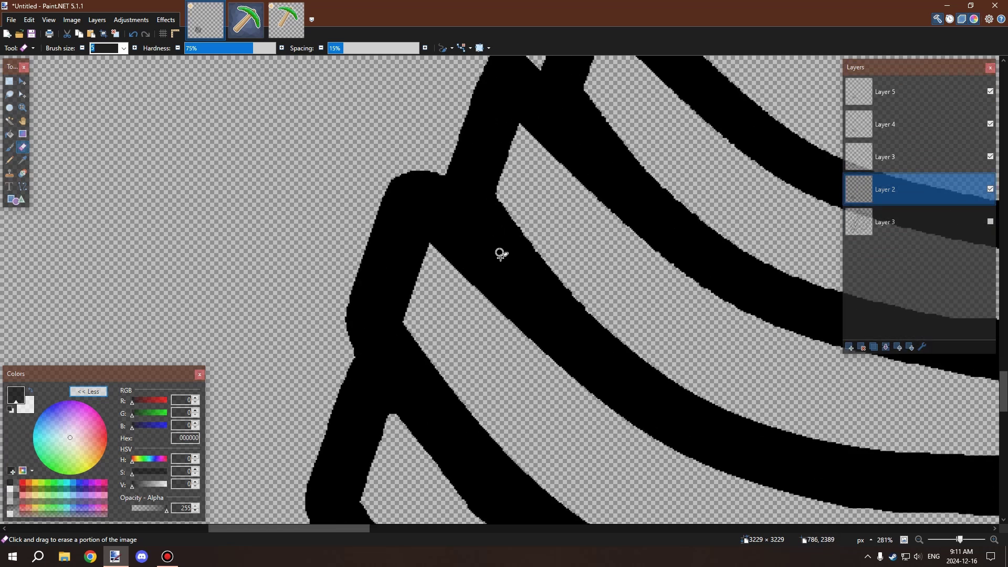
key("alt+Page_Up")
scroll(381, 228, "up", 2)
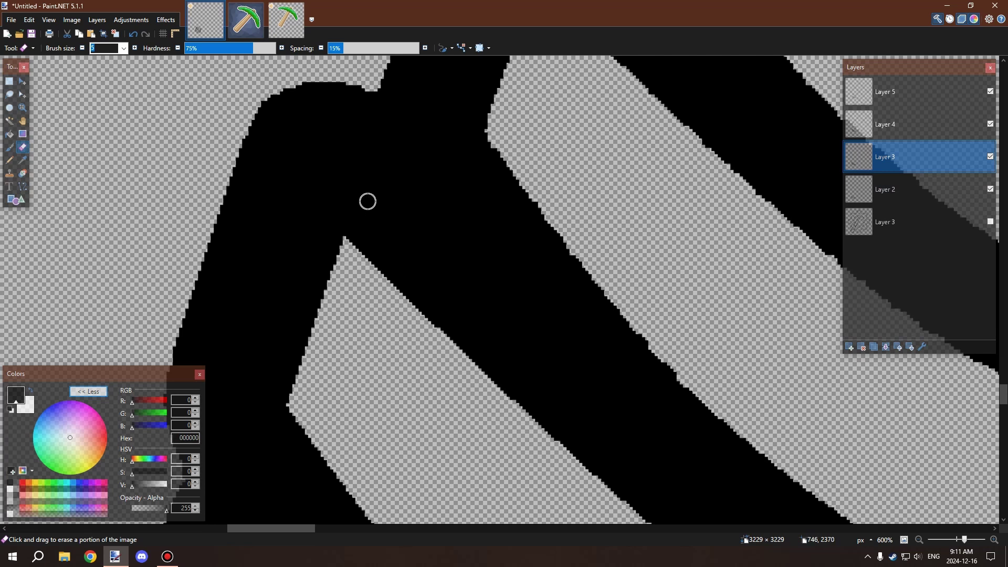
mouse_move(367, 200)
left_mouse_down()
mouse_move(357, 239)
mouse_move(378, 201)
mouse_move(367, 204)
mouse_move(578, 462)
left_mouse_up()
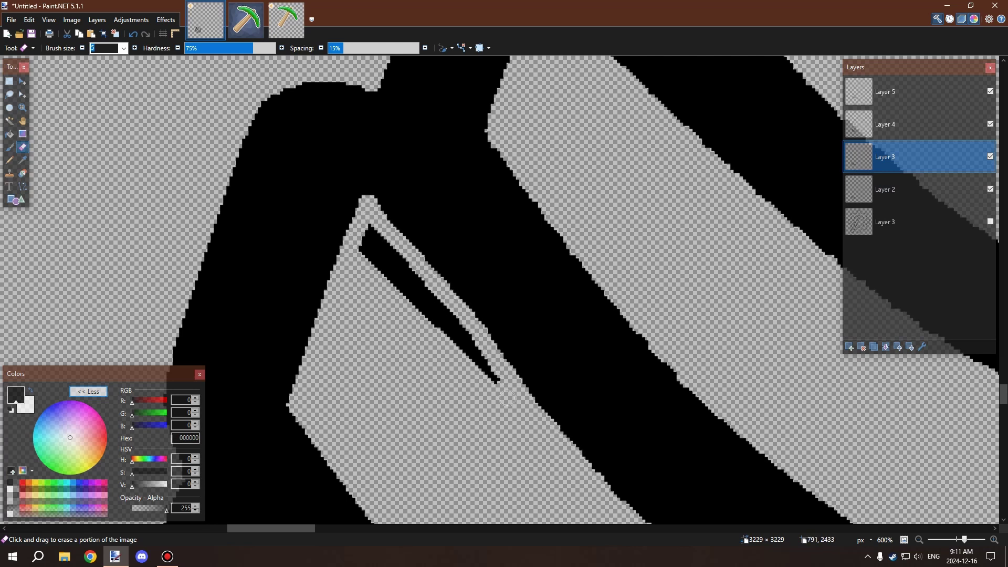
mouse_move(507, 399)
left_mouse_down()
mouse_move(375, 226)
mouse_move(362, 247)
mouse_move(374, 233)
mouse_move(392, 282)
mouse_move(368, 249)
mouse_move(468, 348)
mouse_move(450, 303)
left_mouse_up()
scroll(470, 349, "down", 8)
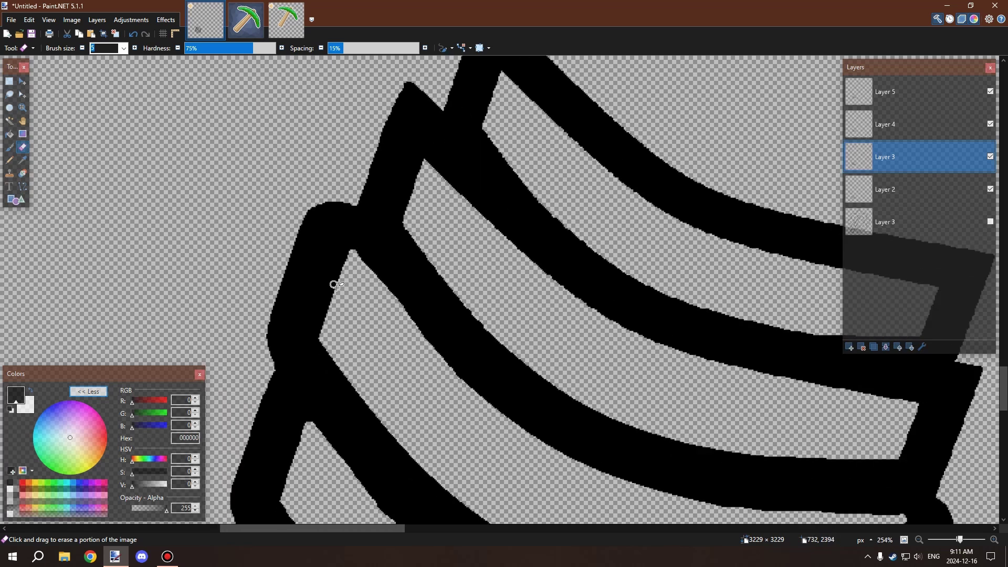
Switch to the Paintbrush and round the third band's upper right inner corner with black strokes
scroll(537, 342, "up", 5)
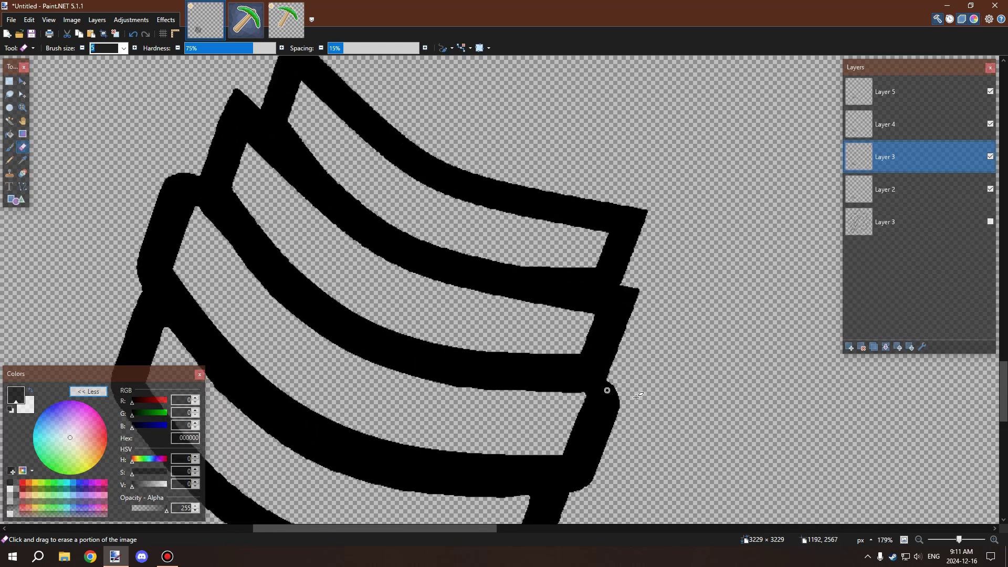
left_click(9, 147)
scroll(565, 396, "up", 2)
mouse_move(551, 358)
left_mouse_down()
mouse_move(503, 331)
mouse_move(553, 350)
mouse_move(574, 383)
left_mouse_up()
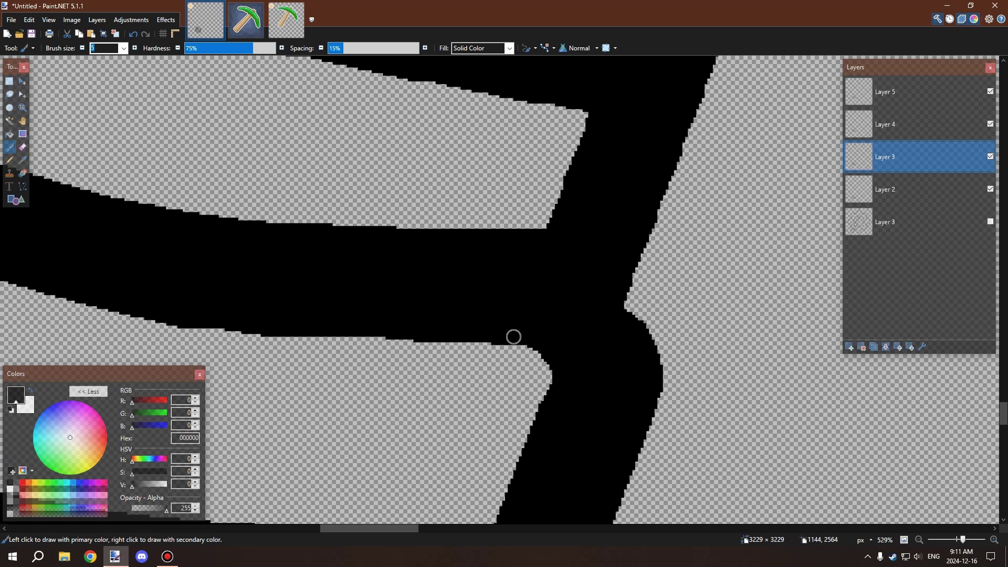
left_click_drag(513, 337, 556, 358)
mouse_move(556, 396)
left_mouse_down()
mouse_move(553, 362)
mouse_move(521, 336)
left_mouse_up()
scroll(622, 332, "down", 1)
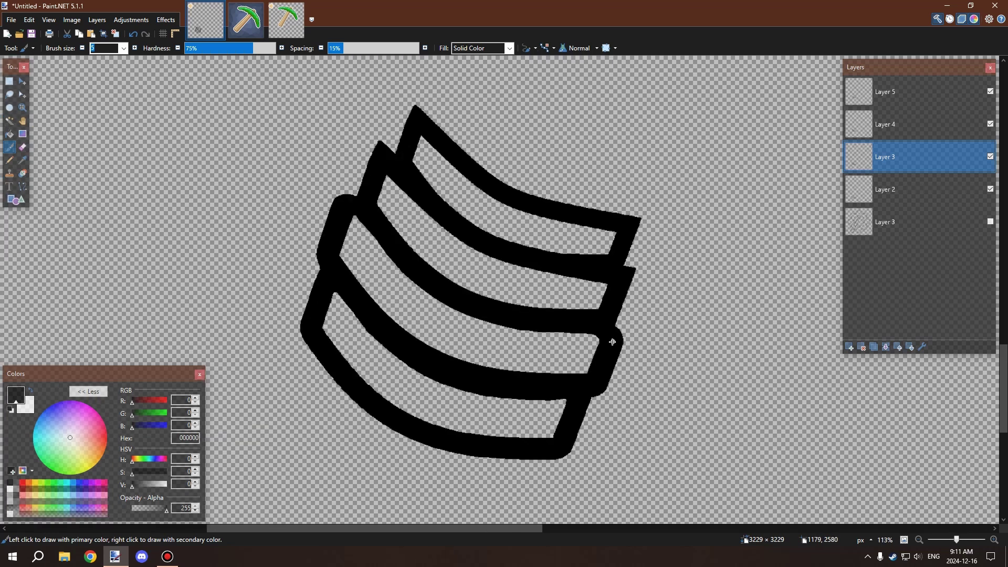
Paint the upper left and lower left inner corners of the third band round in black
scroll(362, 213, "up", 8)
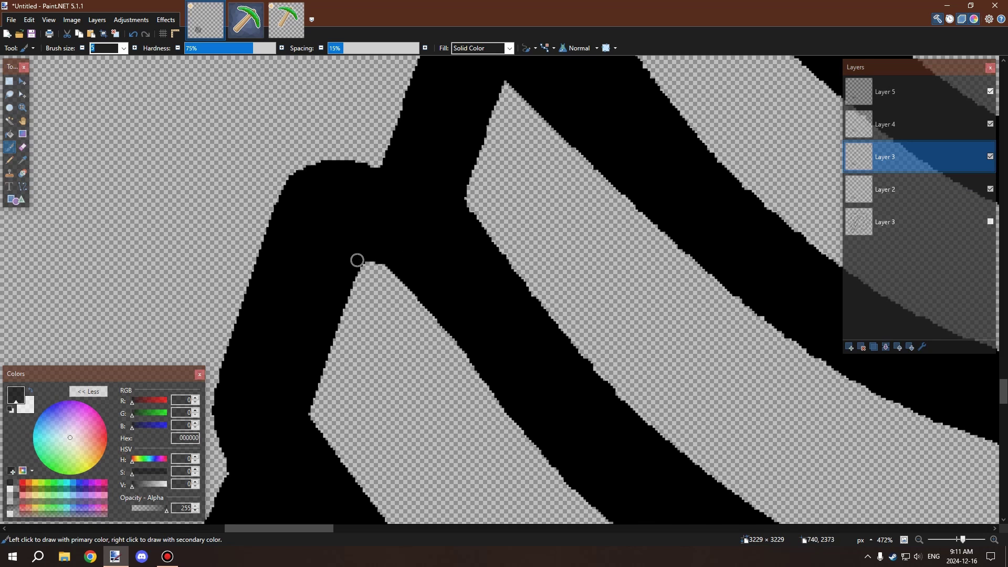
mouse_move(370, 258)
left_mouse_down()
mouse_move(403, 266)
mouse_move(373, 262)
left_mouse_up()
scroll(269, 391, "down", 5)
scroll(307, 341, "up", 6)
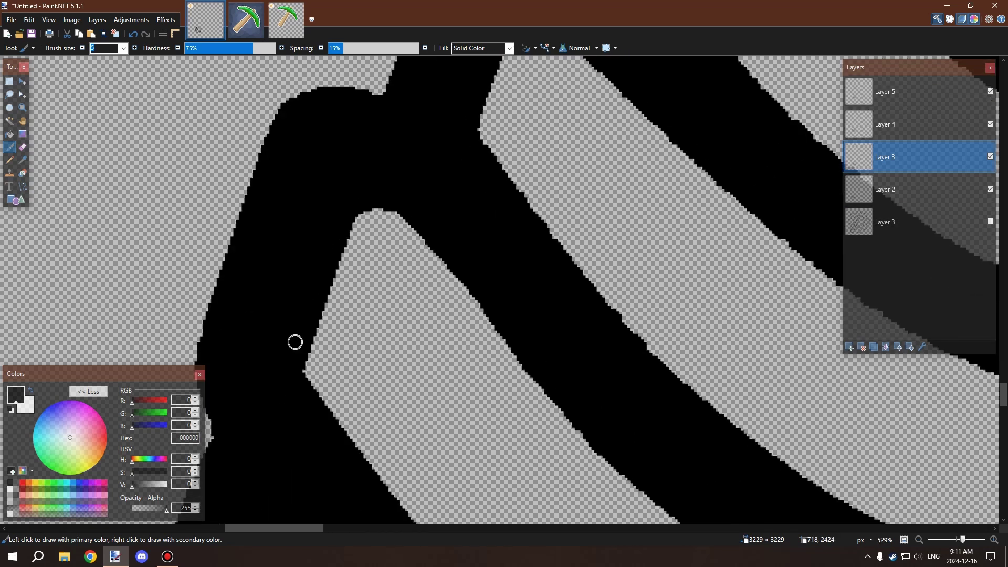
mouse_move(305, 396)
left_mouse_down()
mouse_move(299, 355)
mouse_move(319, 222)
mouse_move(337, 217)
mouse_move(374, 292)
mouse_move(363, 388)
mouse_move(282, 385)
mouse_move(274, 319)
mouse_move(274, 346)
left_mouse_up()
scroll(308, 300, "down", 4)
Round the inner corners at both ends of the lowest band with black Paintbrush strokes
scroll(283, 386, "up", 3)
scroll(283, 386, "up", 3)
scroll(325, 157, "down", 1)
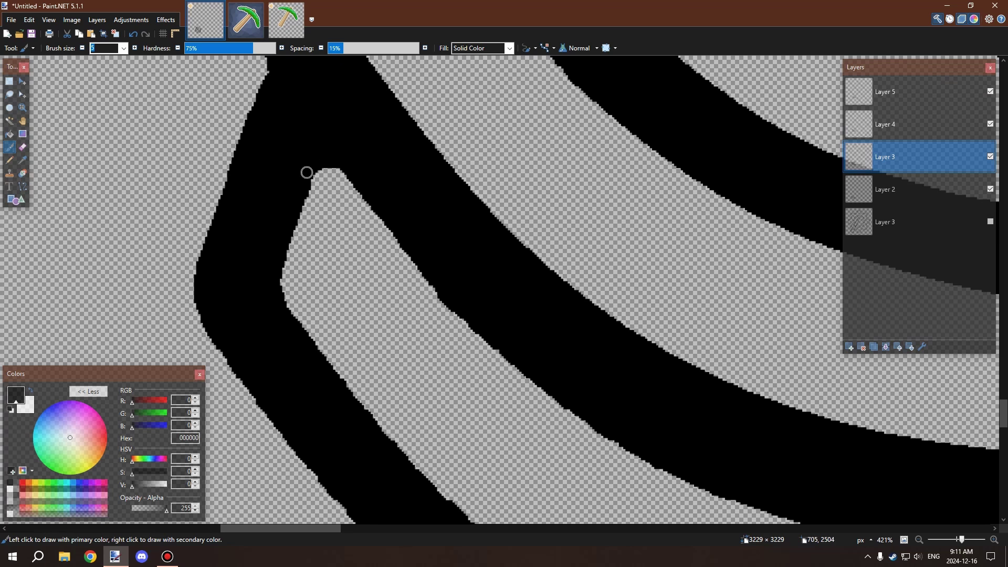
scroll(443, 218, "down", 5)
scroll(441, 220, "up", 5)
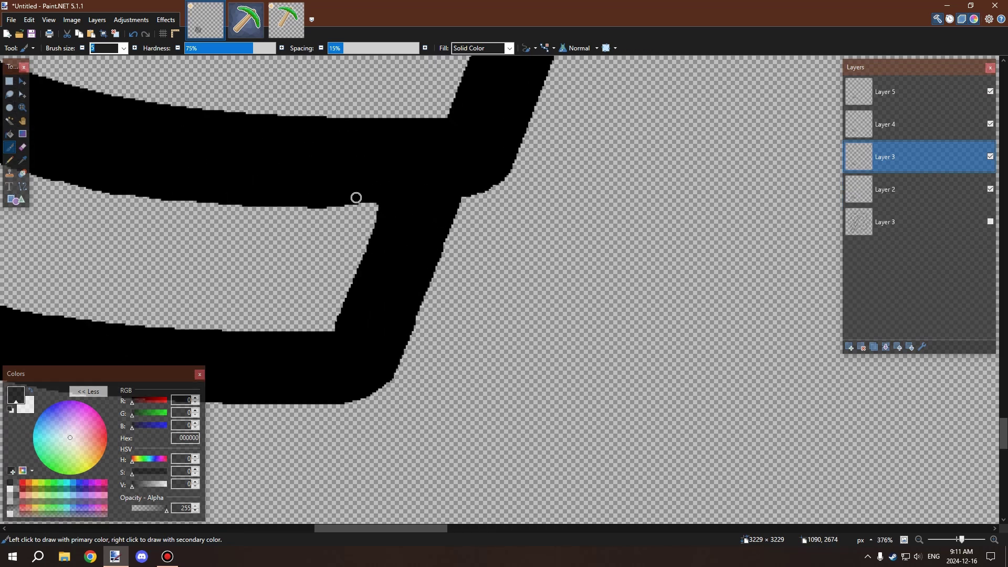
scroll(387, 225, "up", 3)
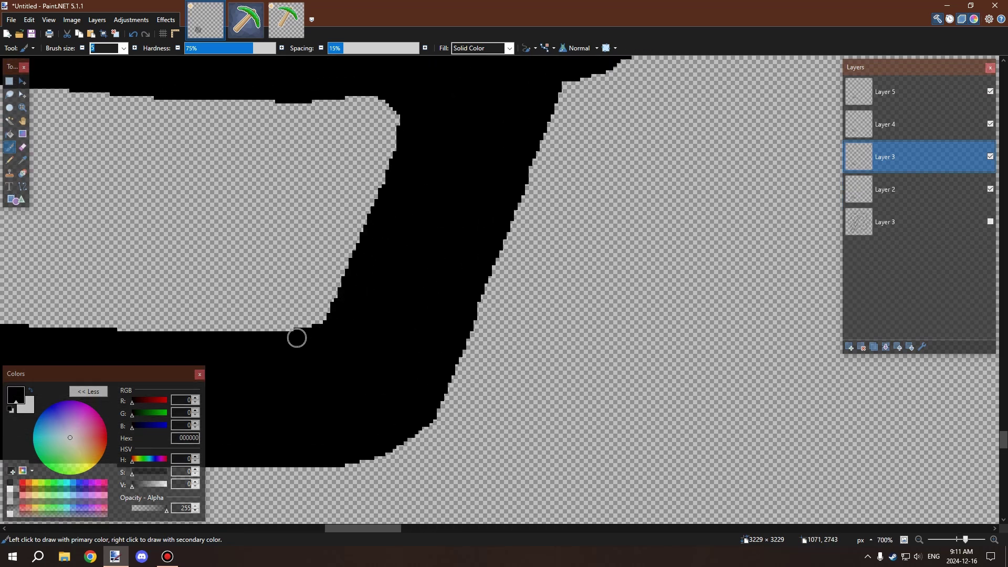
scroll(480, 290, "down", 8)
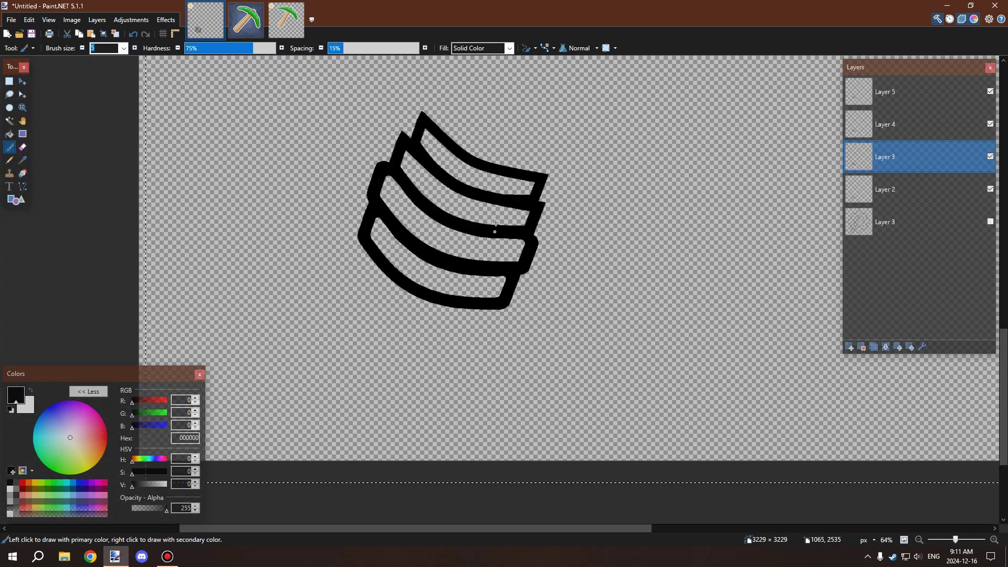
Round the upper left inner corner of the second band from the top with the black Paintbrush
scroll(466, 187, "up", 3)
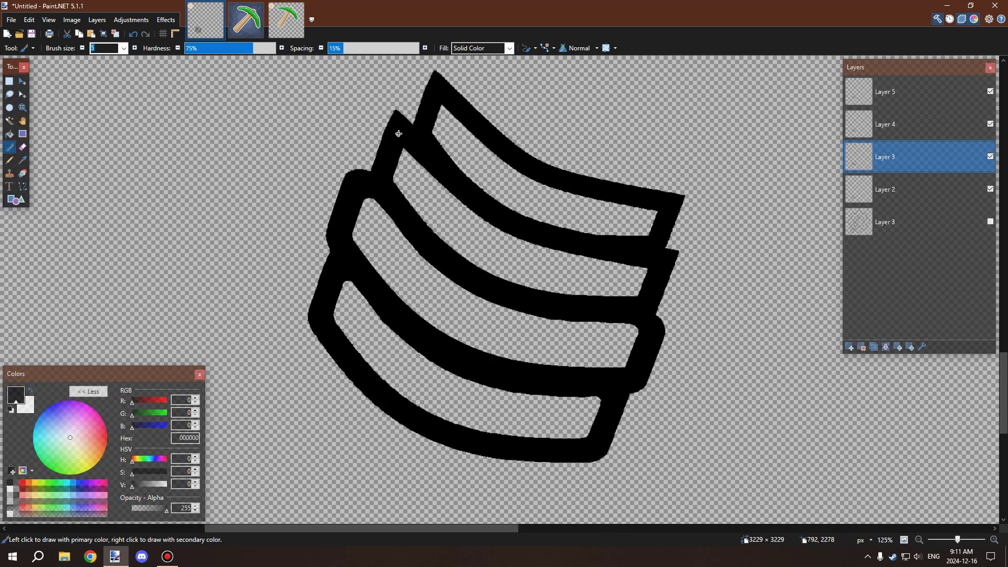
scroll(368, 261, "up", 5)
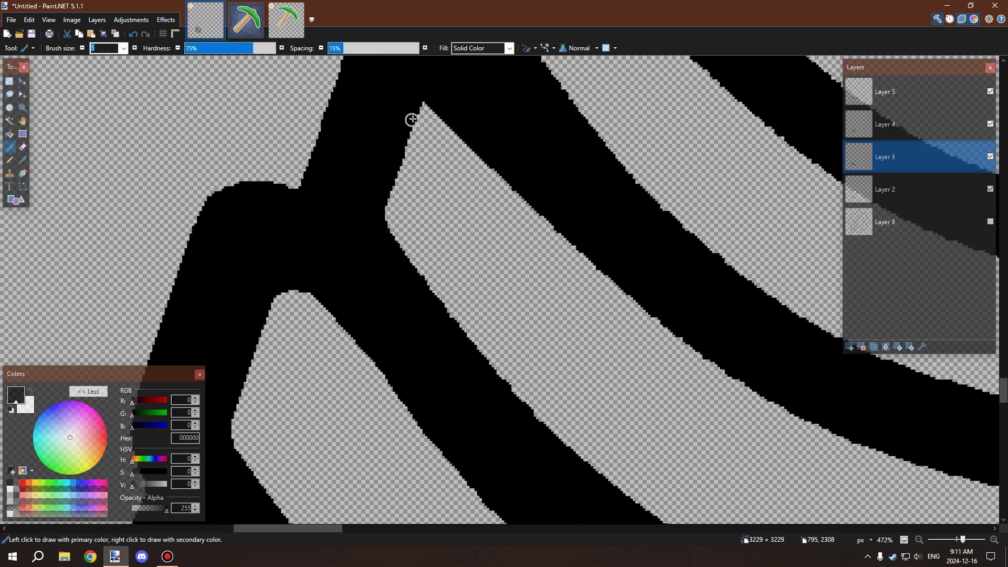
left_click_drag(413, 119, 430, 112)
scroll(474, 115, "down", 3)
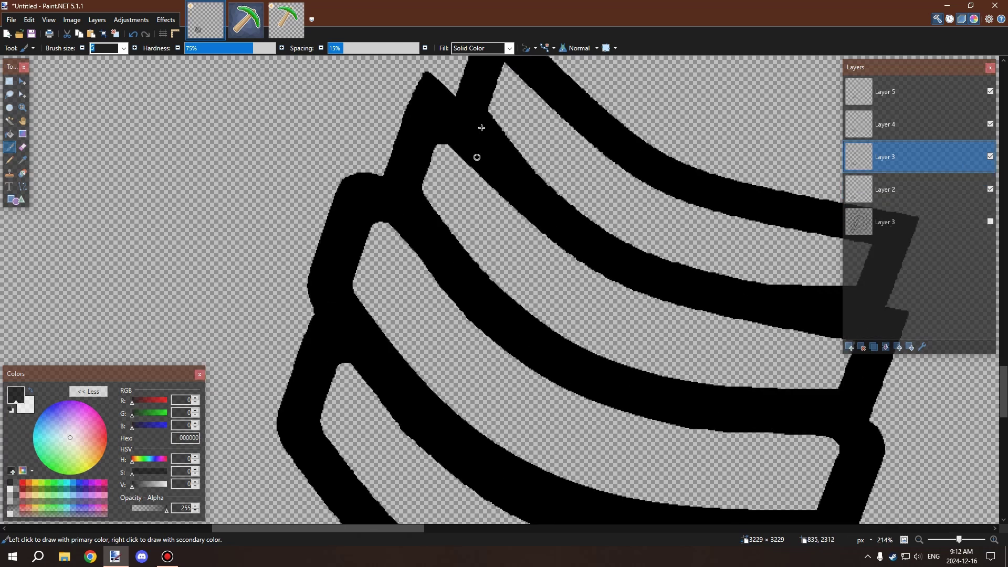
Switch to the Eraser and trim the lower edge of the top band near its right end on Layer 5
scroll(443, 131, "down", 1)
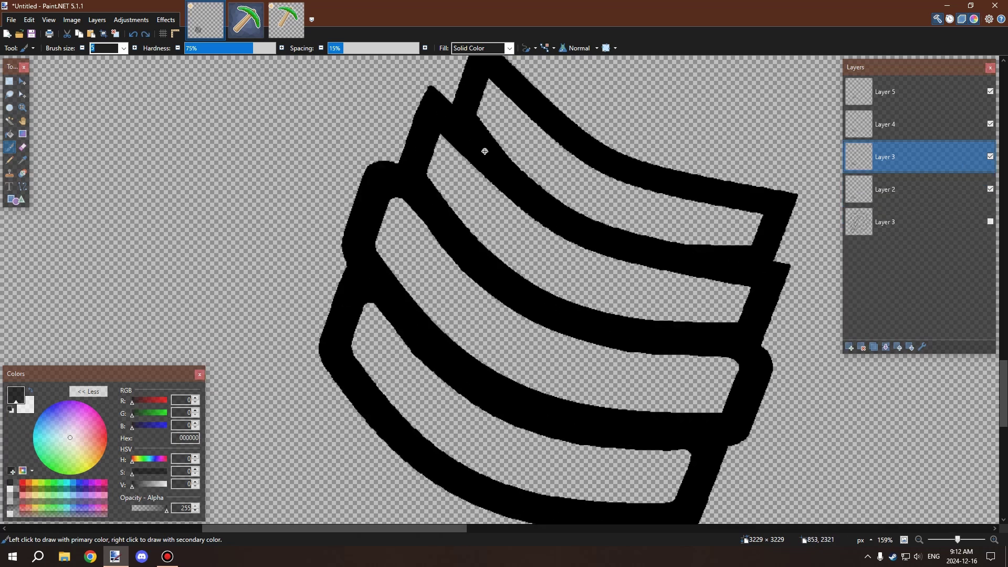
scroll(447, 207, "down", 1)
scroll(600, 231, "up", 3)
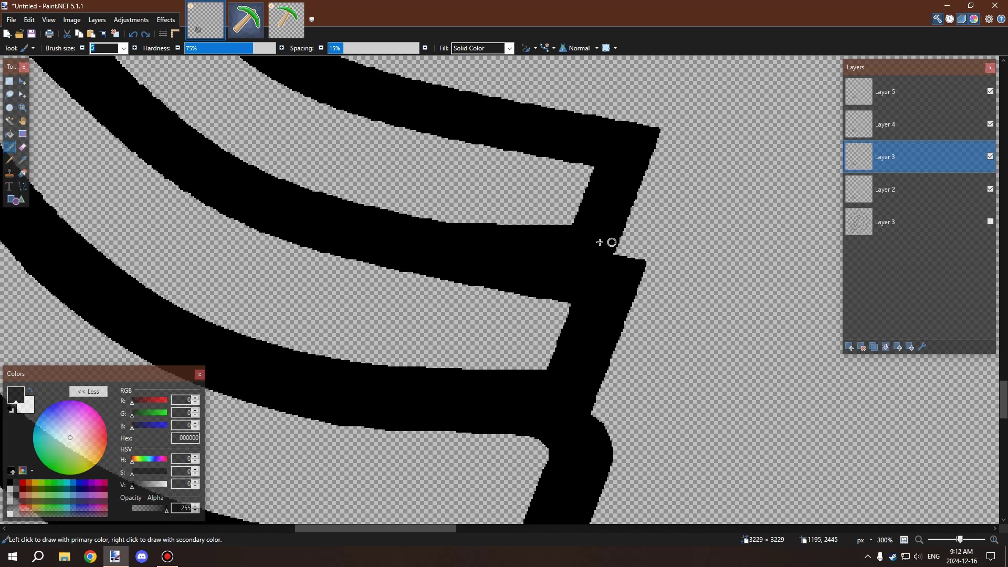
left_click(23, 200)
left_click(23, 147)
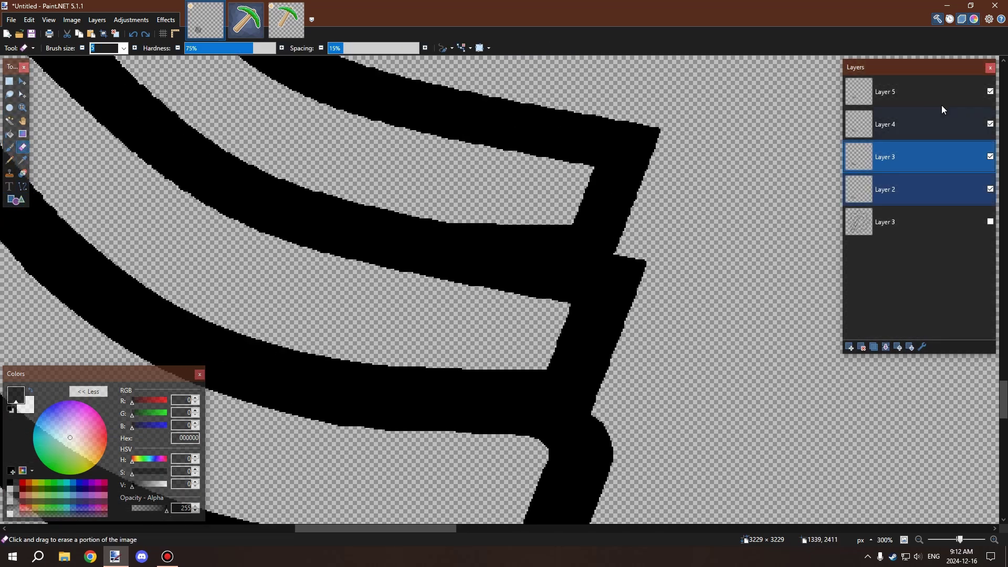
left_click(897, 98)
scroll(580, 218, "up", 3)
mouse_move(580, 218)
left_mouse_down()
mouse_move(551, 277)
mouse_move(343, 232)
mouse_move(524, 244)
mouse_move(544, 236)
mouse_move(529, 279)
mouse_move(549, 232)
mouse_move(546, 255)
mouse_move(450, 250)
mouse_move(532, 270)
left_mouse_up()
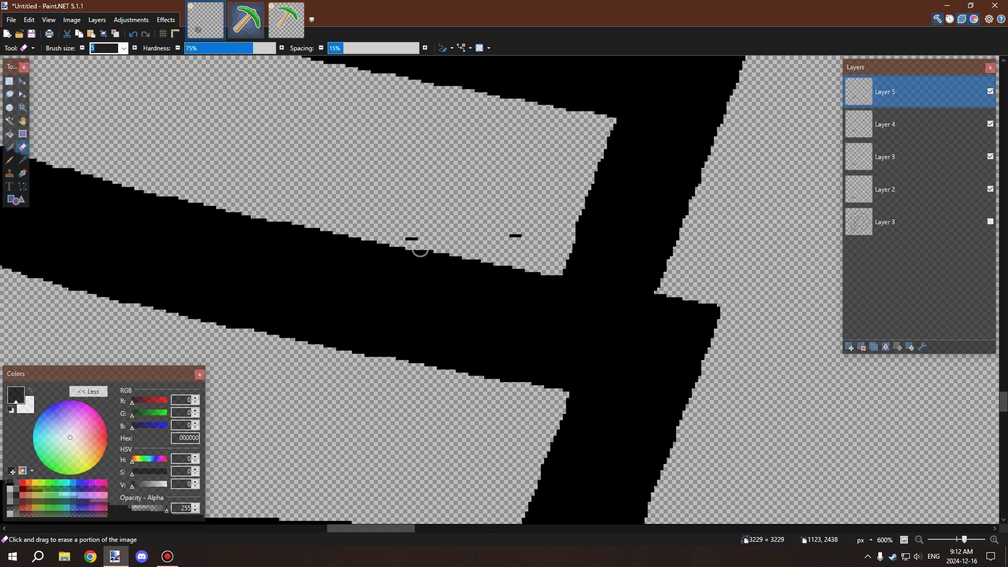
scroll(420, 233, "down", 3)
Erase the upper right outer corner of the top band on Layer 5 into a rounded curve
scroll(482, 218, "up", 3)
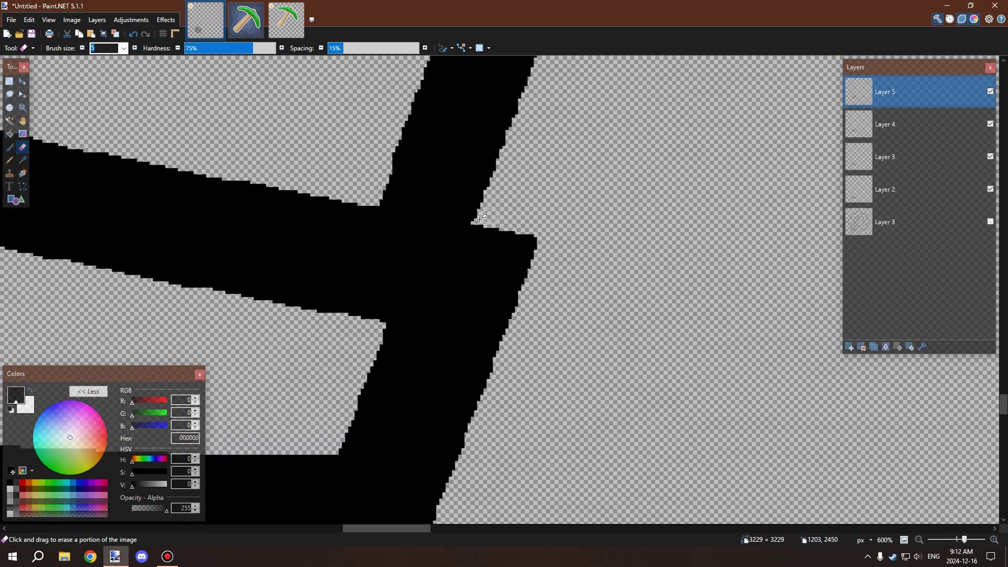
scroll(506, 220, "down", 3)
scroll(477, 158, "up", 4)
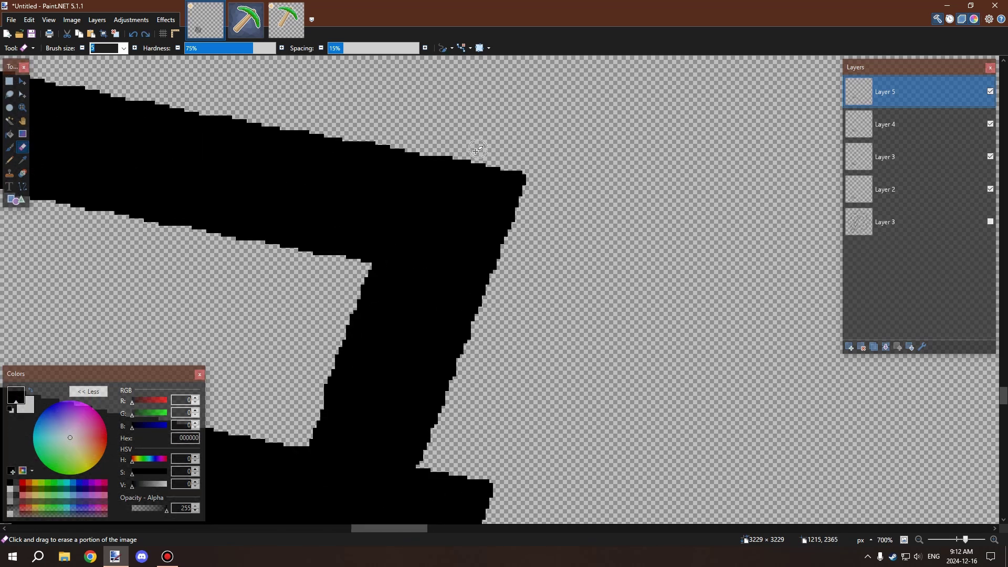
mouse_move(479, 165)
left_mouse_down()
mouse_move(506, 222)
mouse_move(501, 307)
left_mouse_up()
key("ctrl+z")
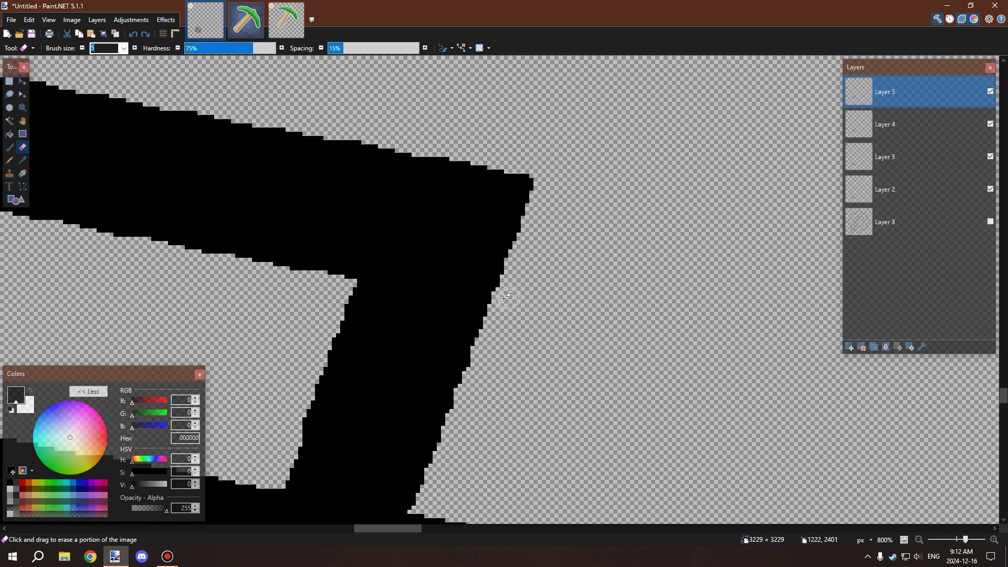
mouse_move(507, 262)
left_mouse_down()
mouse_move(499, 211)
mouse_move(460, 167)
mouse_move(393, 135)
mouse_move(507, 197)
left_mouse_up()
key("ctrl+z")
key("ctrl+z")
mouse_move(517, 234)
left_mouse_down()
mouse_move(467, 175)
mouse_move(434, 160)
mouse_move(495, 191)
mouse_move(518, 237)
mouse_move(517, 280)
mouse_move(500, 197)
mouse_move(420, 145)
mouse_move(488, 161)
mouse_move(538, 252)
left_mouse_up()
key("ctrl+z")
key("ctrl+z")
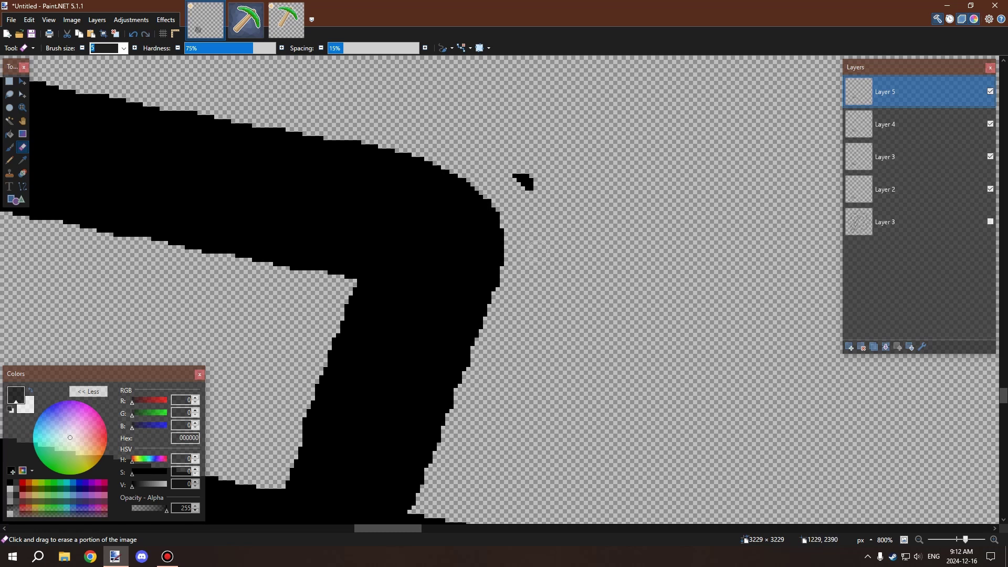
scroll(525, 230, "down", 6)
Round the upper left outer corner of the top band on Layer 5 with the Eraser
scroll(542, 273, "up", 3)
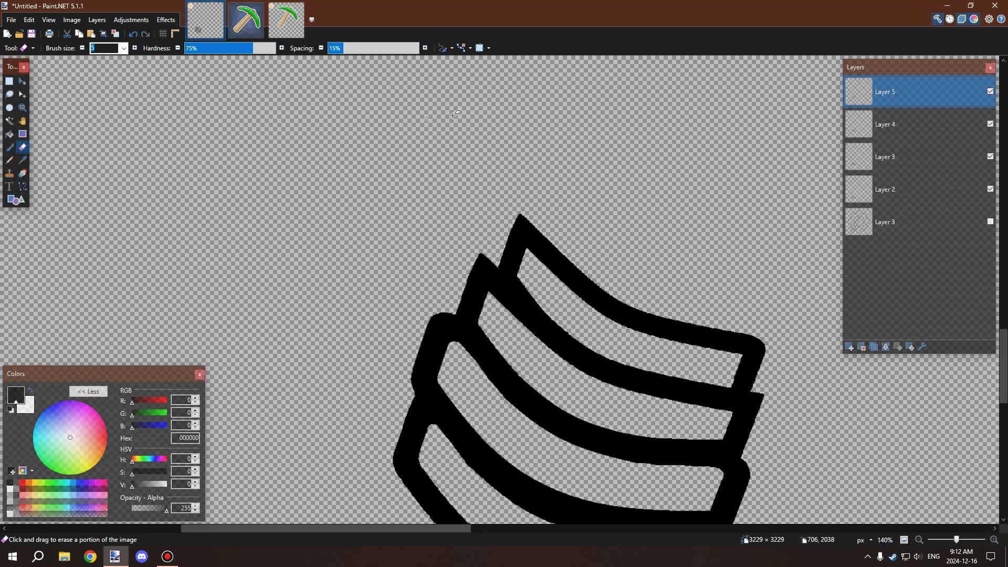
scroll(549, 276, "up", 3)
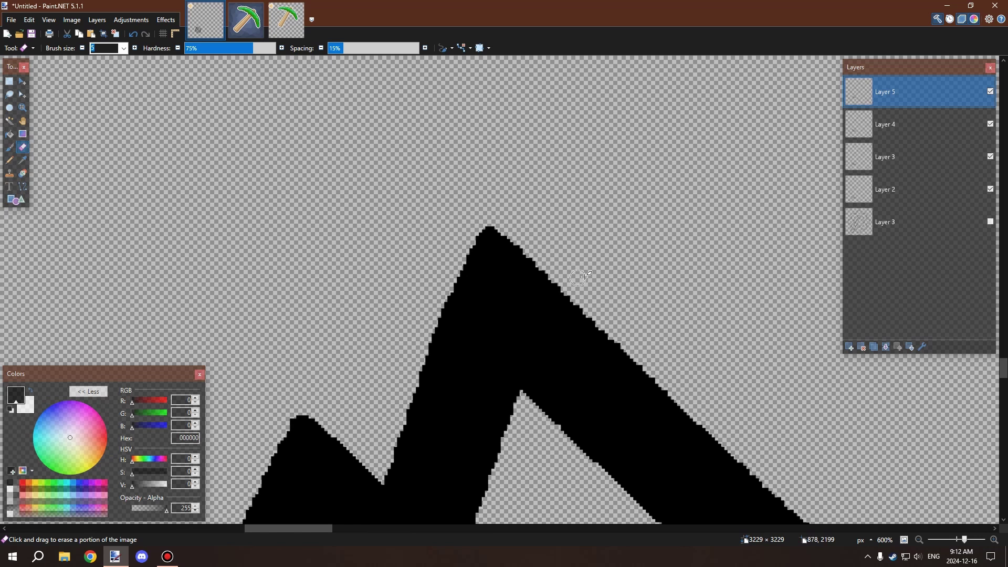
mouse_move(540, 269)
left_mouse_down()
mouse_move(496, 268)
mouse_move(460, 276)
mouse_move(440, 298)
mouse_move(477, 269)
mouse_move(552, 267)
mouse_move(577, 278)
mouse_move(515, 262)
mouse_move(469, 265)
mouse_move(444, 286)
mouse_move(460, 270)
mouse_move(569, 268)
mouse_move(506, 265)
mouse_move(545, 248)
mouse_move(456, 253)
mouse_move(491, 230)
left_mouse_up()
key("ctrl+z")
key("ctrl+z")
scroll(530, 211, "down", 6)
scroll(549, 269, "up", 5)
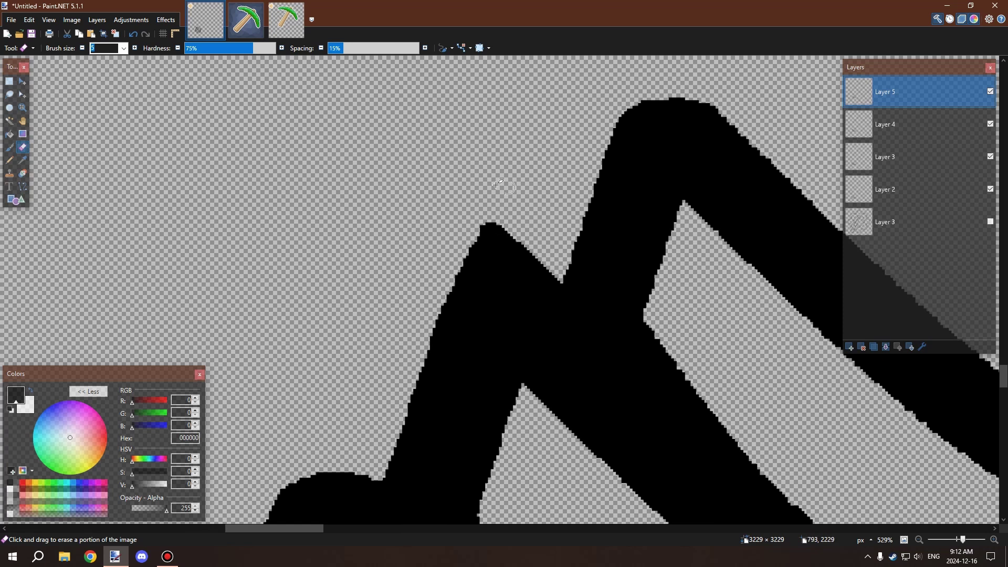
Inspect the top band's erased outer corners and compare them with the outlines of the bands below
scroll(499, 185, "down", 6)
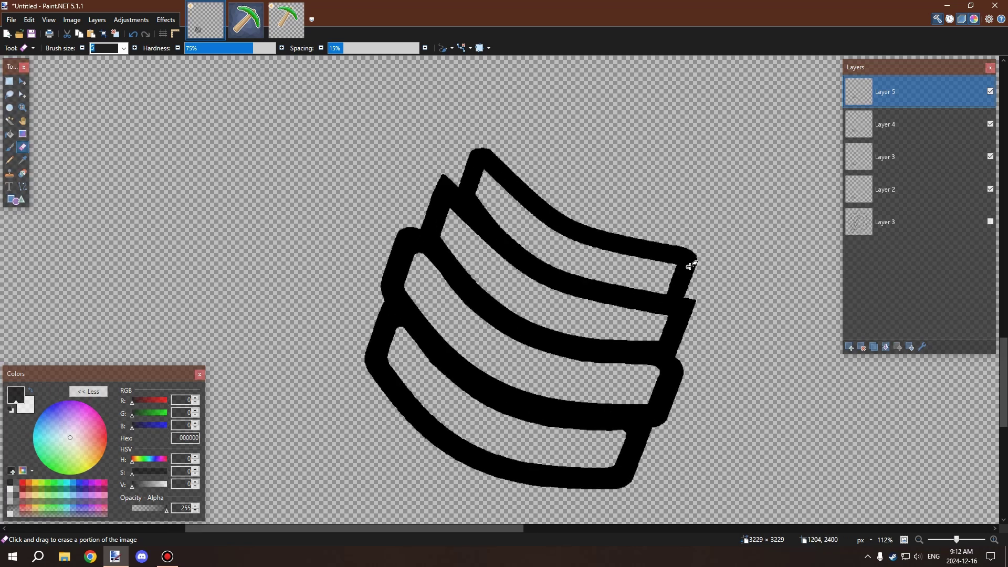
scroll(692, 265, "up", 6)
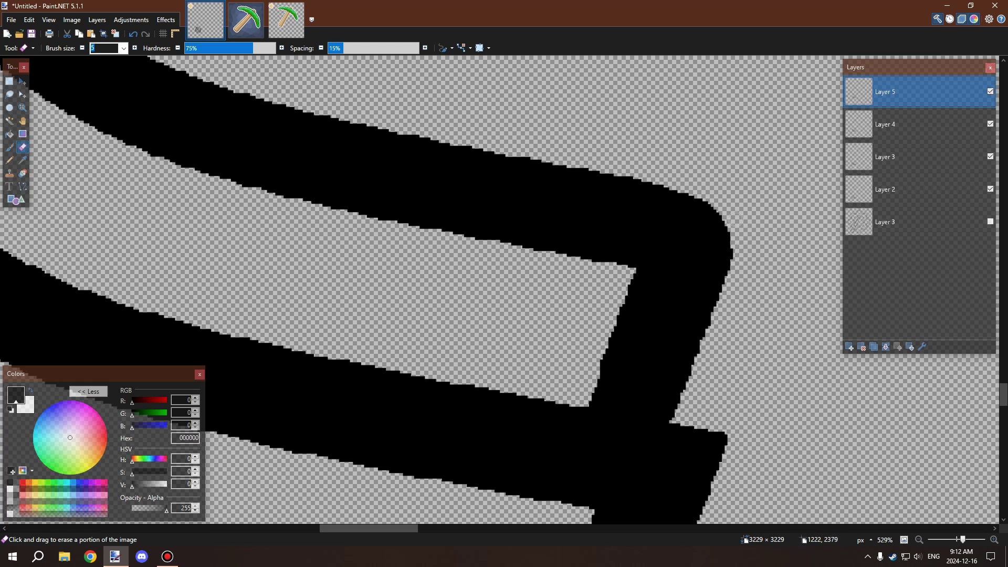
scroll(712, 185, "down", 2)
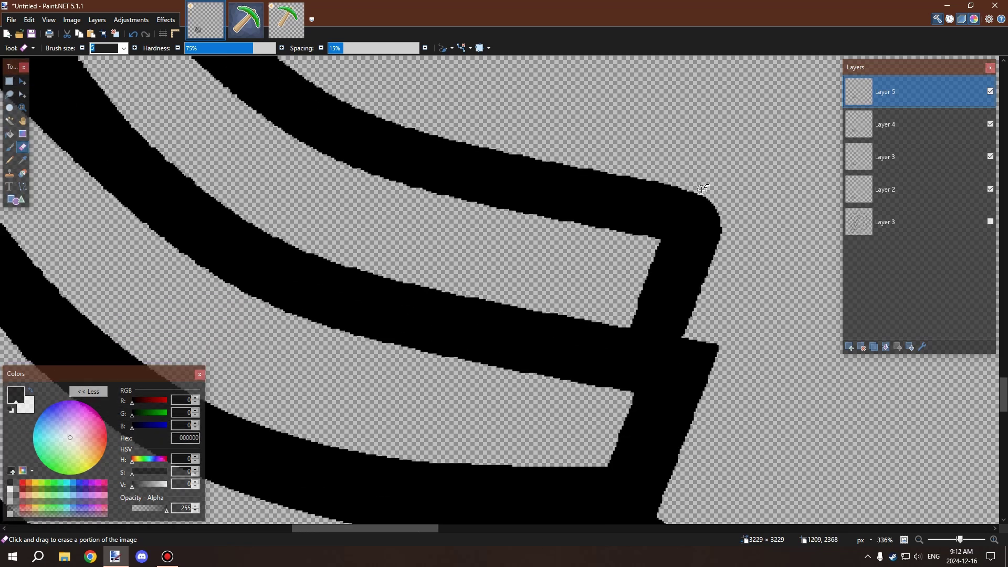
scroll(703, 189, "down", 4)
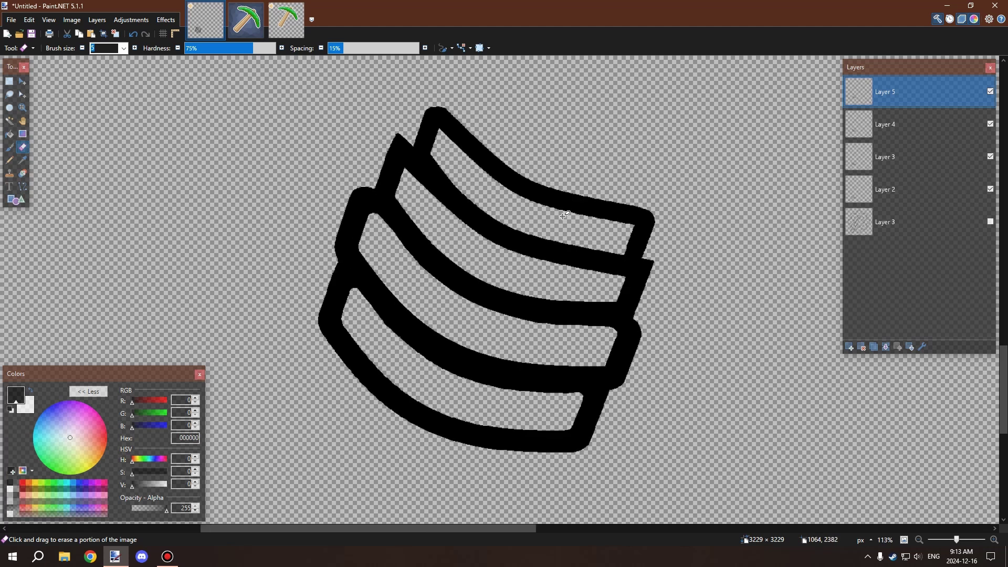
scroll(562, 221, "up", 1)
scroll(563, 224, "down", 2)
scroll(706, 271, "up", 4)
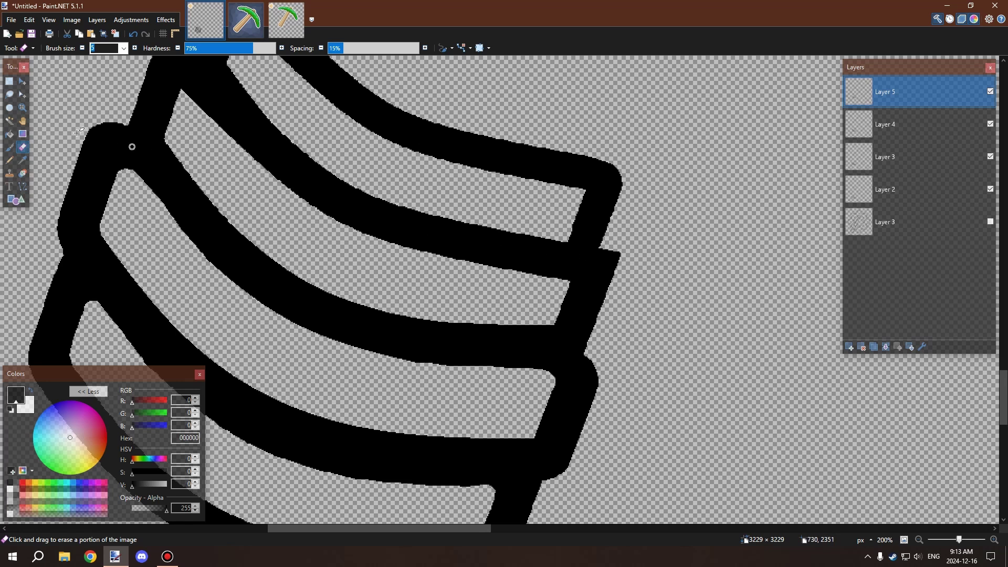
On Layer 4, erase the second band's upper right outer corner round and clear the leftover fragment
left_click(893, 124)
scroll(582, 243, "up", 4)
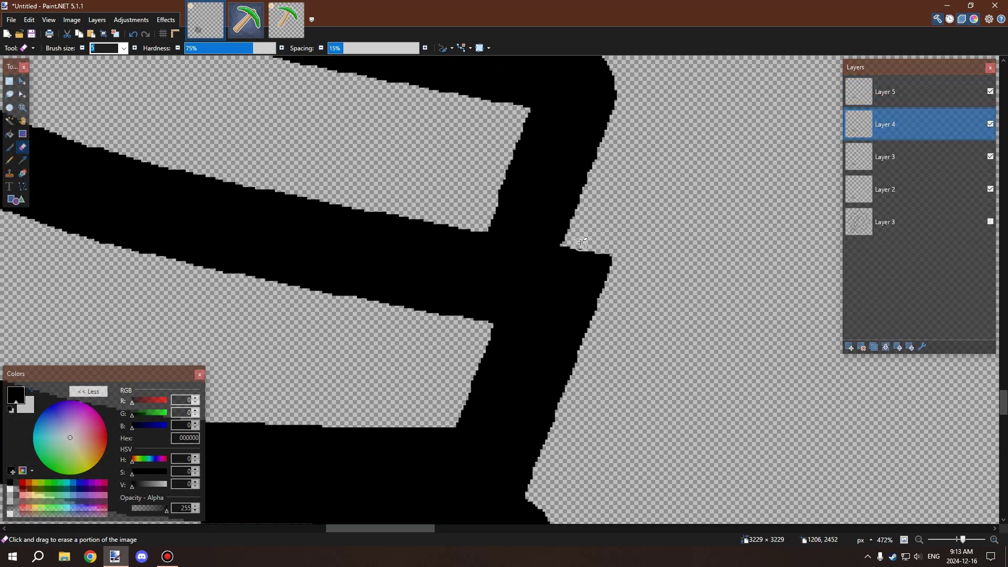
mouse_move(588, 253)
left_mouse_down()
mouse_move(603, 274)
mouse_move(599, 305)
left_mouse_up()
key("ctrl+z")
left_click_drag(570, 249, 593, 298)
key("ctrl+z")
scroll(597, 310, "up", 3)
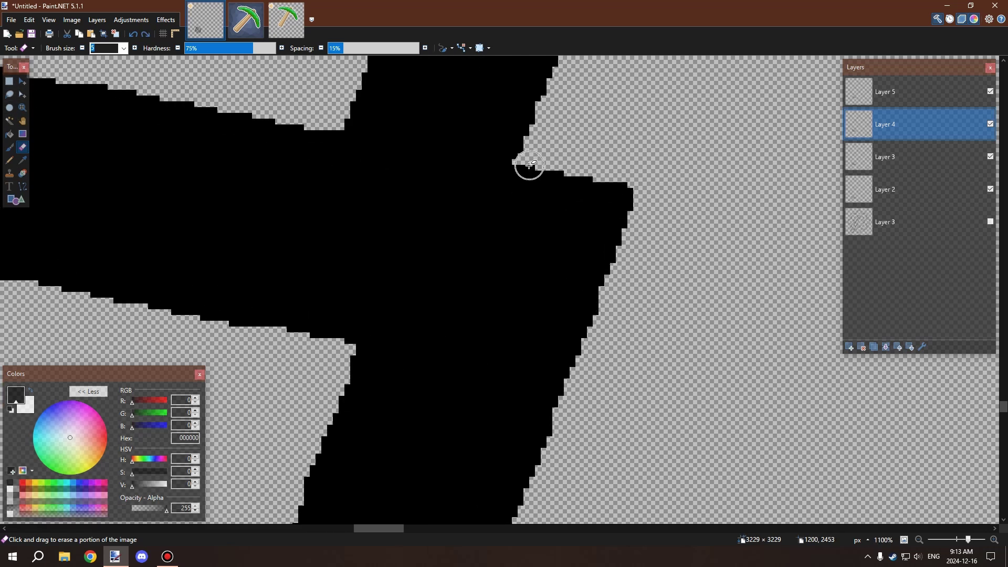
mouse_move(535, 171)
left_mouse_down()
mouse_move(578, 217)
mouse_move(593, 252)
mouse_move(593, 354)
left_mouse_up()
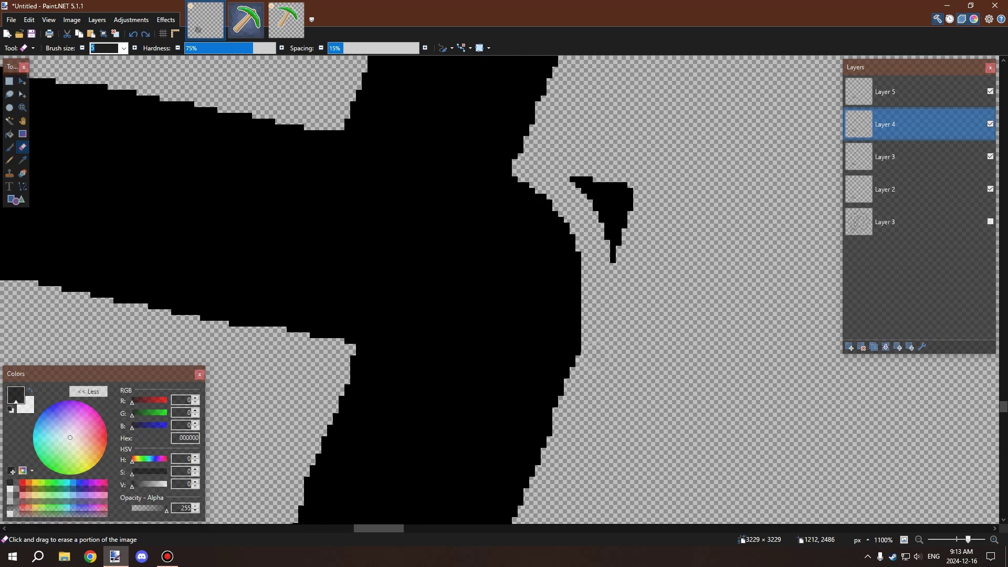
mouse_move(619, 252)
left_mouse_down()
mouse_move(580, 184)
mouse_move(623, 257)
left_mouse_up()
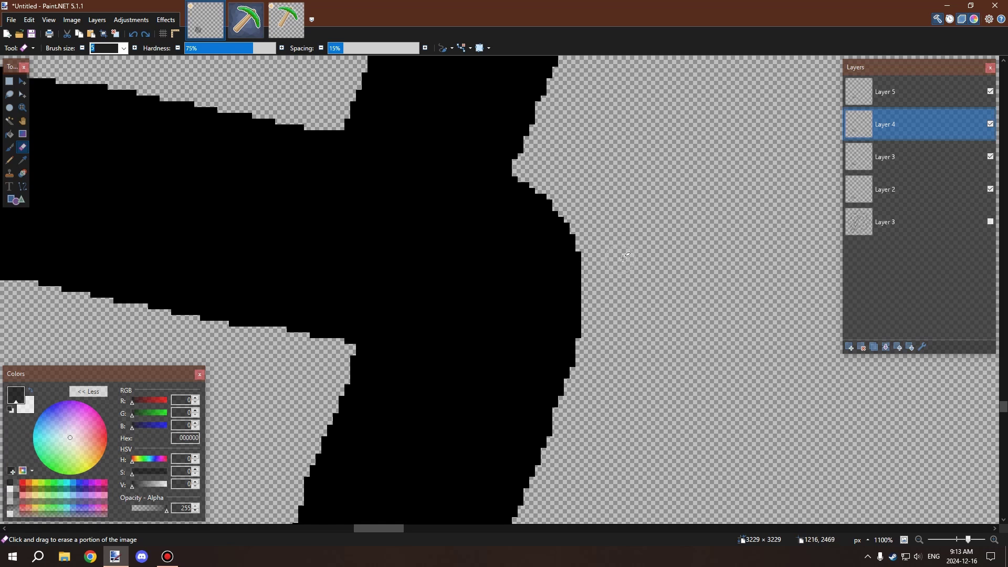
Round the upper left outer corner of the second band and erase the stray specks around it
scroll(646, 178, "down", 6)
scroll(656, 184, "up", 4)
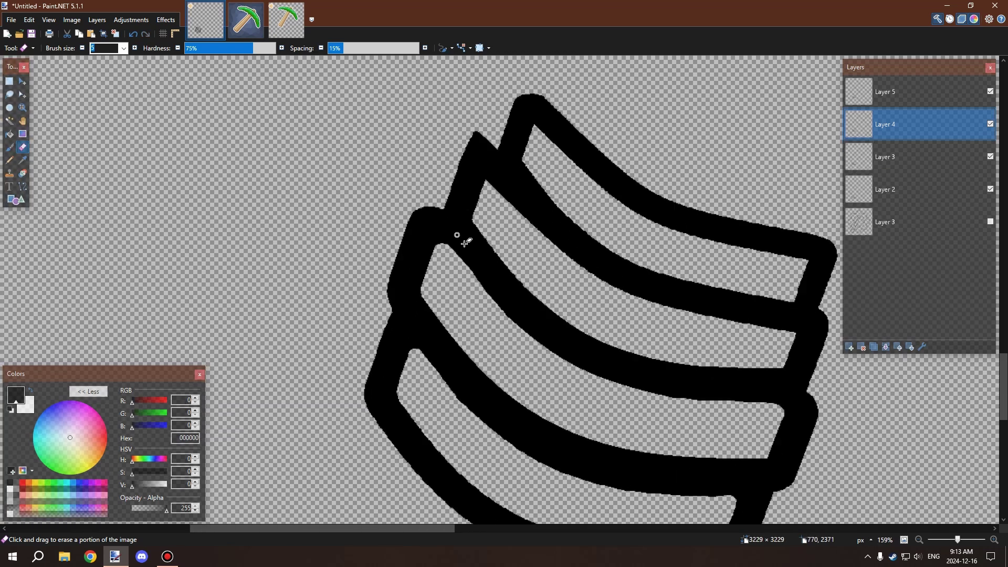
mouse_move(516, 182)
left_mouse_down()
mouse_move(483, 177)
mouse_move(427, 192)
mouse_move(372, 264)
mouse_move(406, 203)
mouse_move(462, 163)
mouse_move(502, 154)
mouse_move(449, 176)
mouse_move(494, 170)
mouse_move(396, 176)
mouse_move(478, 148)
mouse_move(419, 178)
left_mouse_up()
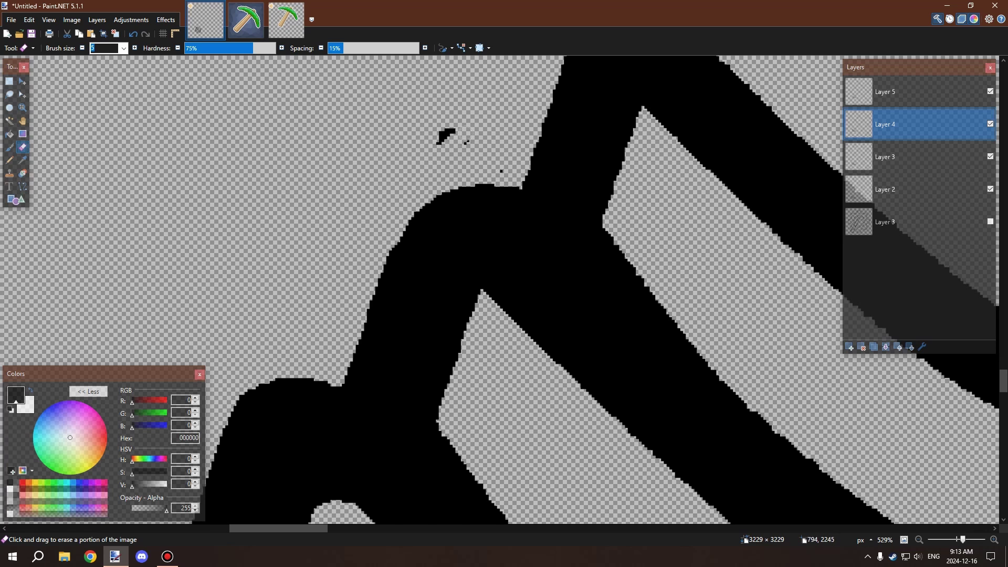
scroll(493, 142, "down", 10)
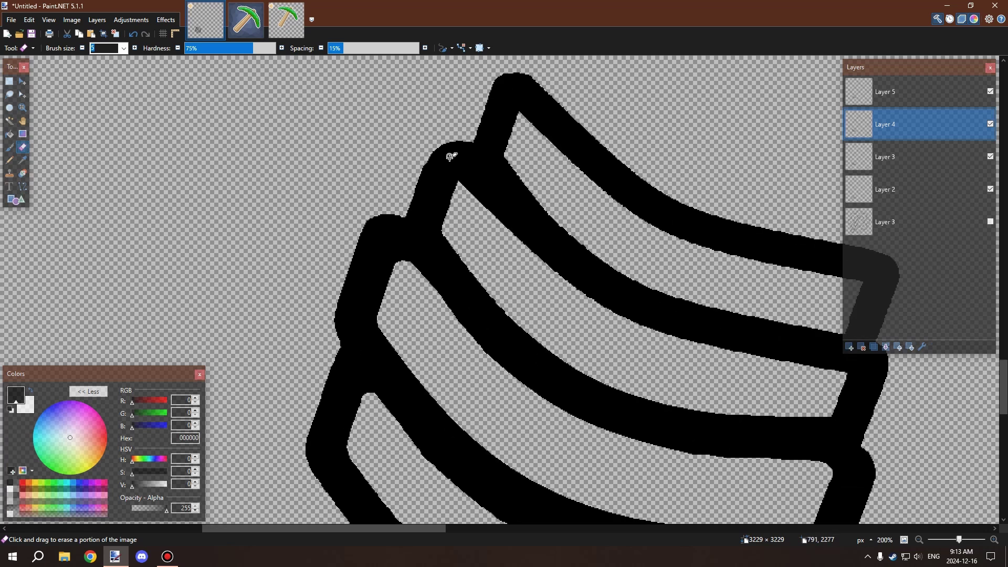
scroll(503, 297, "up", 4)
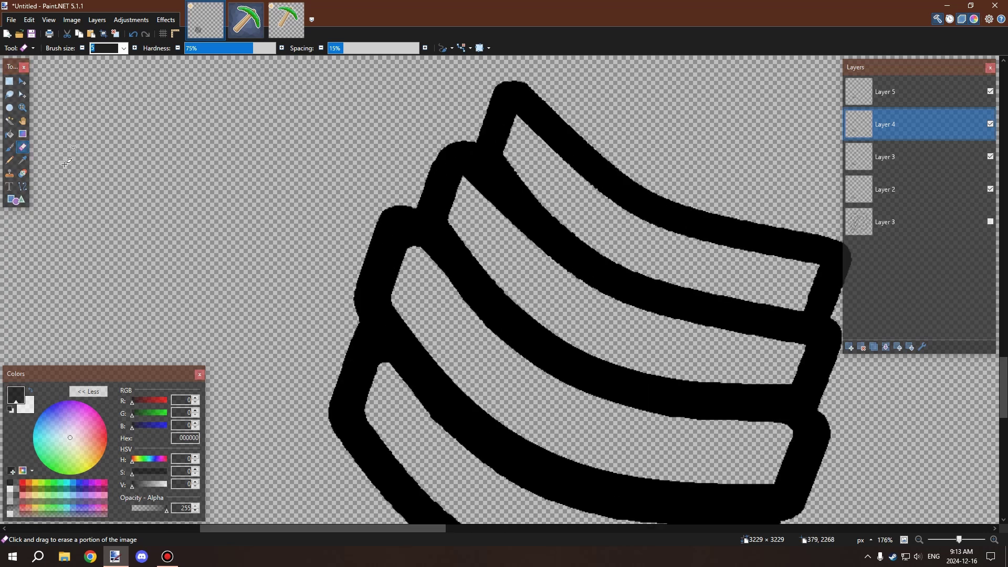
Switch to the Paintbrush and round the second band's upper left inner corner in black on Layer 4
left_click(10, 147)
scroll(452, 179, "up", 5)
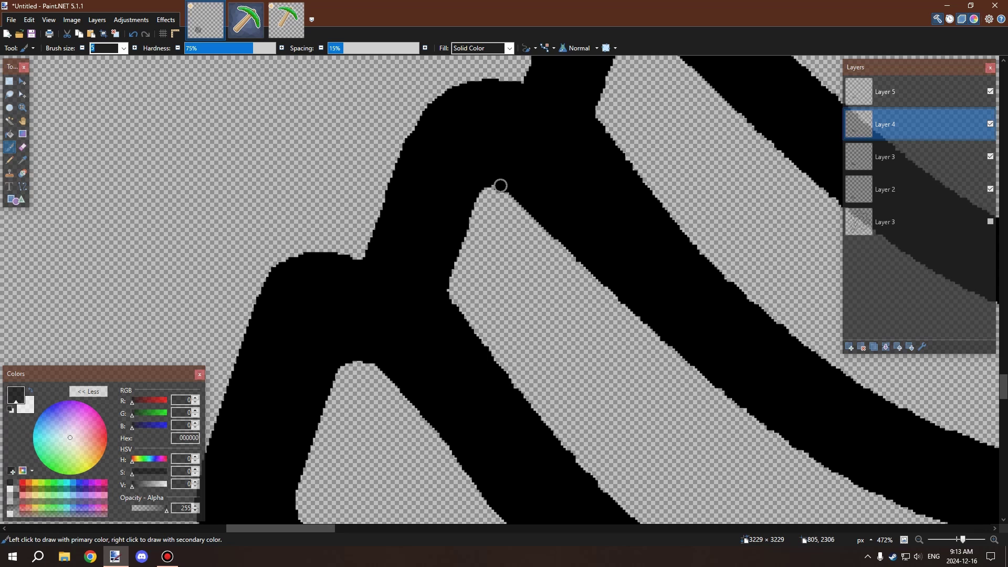
left_click_drag(470, 197, 509, 193)
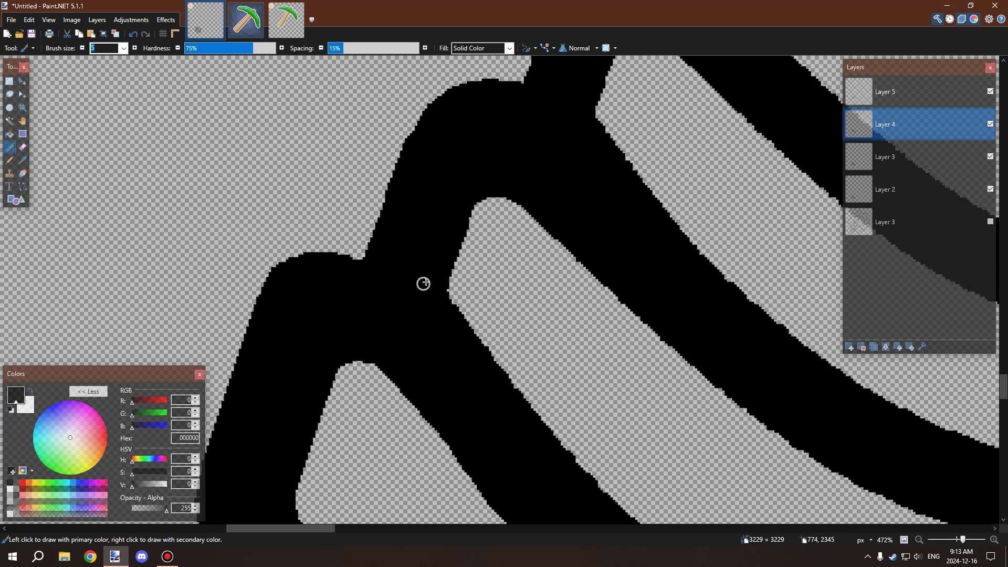
scroll(383, 232, "down", 3)
scroll(387, 162, "up", 4)
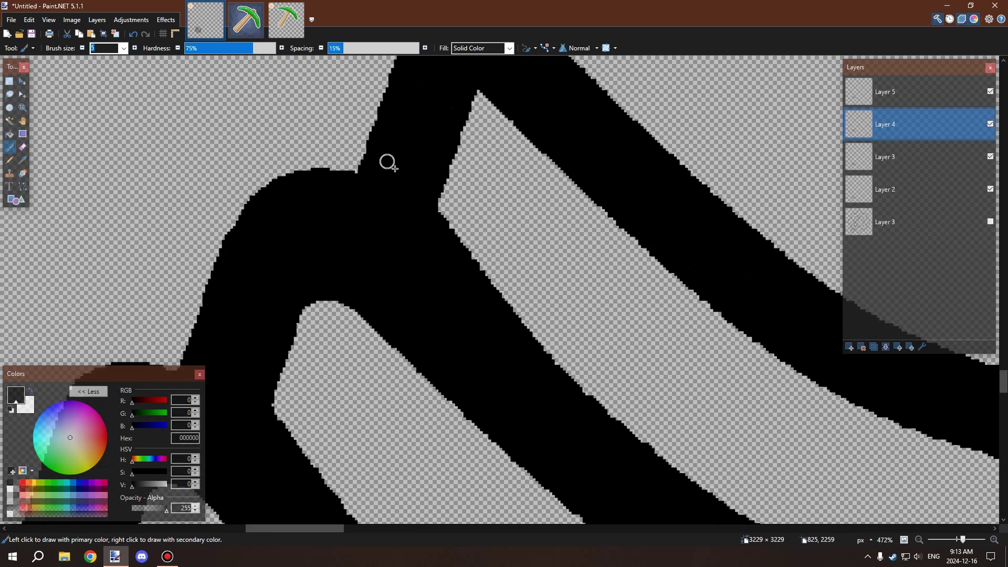
Try to round the lower left and upper left inner corners of the top band with black strokes
left_click_drag(438, 200, 443, 221)
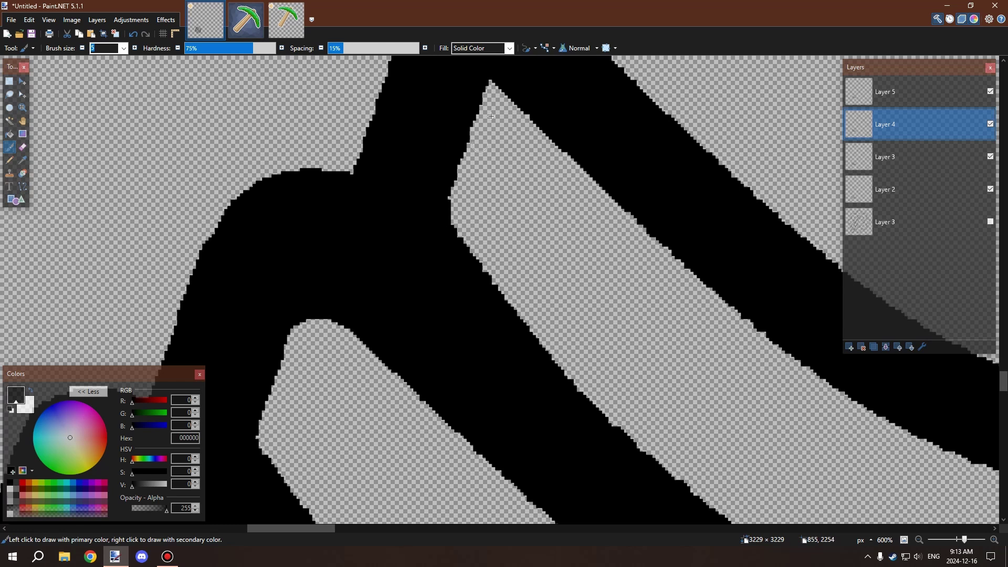
scroll(491, 116, "down", 3)
scroll(490, 113, "up", 3)
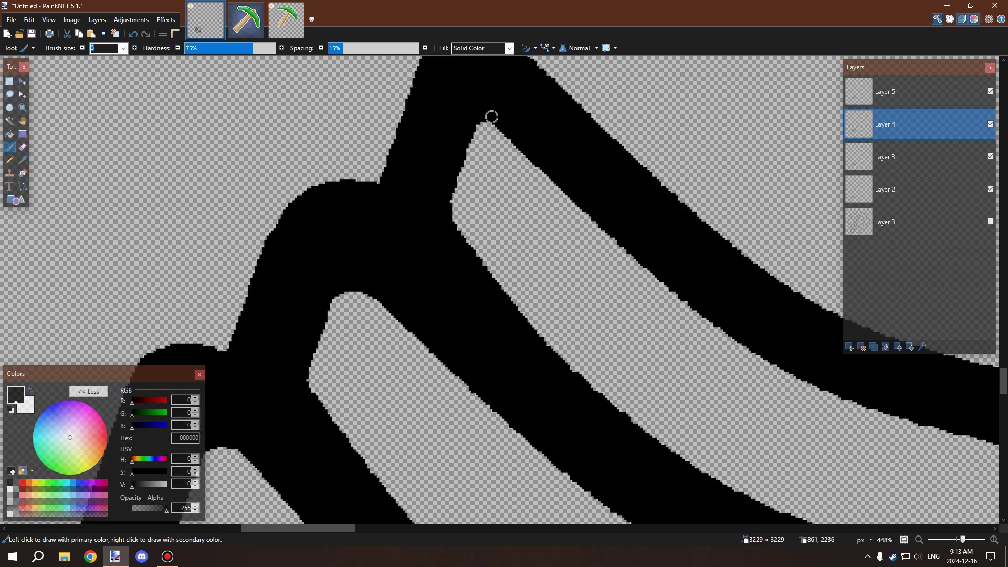
scroll(472, 147, "down", 4)
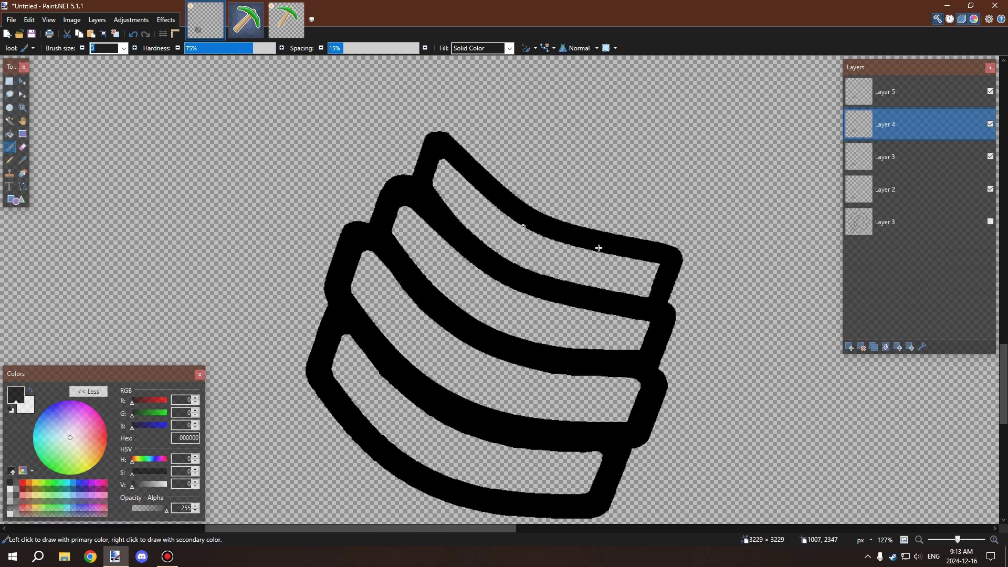
scroll(627, 243, "up", 3)
scroll(276, 174, "down", 1)
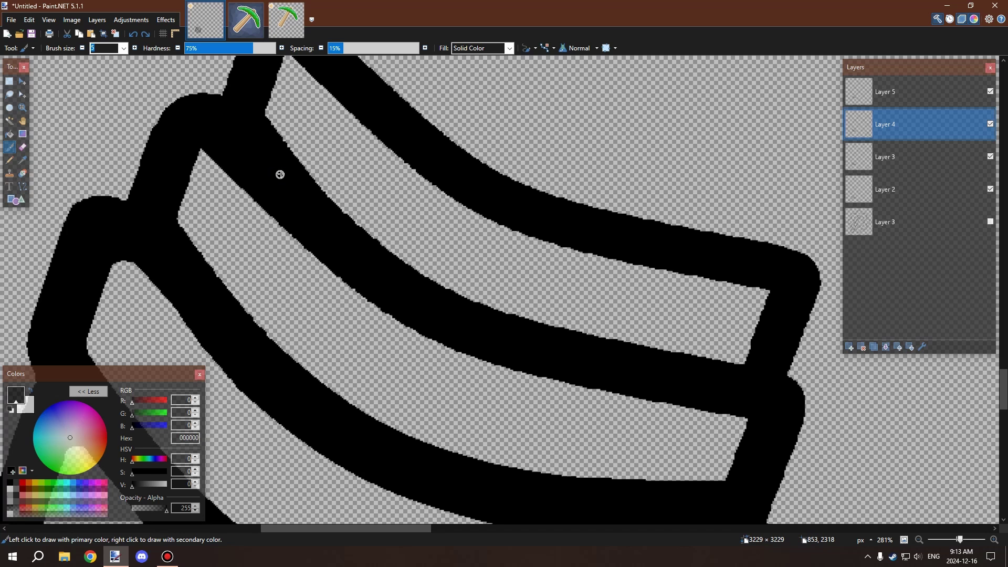
Paint the upper left inner corners of the second band and the top band round in black
scroll(164, 153, "up", 5)
mouse_move(189, 153)
left_mouse_down()
mouse_move(251, 165)
mouse_move(193, 178)
mouse_move(235, 171)
mouse_move(258, 185)
left_mouse_up()
scroll(259, 184, "down", 4)
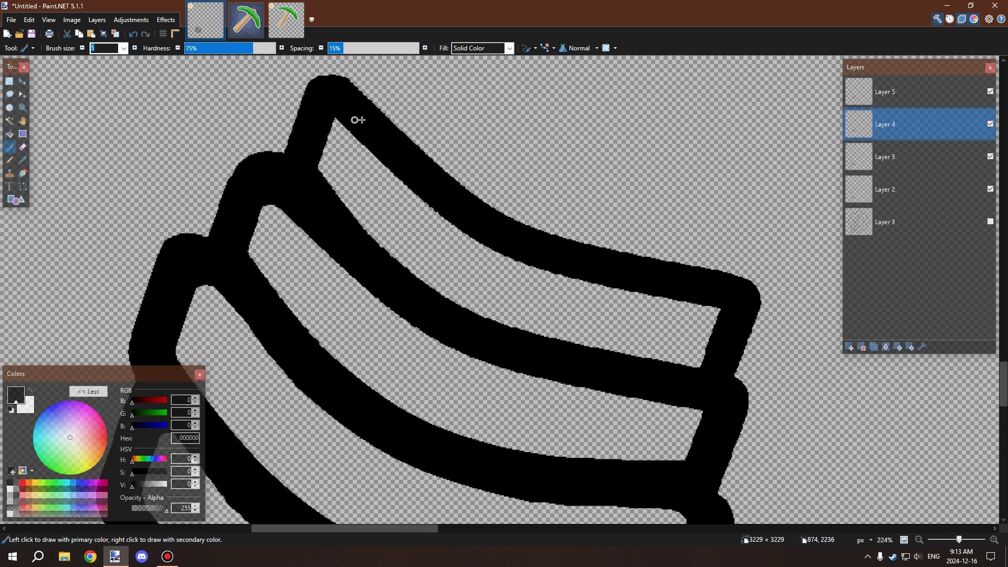
scroll(338, 117, "up", 3)
mouse_move(350, 126)
left_mouse_down()
mouse_move(307, 135)
mouse_move(335, 128)
left_mouse_up()
scroll(361, 130, "down", 5)
Paint the upper right and lower right inner corners of the top band round in black
scroll(455, 273, "up", 4)
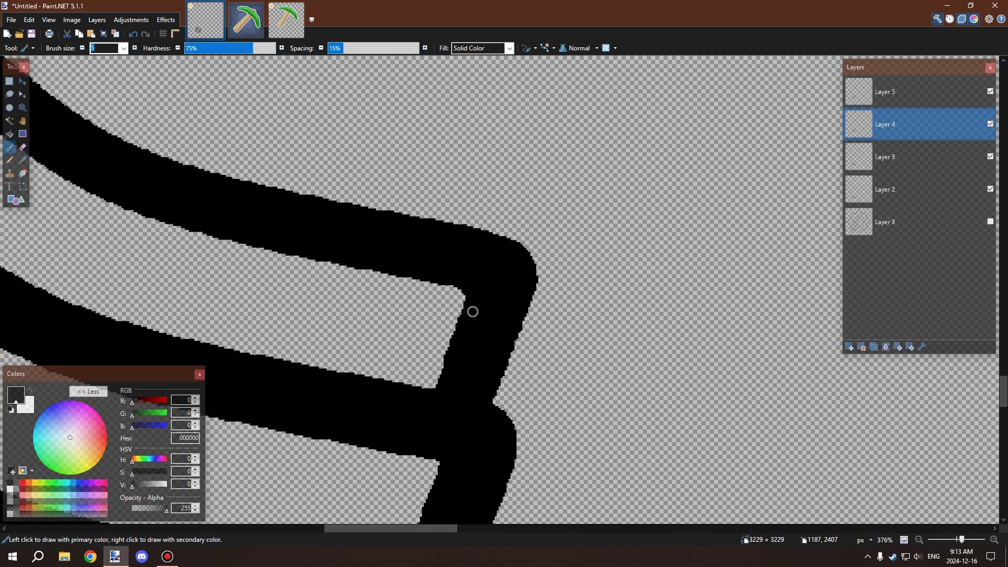
left_click_drag(452, 280, 466, 301)
scroll(499, 281, "up", 3)
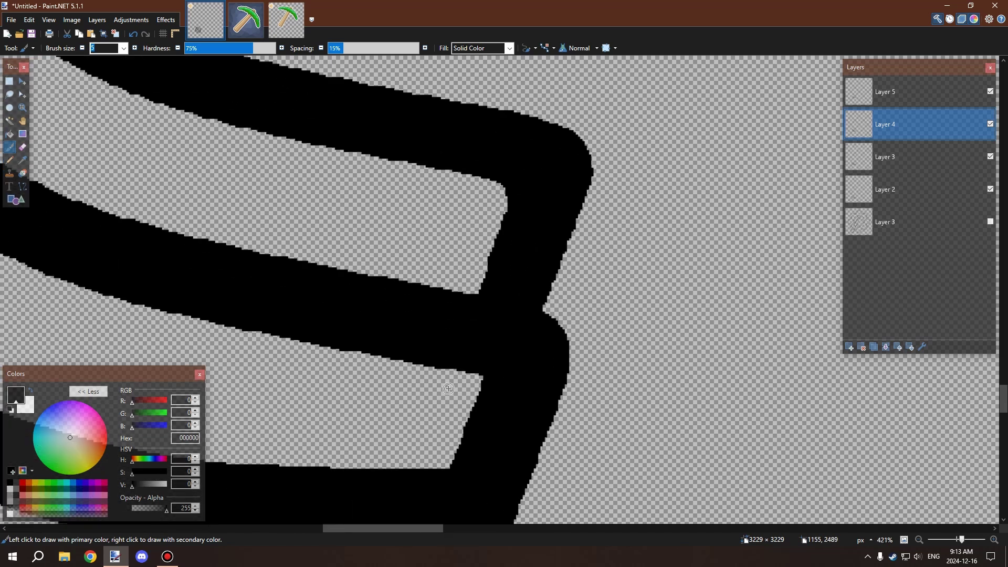
left_click_drag(505, 266, 457, 288)
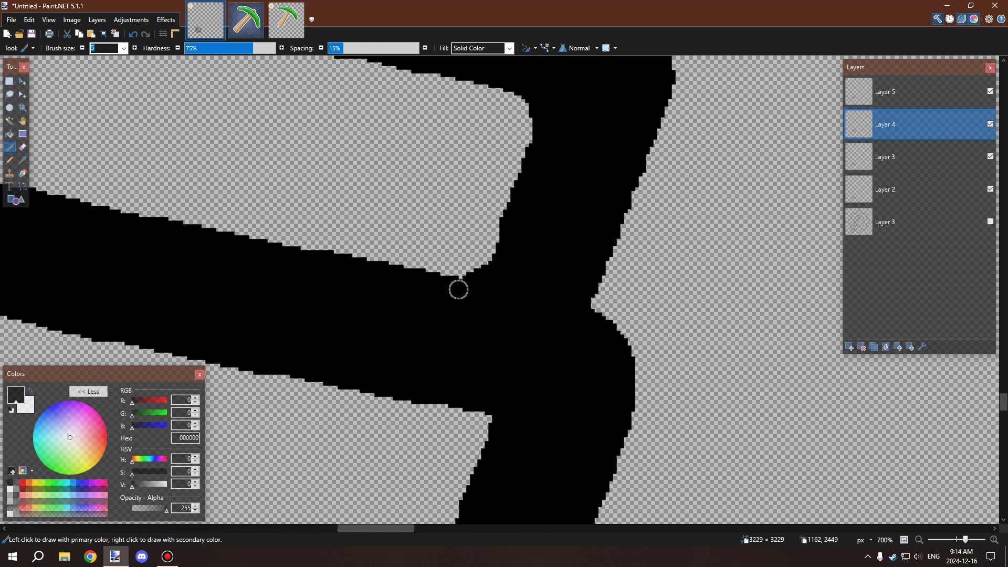
Paint the second band's upper right and lower right inner corners round in black
scroll(472, 286, "down", 3)
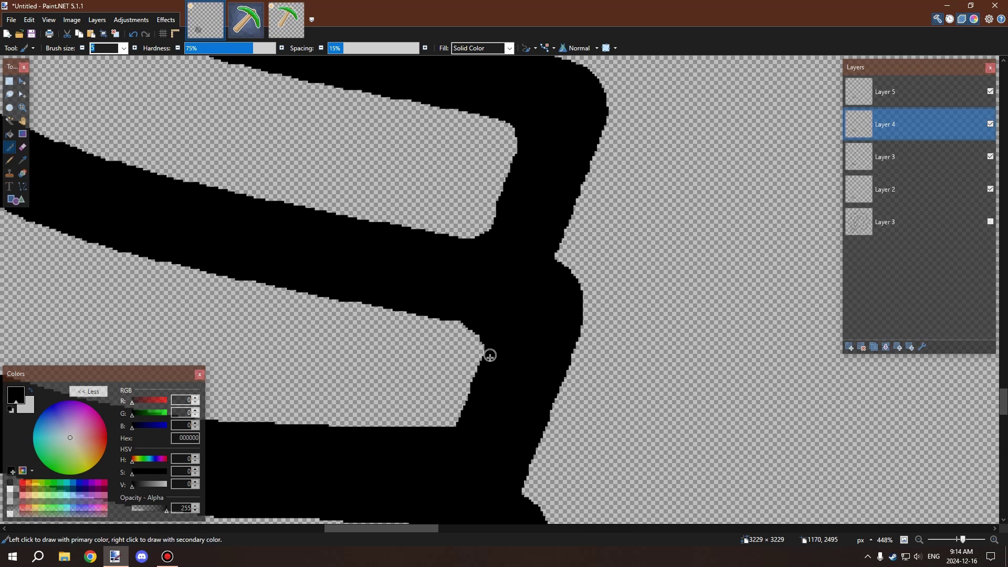
scroll(490, 336, "up", 2)
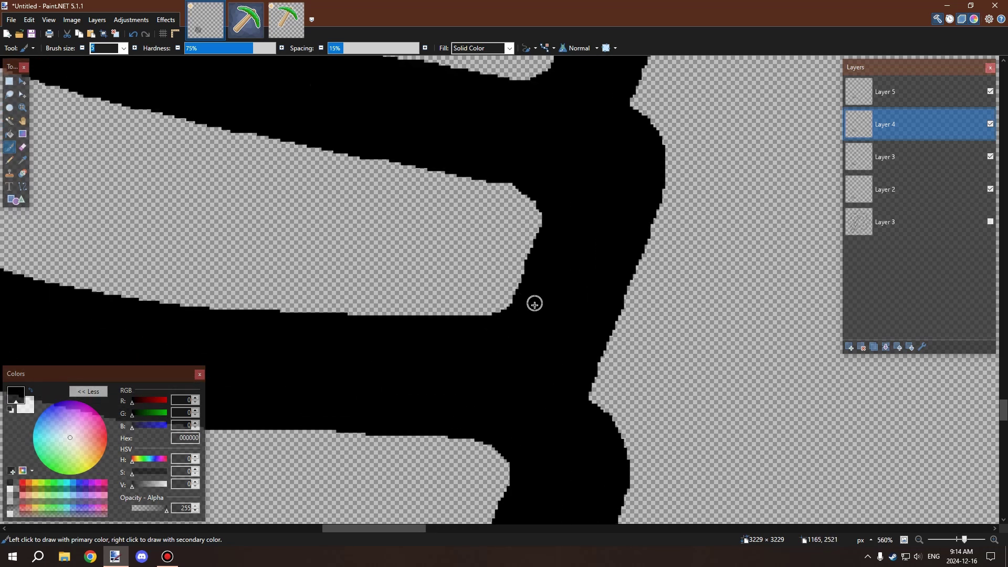
scroll(533, 301, "down", 5)
scroll(349, 225, "up", 3)
scroll(349, 225, "up", 2)
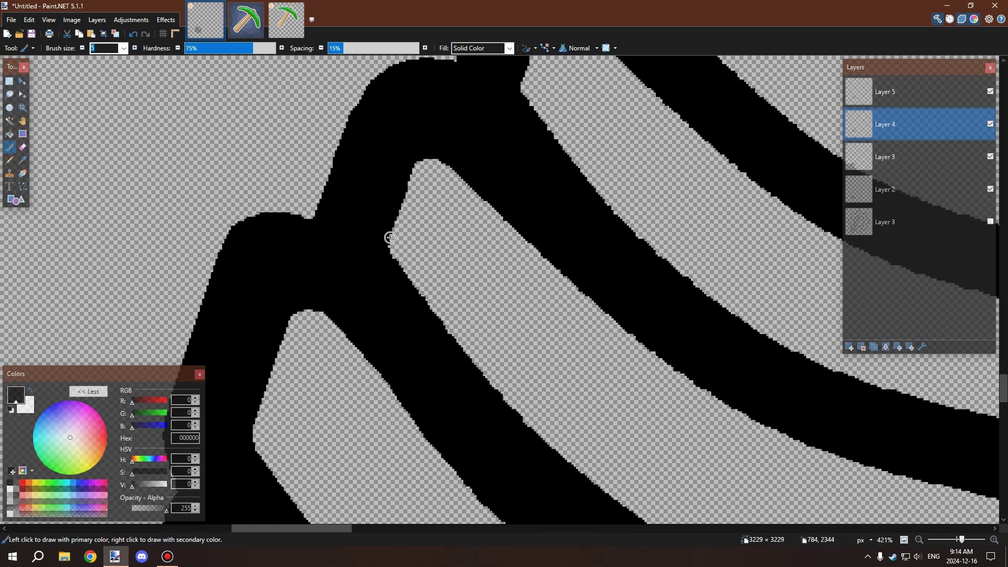
scroll(340, 231, "down", 8)
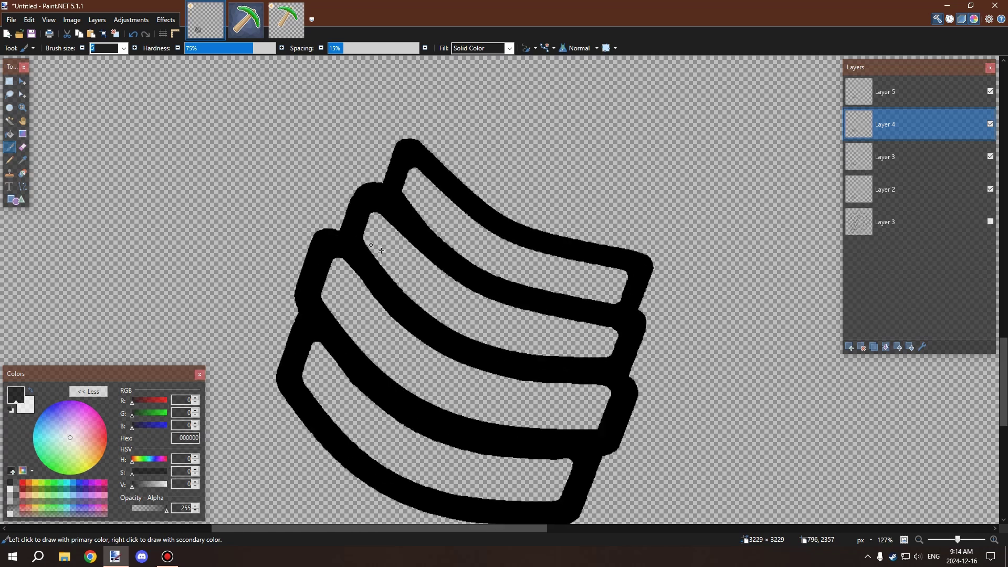
scroll(340, 231, "up", 2)
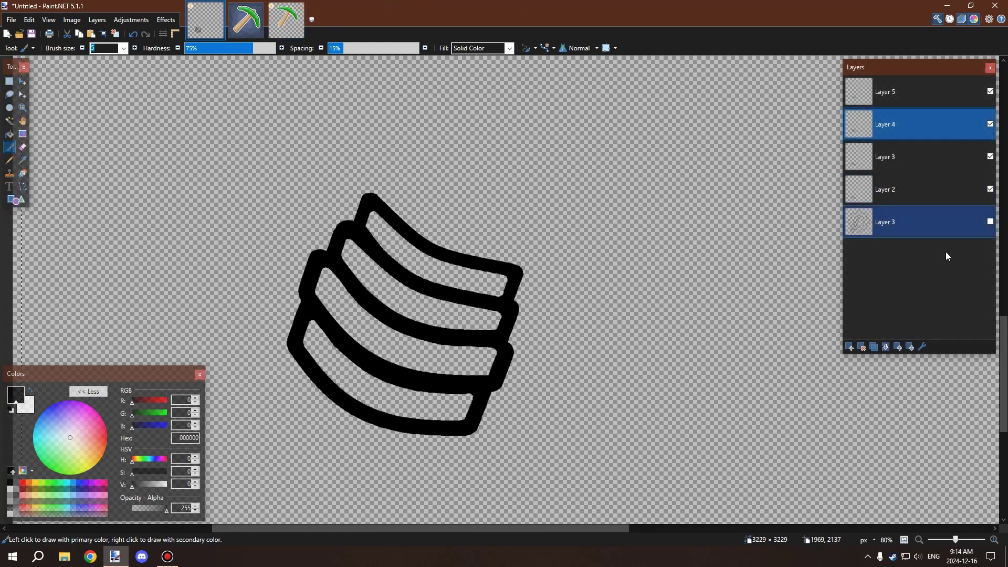
Show the bottom Layer 3 containing the gear and handle outlines
left_click(990, 221)
scroll(623, 222, "down", 2)
scroll(623, 222, "down", 1)
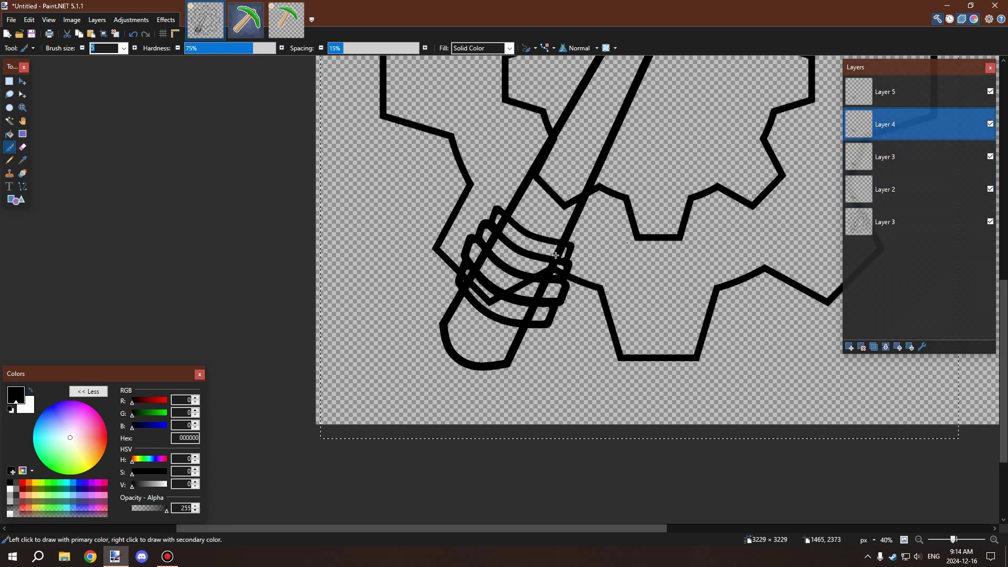
scroll(661, 276, "up", 1)
scroll(528, 280, "down", 1)
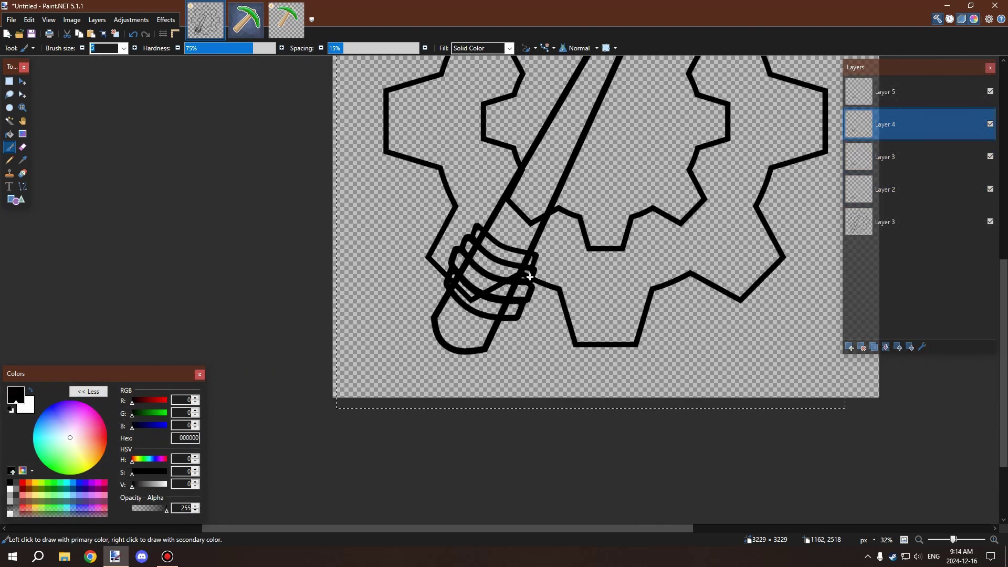
scroll(535, 273, "up", 2)
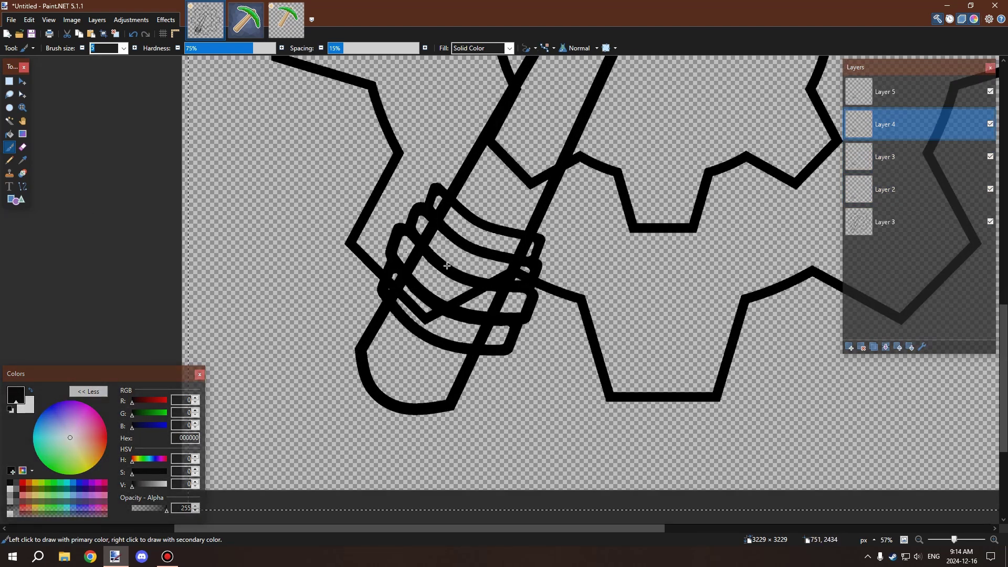
scroll(464, 255, "up", 2)
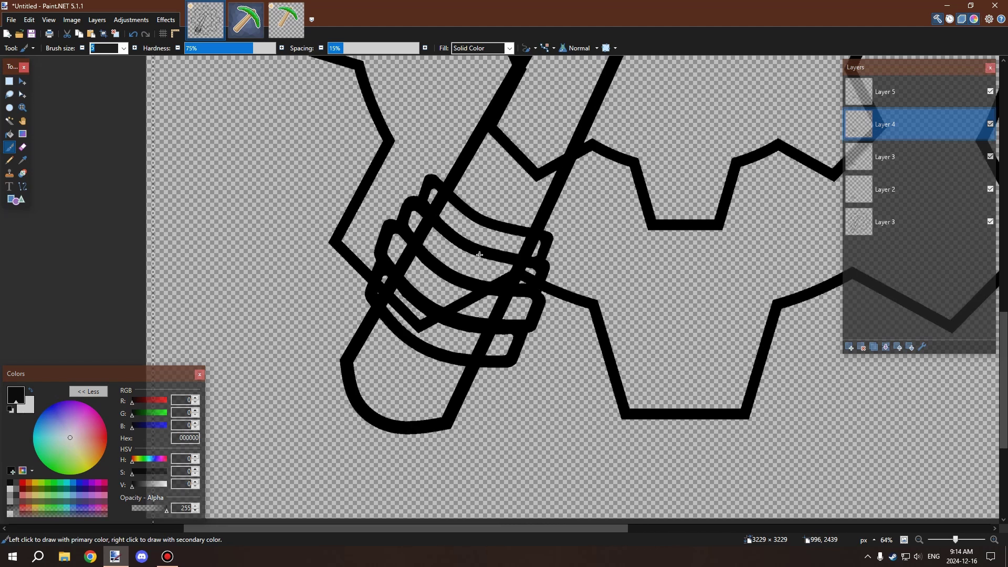
Erase the handle and gear lines inside the left end of the lowest band on the bottom Layer 3
left_click(23, 147)
scroll(324, 269, "up", 2)
scroll(397, 327, "up", 2)
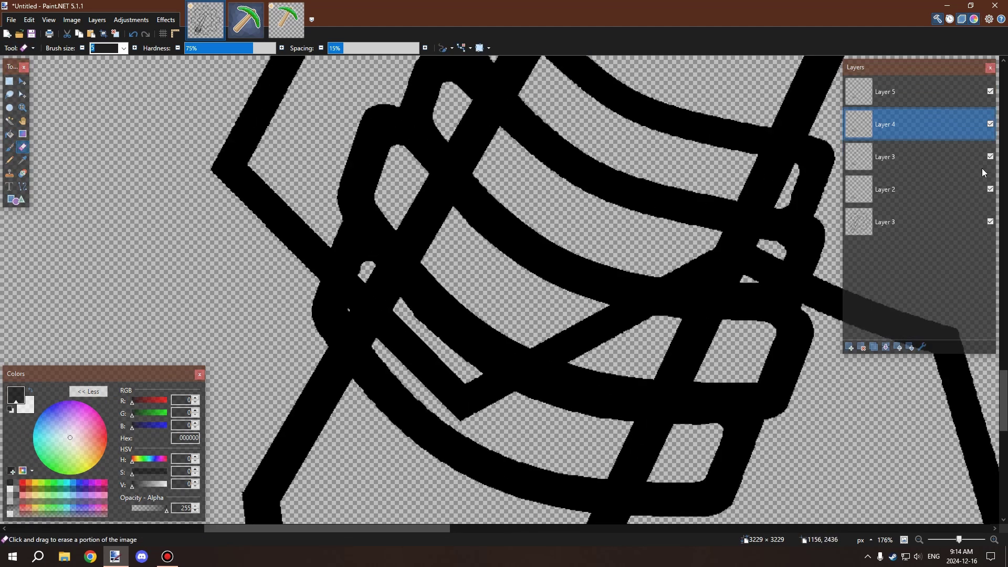
left_click(887, 221)
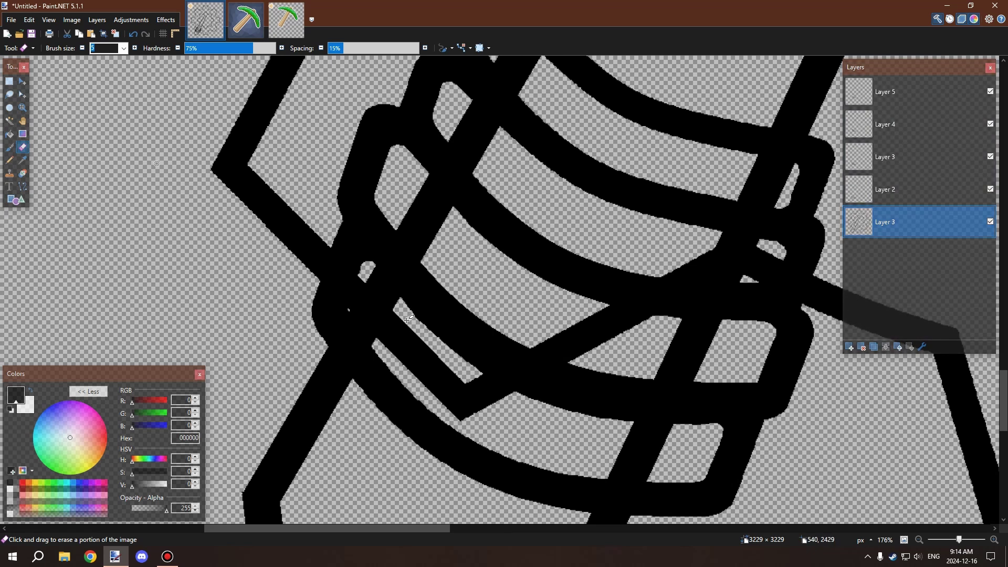
scroll(480, 401, "up", 2)
scroll(339, 267, "up", 2)
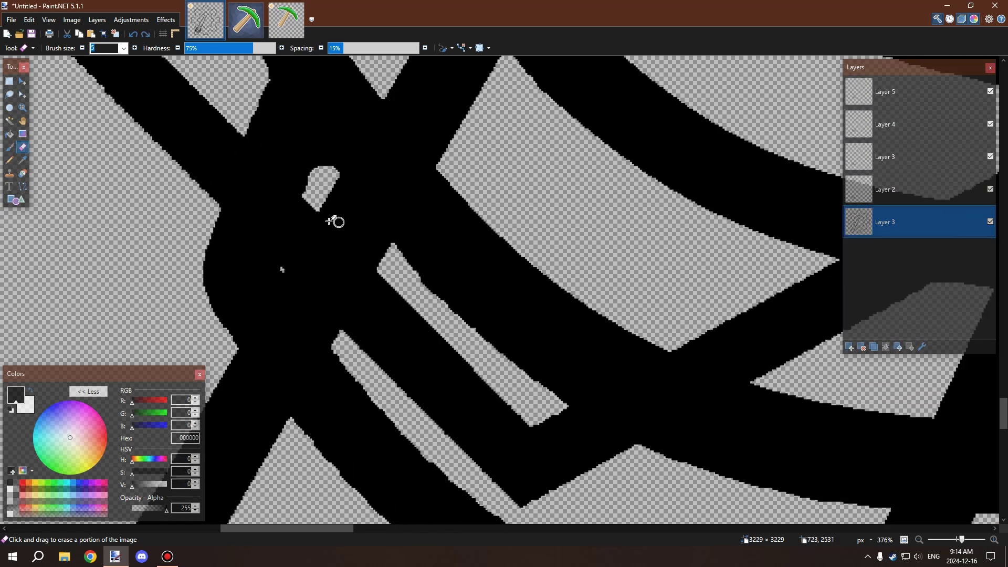
left_click_drag(332, 221, 285, 268)
mouse_move(315, 220)
left_mouse_down()
mouse_move(296, 286)
mouse_move(284, 272)
mouse_move(315, 299)
mouse_move(294, 278)
mouse_move(302, 189)
left_mouse_up()
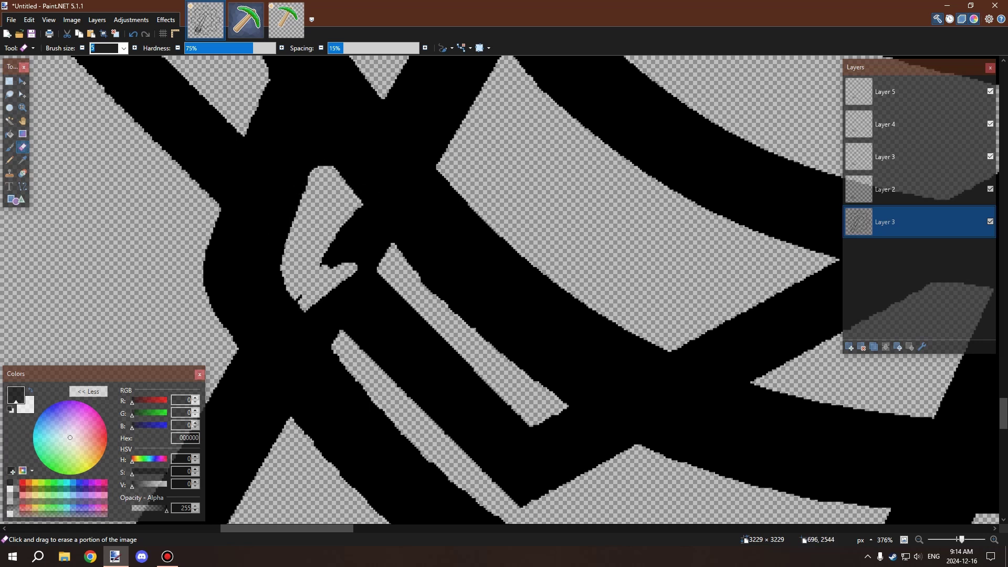
mouse_move(288, 245)
left_mouse_down()
mouse_move(365, 217)
mouse_move(285, 288)
mouse_move(369, 236)
left_mouse_up()
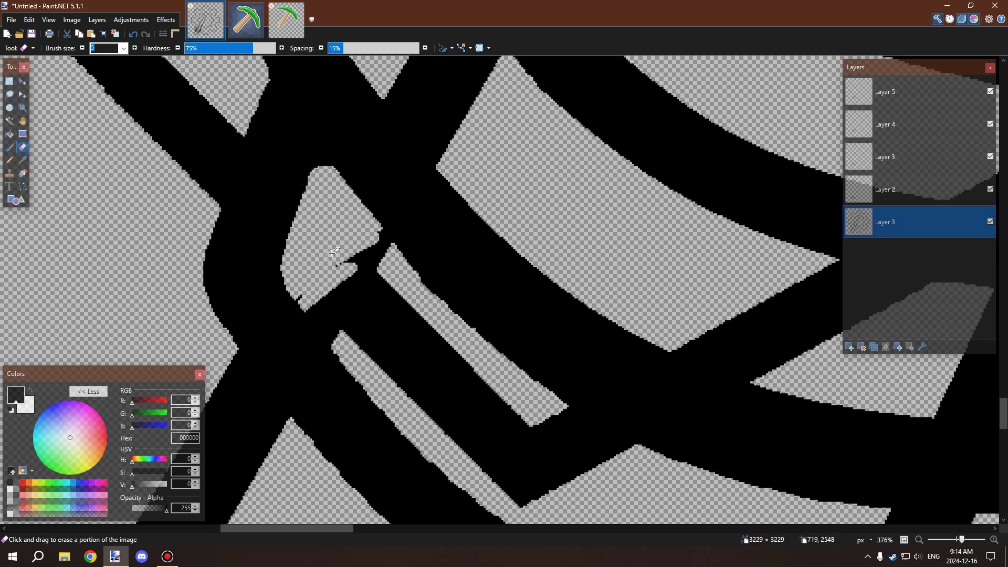
Set the Eraser brush size to 20 and erase the gear line running through the left part of the lowest band
left_click(124, 48)
left_click(108, 166)
mouse_move(301, 267)
left_mouse_down()
mouse_move(292, 315)
mouse_move(320, 342)
mouse_move(414, 357)
mouse_move(327, 338)
mouse_move(455, 310)
mouse_move(481, 401)
mouse_move(532, 377)
mouse_move(498, 446)
mouse_move(577, 468)
mouse_move(625, 451)
mouse_move(530, 472)
mouse_move(526, 496)
left_mouse_up()
scroll(526, 467, "down", 3)
scroll(519, 367, "down", 3)
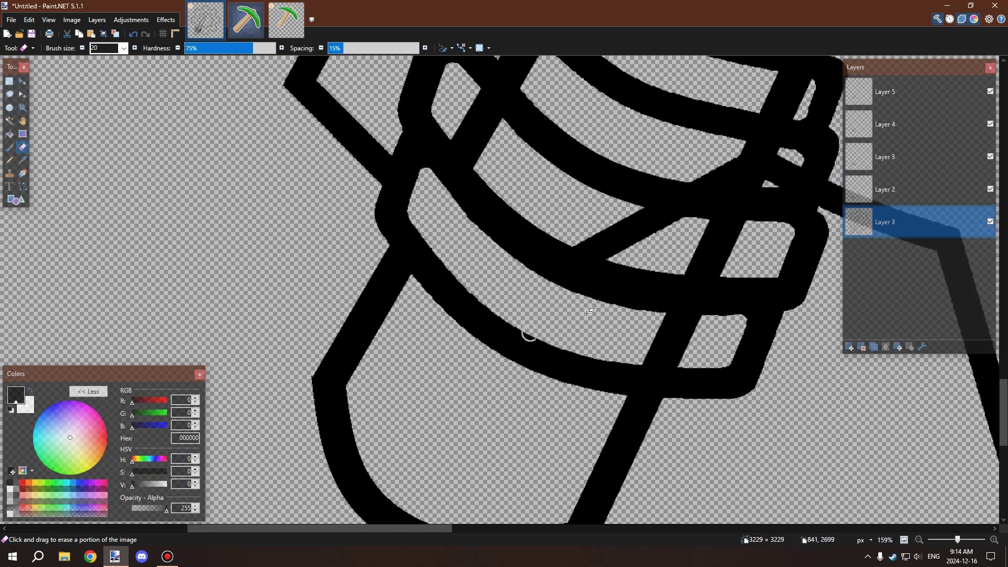
Erase the gear and right handle lines inside the right end of the second band
scroll(764, 185, "up", 2)
scroll(763, 185, "up", 1)
mouse_move(690, 180)
left_mouse_down()
mouse_move(631, 271)
mouse_move(692, 150)
mouse_move(643, 219)
mouse_move(723, 118)
mouse_move(696, 195)
mouse_move(748, 116)
left_mouse_up()
mouse_move(770, 128)
left_mouse_down()
mouse_move(743, 191)
mouse_move(764, 151)
mouse_move(651, 184)
mouse_move(788, 171)
mouse_move(685, 211)
mouse_move(823, 146)
mouse_move(797, 209)
mouse_move(790, 182)
left_mouse_up()
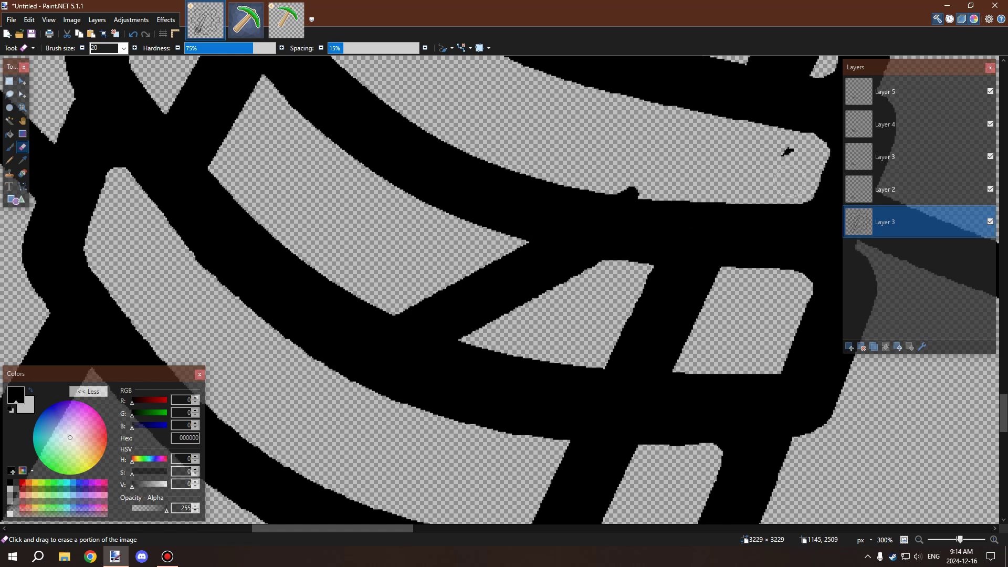
mouse_move(672, 202)
left_mouse_down()
mouse_move(643, 188)
mouse_move(468, 308)
mouse_move(647, 230)
mouse_move(447, 341)
mouse_move(474, 307)
mouse_move(614, 216)
left_mouse_up()
Erase the gear and handle lines inside the third band and the right handle line inside the lowest band
scroll(520, 287, "down", 3)
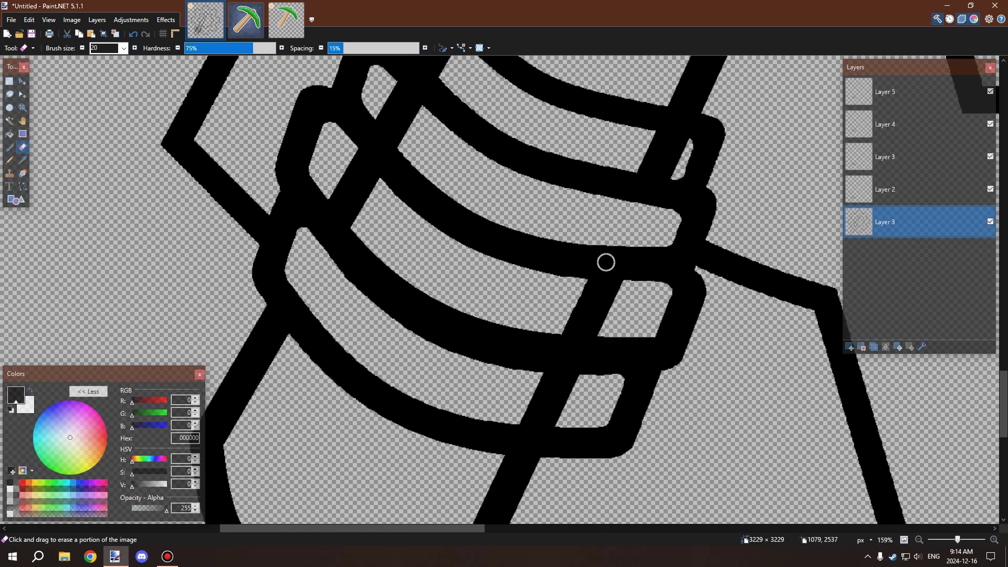
mouse_move(605, 261)
left_mouse_down()
mouse_move(560, 347)
mouse_move(611, 273)
mouse_move(591, 337)
mouse_move(618, 278)
mouse_move(549, 409)
mouse_move(517, 421)
mouse_move(498, 414)
mouse_move(549, 370)
left_mouse_up()
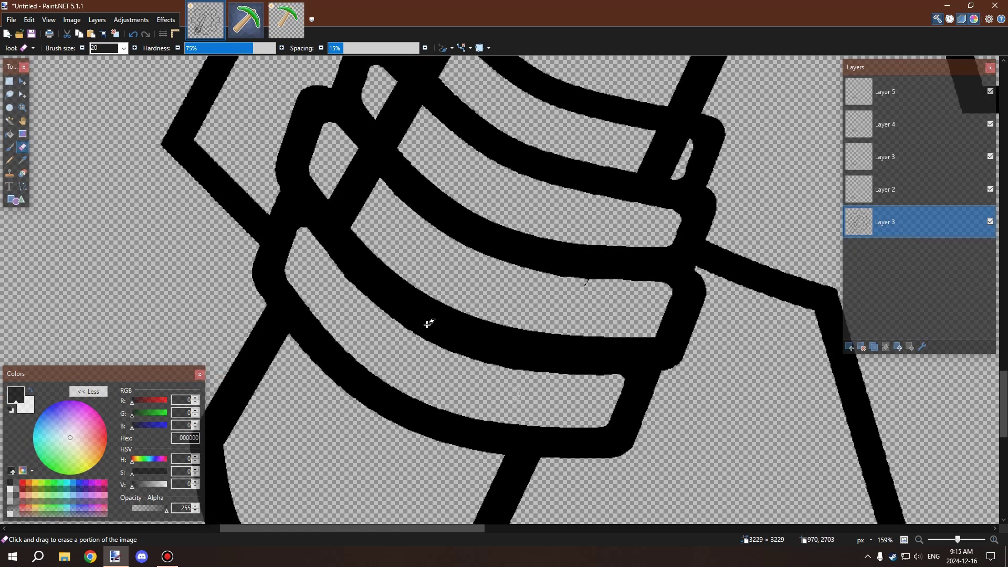
mouse_move(344, 234)
left_mouse_down()
mouse_move(334, 199)
mouse_move(360, 152)
mouse_move(328, 181)
mouse_move(368, 141)
mouse_move(333, 228)
mouse_move(359, 198)
left_mouse_up()
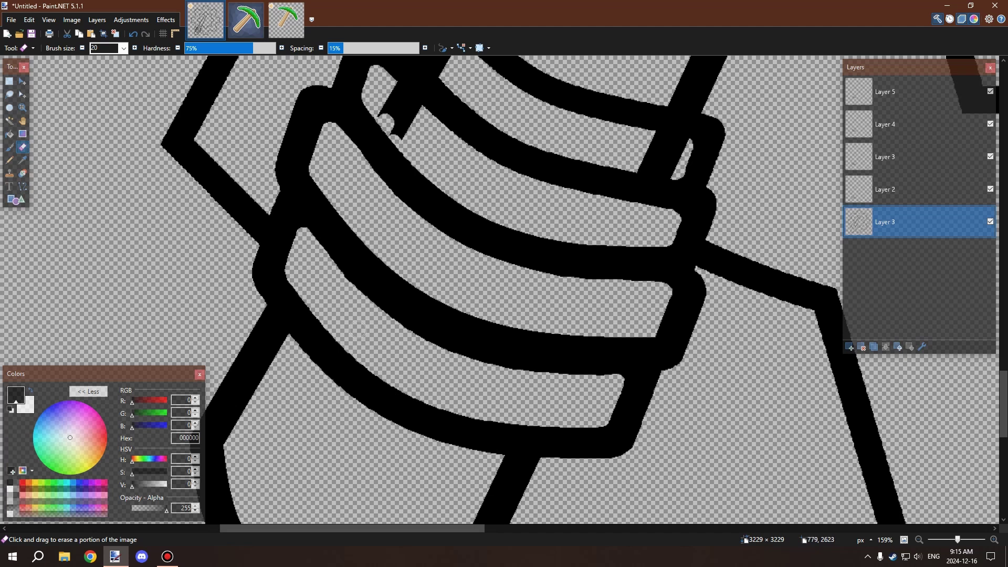
Erase the left handle line where it crosses the inside of the top and second bands
scroll(408, 334, "down", 3)
scroll(412, 322, "up", 5)
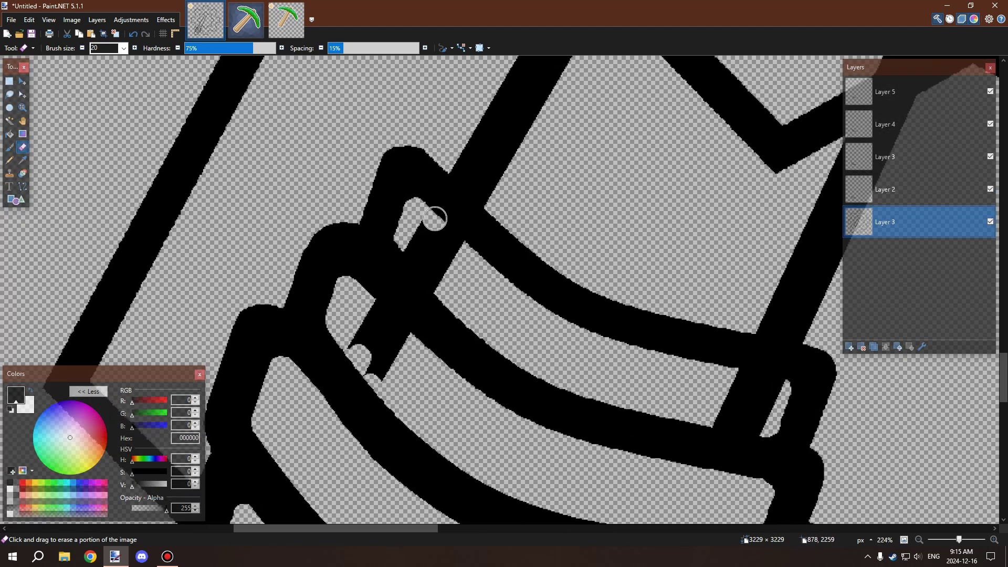
mouse_move(475, 246)
left_mouse_down()
mouse_move(377, 318)
mouse_move(424, 218)
mouse_move(401, 310)
mouse_move(449, 274)
mouse_move(436, 273)
mouse_move(383, 370)
left_mouse_up()
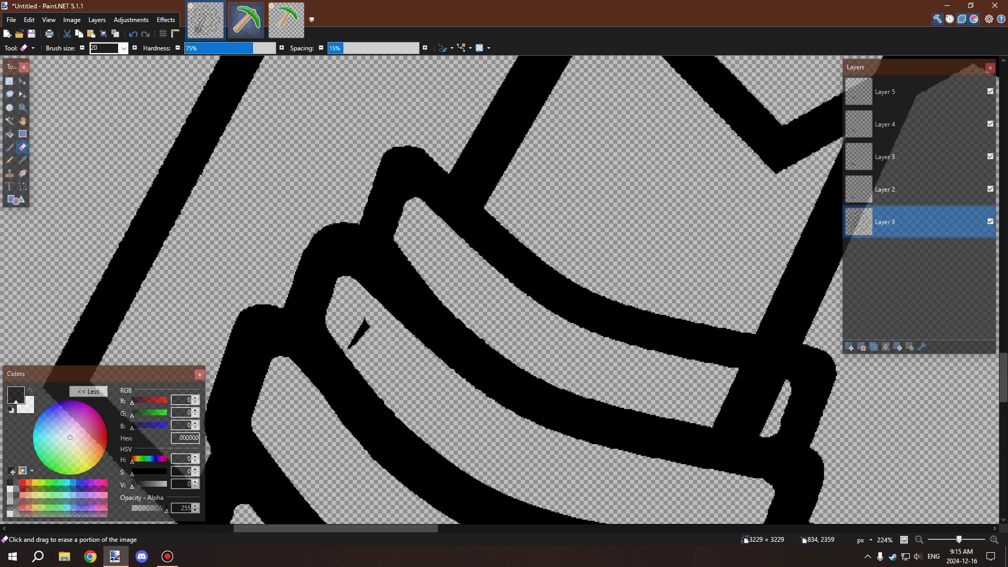
mouse_move(391, 323)
left_mouse_down()
mouse_move(370, 337)
mouse_move(364, 311)
left_mouse_up()
Erase the right handle line inside the right end of the top band
scroll(378, 313, "down", 5)
scroll(393, 204, "up", 5)
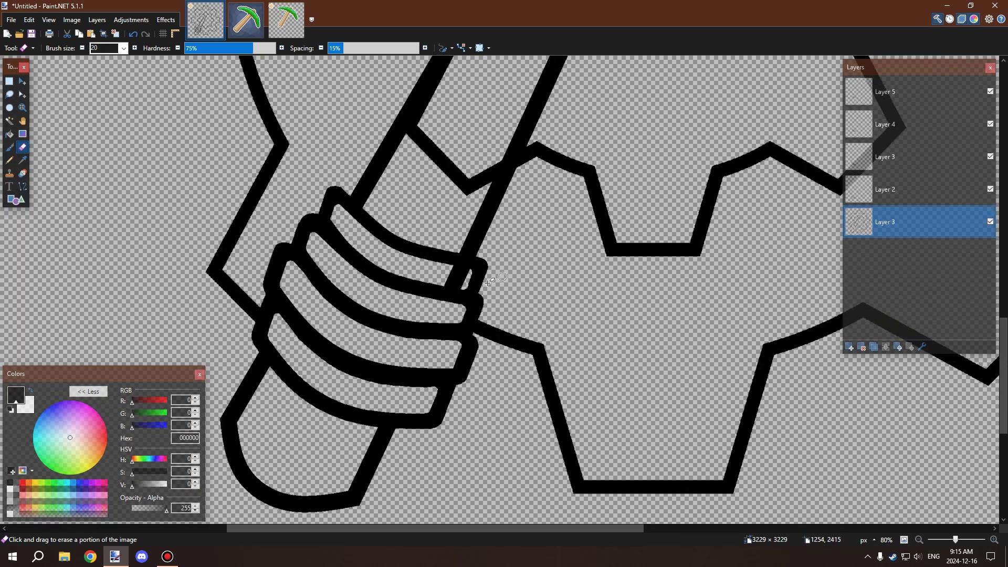
mouse_move(467, 239)
left_mouse_down()
mouse_move(483, 260)
mouse_move(423, 292)
left_mouse_up()
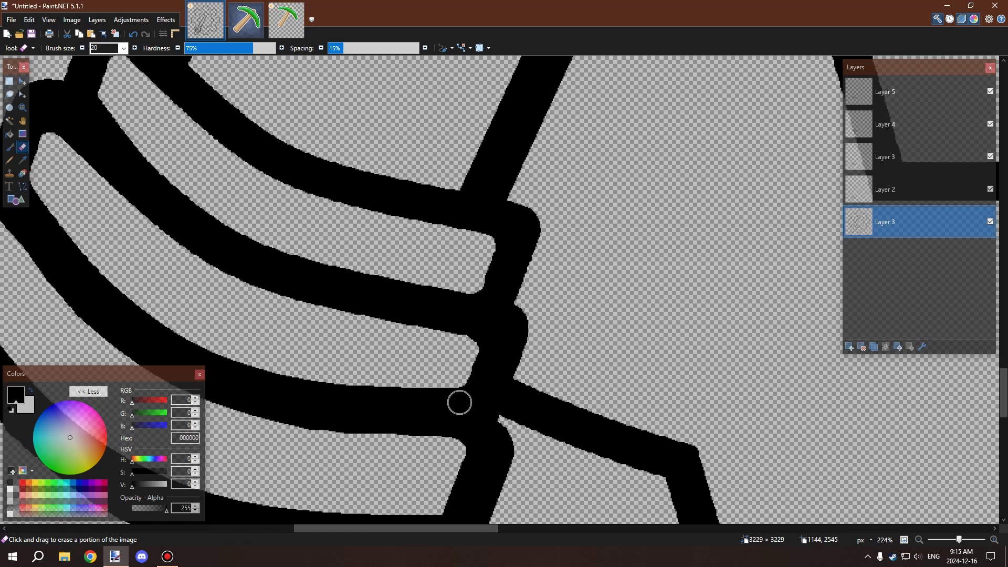
Examine the whole gear and handle drawing, especially the cleaned grip bands and the open upper end of the handle
scroll(456, 367, "down", 10)
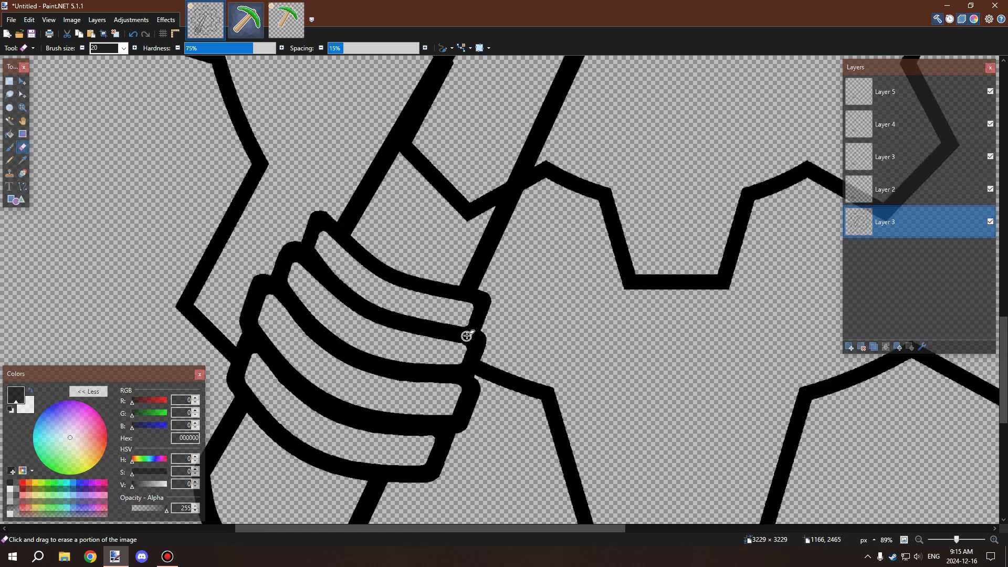
scroll(474, 330, "down", 1)
scroll(477, 320, "up", 5)
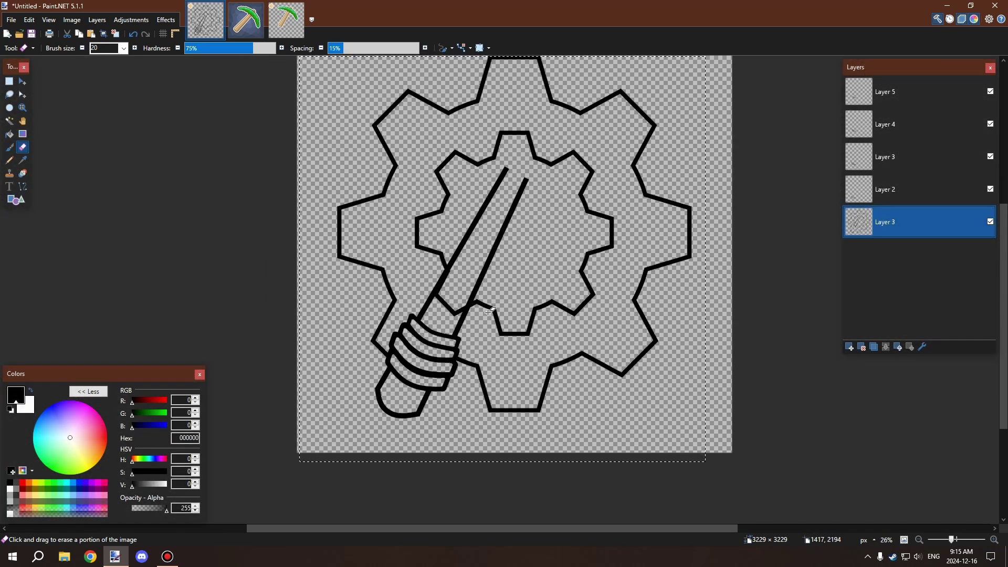
scroll(486, 295, "down", 2)
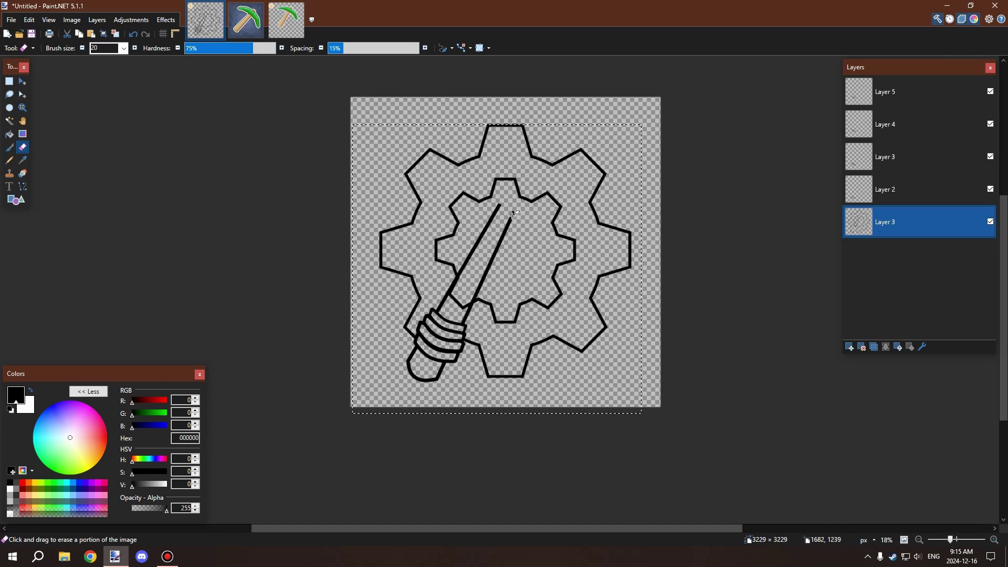
scroll(509, 204, "up", 2)
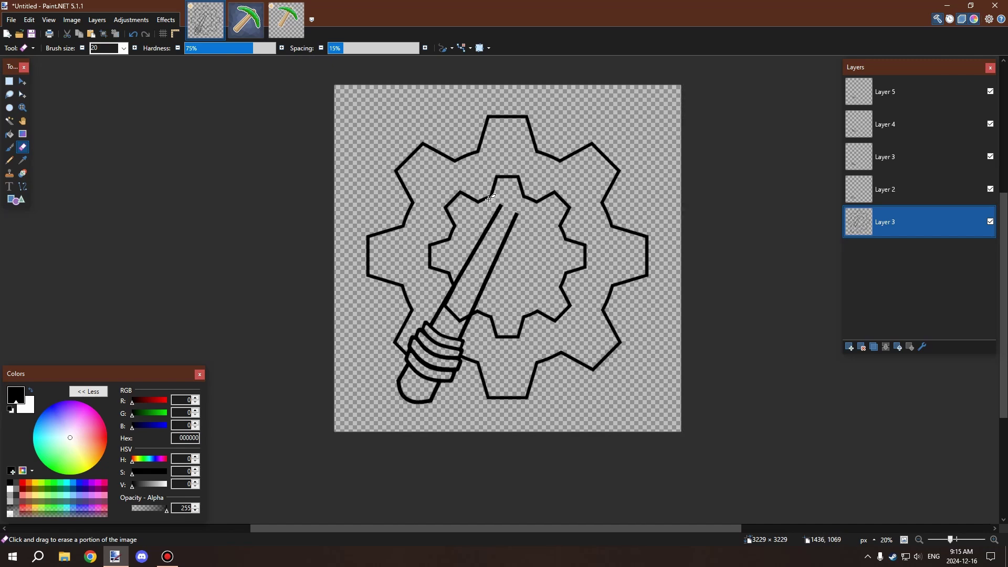
scroll(509, 213, "down", 1)
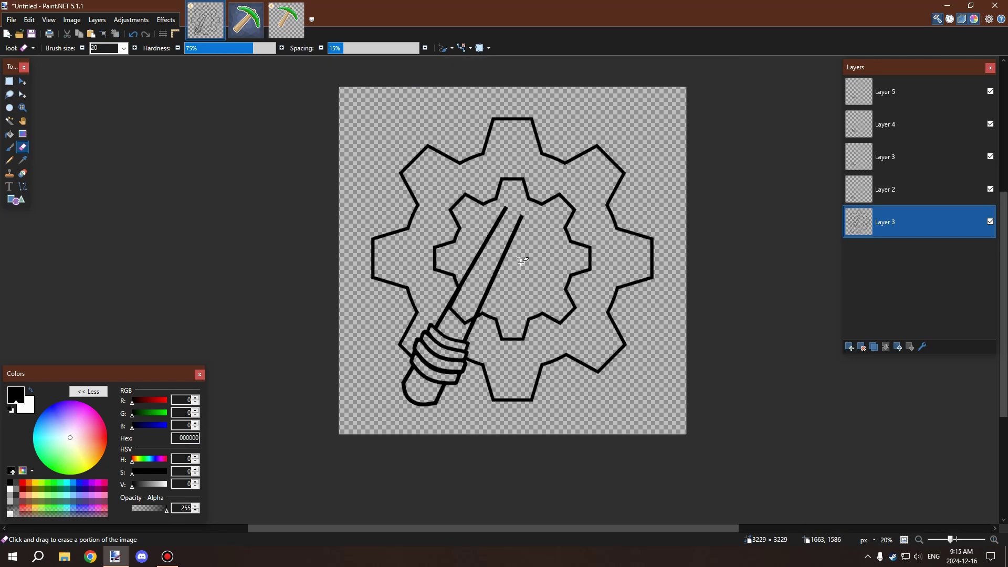
scroll(522, 260, "up", 2)
scroll(520, 259, "down", 1)
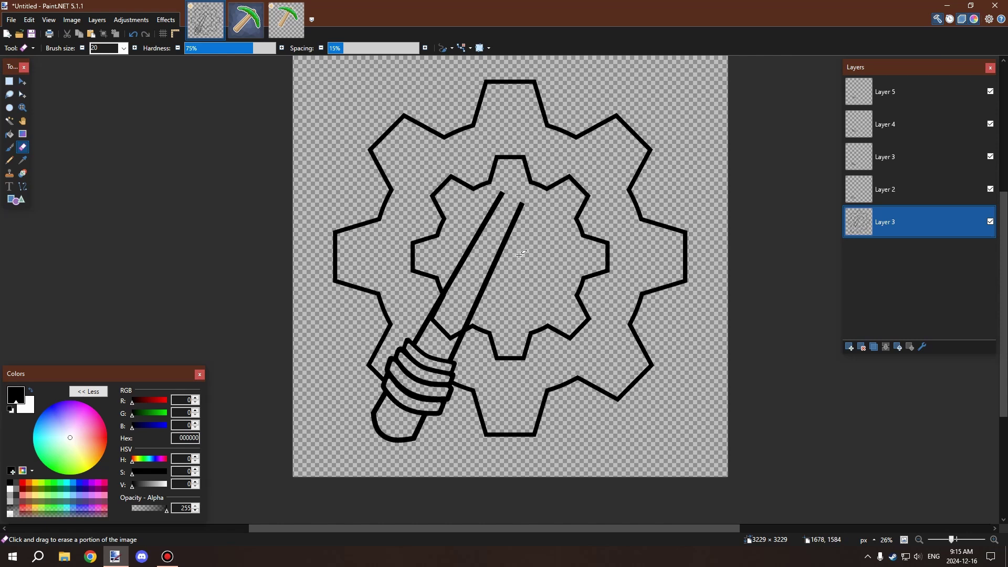
scroll(521, 243, "up", 2)
scroll(507, 229, "down", 3)
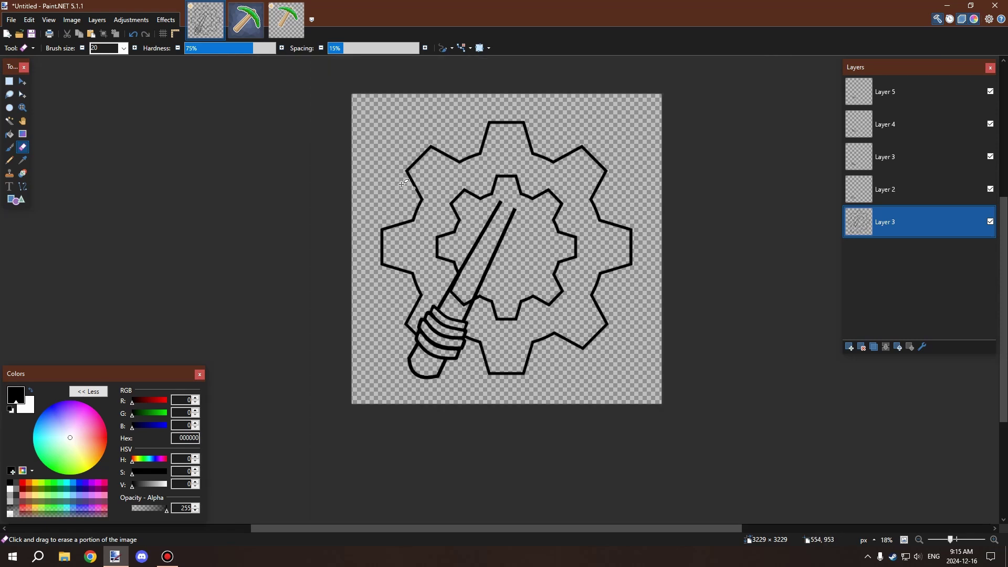
scroll(474, 218, "up", 3)
scroll(501, 267, "down", 1)
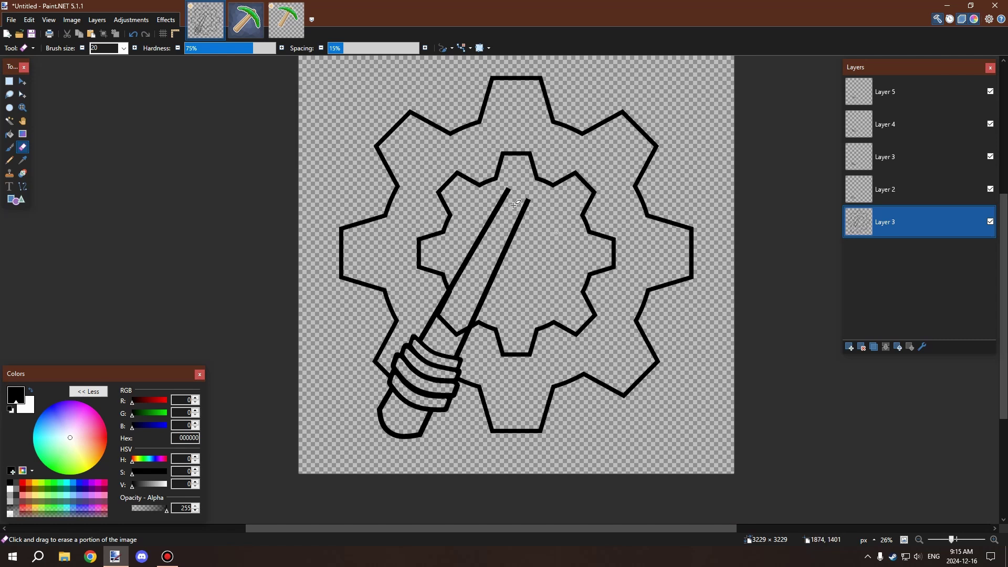
scroll(431, 175, "up", 1)
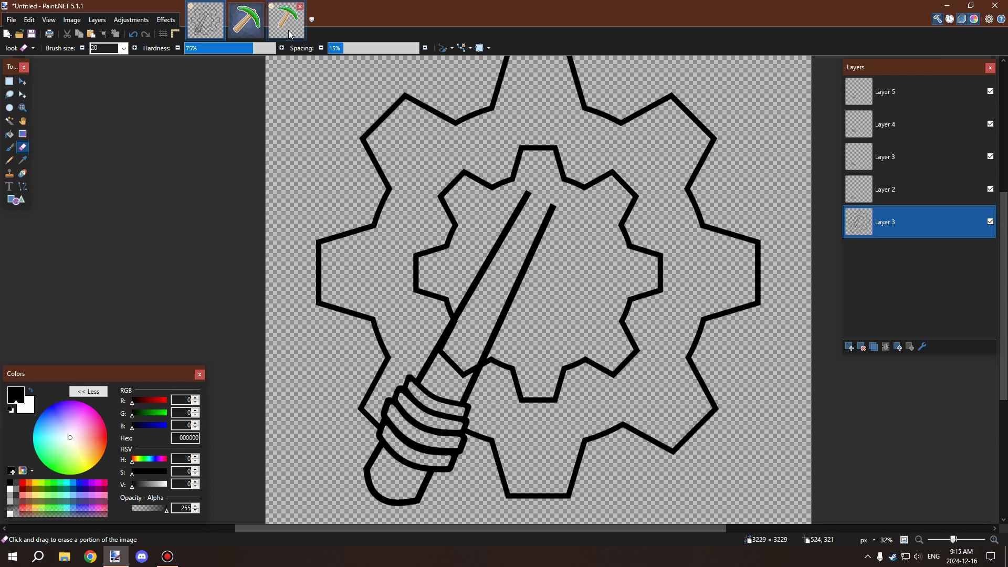
Preview the Crystalize effect on the pickaxe picture in profile_picture_02.pdn without applying it, and return to the gear drawing
left_click(245, 20)
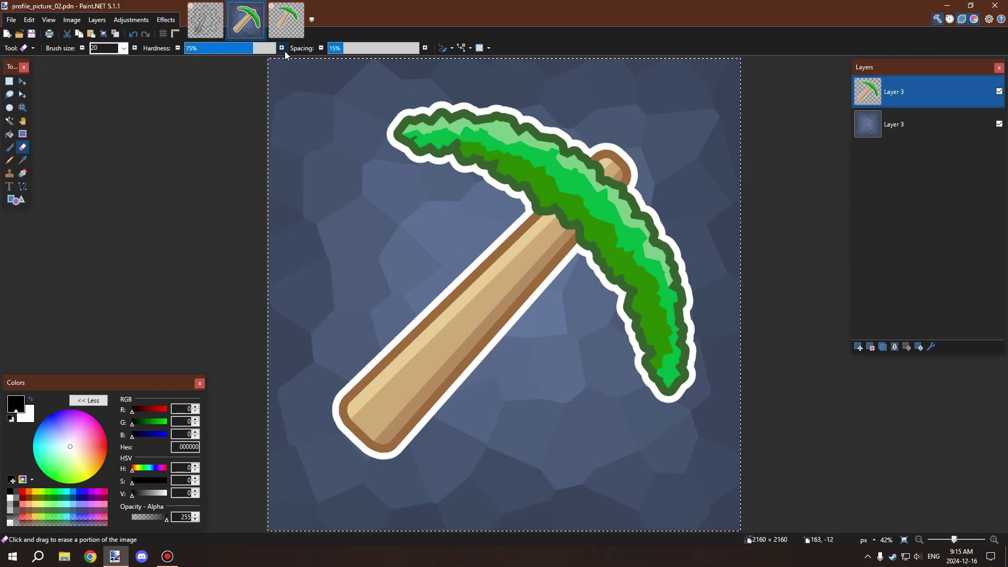
left_click(131, 20)
key("Escape")
left_click(164, 20)
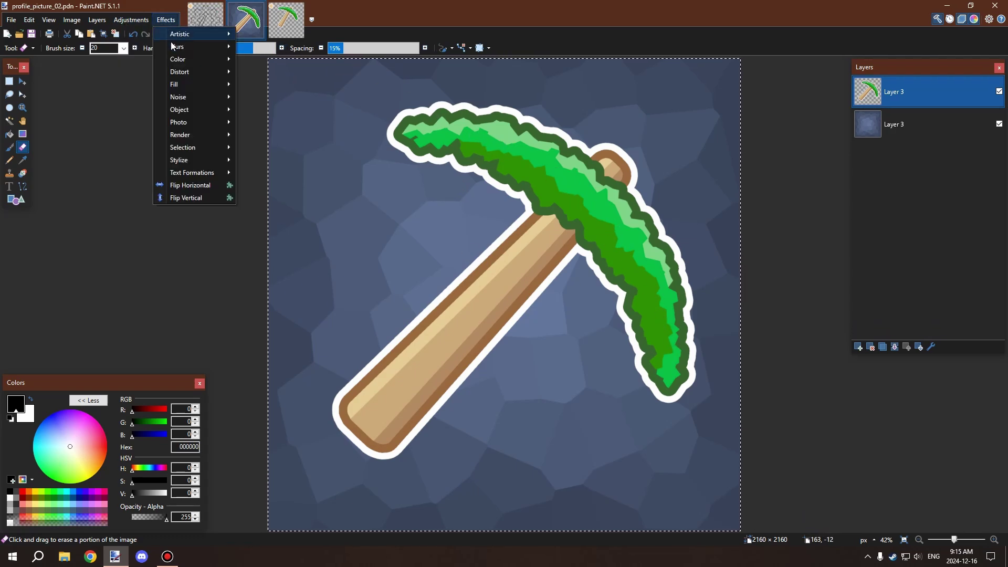
mouse_move(175, 61)
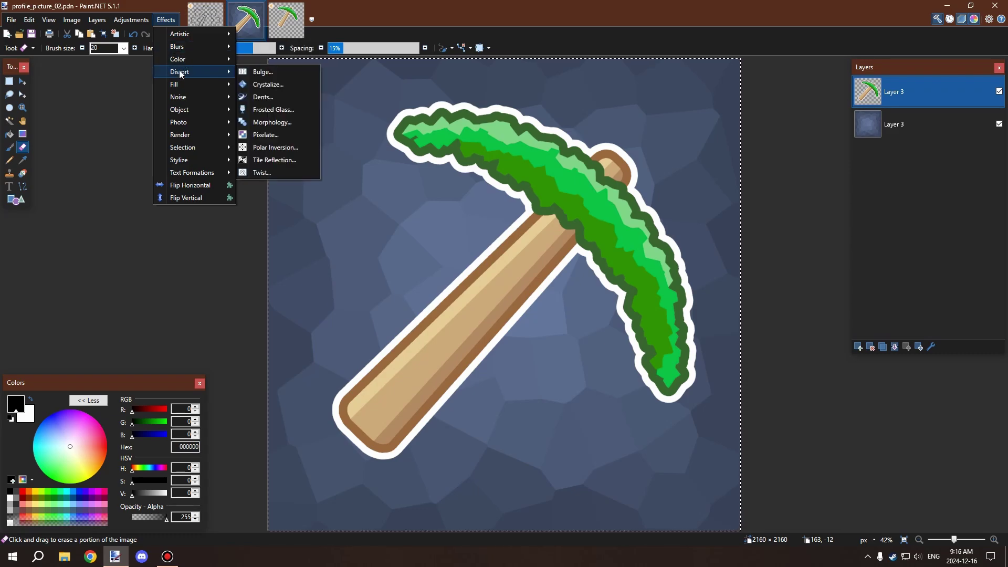
left_click(251, 85)
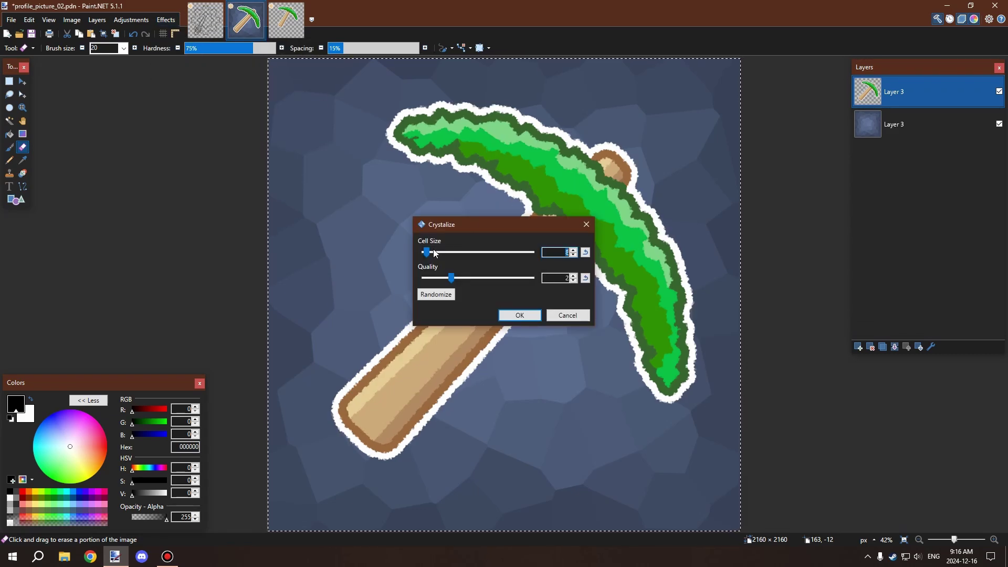
left_click_drag(434, 253, 457, 256)
left_click(567, 314)
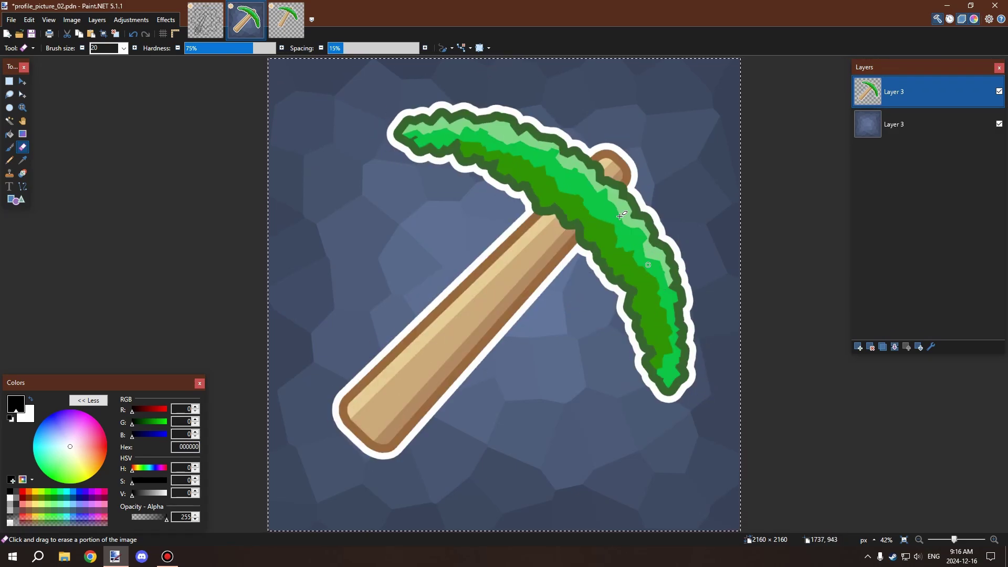
scroll(620, 215, "up", 2, "ctrl")
scroll(621, 215, "down", 2, "ctrl")
scroll(621, 215, "up", 2, "ctrl")
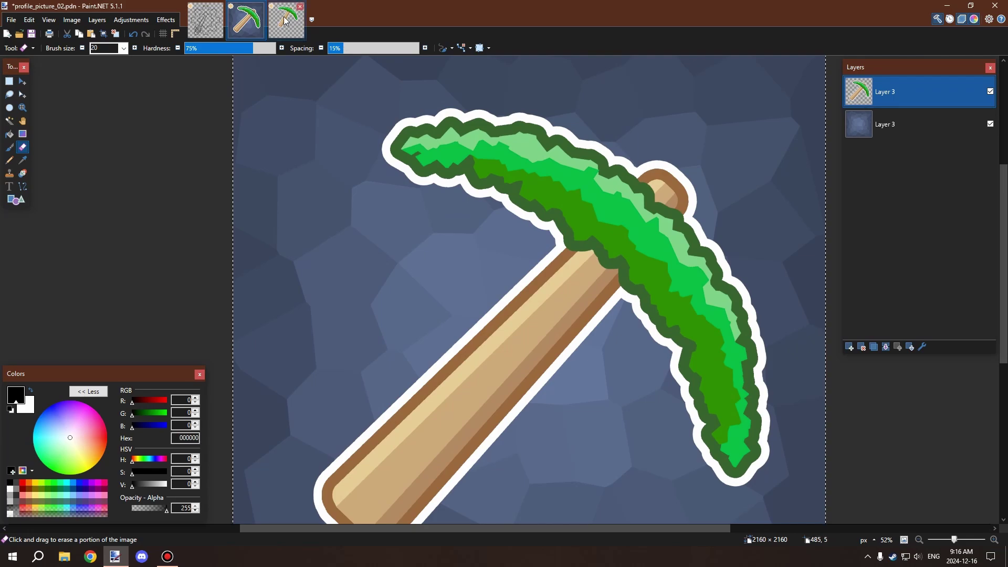
left_click(205, 20)
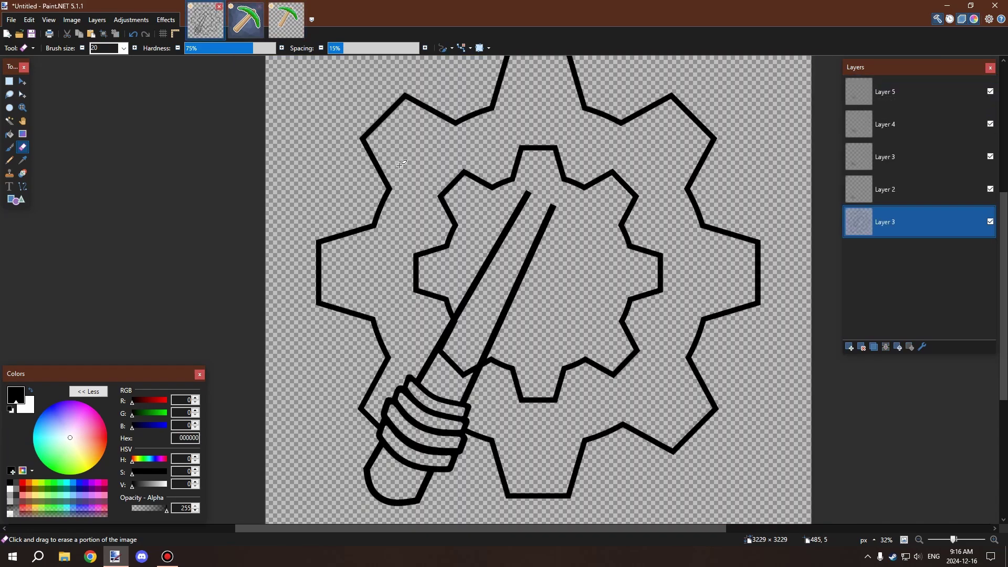
Try to erase the inner gear line where it joins the left handle line on the bottom layer
scroll(436, 165, "right", 2)
scroll(472, 167, "down", 1)
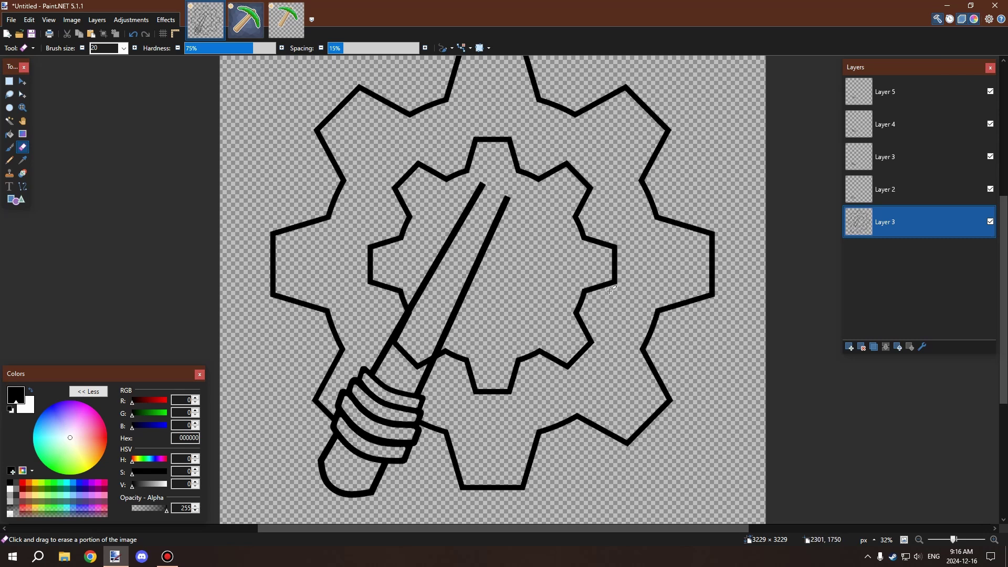
scroll(545, 196, "down", 3, "ctrl")
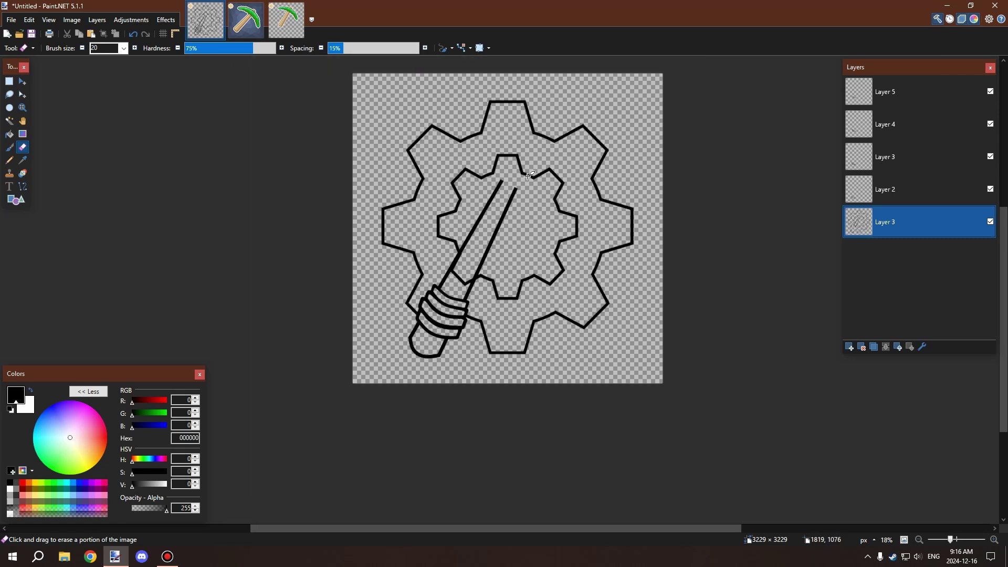
scroll(457, 380, "up", 3, "ctrl")
scroll(458, 380, "up", 4, "ctrl")
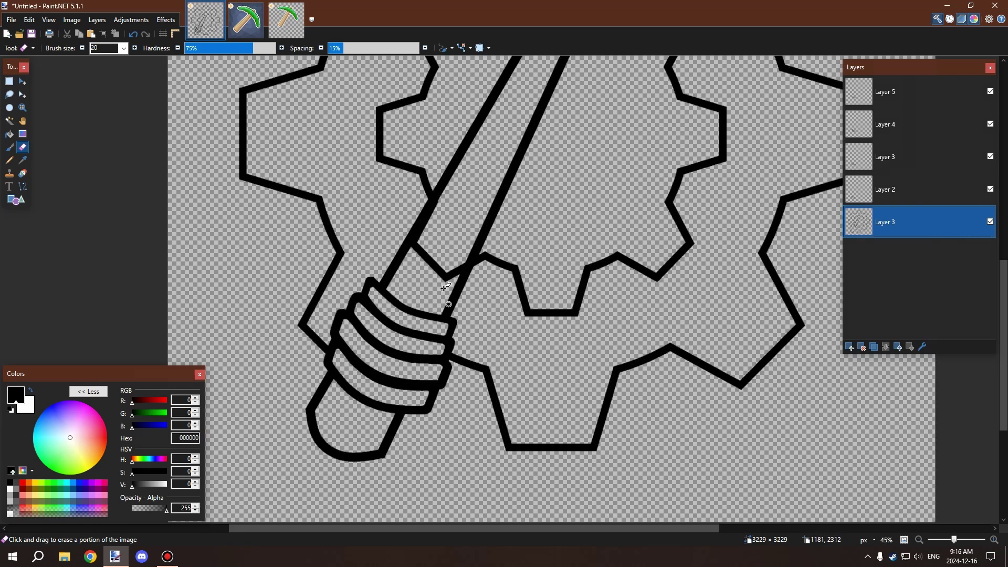
mouse_move(416, 225)
left_mouse_down()
mouse_move(393, 245)
mouse_move(415, 215)
left_mouse_up()
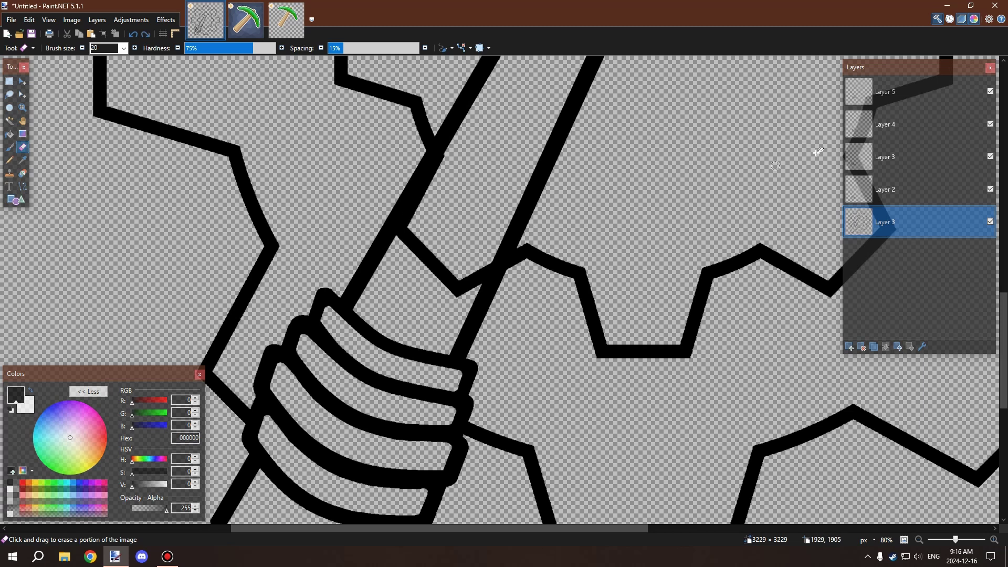
left_click(855, 189)
scroll(556, 223, "up", 2, "ctrl")
scroll(565, 221, "down", 2, "ctrl")
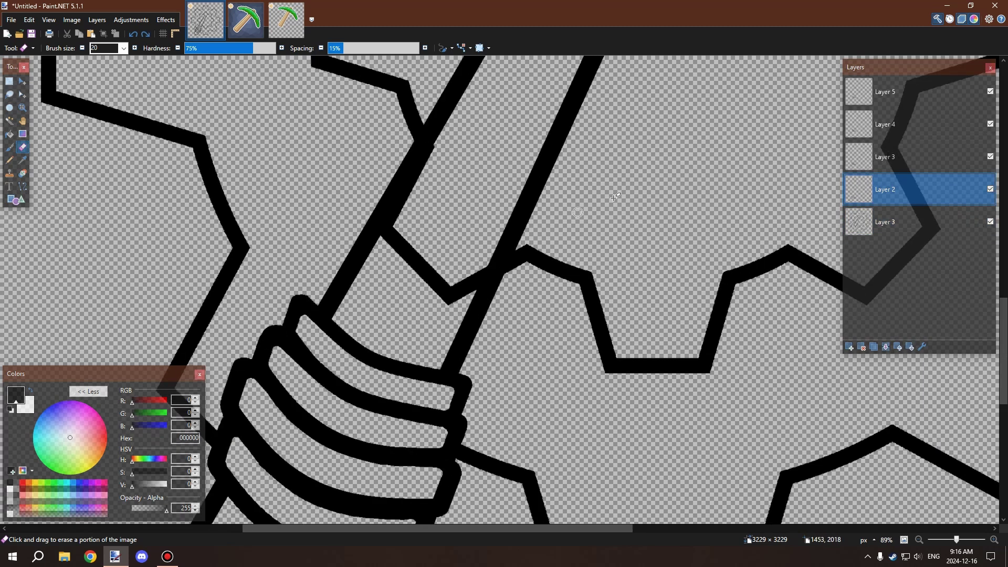
scroll(334, 230, "up", 2, "ctrl")
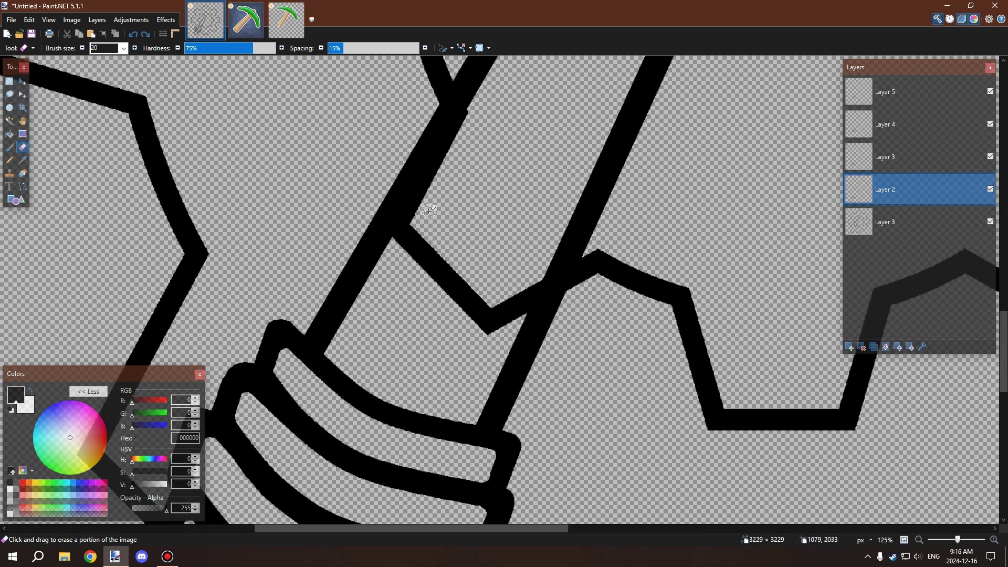
scroll(429, 211, "down", 1, "ctrl")
scroll(370, 221, "up", 2, "ctrl")
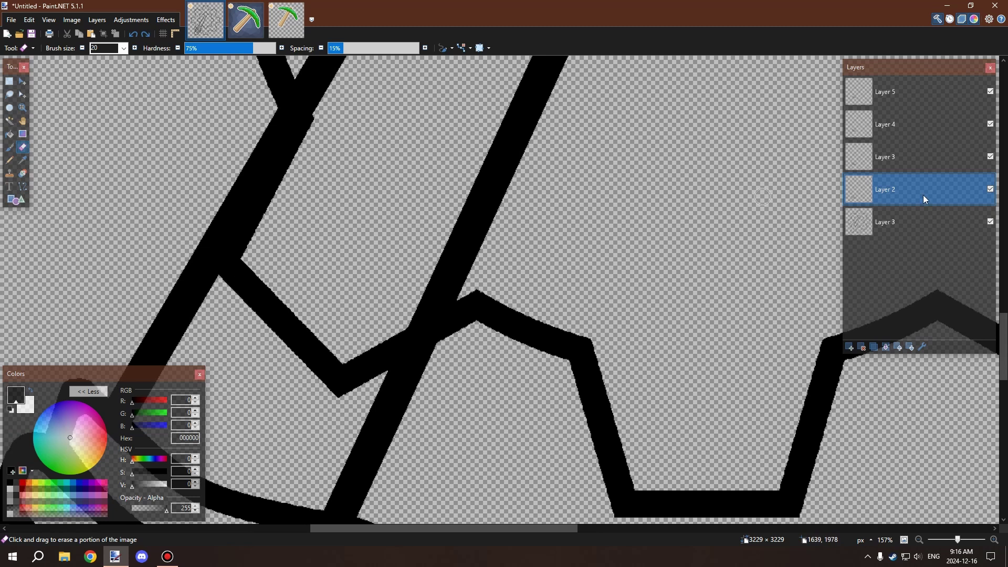
left_click(882, 220)
mouse_move(255, 231)
left_mouse_down()
mouse_move(218, 282)
mouse_move(259, 261)
left_mouse_up()
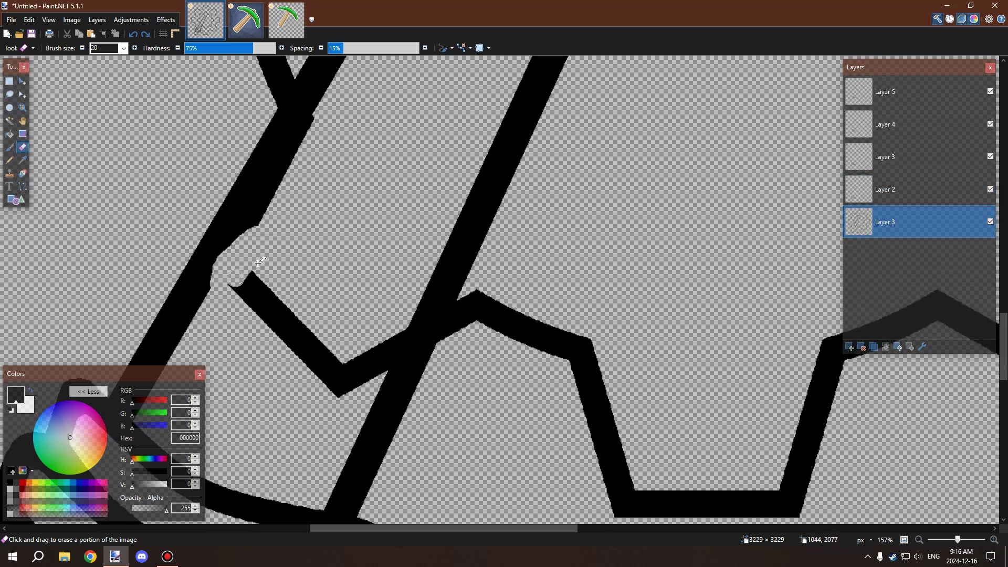
key("ctrl+z")
scroll(257, 320, "up", 3, "ctrl")
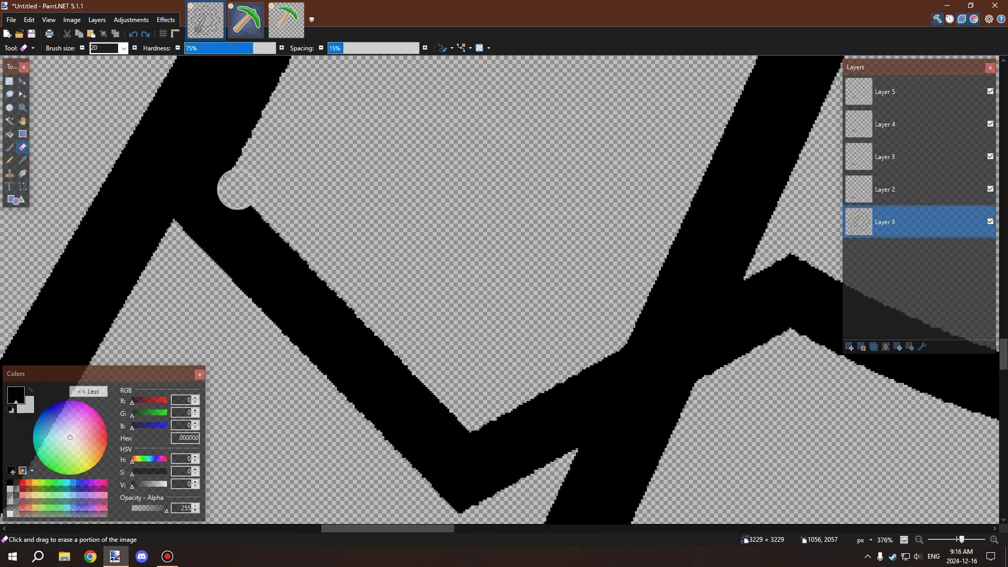
mouse_move(238, 189)
left_mouse_down()
mouse_move(207, 227)
mouse_move(261, 144)
mouse_move(181, 233)
left_mouse_up()
key("ctrl+z")
Erase the inner gear line between the two handle lines, trimming it flush with the inner edge of the right handle line
mouse_move(236, 176)
left_mouse_down()
mouse_move(194, 241)
mouse_move(210, 205)
left_mouse_up()
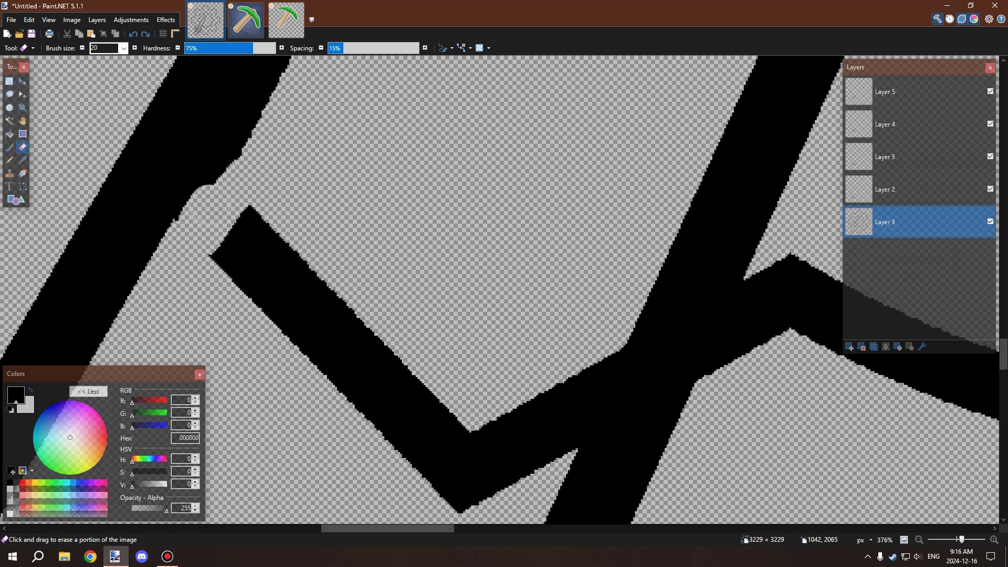
mouse_move(236, 149)
left_mouse_down()
mouse_move(265, 155)
mouse_move(193, 286)
mouse_move(301, 156)
mouse_move(282, 264)
mouse_move(318, 231)
mouse_move(294, 346)
mouse_move(342, 337)
mouse_move(303, 277)
mouse_move(342, 244)
mouse_move(347, 400)
mouse_move(429, 267)
mouse_move(408, 403)
mouse_move(426, 356)
mouse_move(418, 393)
mouse_move(477, 309)
mouse_move(451, 404)
mouse_move(428, 414)
mouse_move(448, 357)
mouse_move(383, 403)
mouse_move(394, 348)
mouse_move(382, 379)
left_mouse_up()
key("ctrl+z")
scroll(293, 160, "down", 3, "ctrl")
scroll(299, 191, "up", 2, "ctrl")
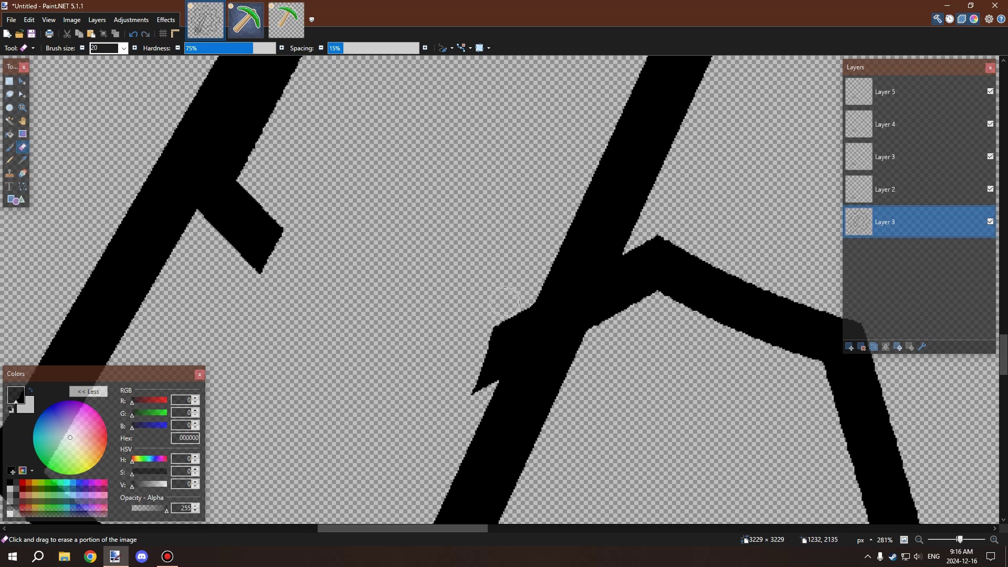
mouse_move(504, 303)
left_mouse_down()
mouse_move(458, 390)
mouse_move(475, 367)
left_mouse_up()
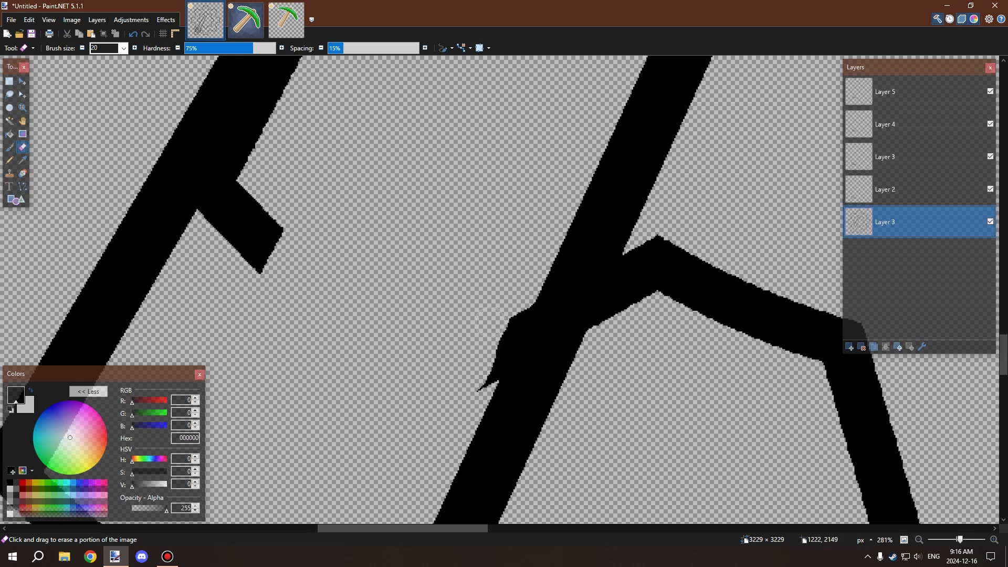
left_click_drag(519, 297, 481, 371)
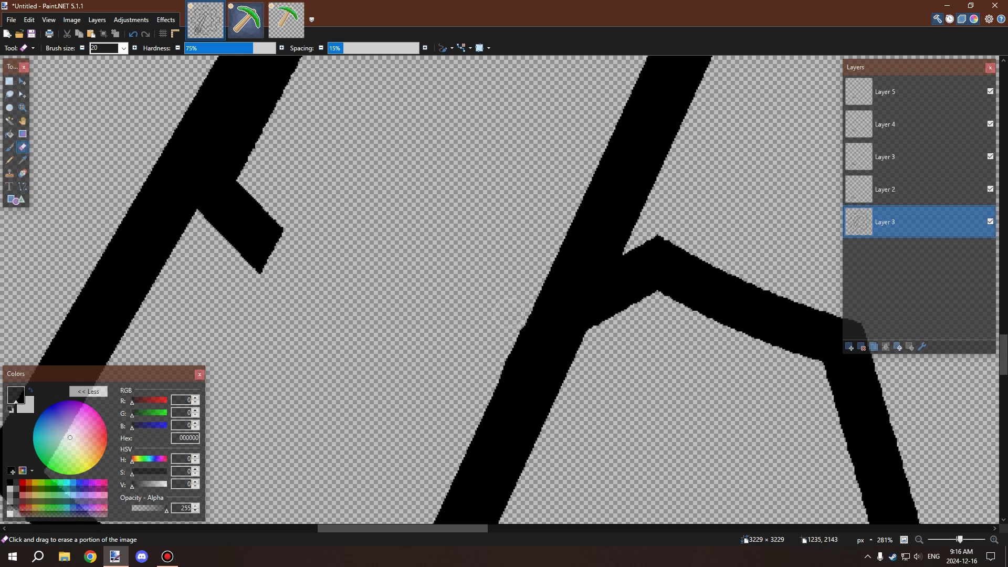
Erase the leftover gear stub beside the left handle line and trim the bulge along that line's inner edge
scroll(472, 289, "down", 2)
scroll(330, 196, "up", 3)
mouse_move(323, 186)
left_mouse_down()
mouse_move(315, 215)
mouse_move(261, 264)
mouse_move(236, 269)
mouse_move(286, 207)
mouse_move(343, 108)
left_mouse_up()
key("ctrl+z")
scroll(368, 131, "down", 3)
scroll(411, 140, "up", 1)
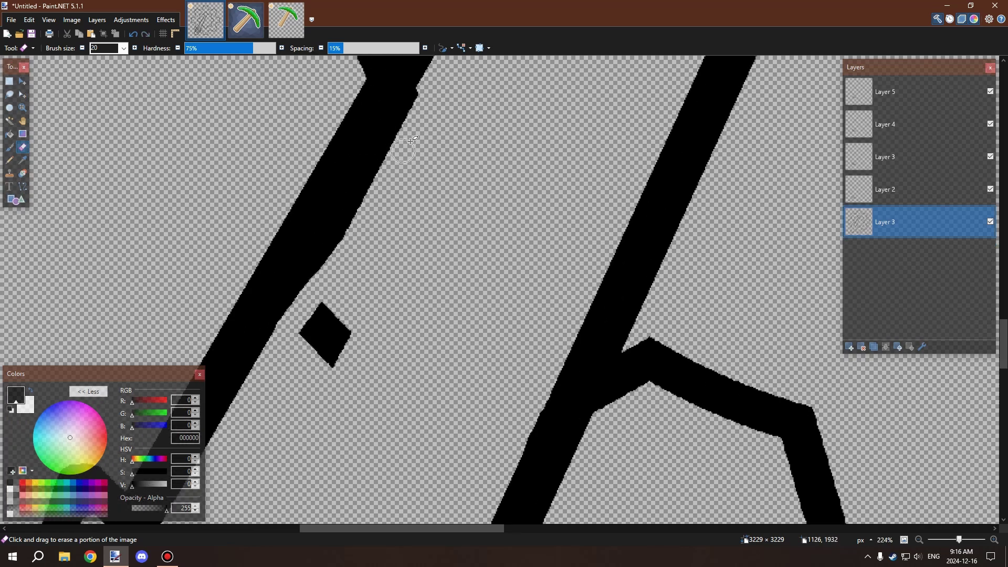
mouse_move(411, 141)
left_mouse_down()
mouse_move(429, 93)
mouse_move(399, 127)
mouse_move(362, 213)
left_mouse_up()
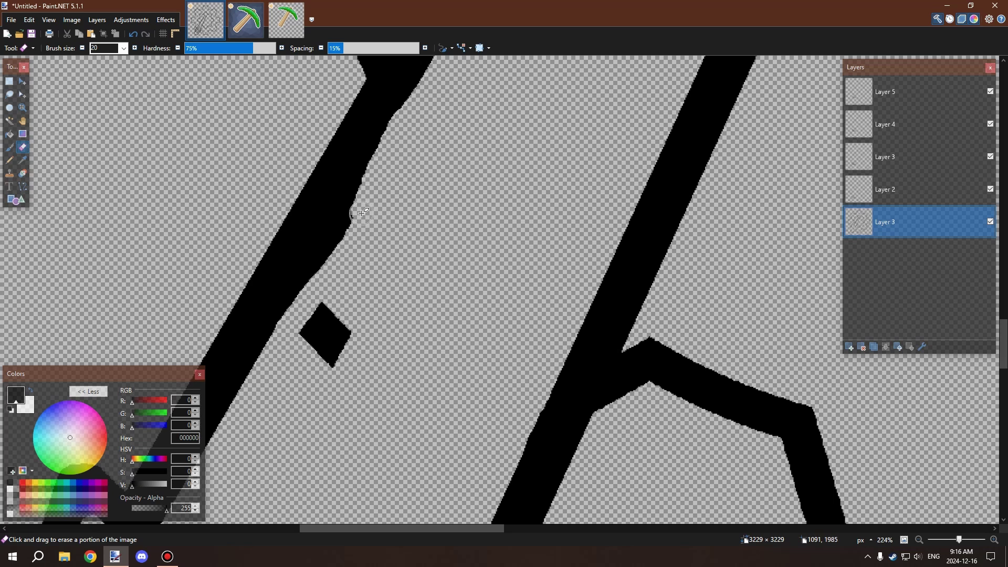
mouse_move(312, 349)
left_mouse_down()
mouse_move(332, 294)
mouse_move(315, 335)
mouse_move(322, 372)
mouse_move(328, 321)
mouse_move(307, 298)
mouse_move(364, 205)
left_mouse_up()
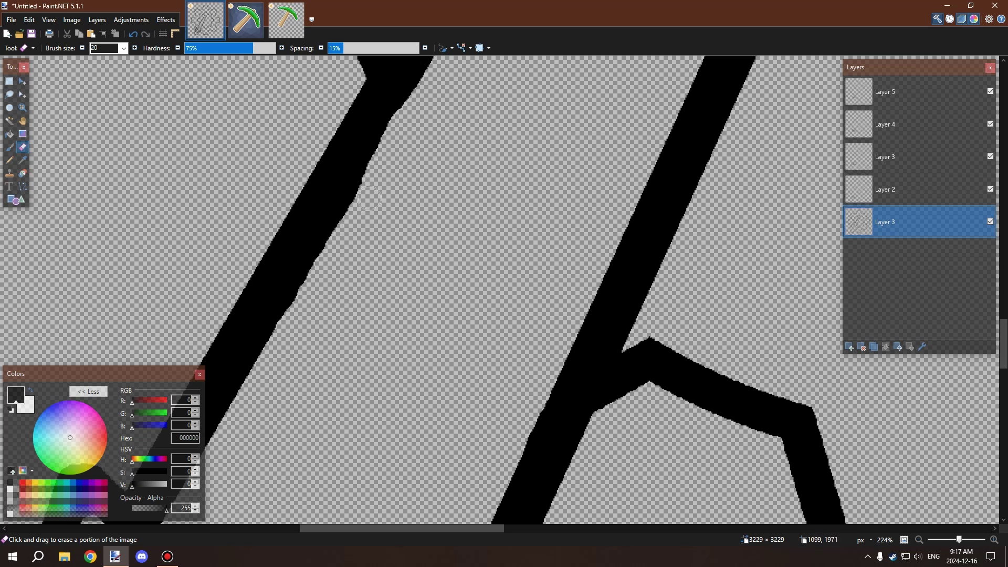
Examine the whole gear and handle drawing, especially the cleared handle interior and the open upper end
scroll(401, 208, "down", 10)
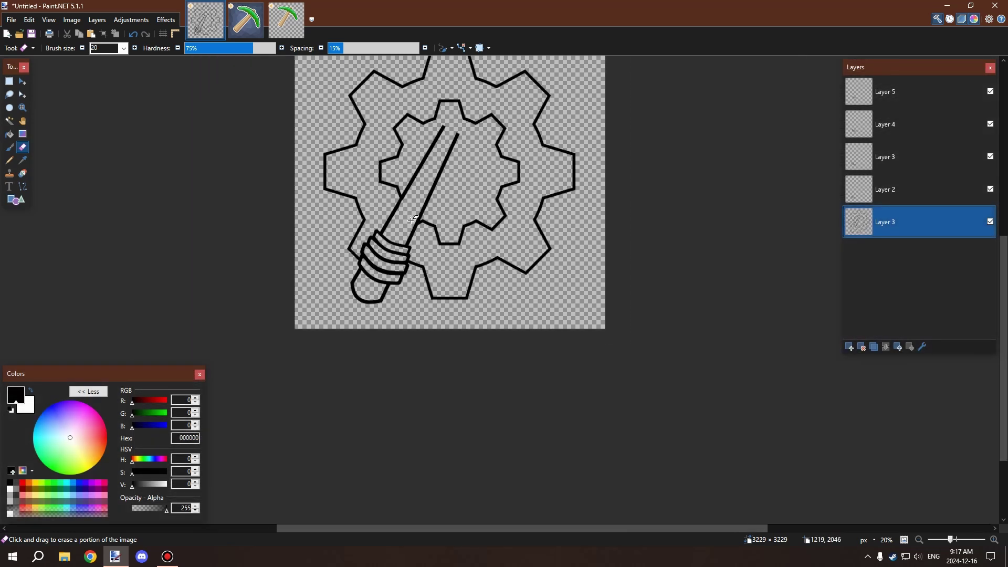
scroll(401, 208, "up", 2)
scroll(399, 202, "down", 3)
scroll(397, 194, "up", 3)
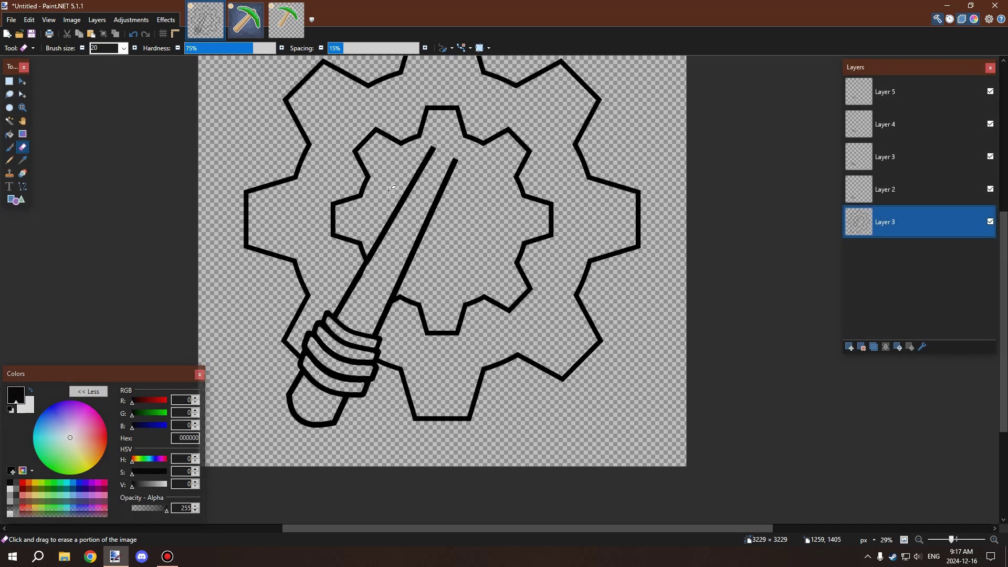
scroll(395, 186, "down", 3)
scroll(396, 186, "up", 1)
scroll(442, 192, "down", 1)
scroll(441, 193, "up", 2)
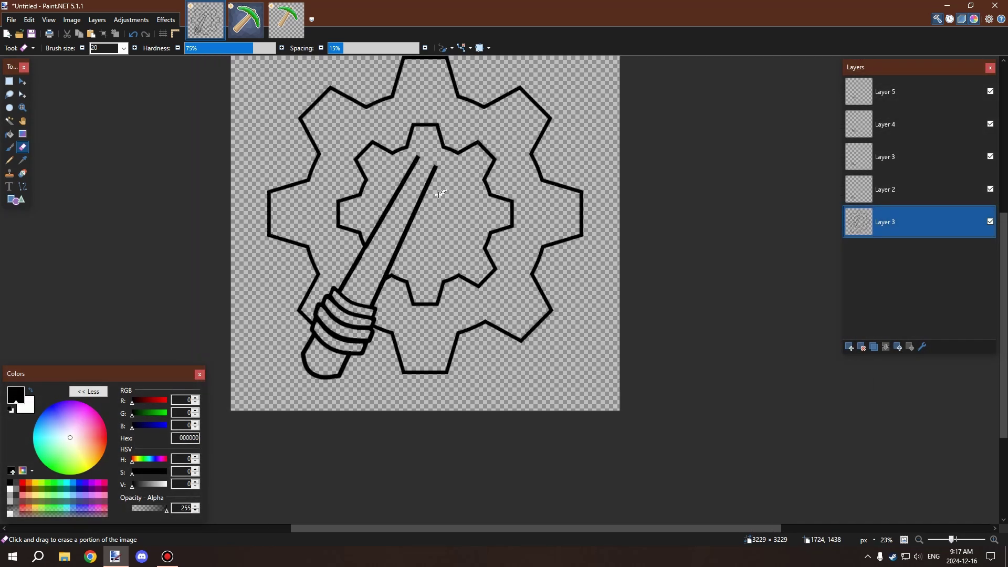
scroll(441, 193, "down", 2)
scroll(441, 193, "up", 2)
scroll(438, 192, "down", 2)
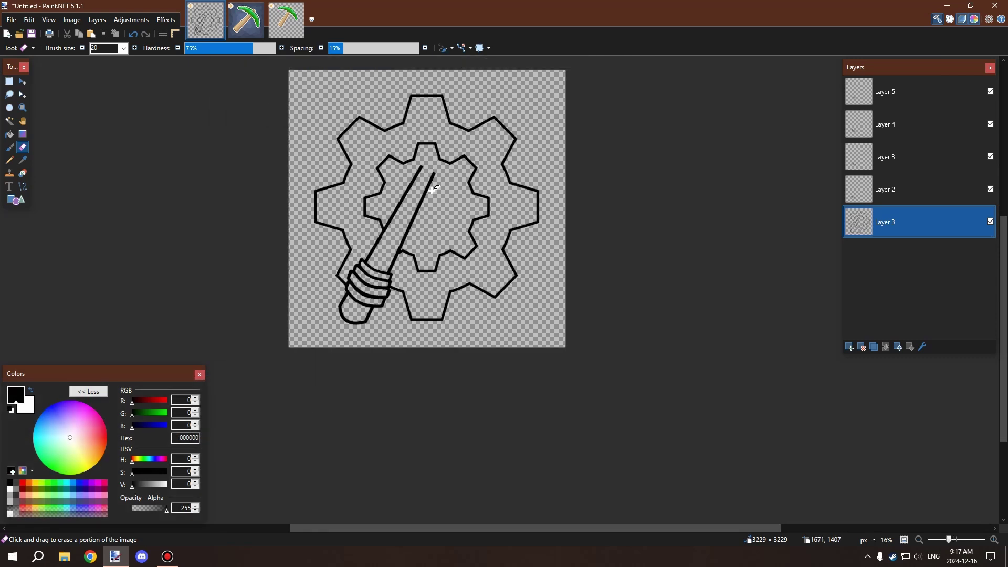
scroll(435, 190, "up", 2)
scroll(433, 189, "down", 2)
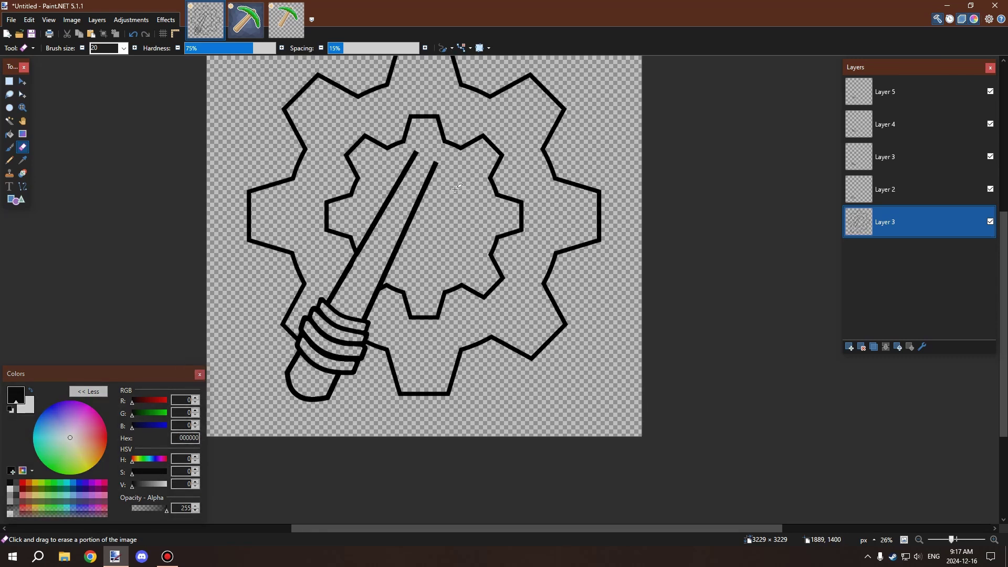
scroll(431, 173, "up", 2)
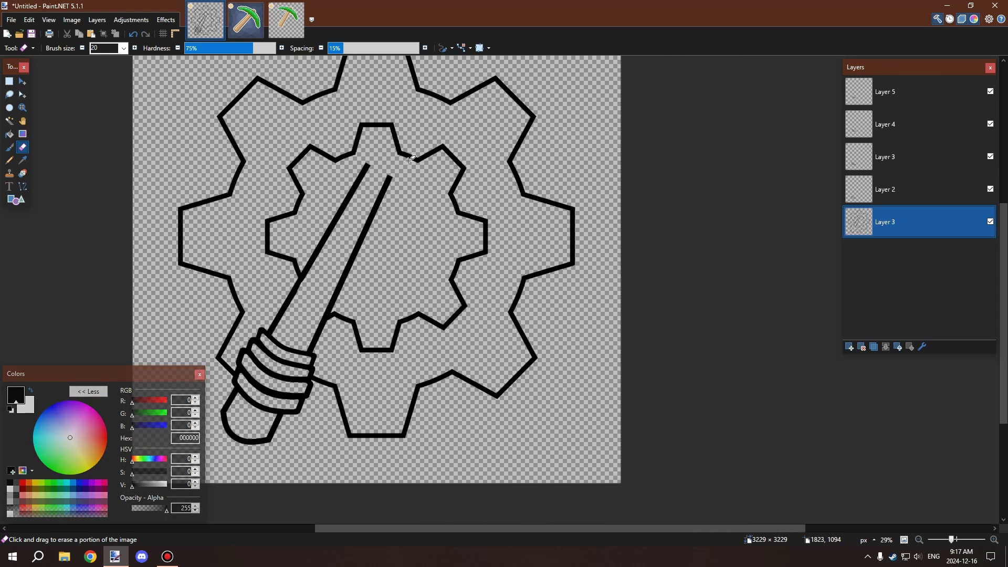
scroll(410, 159, "down", 2)
scroll(225, 357, "up", 2)
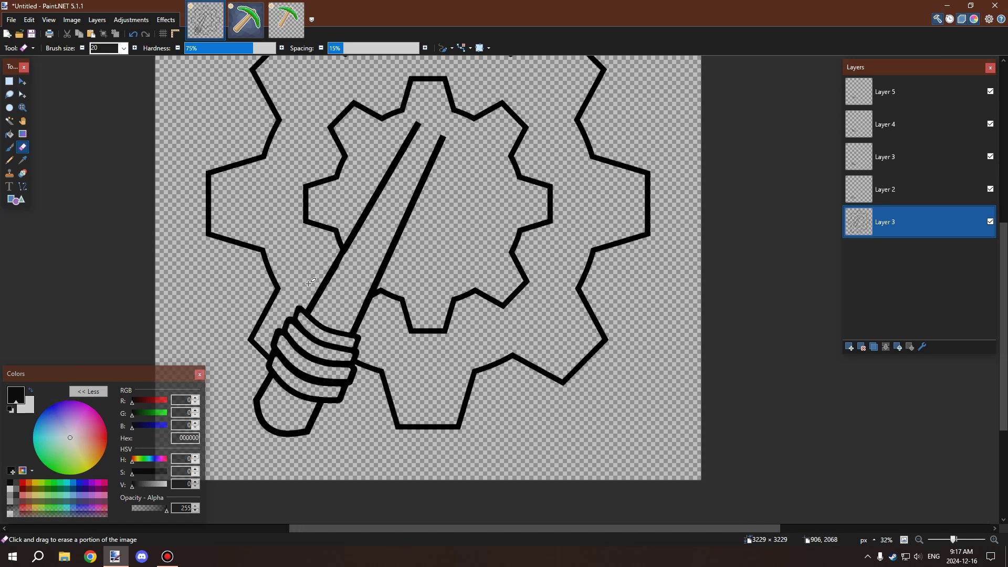
scroll(315, 282, "down", 1)
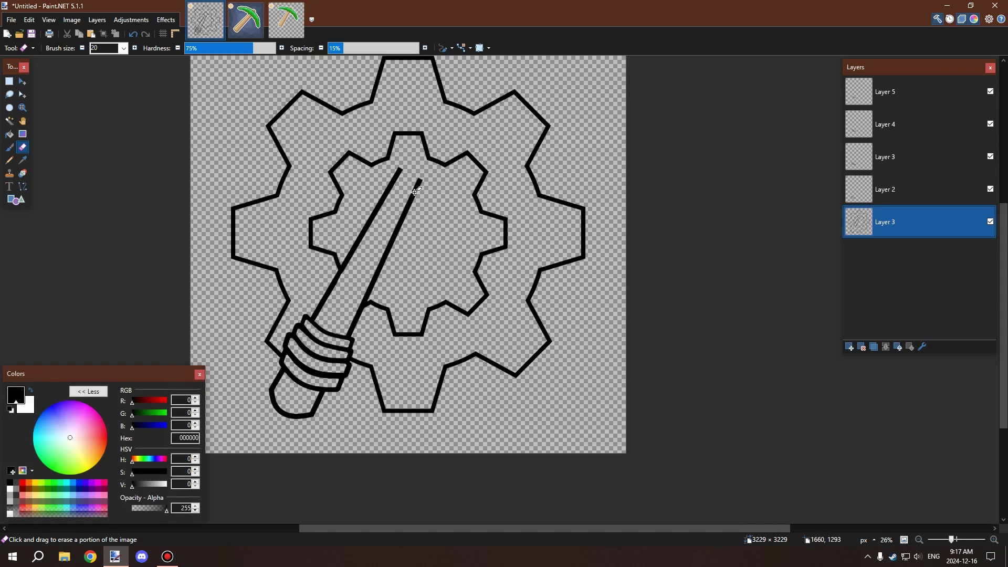
scroll(418, 194, "up", 1)
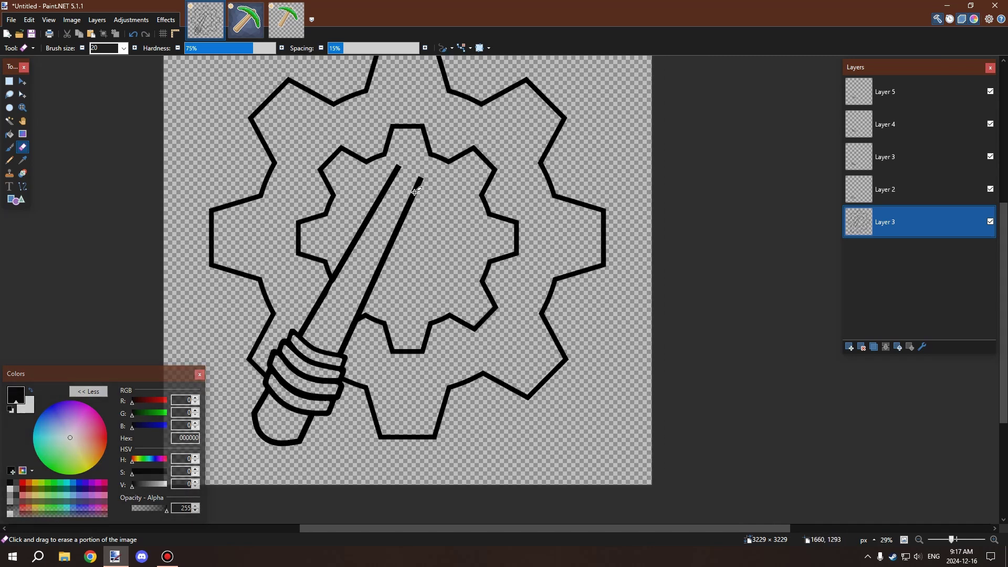